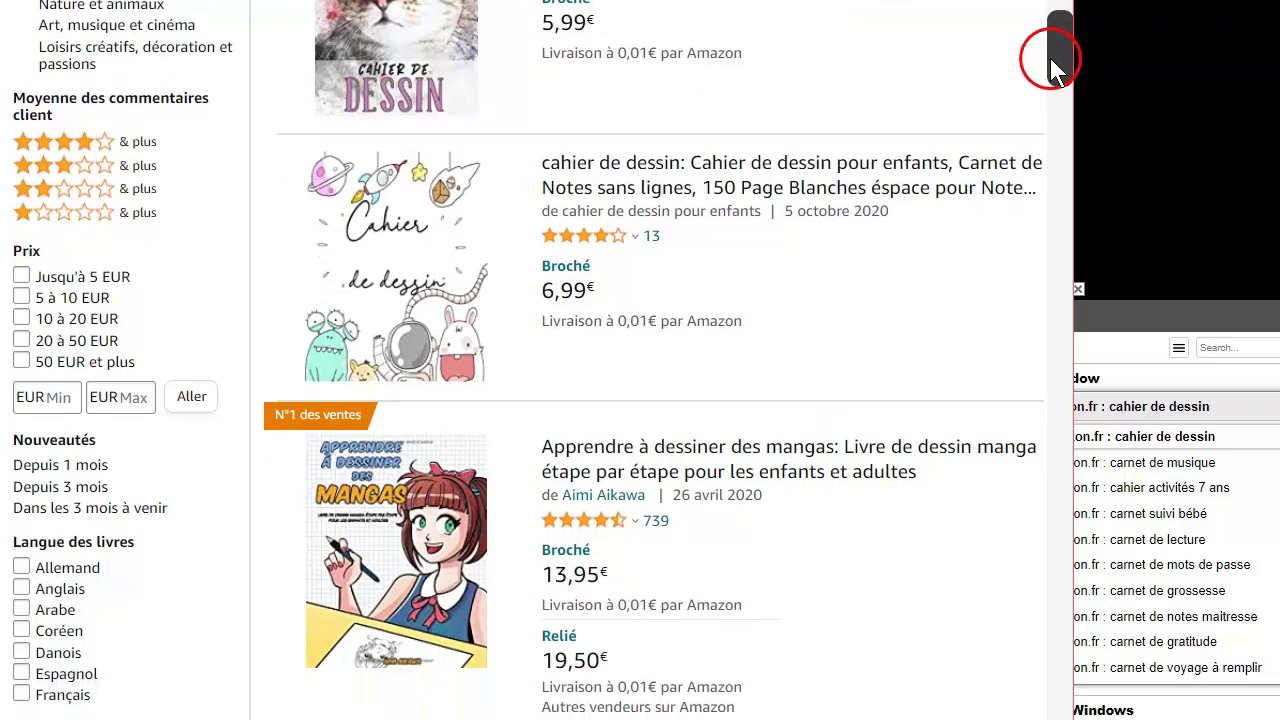
- Look through the Amazon.fr book results for "cahier de dessin" and "carnet de musique"
drag(1055, 68, 1056, 30)
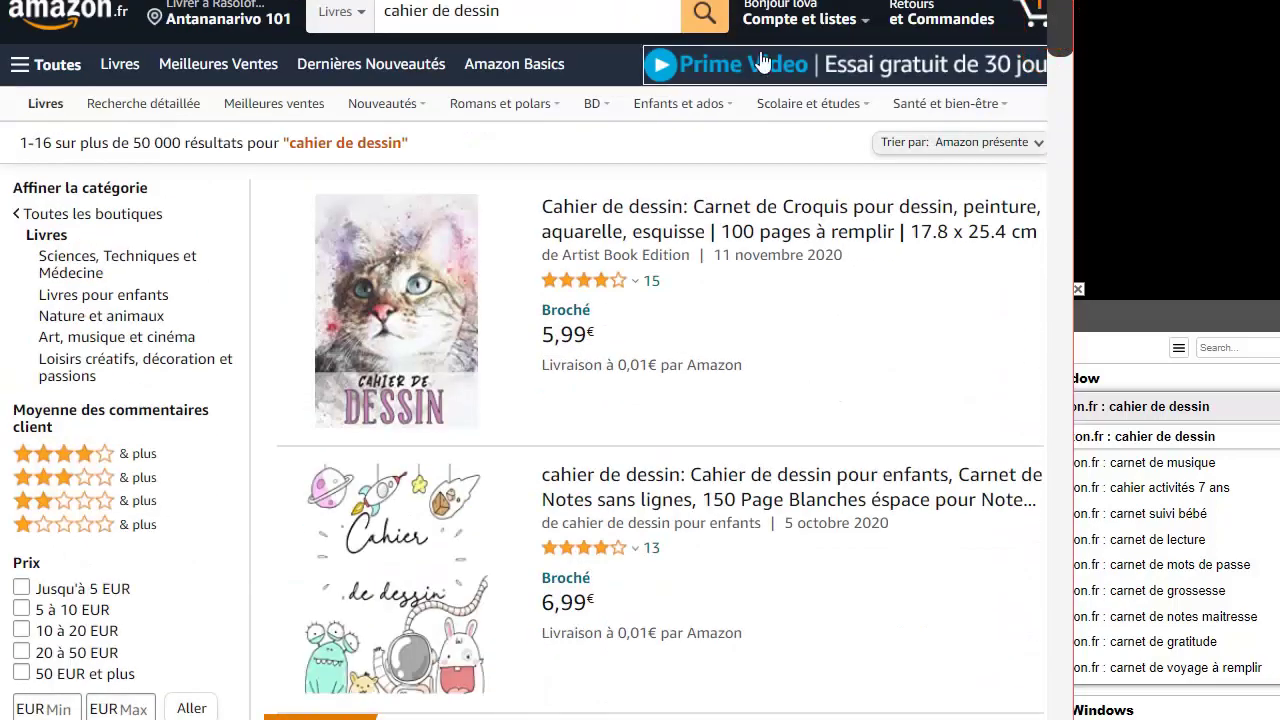
click(1165, 462)
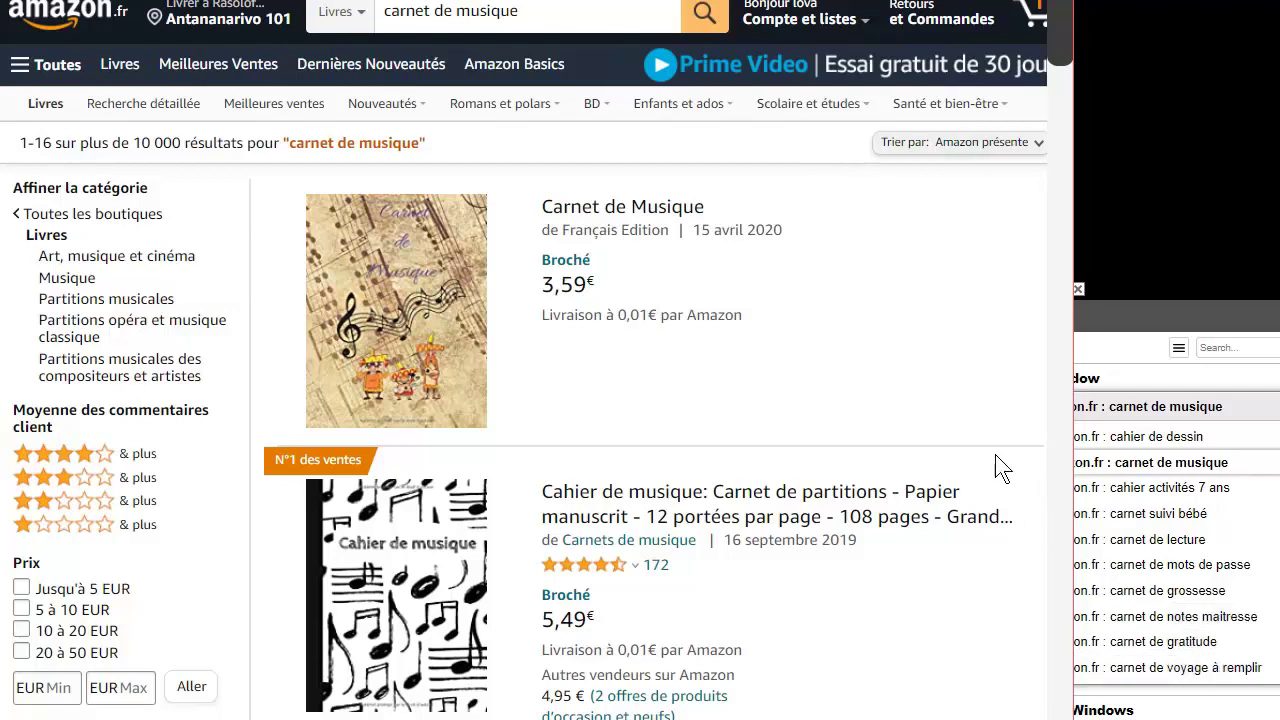
scroll(809, 491, down, 12)
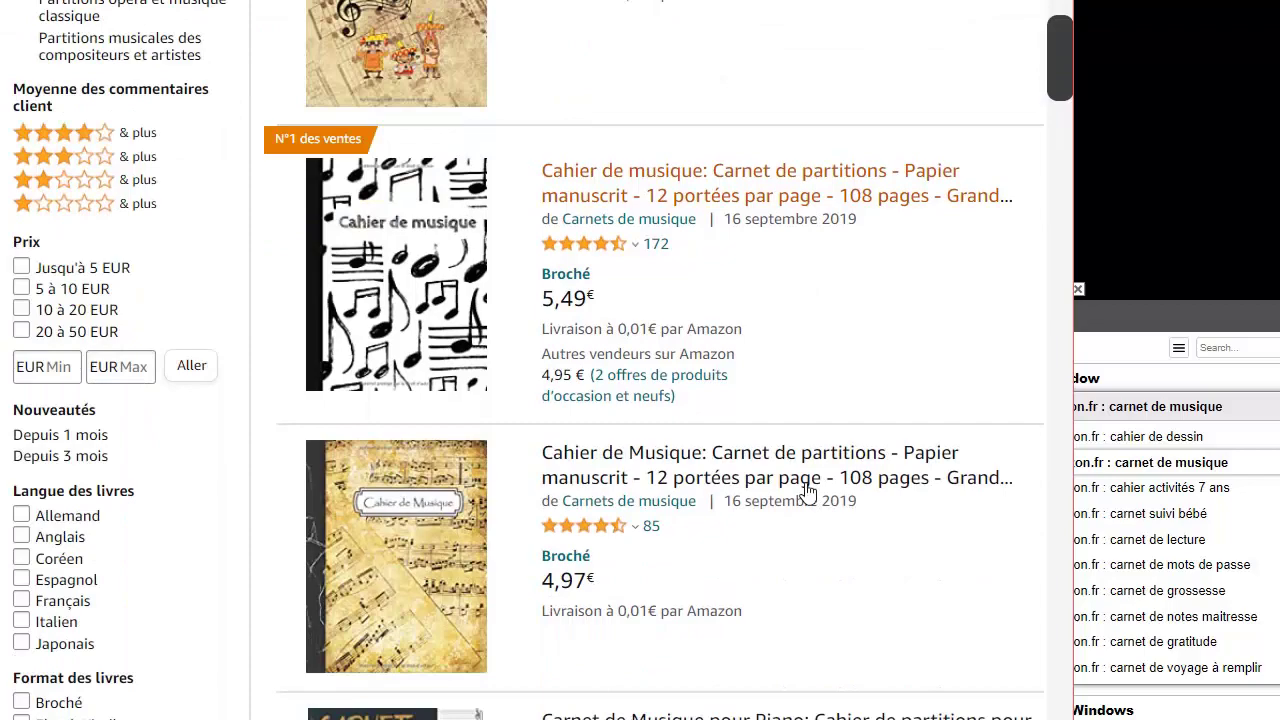
scroll(809, 491, down, 3)
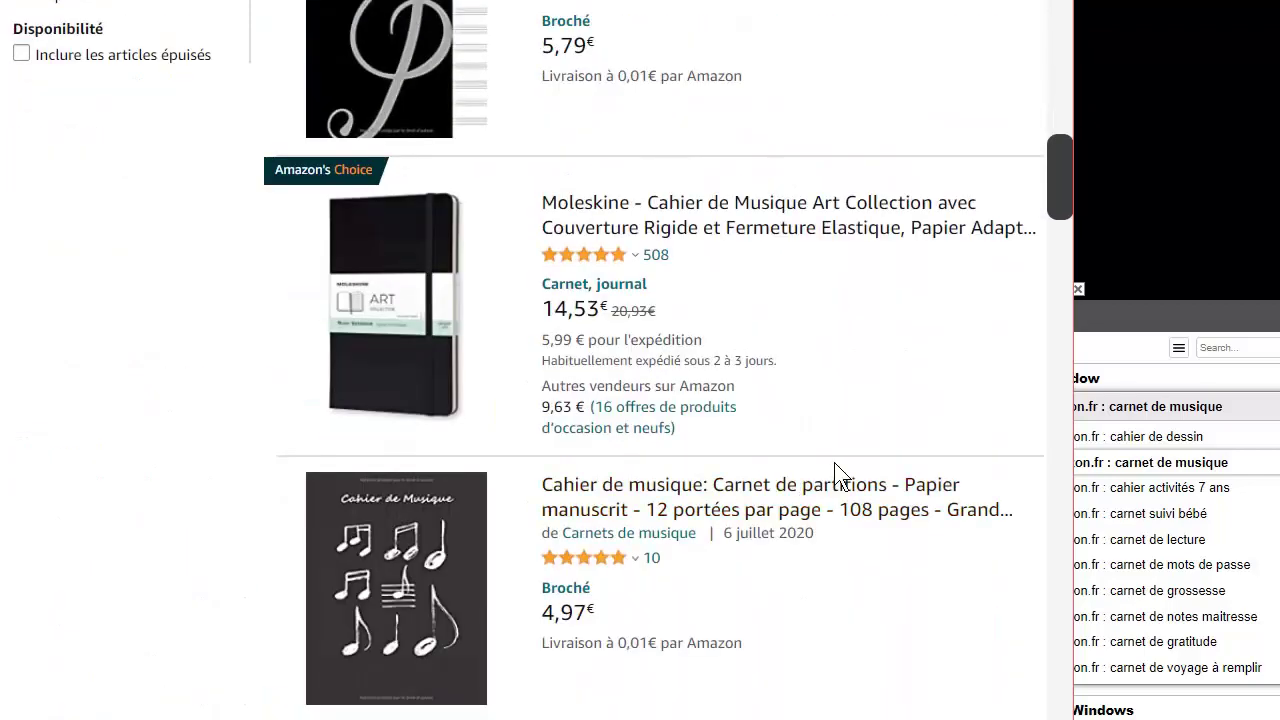
scroll(866, 426, up, 15)
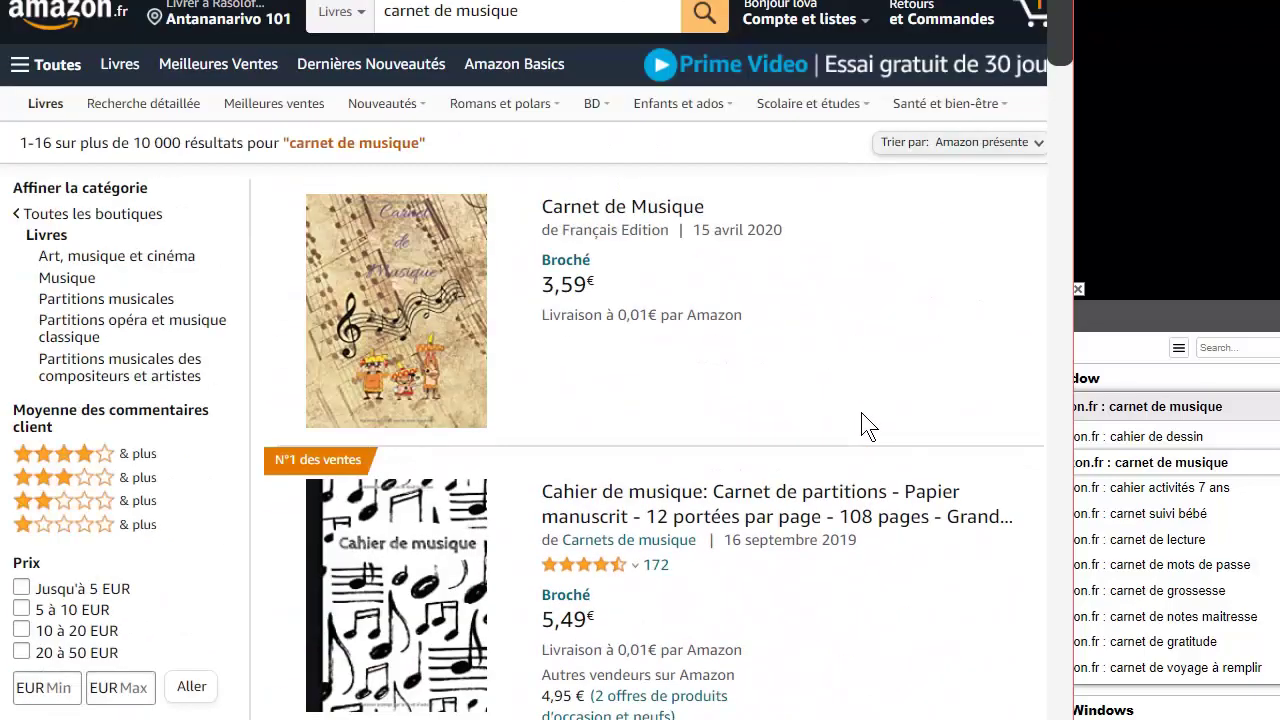
- Review the open Amazon.fr searches one by one, from "cahier de dessin" through "carnet de voyage à remplir"
click(1175, 438)
click(1175, 462)
click(1186, 488)
click(1195, 515)
click(1192, 540)
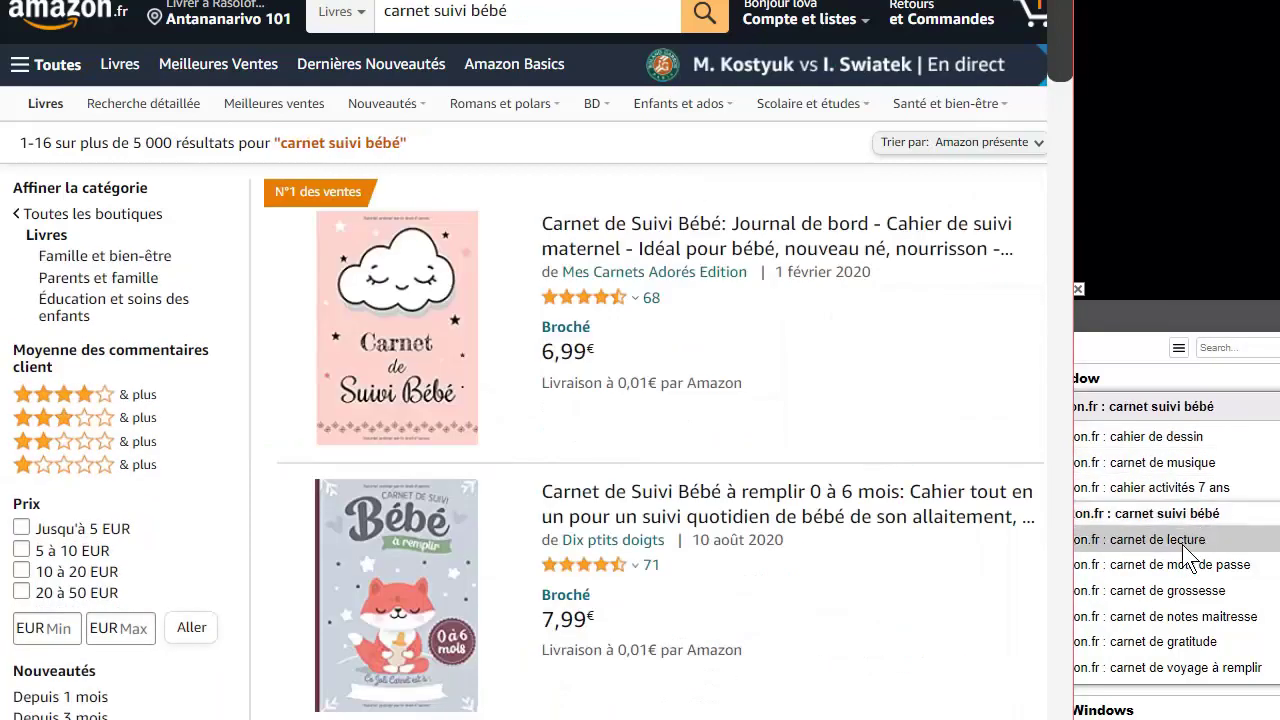
click(1193, 566)
click(1192, 592)
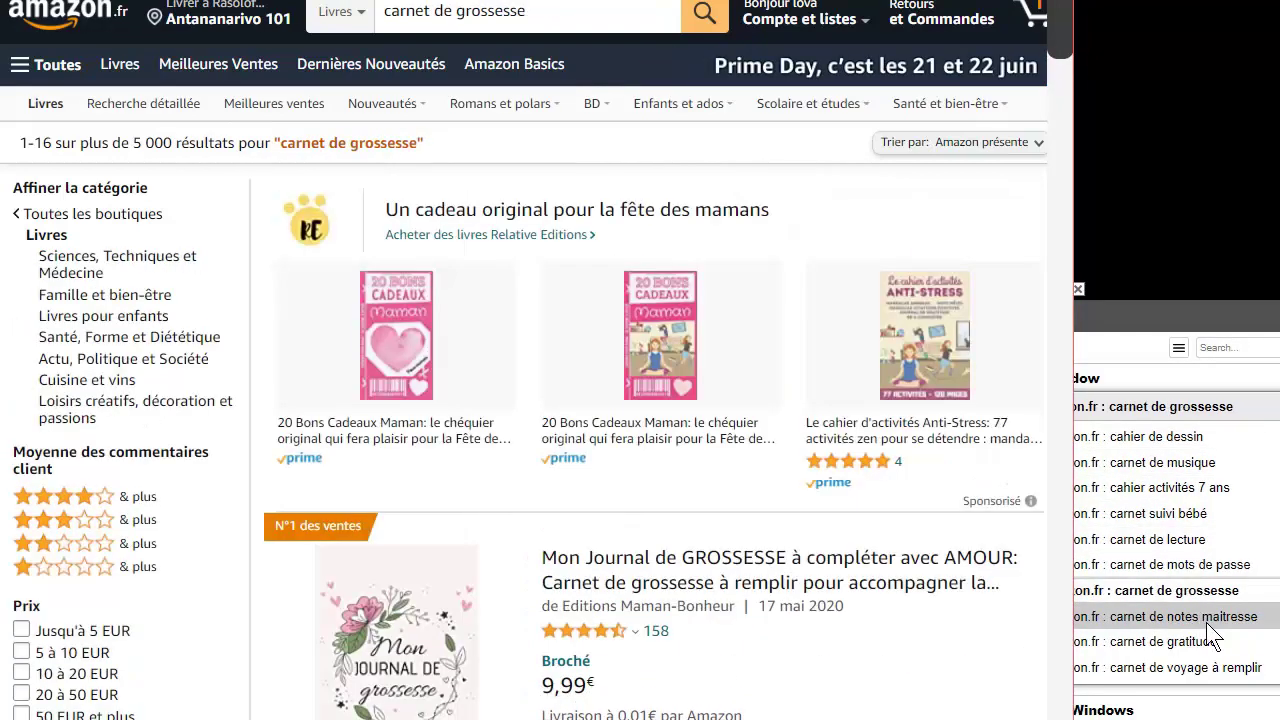
click(1205, 618)
click(1203, 641)
click(1200, 667)
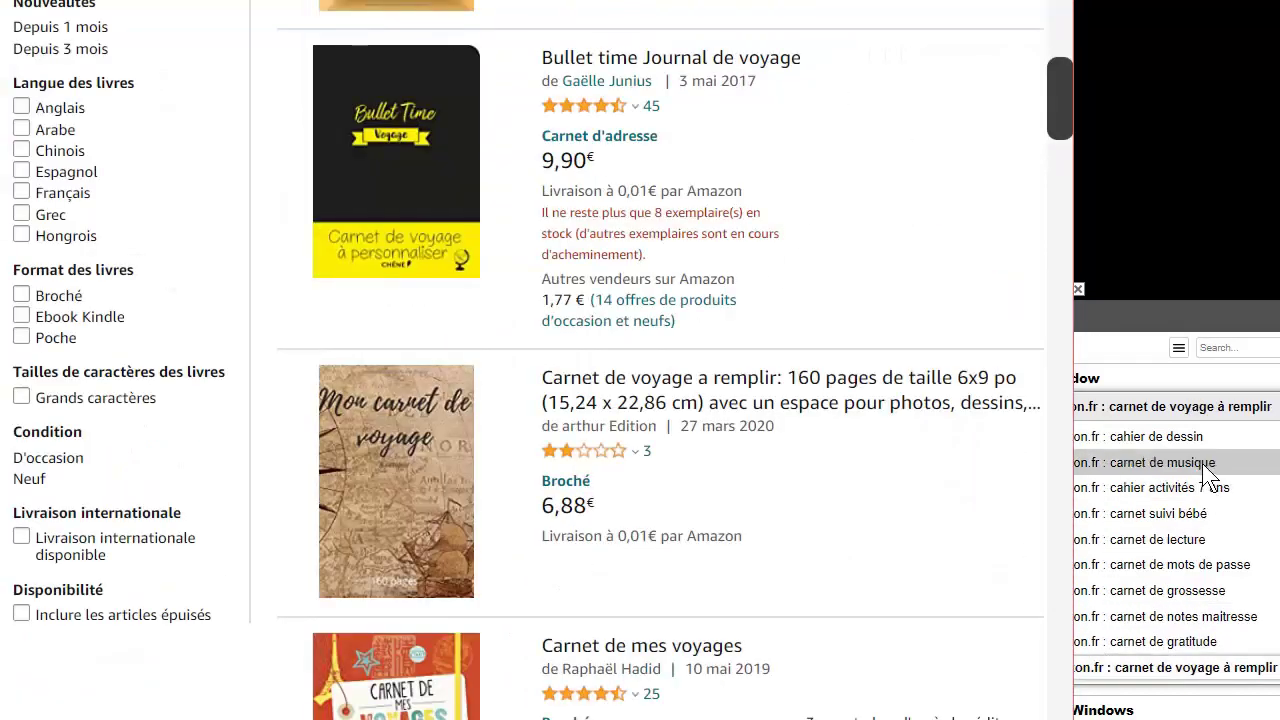
- Return to the "carnet de musique" search and examine its keyword analysis, checking the averages and the books' sales ranks
click(1104, 465)
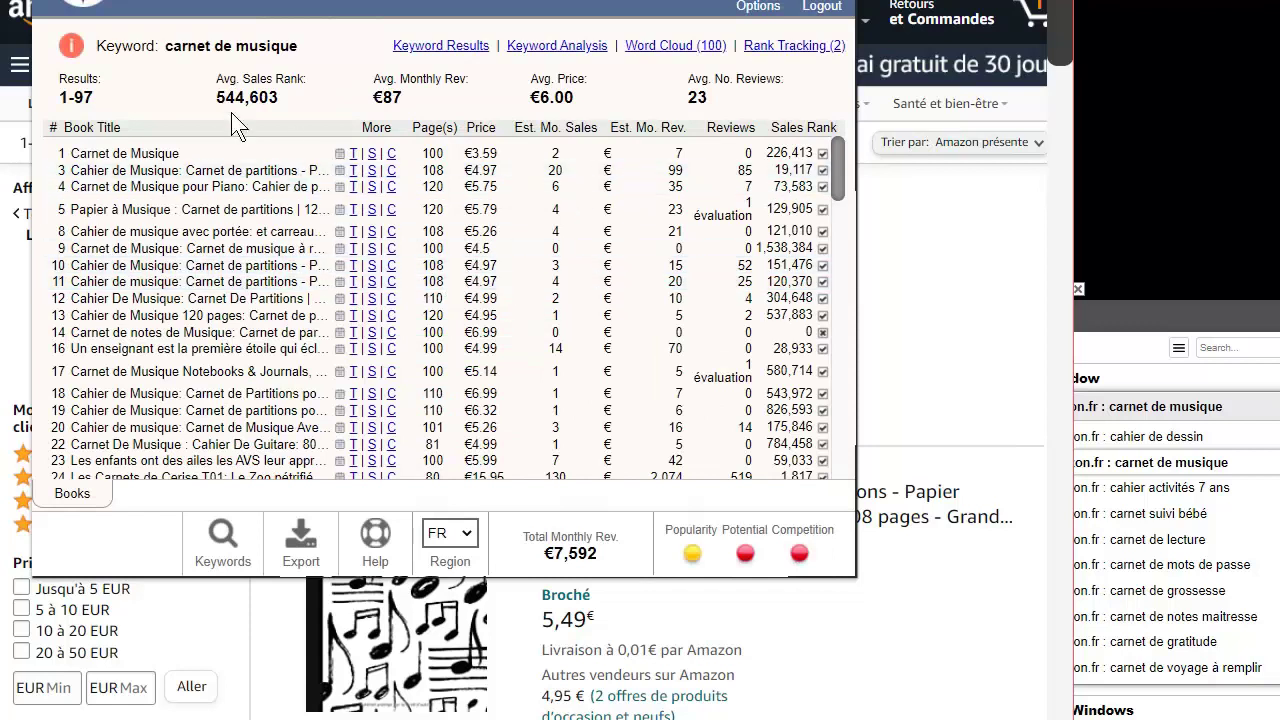
mouse_move(223, 57)
mouse_down()
mouse_move(308, 48)
mouse_move(293, 50)
mouse_up()
click(417, 94)
scroll(837, 187, down, 5)
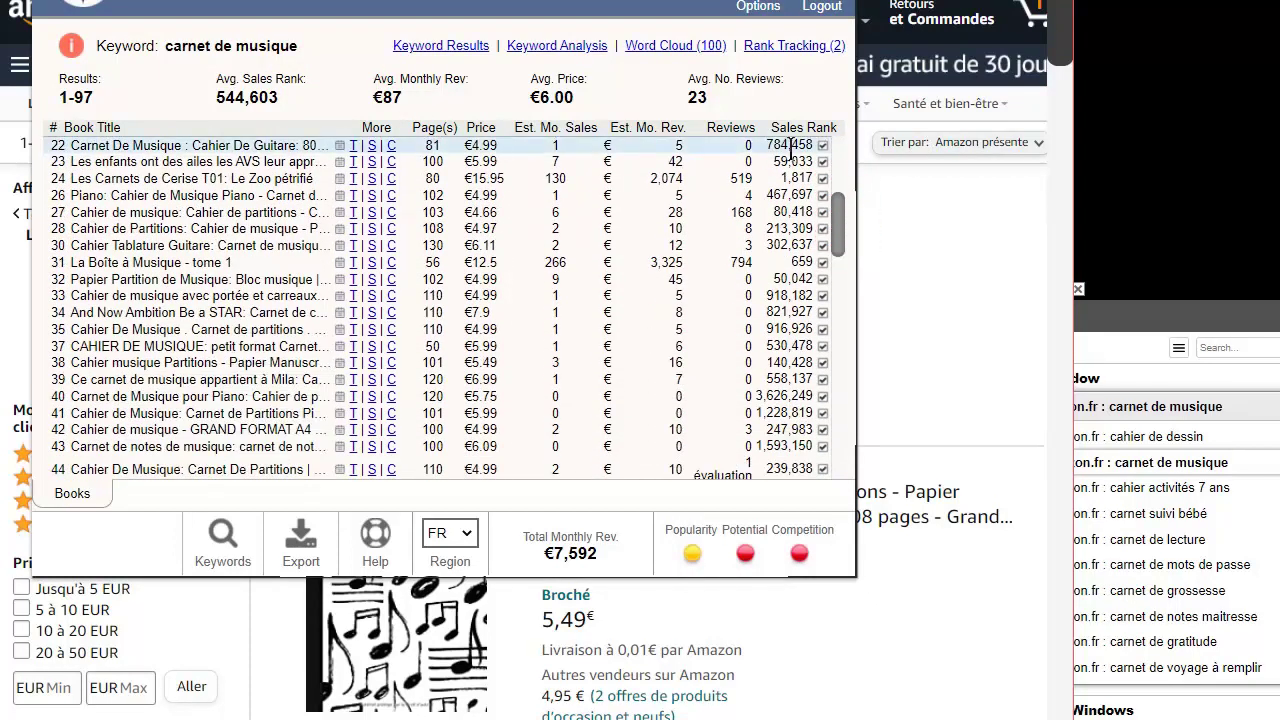
drag(836, 218, 847, 465)
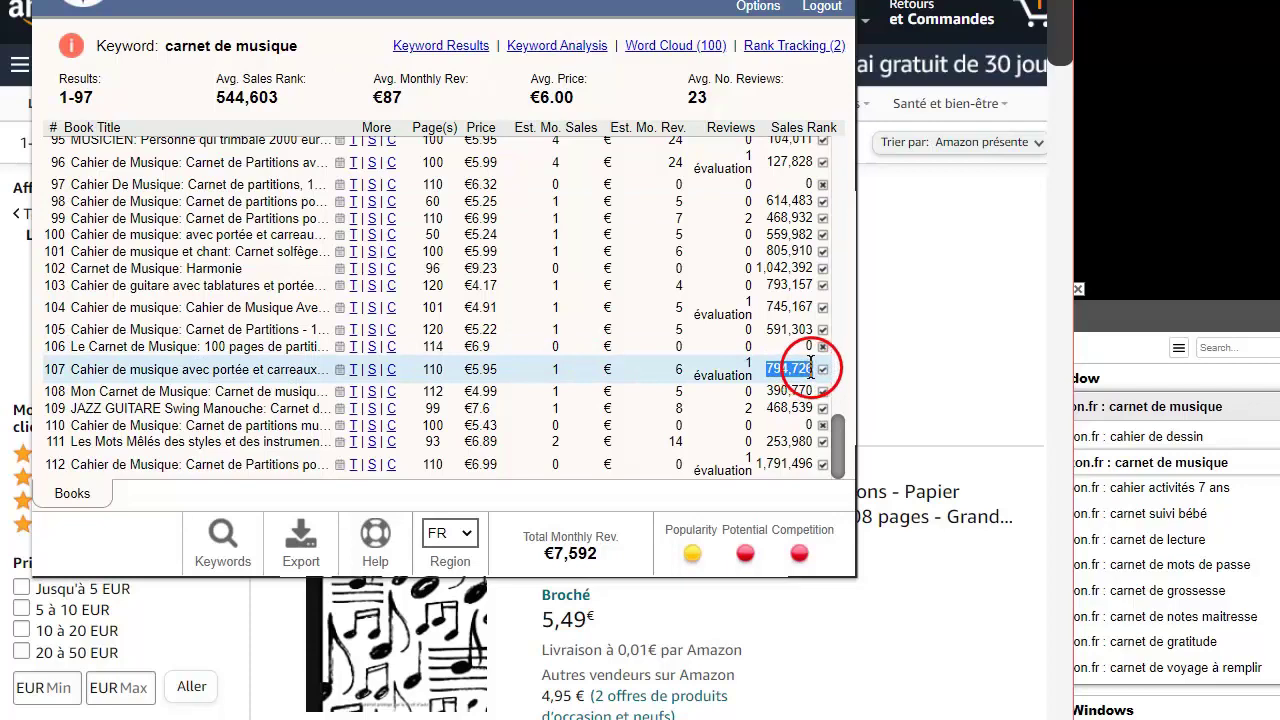
drag(840, 441, 850, 164)
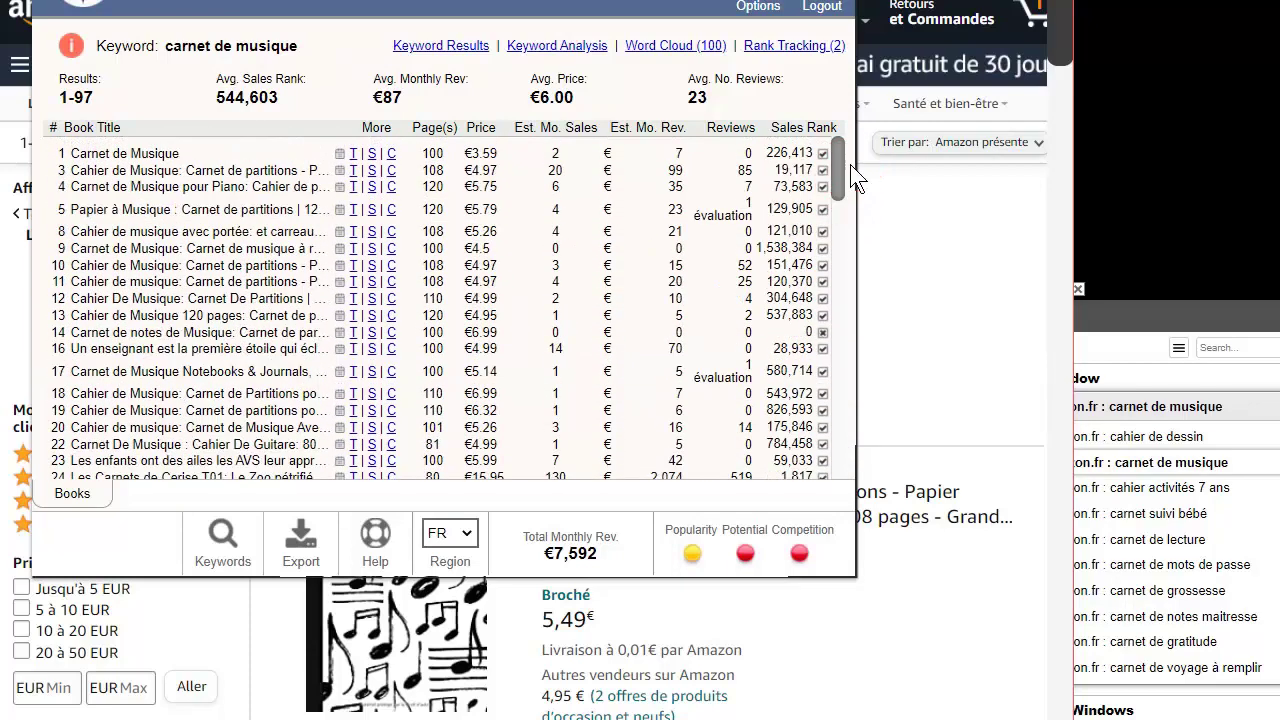
- Sort the "carnet de musique" books by sales rank and review the ranks across the whole list
click(801, 129)
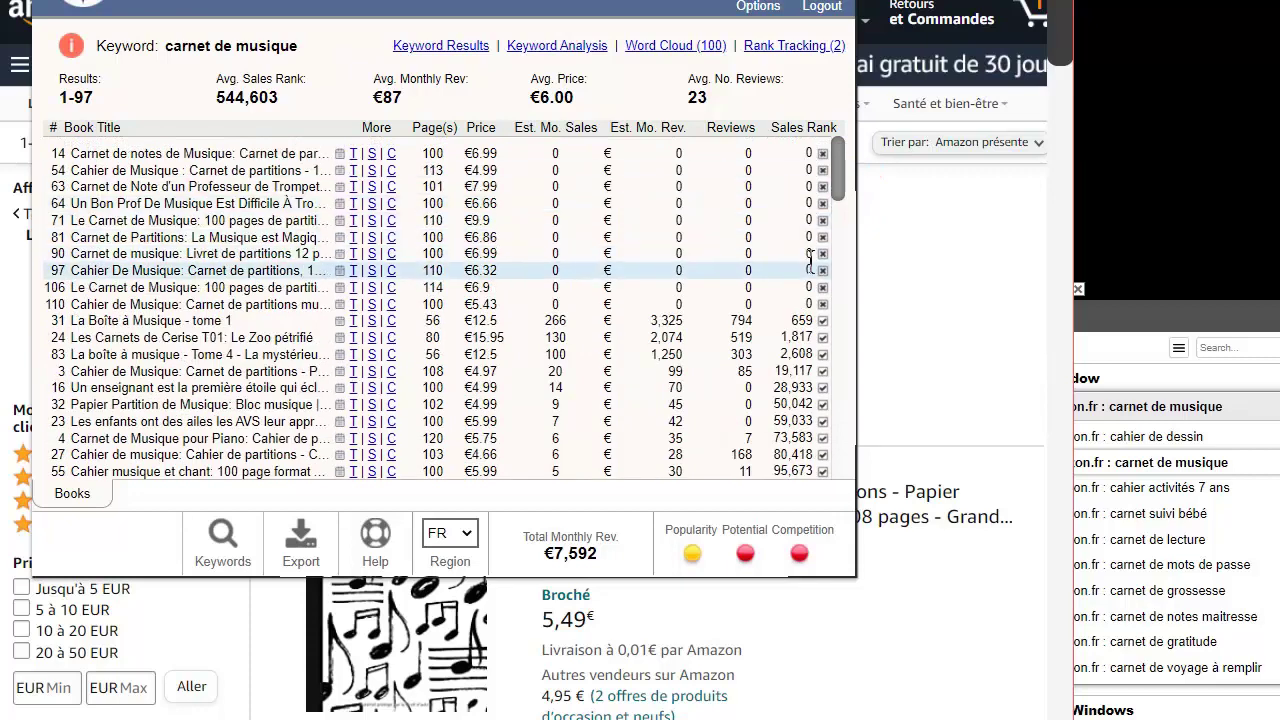
scroll(793, 335, down, 3)
scroll(792, 342, up, 3)
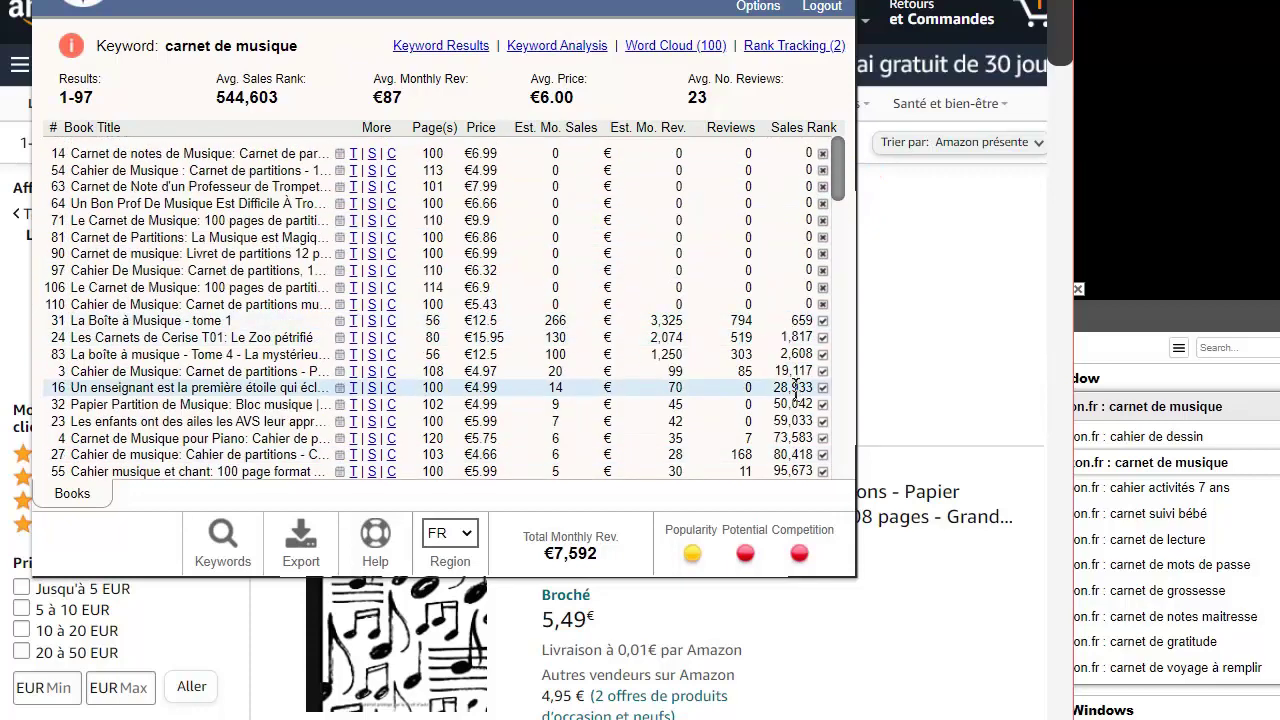
scroll(792, 395, down, 6)
scroll(790, 413, down, 10)
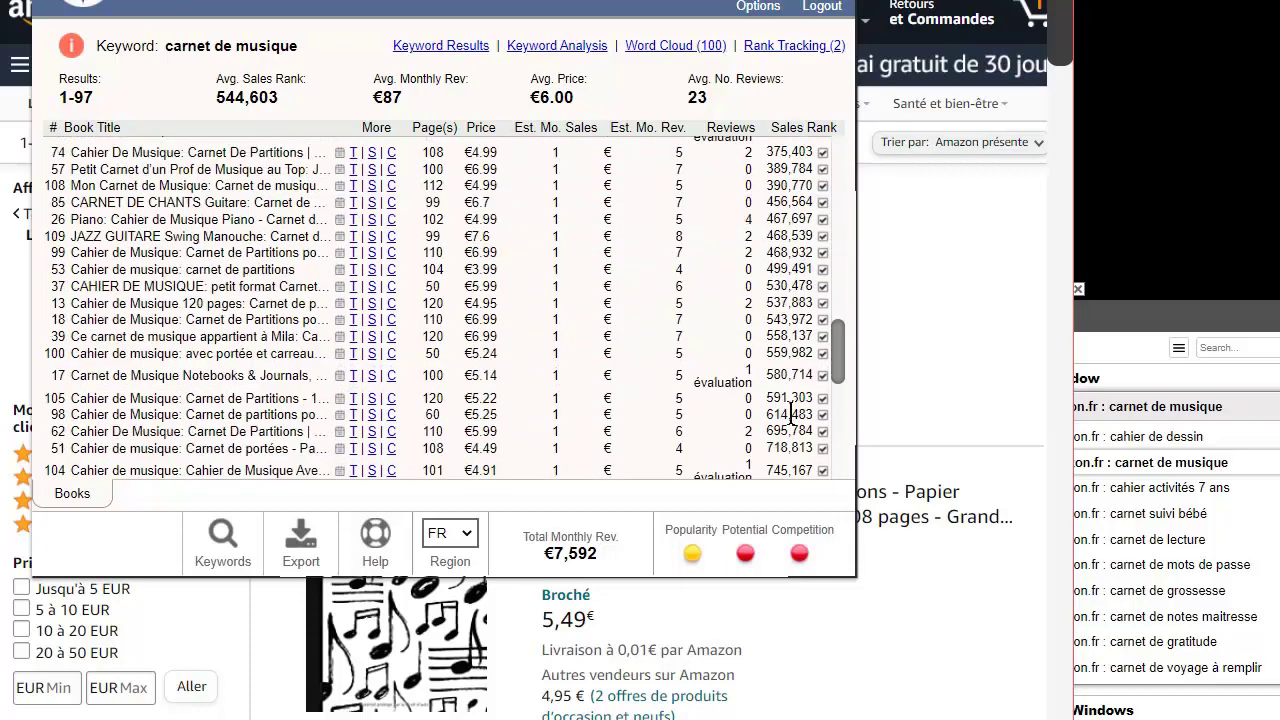
drag(838, 452, 831, 143)
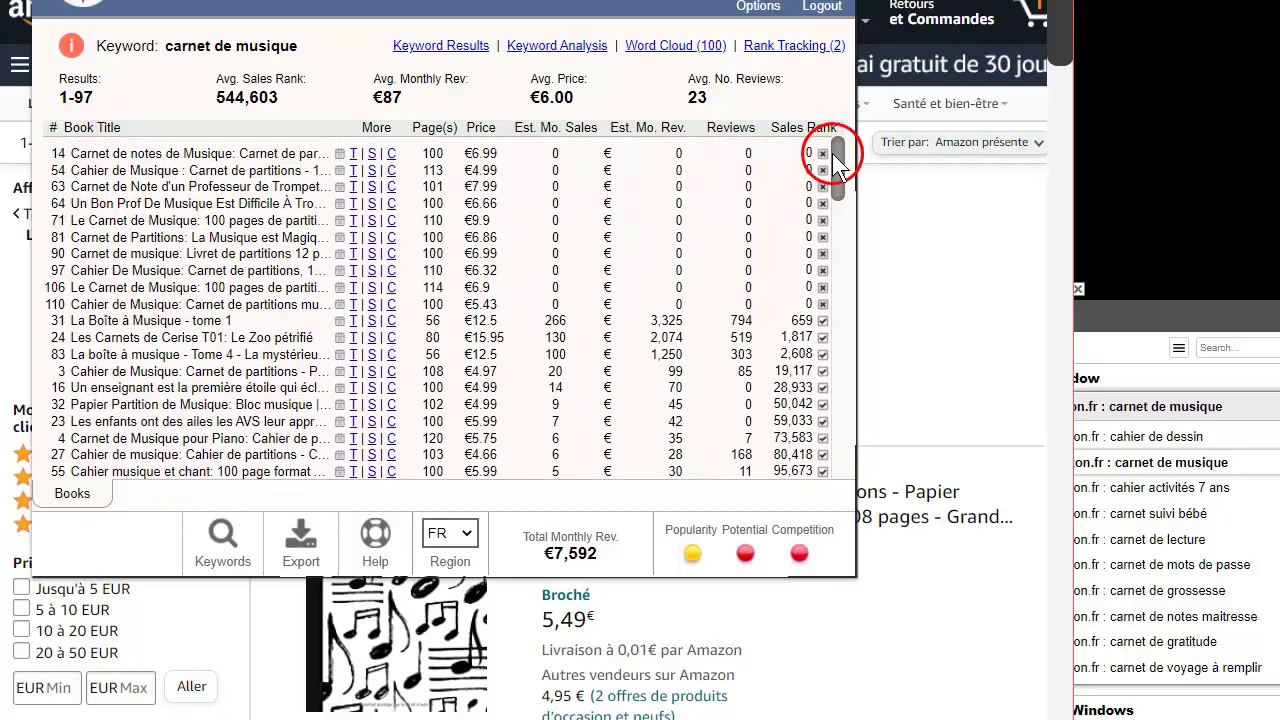
scroll(703, 338, down, 10)
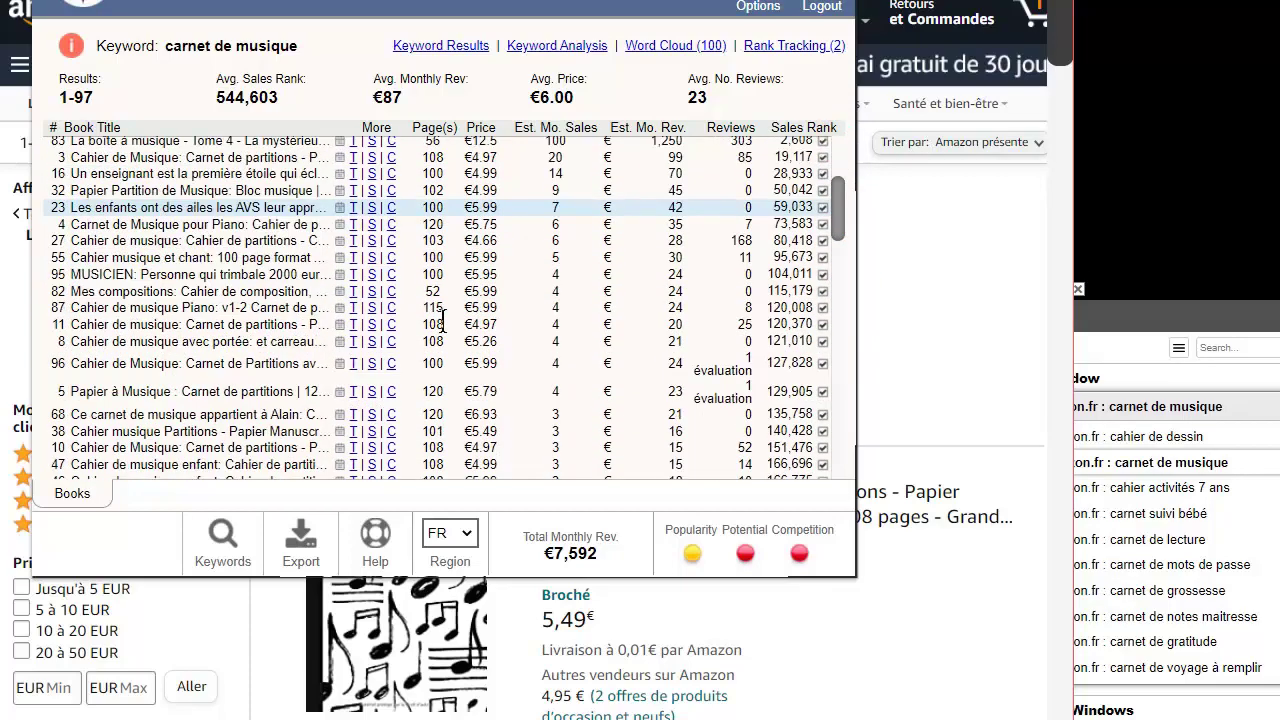
scroll(704, 330, down, 10)
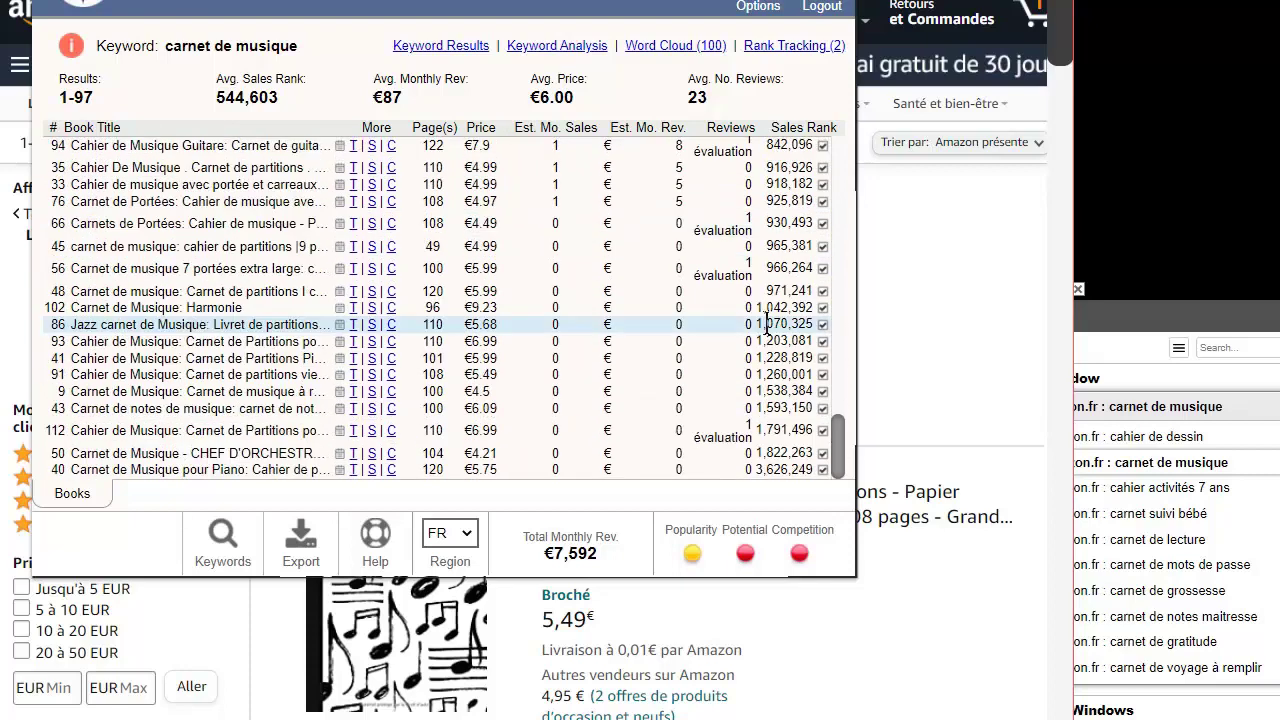
scroll(704, 330, up, 20)
drag(184, 55, 62, 46)
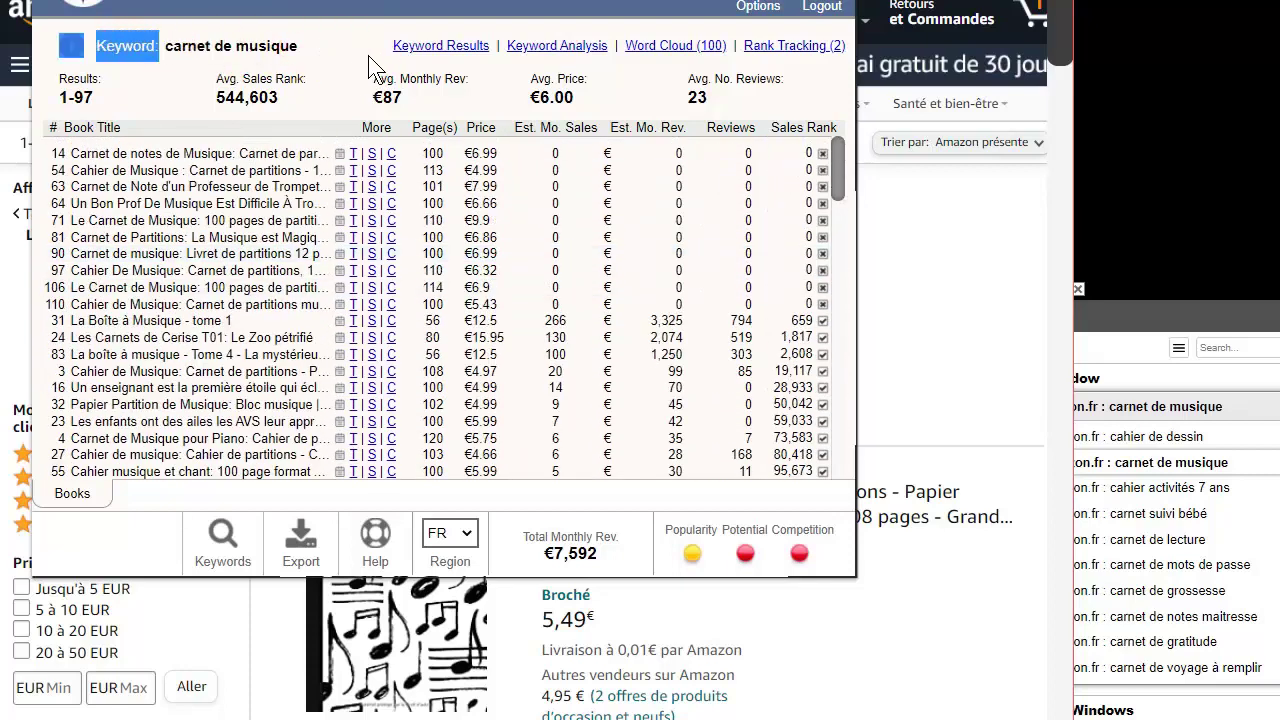
- Switch to the "cahier activités 7 ans" keyword analysis and sort its books by ascending sales rank
click(1171, 489)
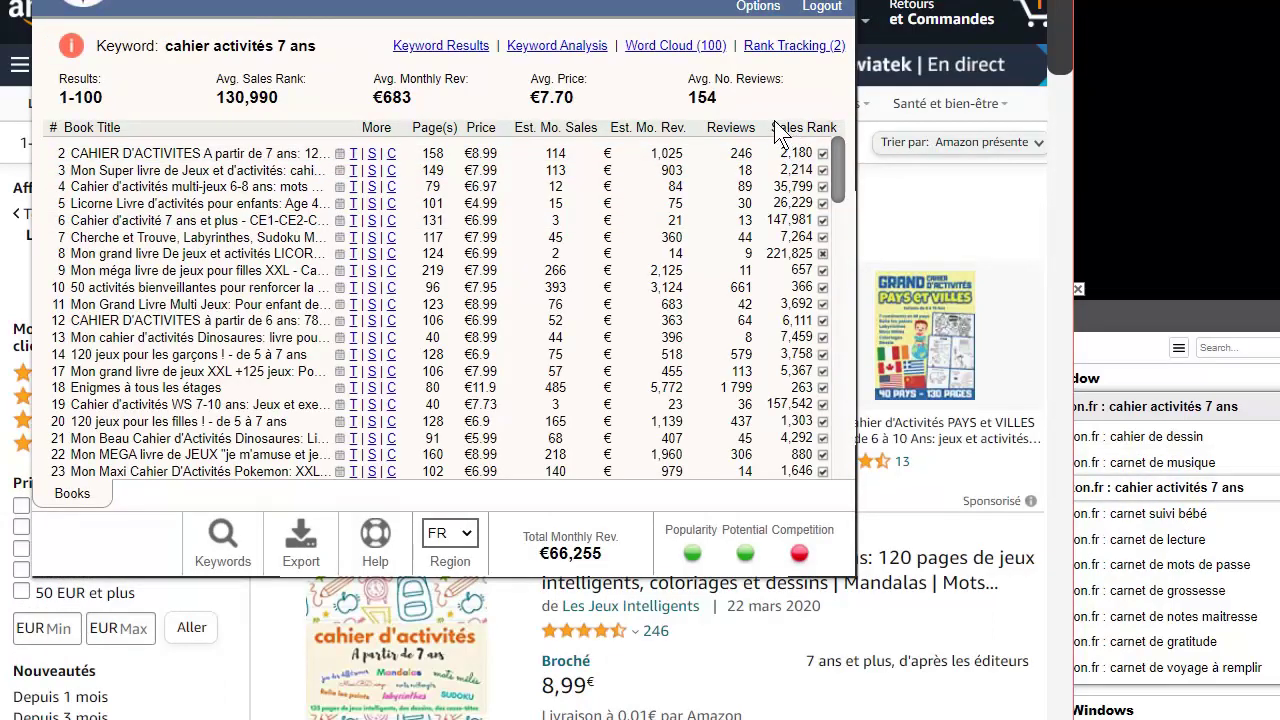
drag(771, 126, 828, 138)
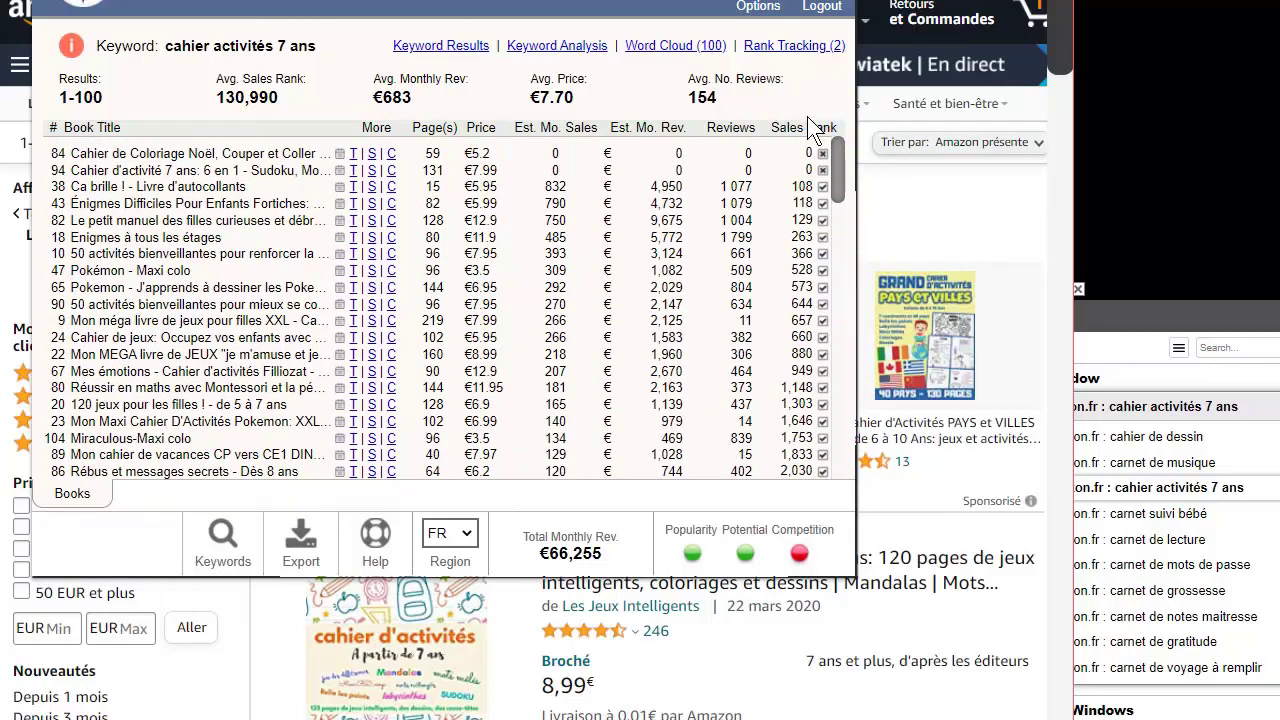
click(807, 125)
click(801, 131)
click(805, 135)
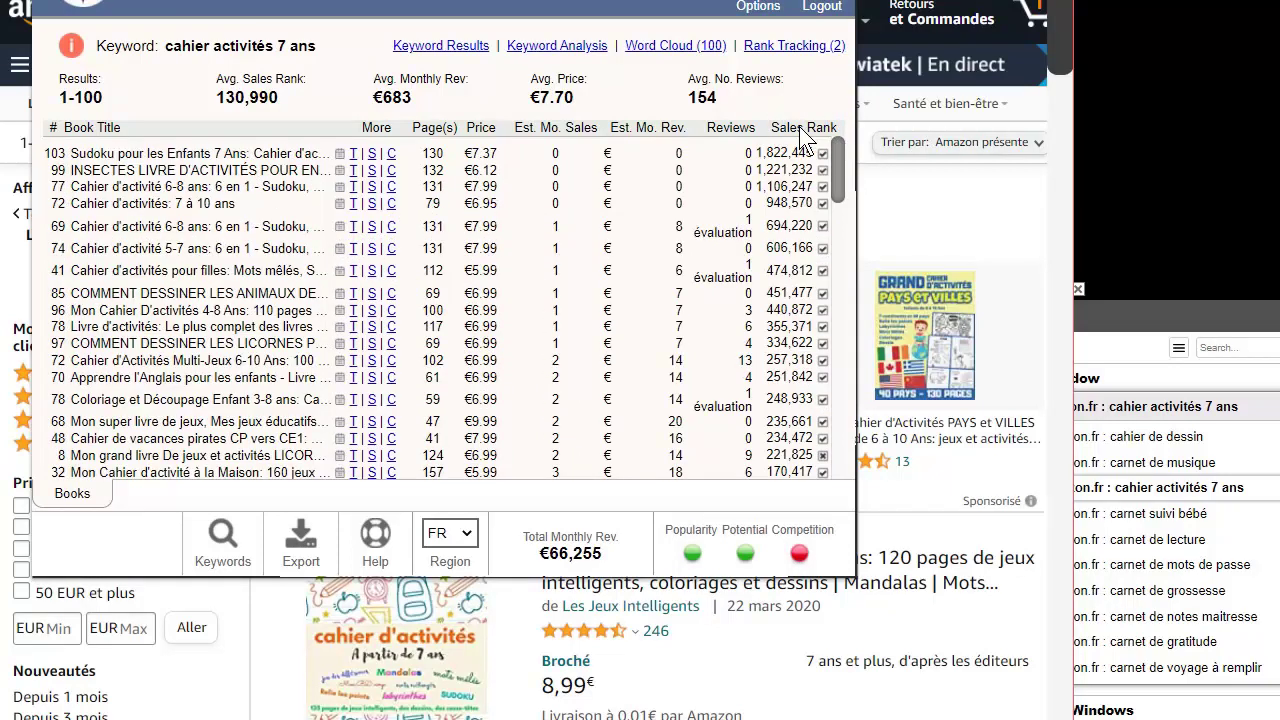
click(805, 137)
click(803, 131)
click(803, 131)
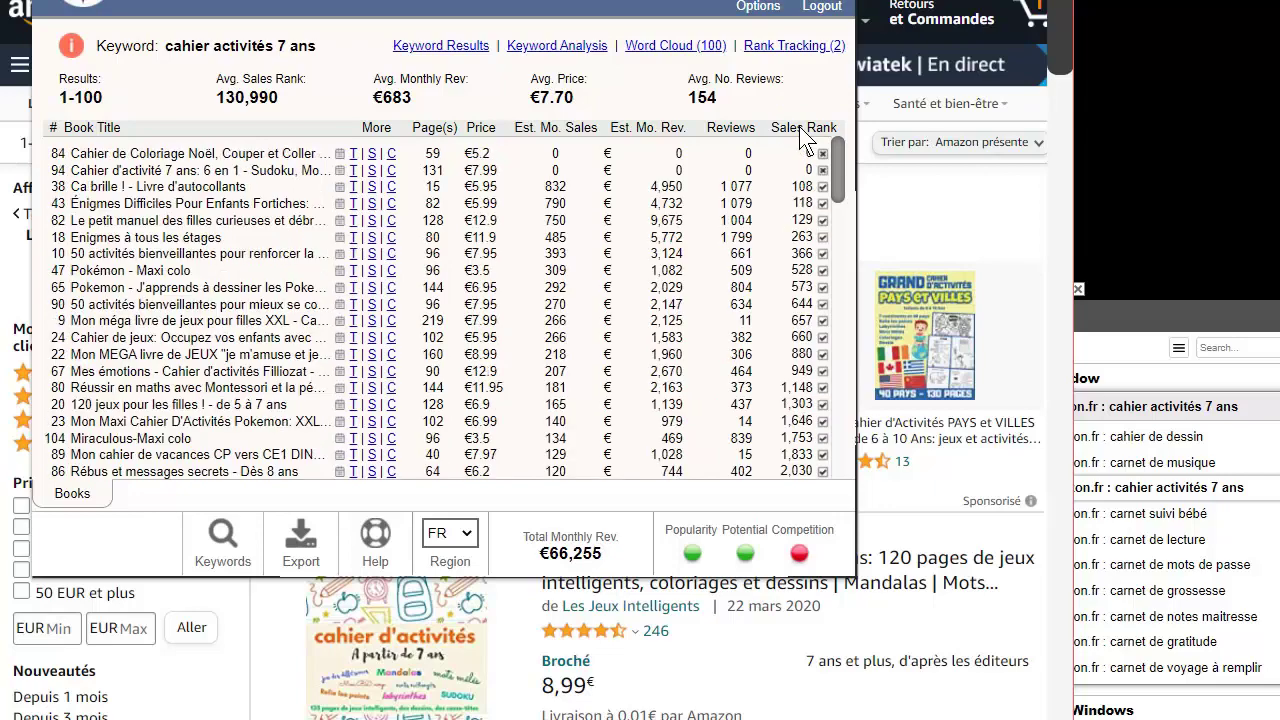
- Examine the keyword averages and the best sales ranks among the "cahier activités 7 ans" books
drag(833, 164, 849, 103)
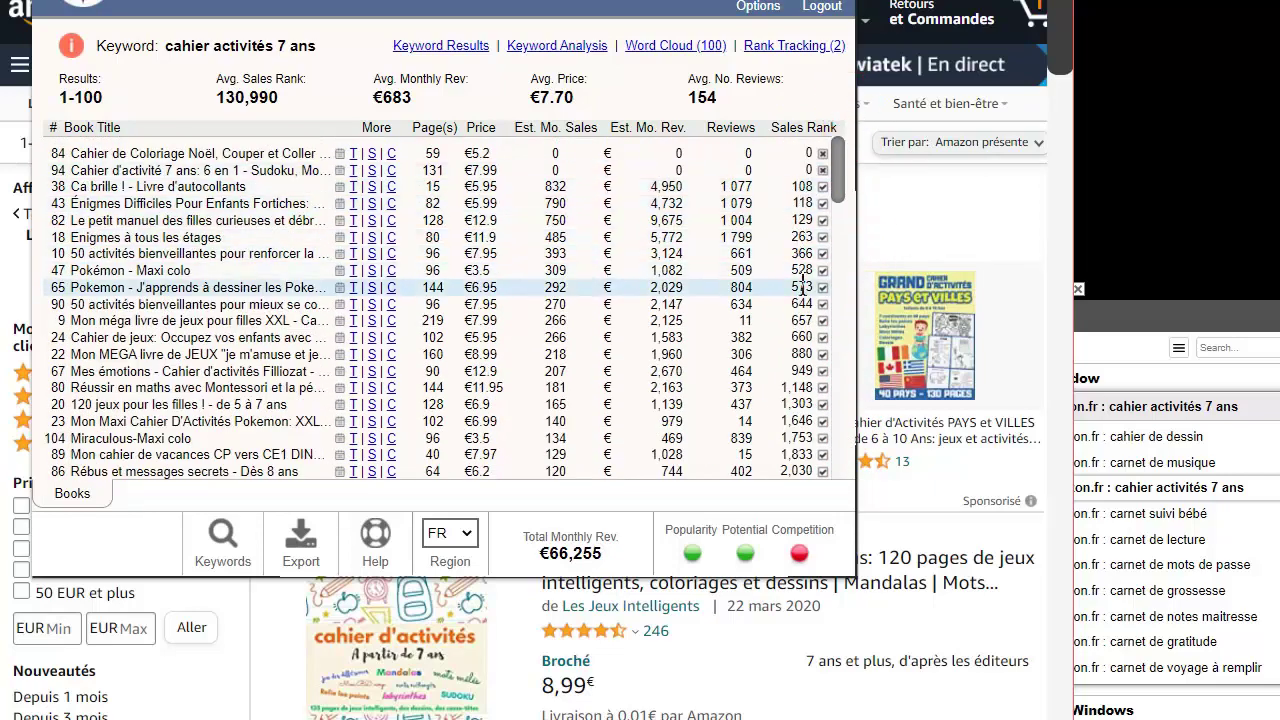
drag(177, 45, 96, 45)
click(328, 47)
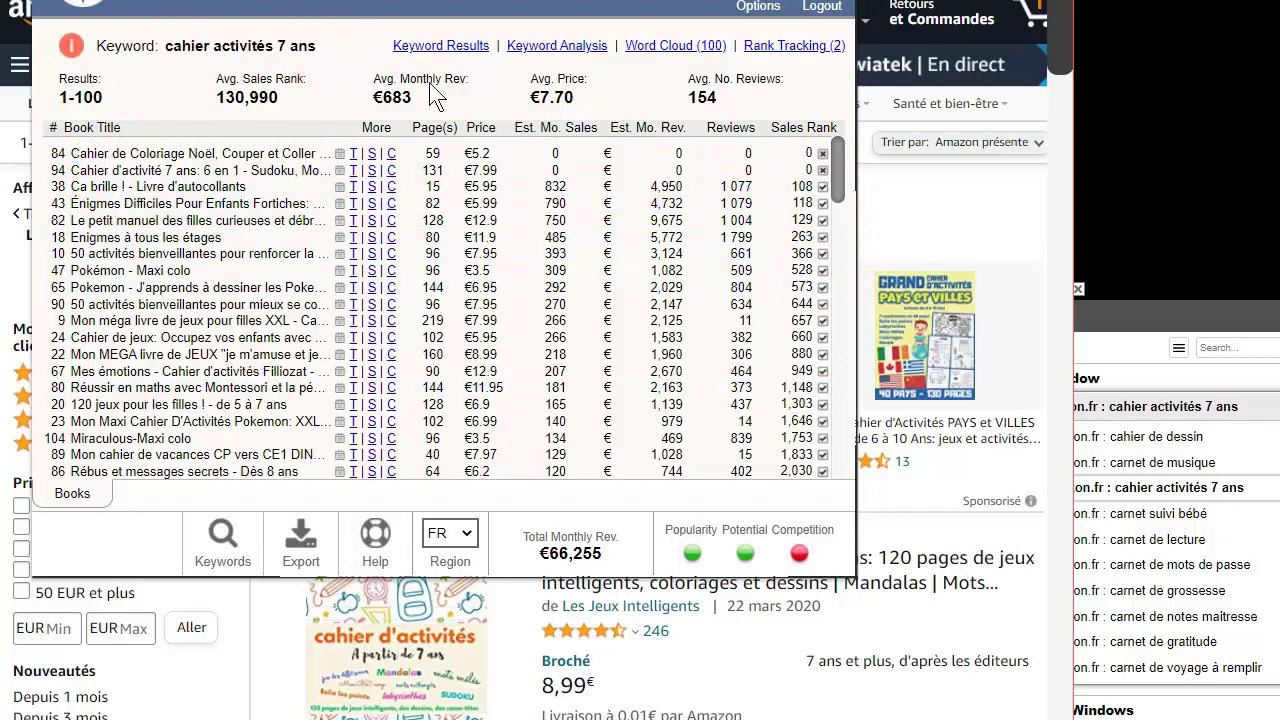
drag(779, 187, 803, 437)
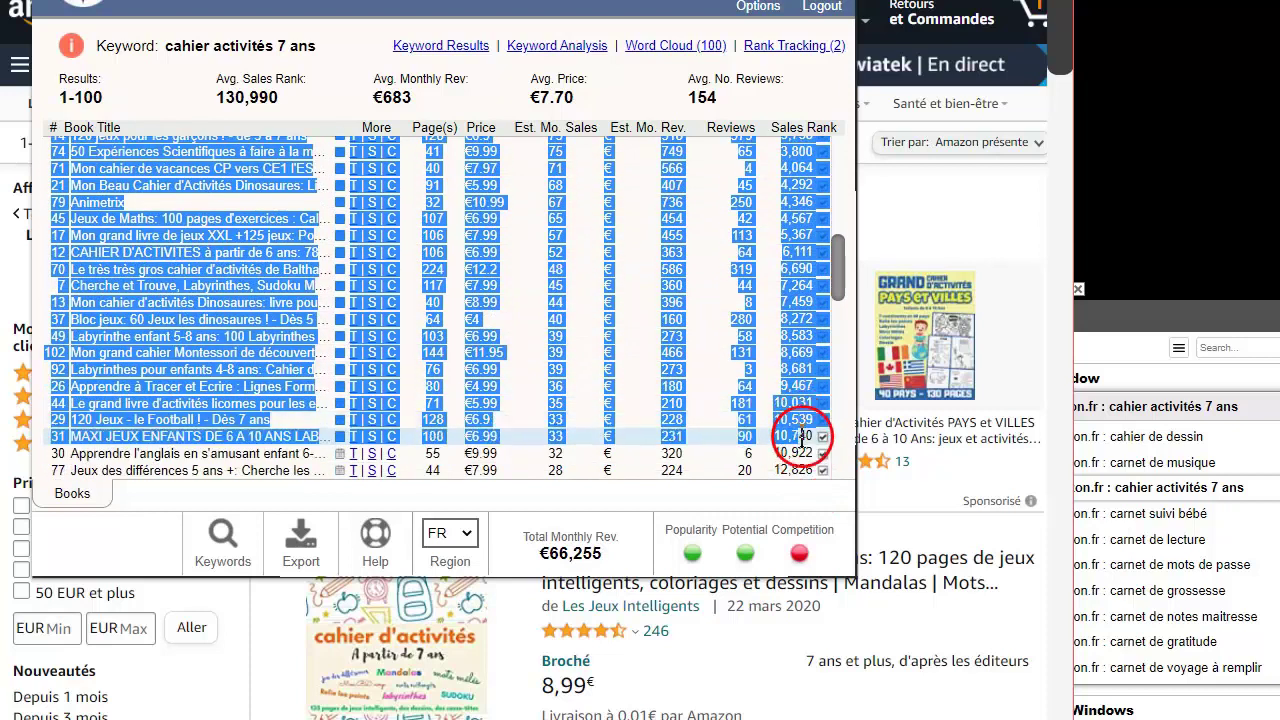
- Compare the estimated monthly sales of the "cahier activités 7 ans" books across the different sales ranks
click(585, 440)
drag(583, 437, 548, 437)
double_click(556, 386)
click(550, 237)
scroll(535, 325, up, 4)
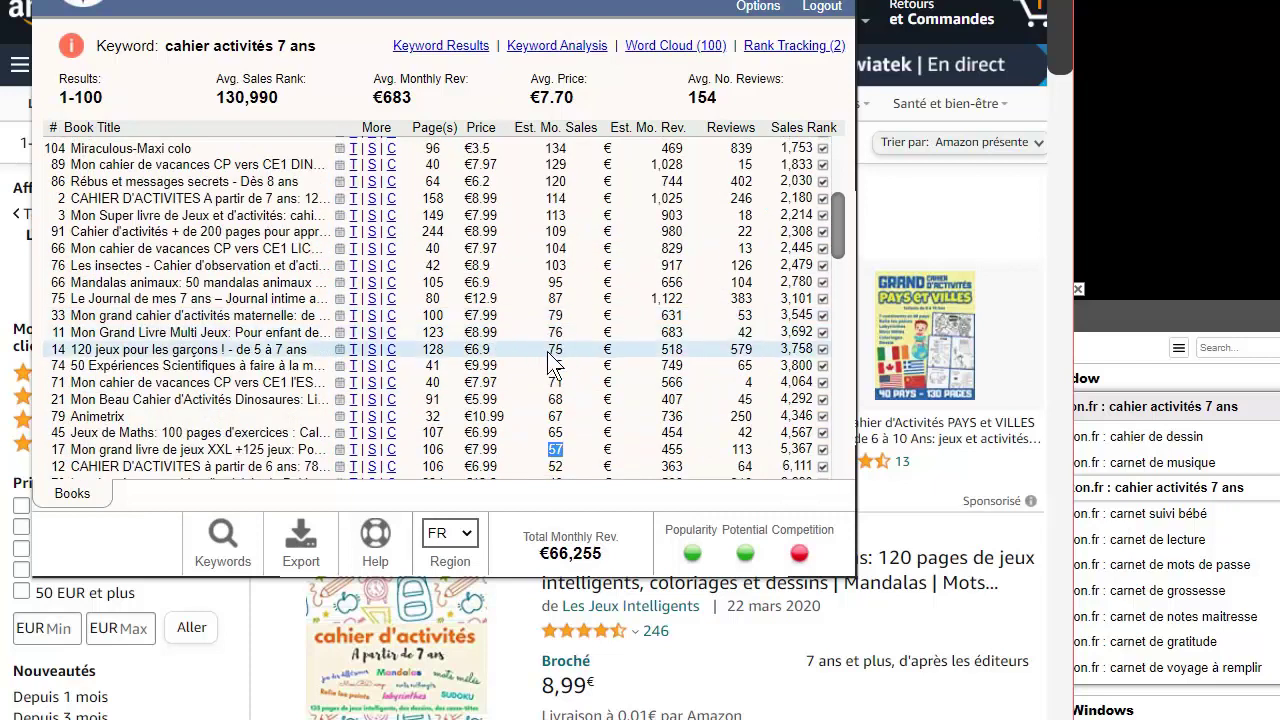
double_click(556, 329)
scroll(570, 345, up, 2)
double_click(555, 254)
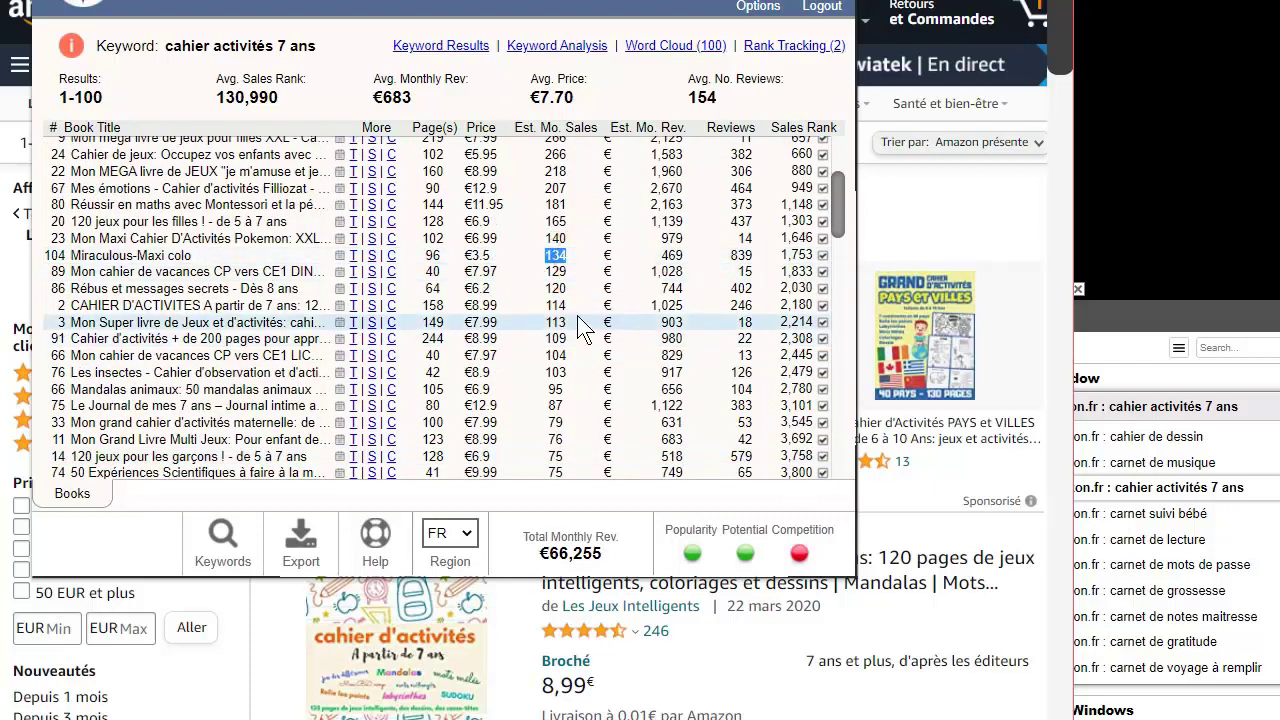
scroll(585, 330, up, 4)
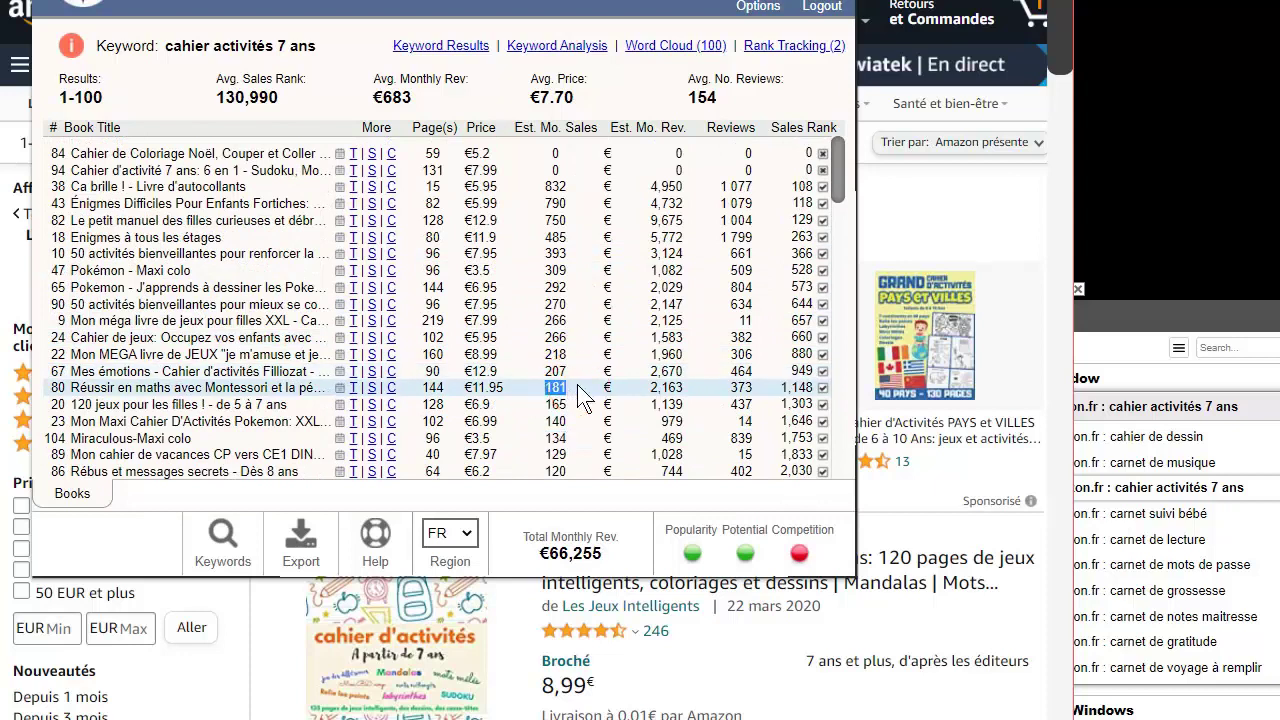
scroll(584, 395, down, 4)
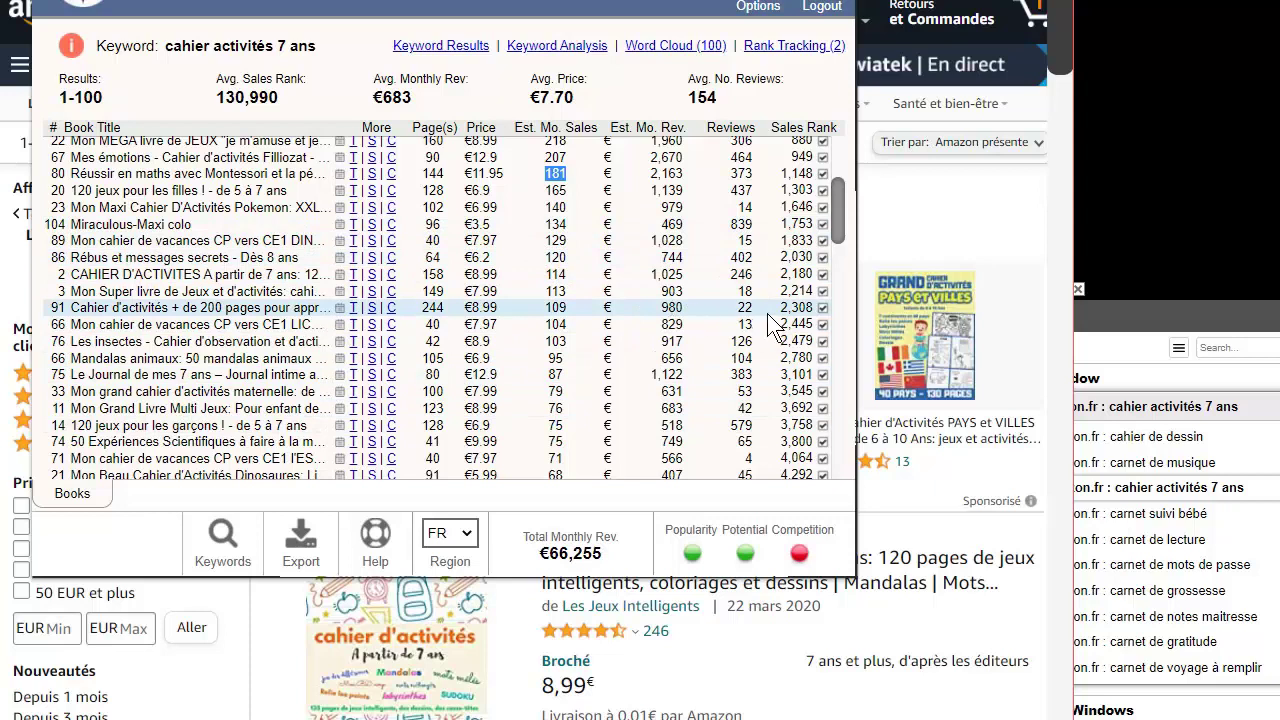
- Check the tracking details of the "Cahier d'activités + de 200 pages" book, including print length, rank and sales, and return to the results
drag(808, 312, 283, 316)
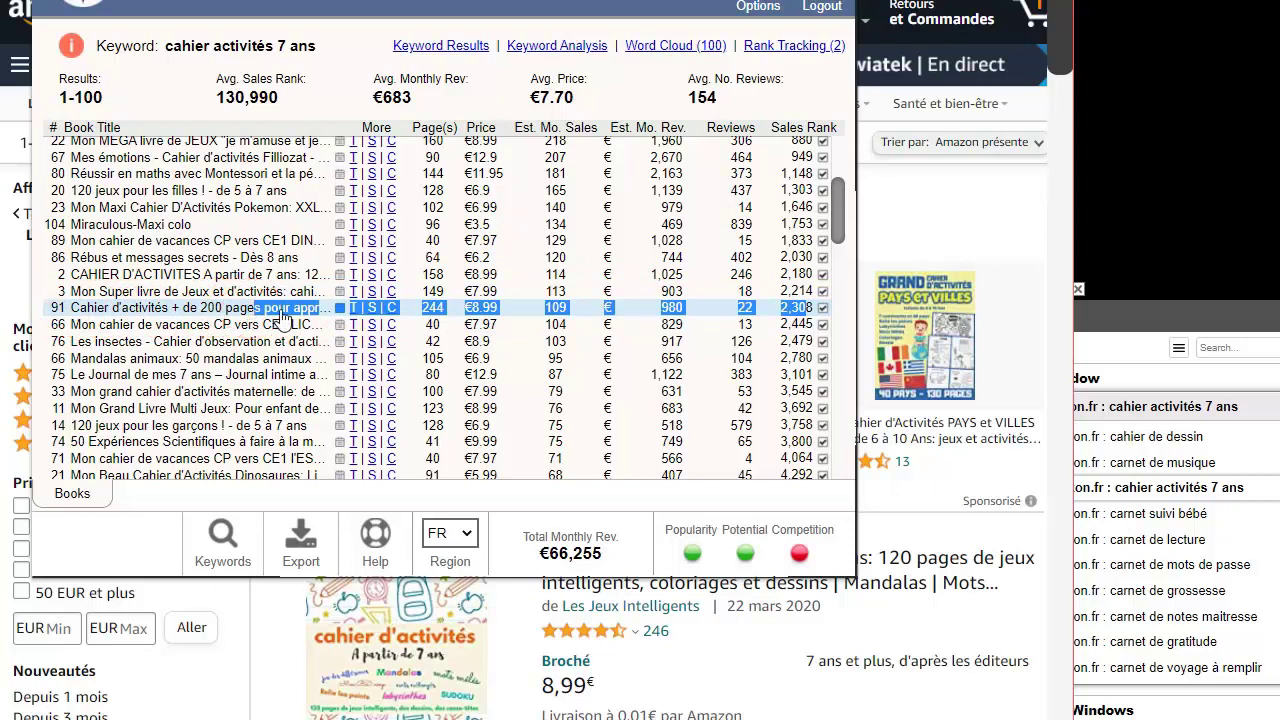
click(353, 309)
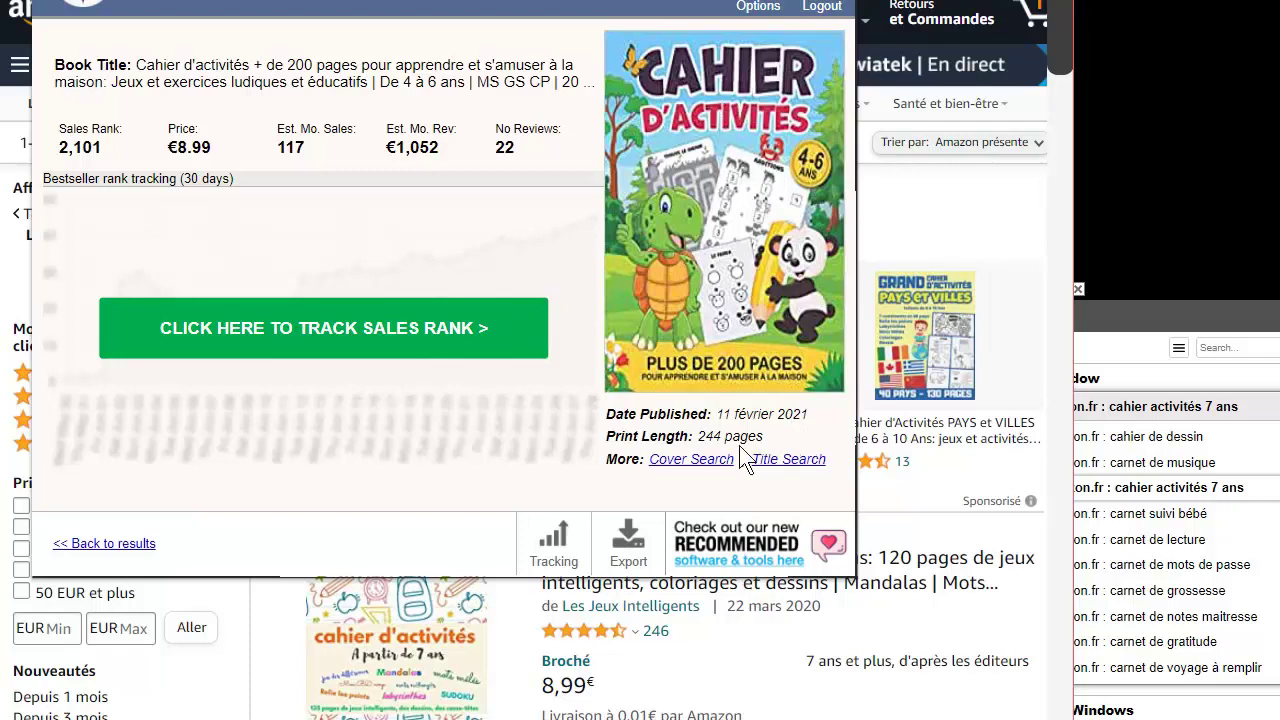
drag(698, 437, 790, 447)
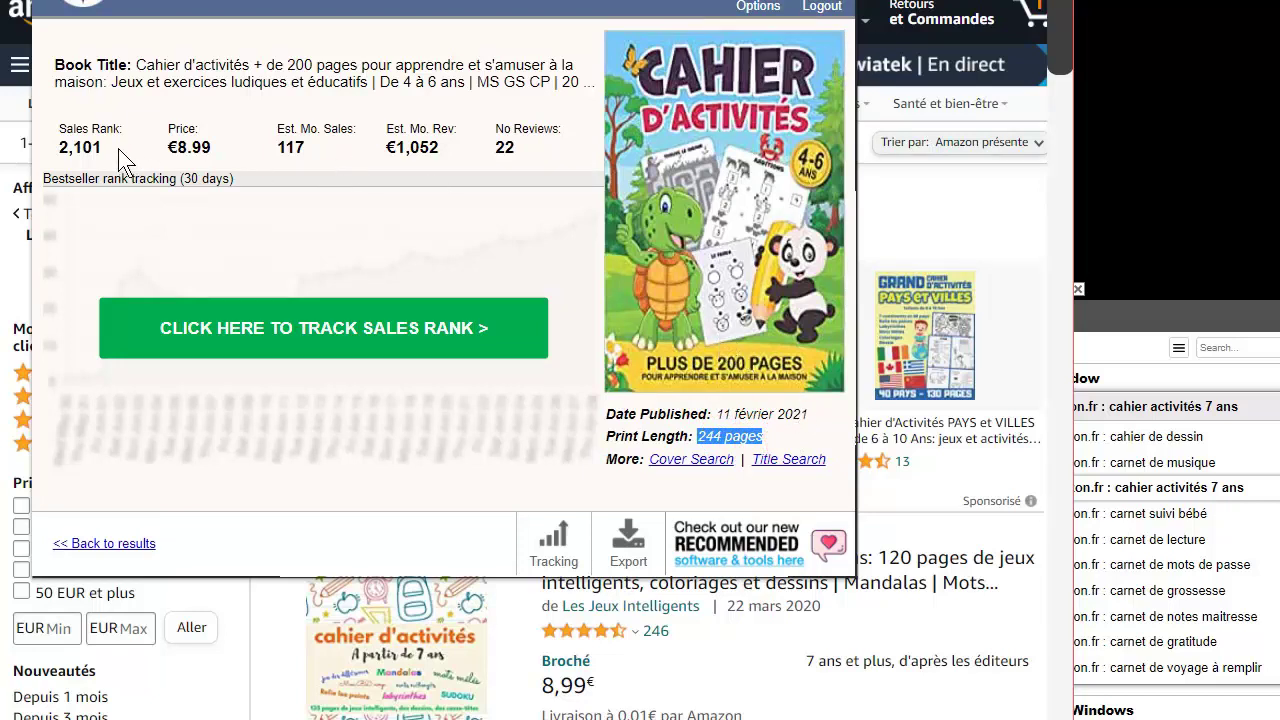
drag(67, 125, 113, 162)
drag(57, 128, 100, 148)
drag(205, 130, 527, 165)
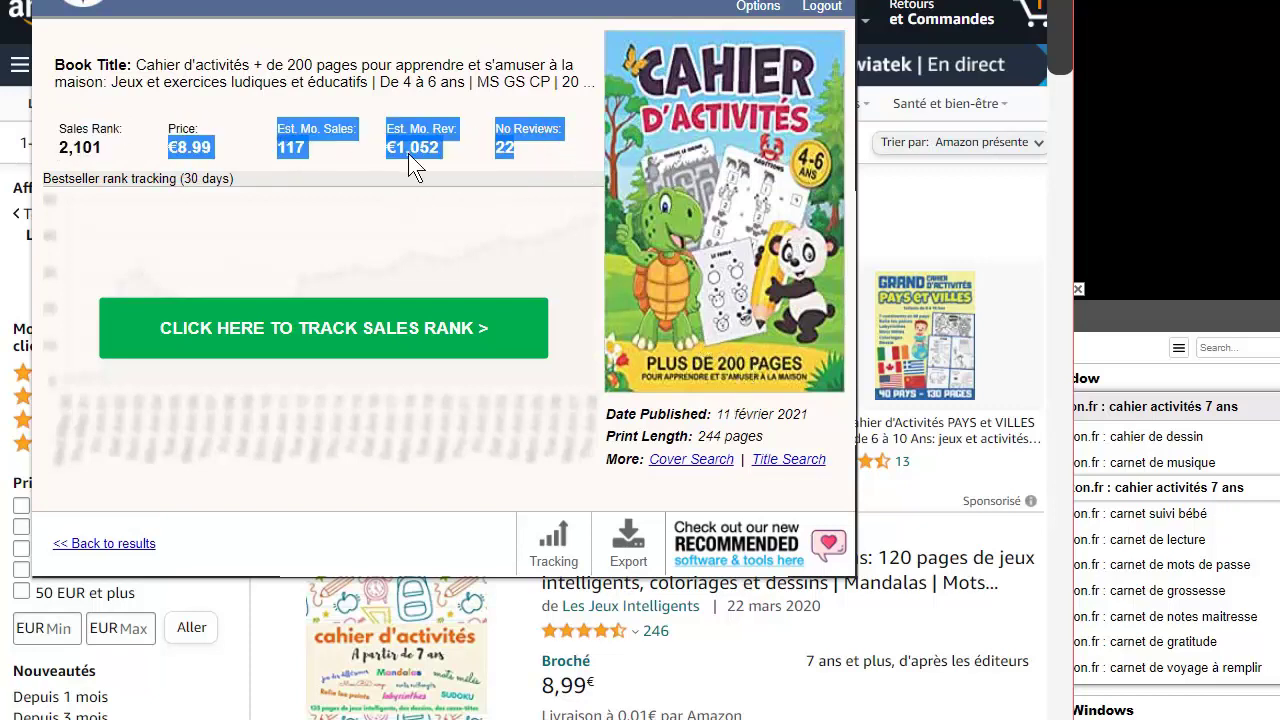
click(112, 546)
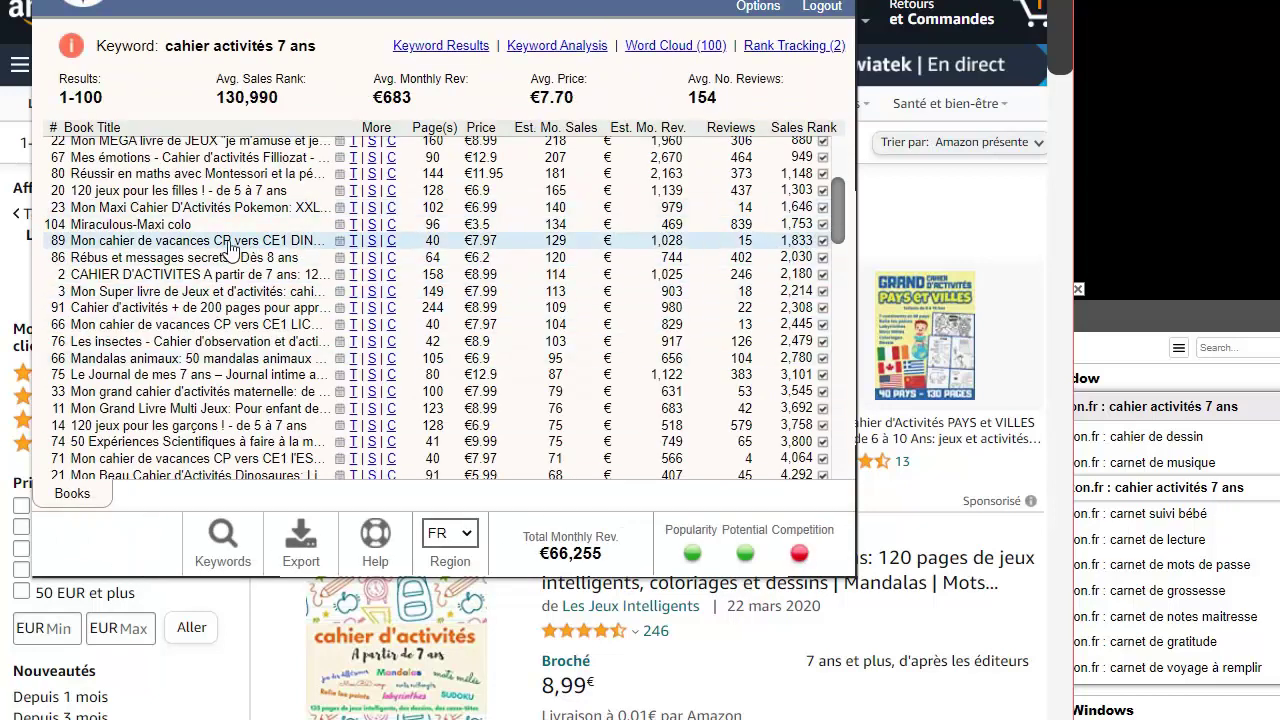
- Compare the books ranked around 2,000, check the publication date and tracking details of "CAHIER D'ACTIVITES A partir de 7 ans", and return to the results
drag(808, 242, 73, 250)
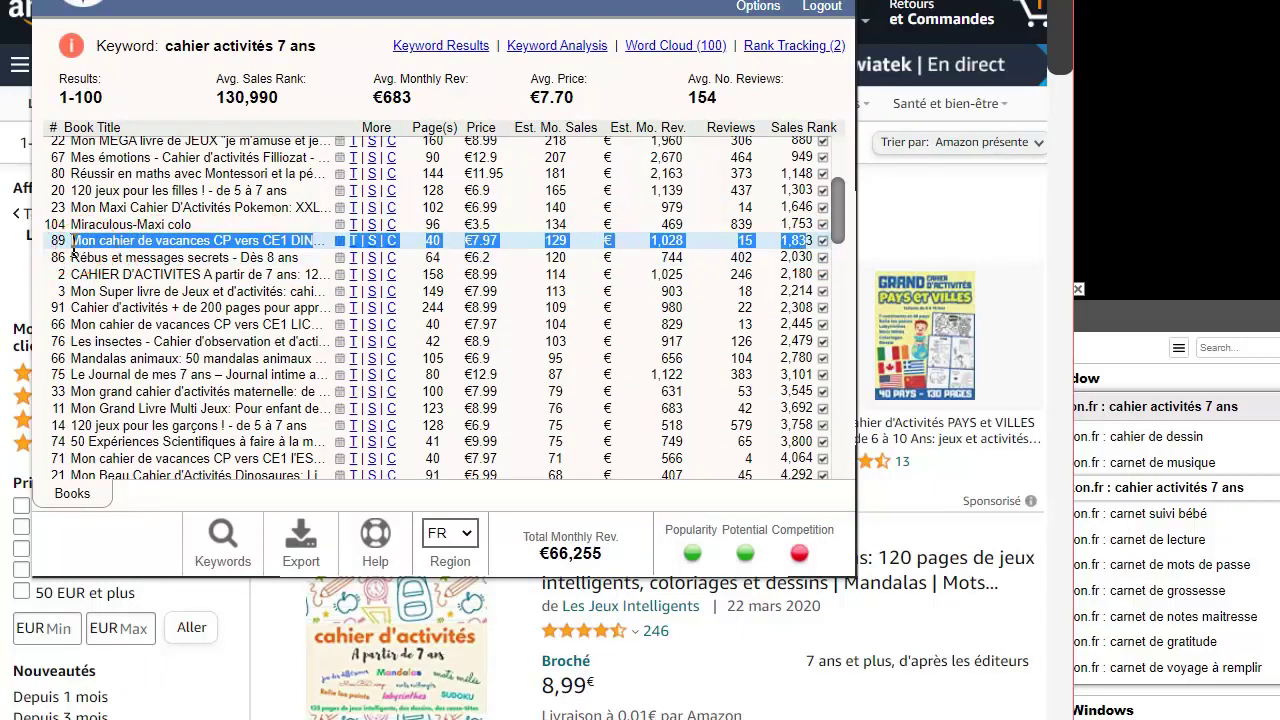
drag(808, 258, 65, 277)
drag(812, 274, 106, 278)
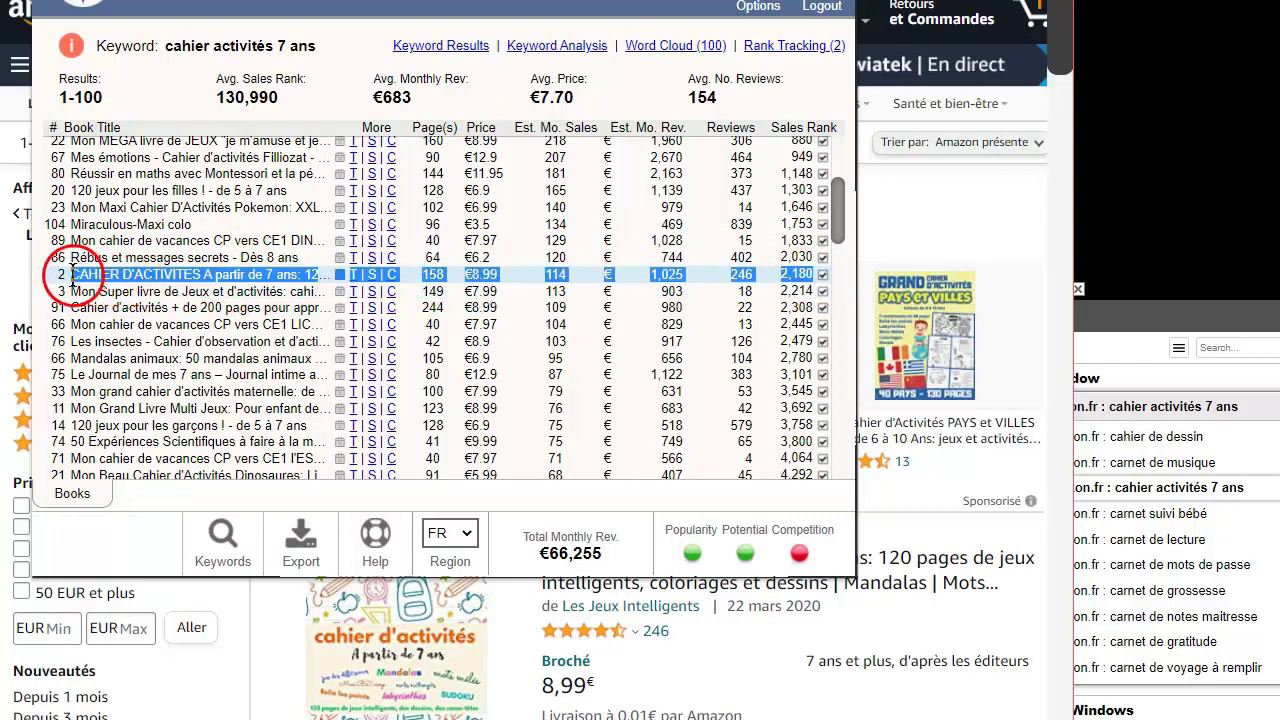
drag(812, 290, 352, 276)
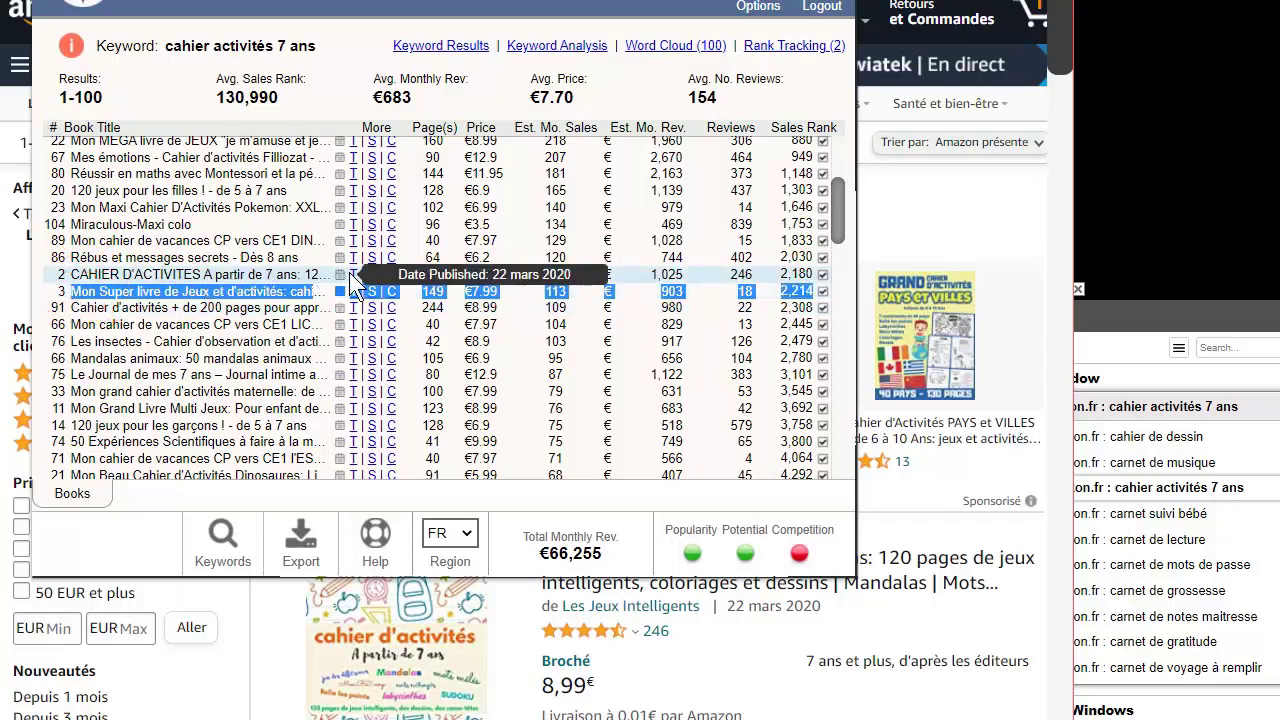
click(352, 275)
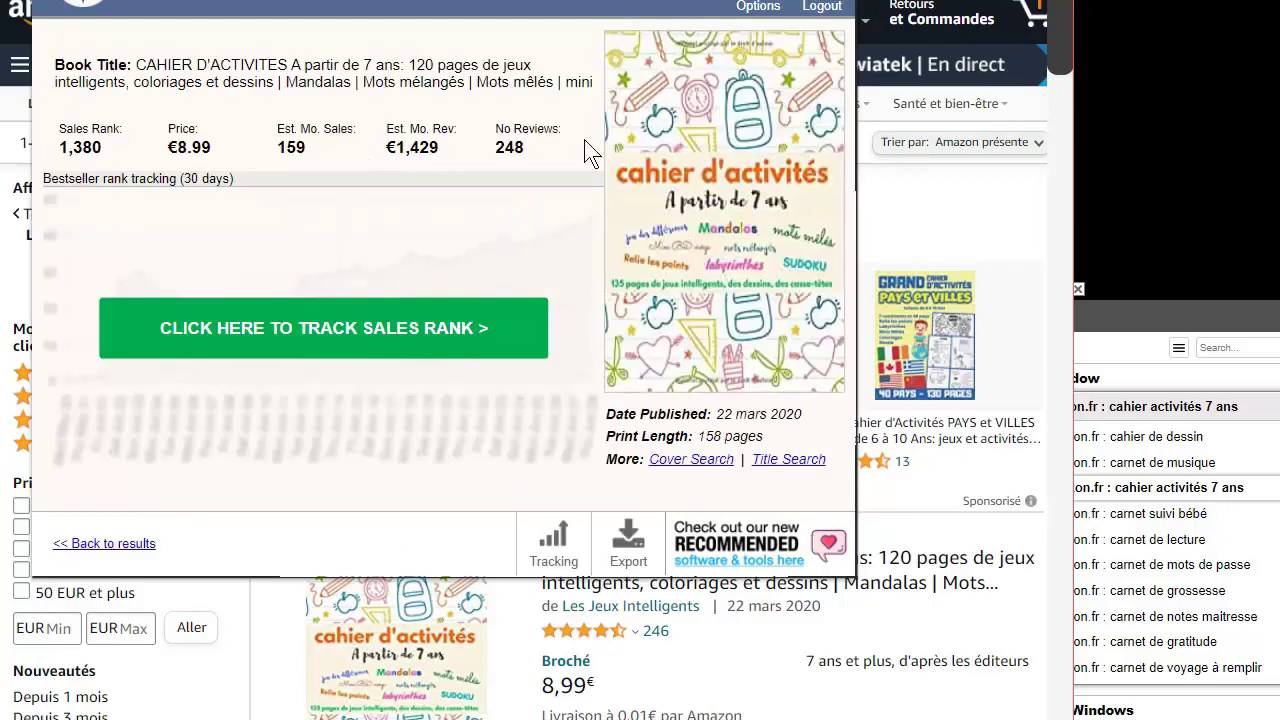
click(100, 545)
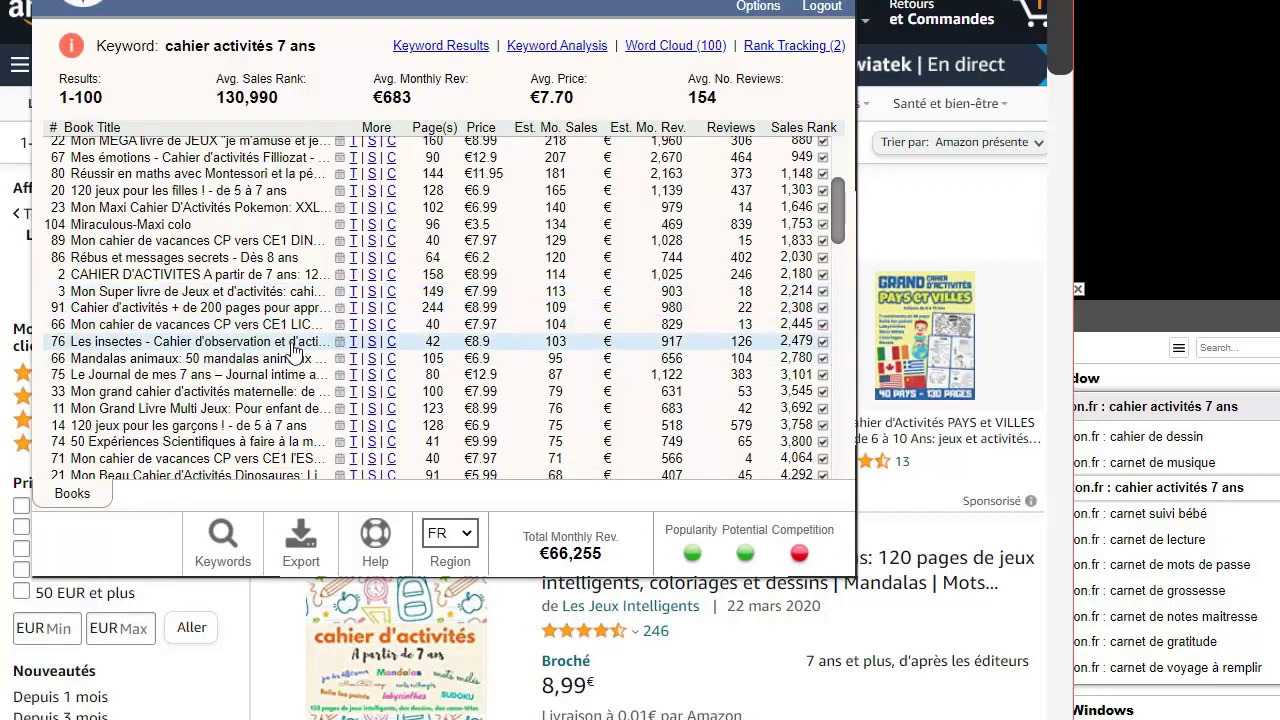
- Check the title, cover and tracking details of "Les insectes - Cahier d'observation et d'activités" and return to the results
click(352, 342)
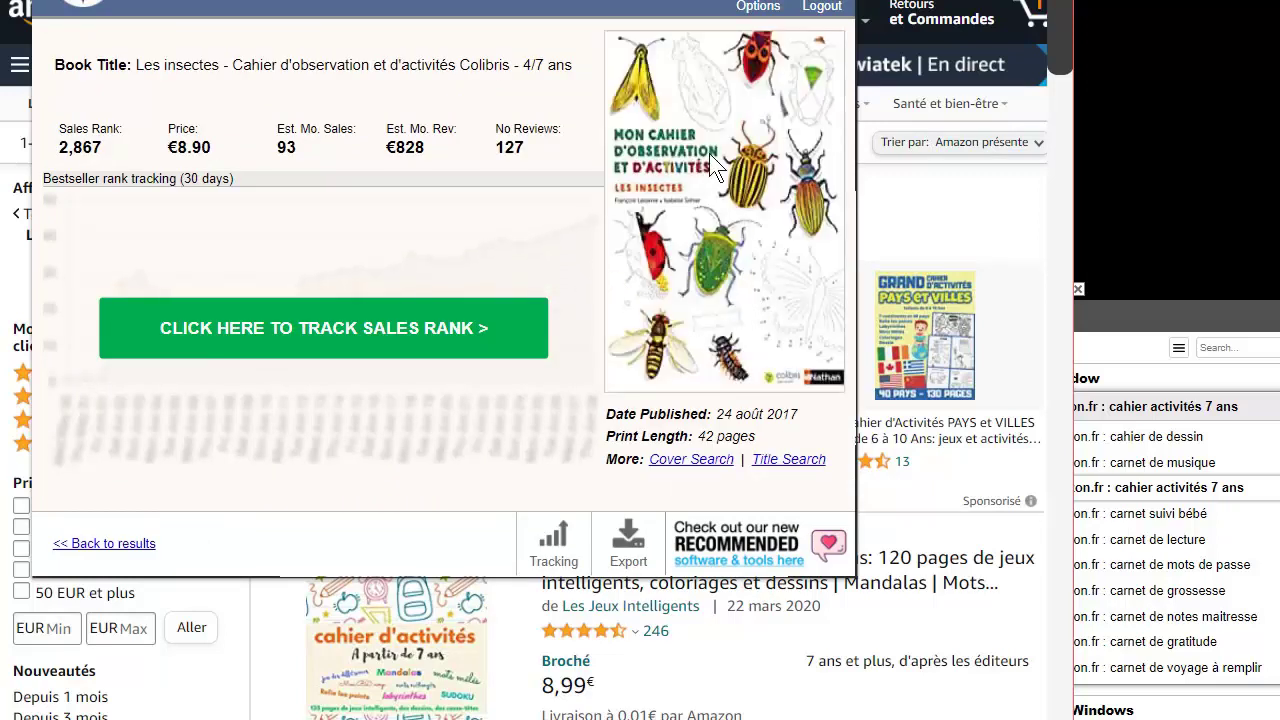
drag(141, 66, 537, 70)
click(767, 447)
click(110, 540)
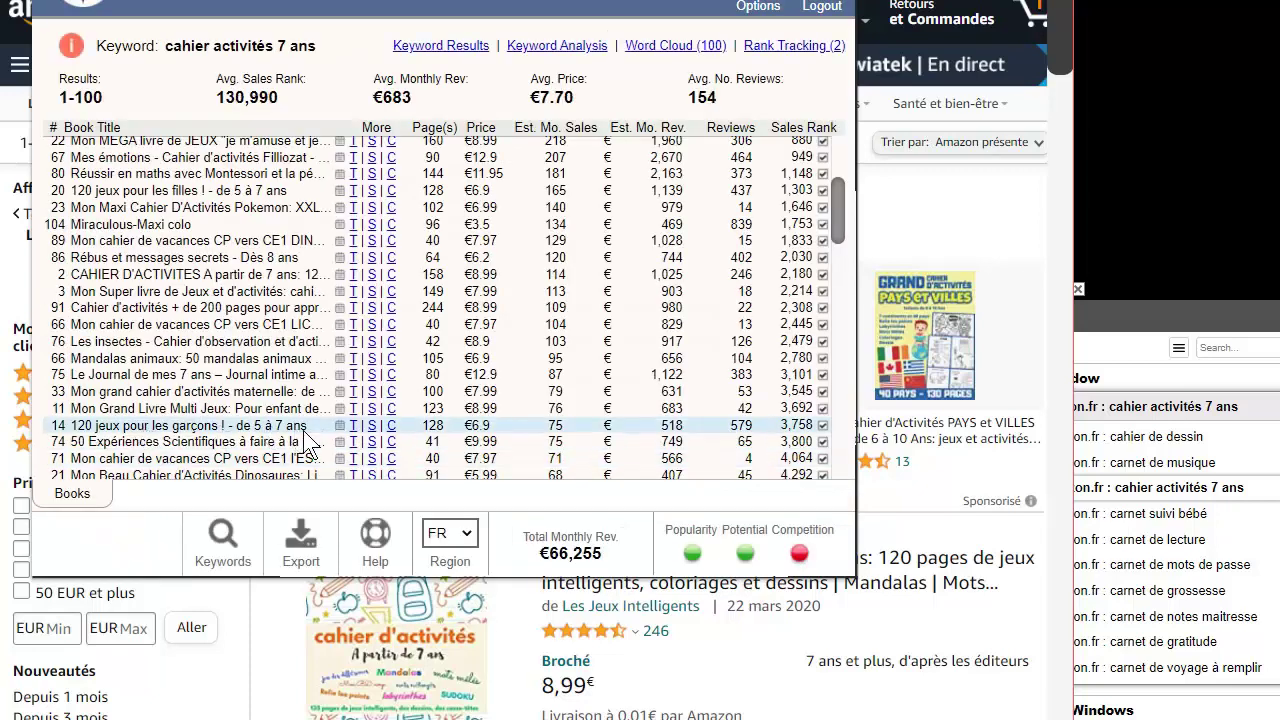
- Check the sales rank and estimated sales of "120 jeux pour les garçons !" and compare the neighbouring books' publication dates and review counts
drag(775, 437, 817, 434)
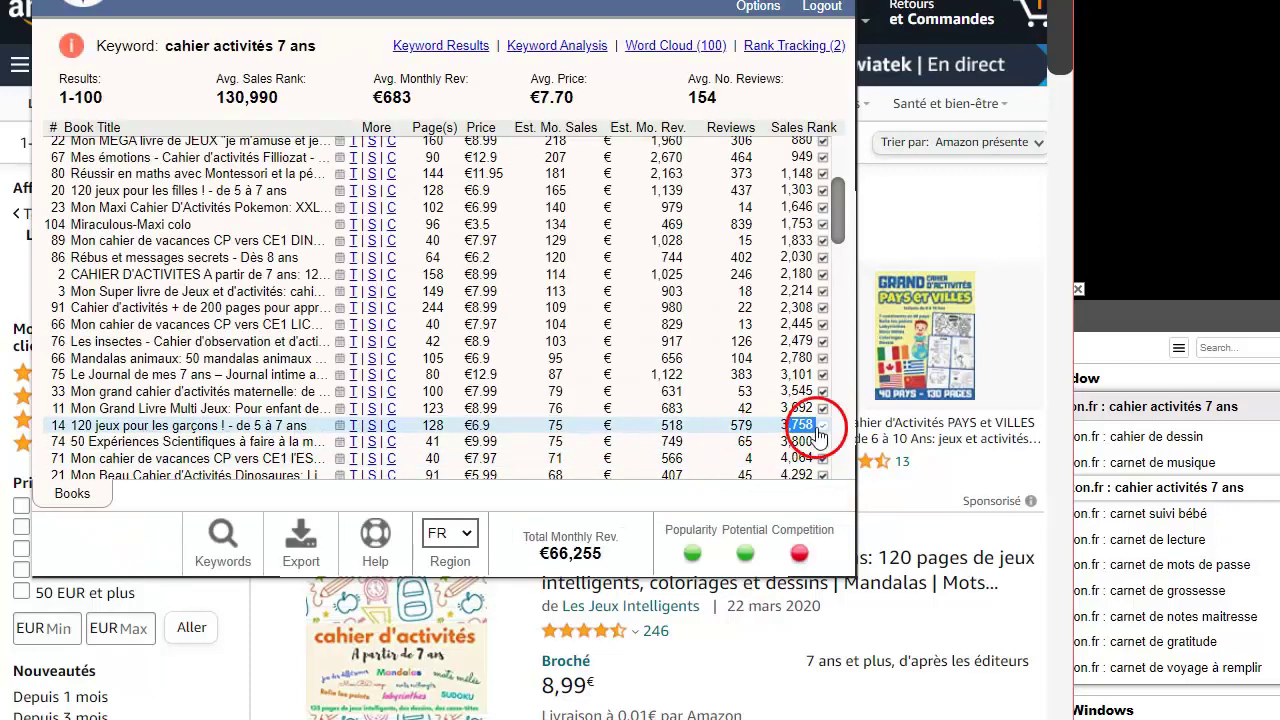
drag(576, 436, 537, 438)
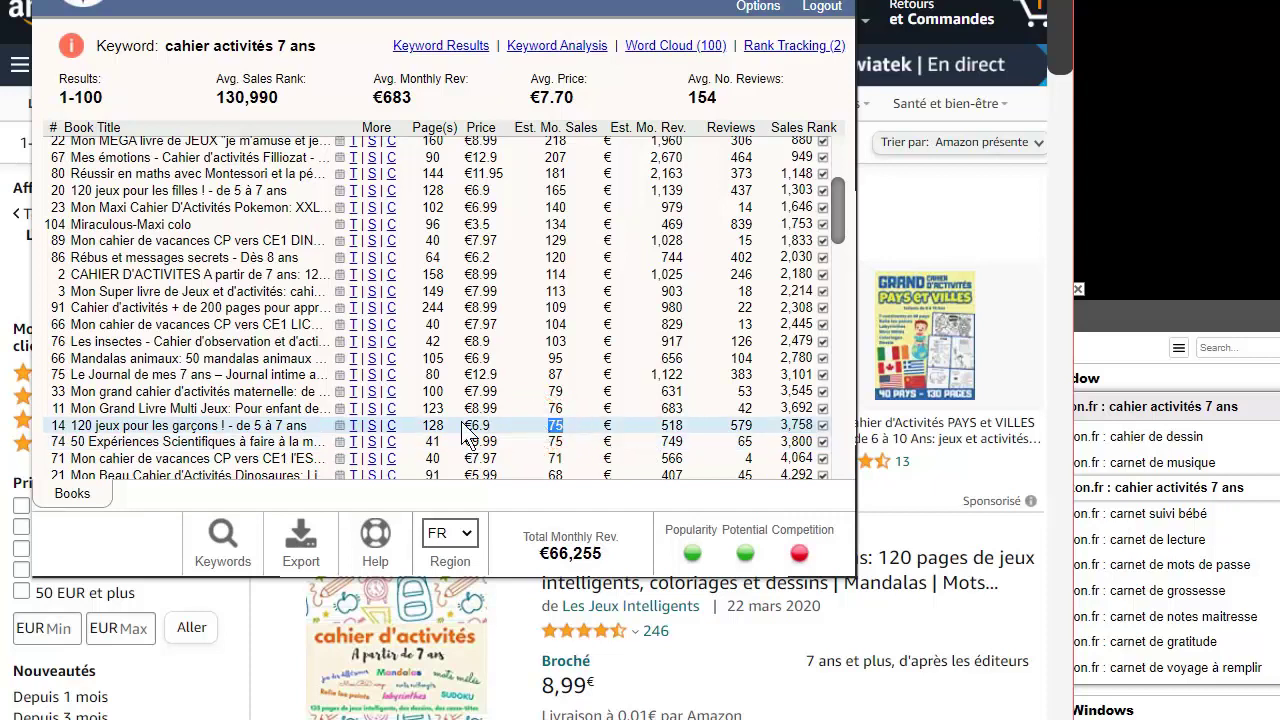
mouse_move(338, 432)
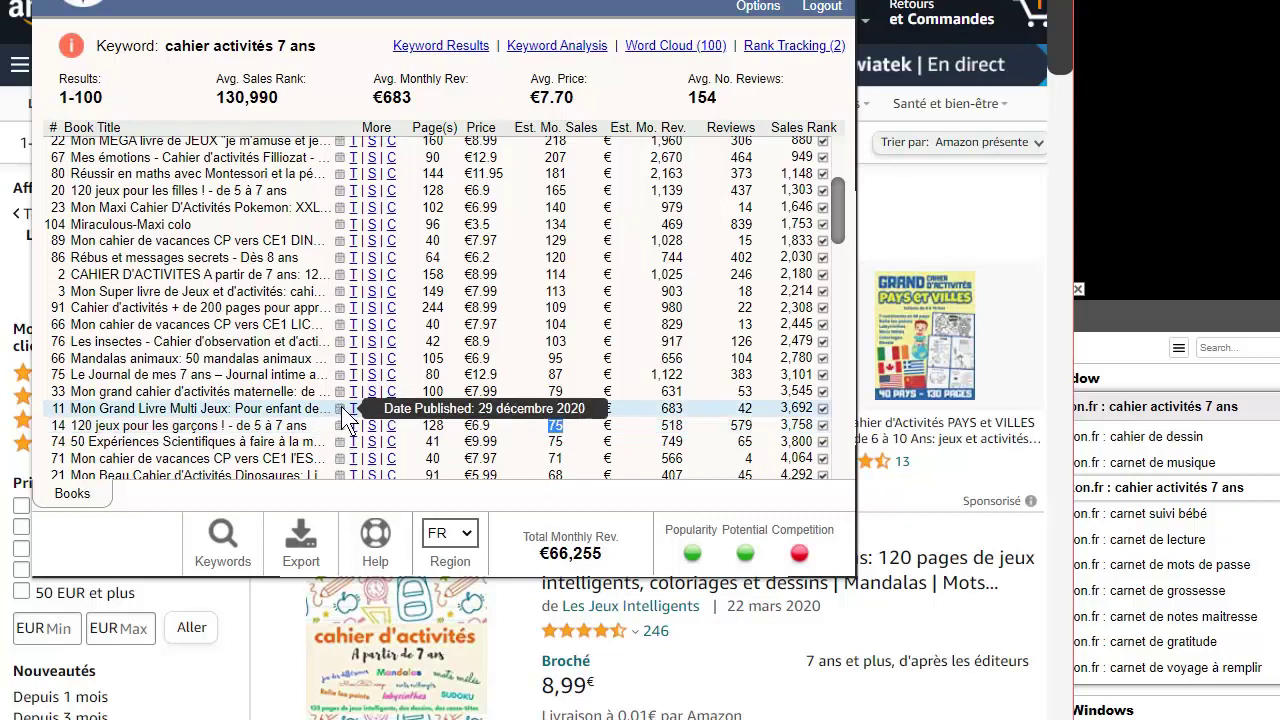
mouse_move(346, 344)
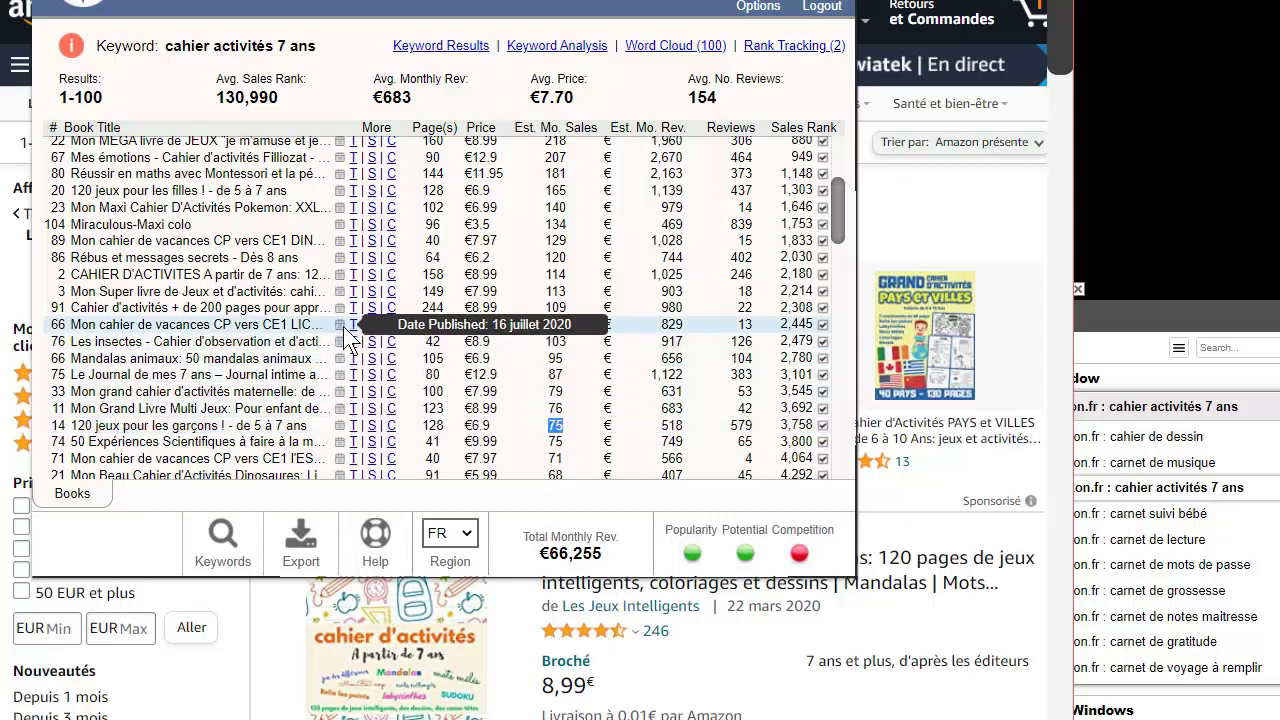
mouse_move(338, 275)
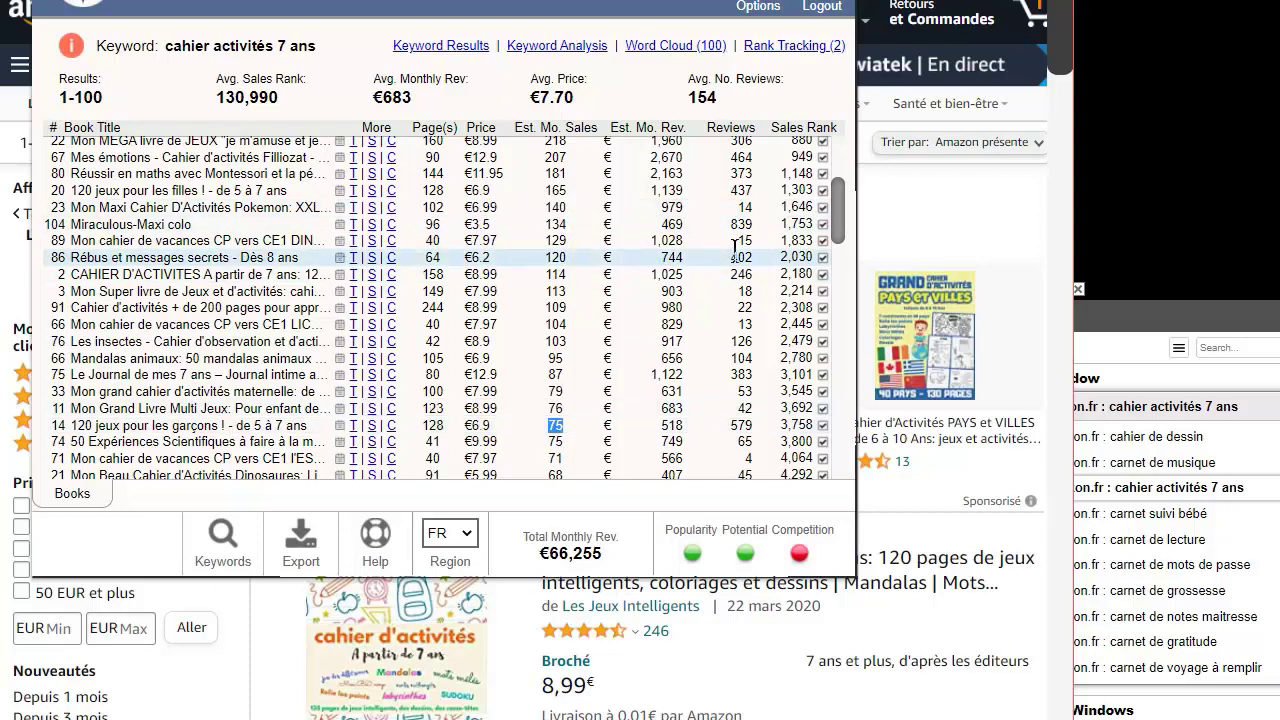
drag(730, 173, 745, 408)
click(729, 365)
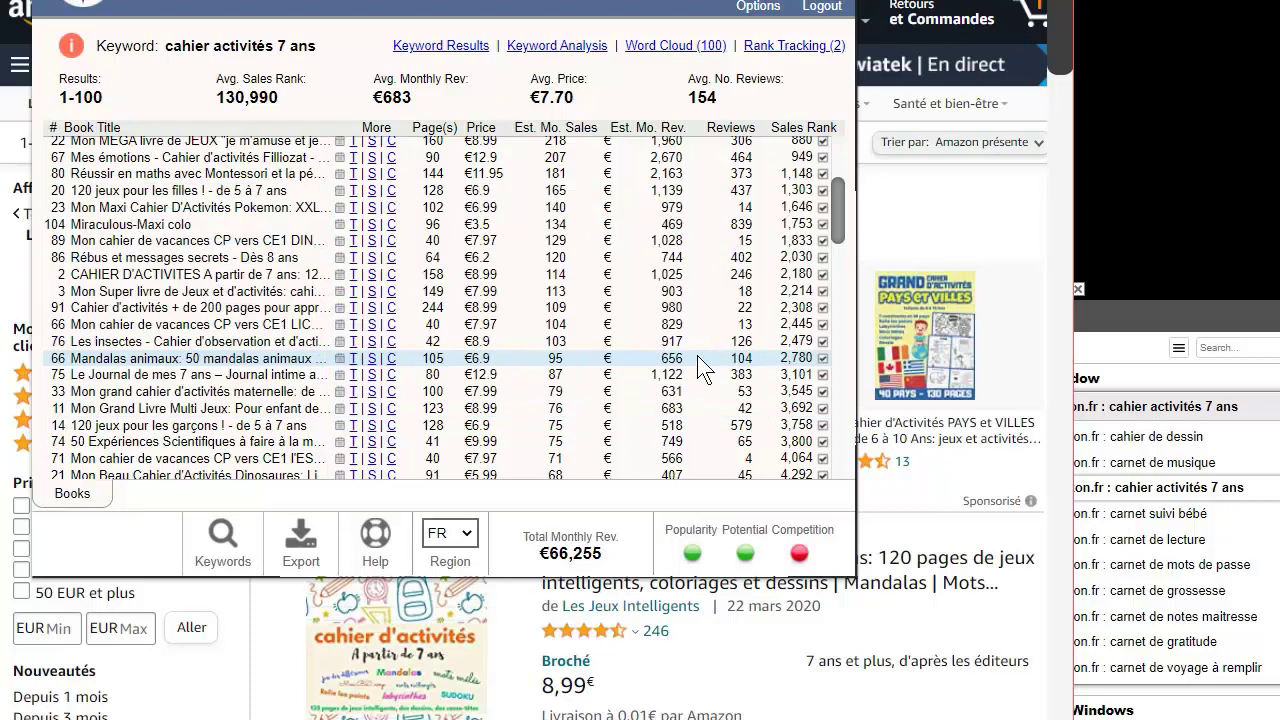
- Examine the publication dates and sales ranks of the lower-ranked "cahier activités 7 ans" books and return to the start of the list
scroll(695, 395, down, 4)
scroll(700, 398, down, 6)
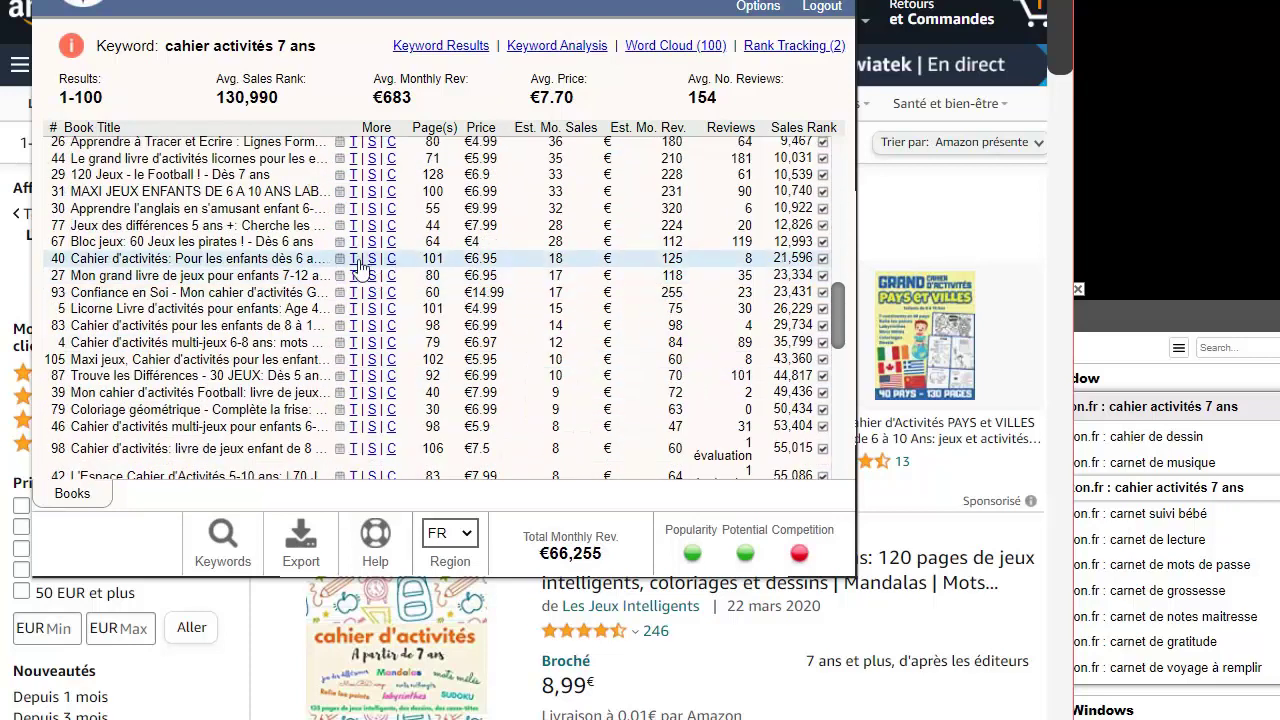
mouse_move(340, 285)
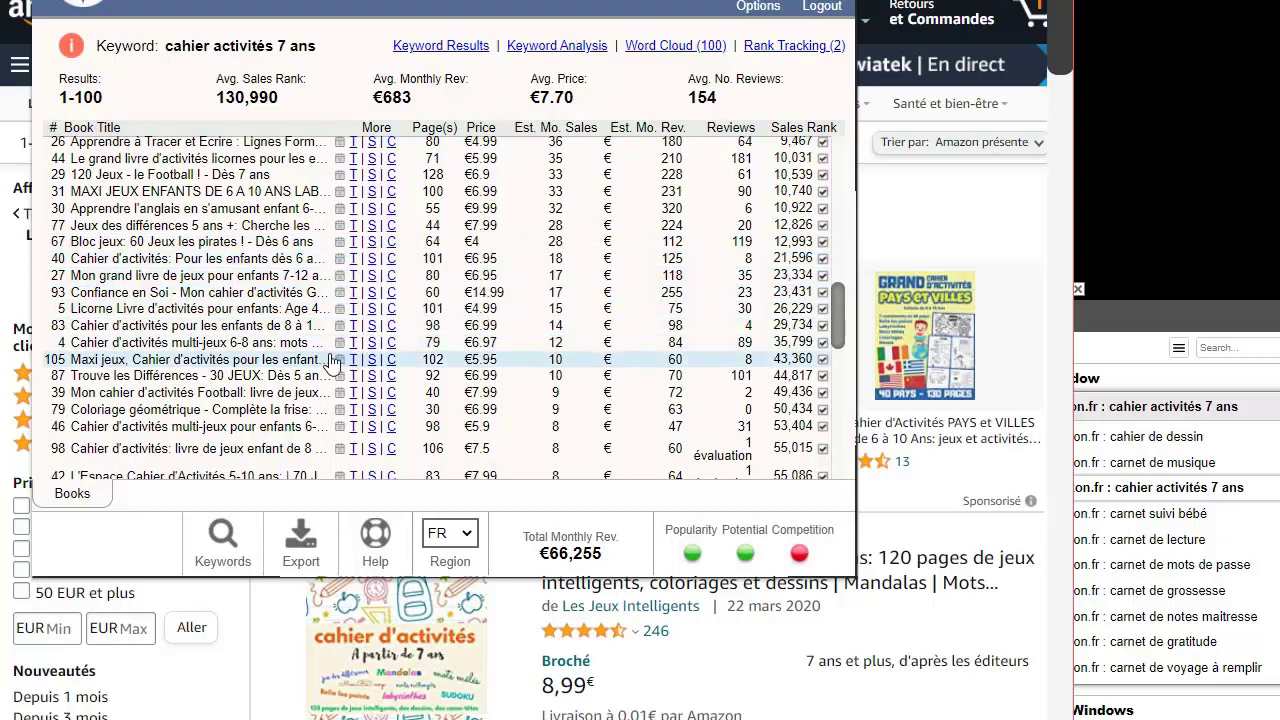
mouse_move(343, 394)
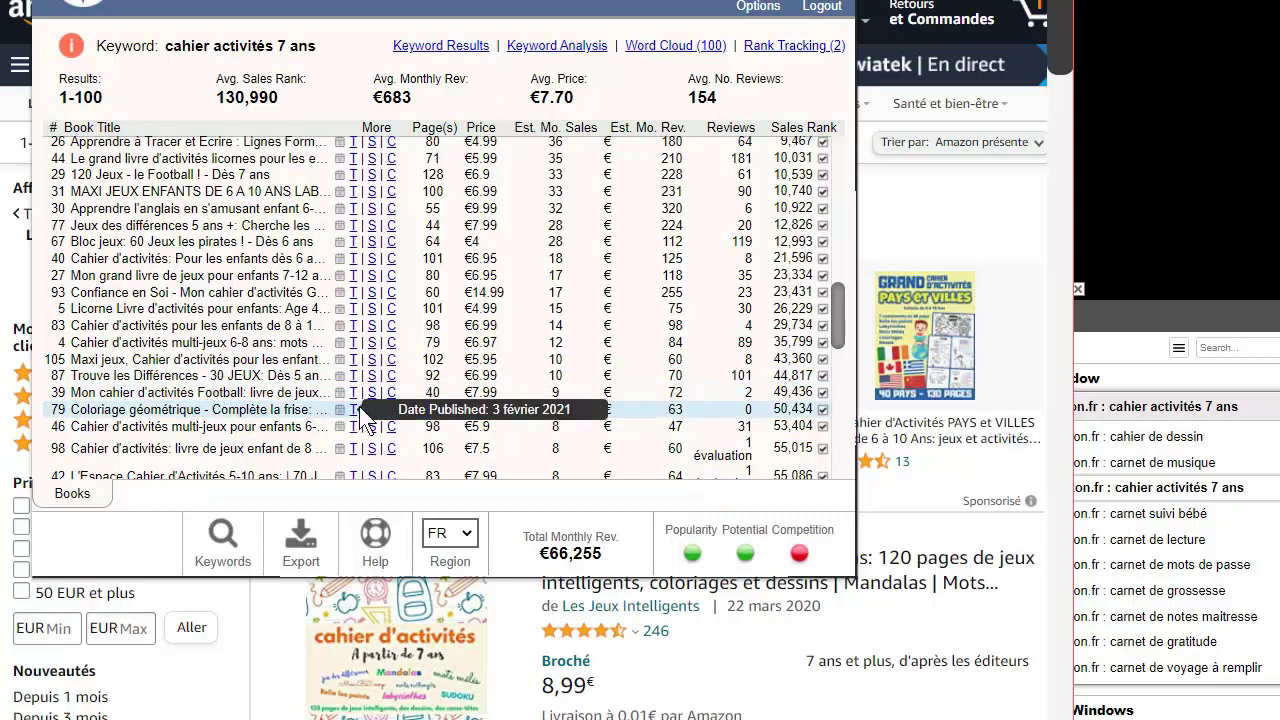
mouse_move(339, 450)
scroll(336, 466, down, 1)
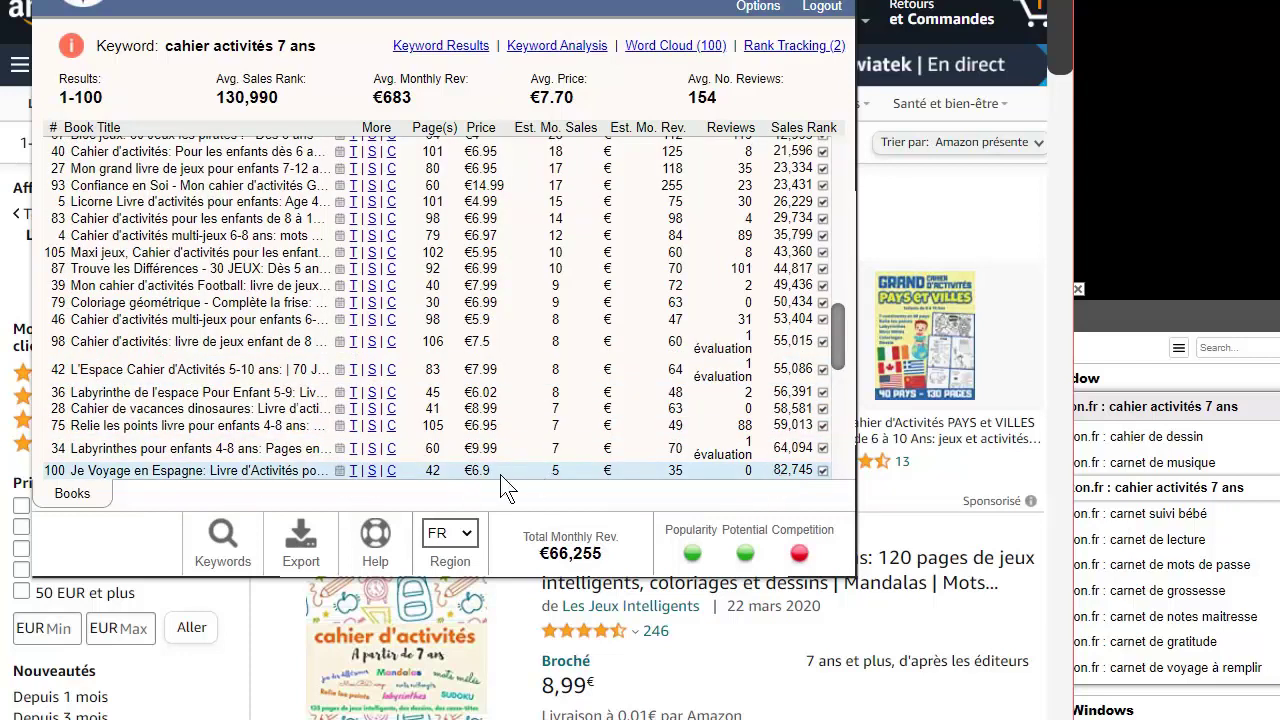
drag(771, 474, 846, 150)
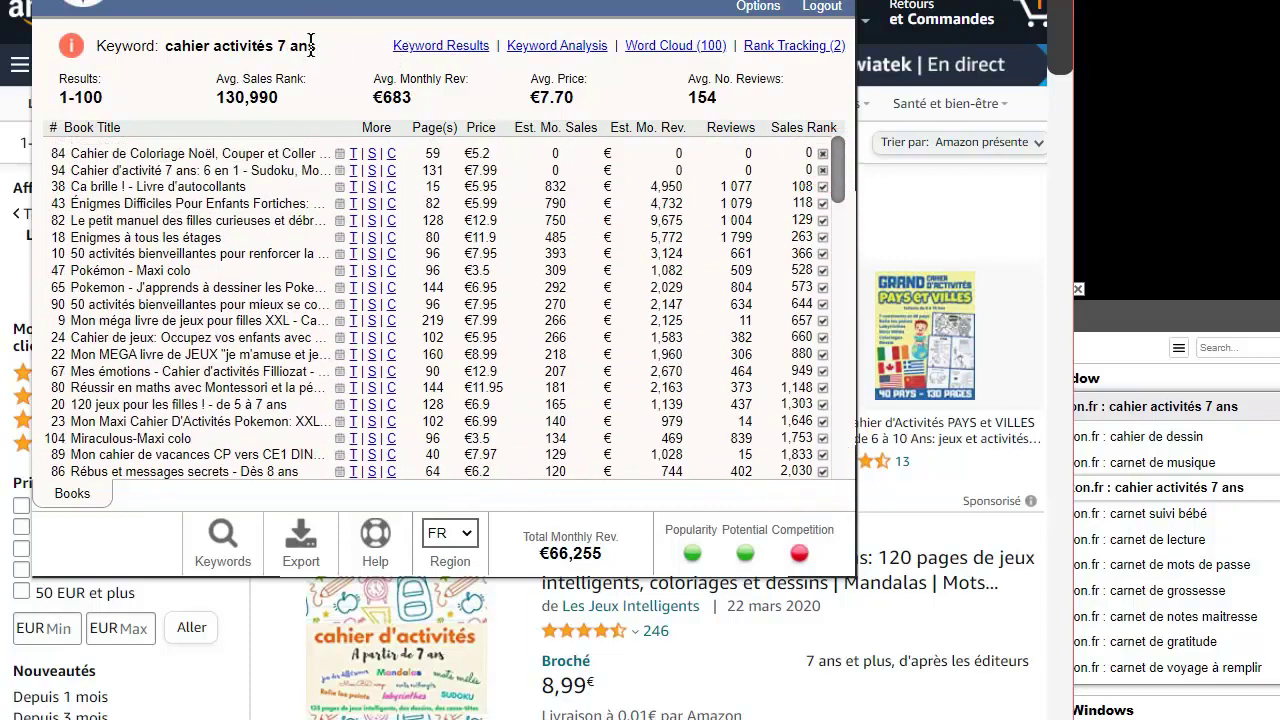
- Switch to the "carnet suivi bébé" keyword analysis
mouse_move(166, 42)
mouse_down()
mouse_move(338, 68)
mouse_move(165, 46)
mouse_up()
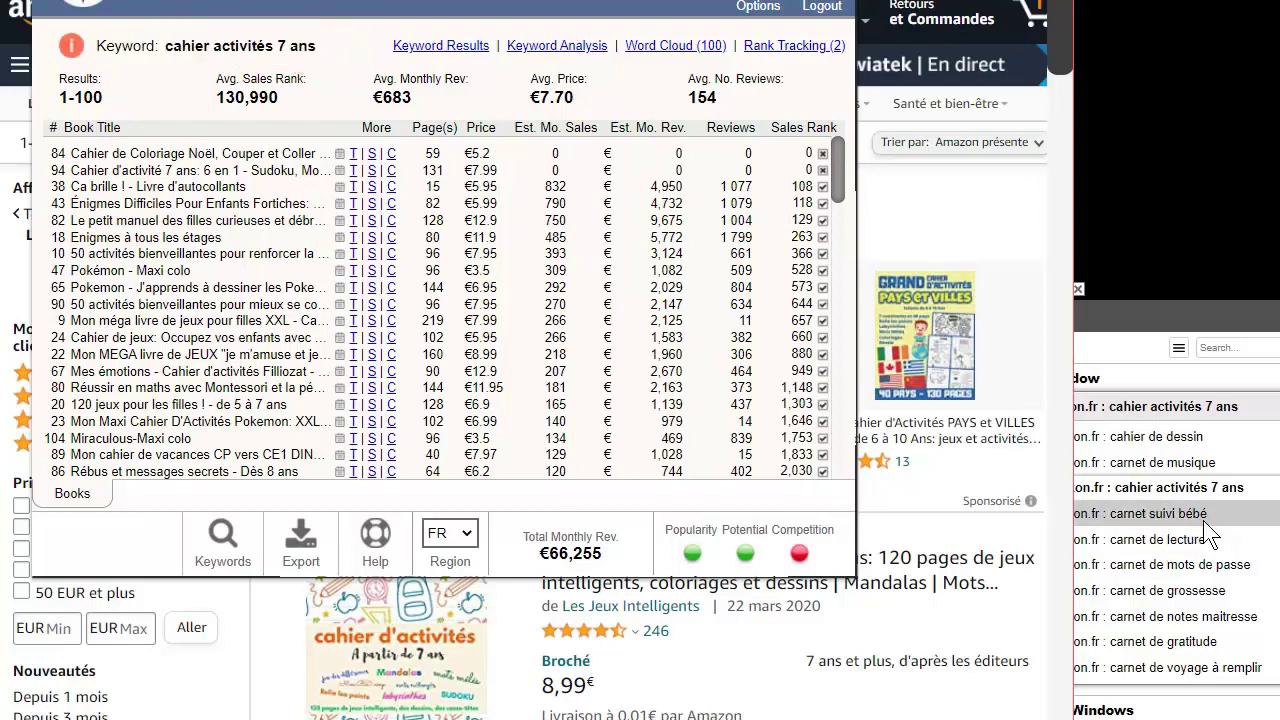
click(1185, 510)
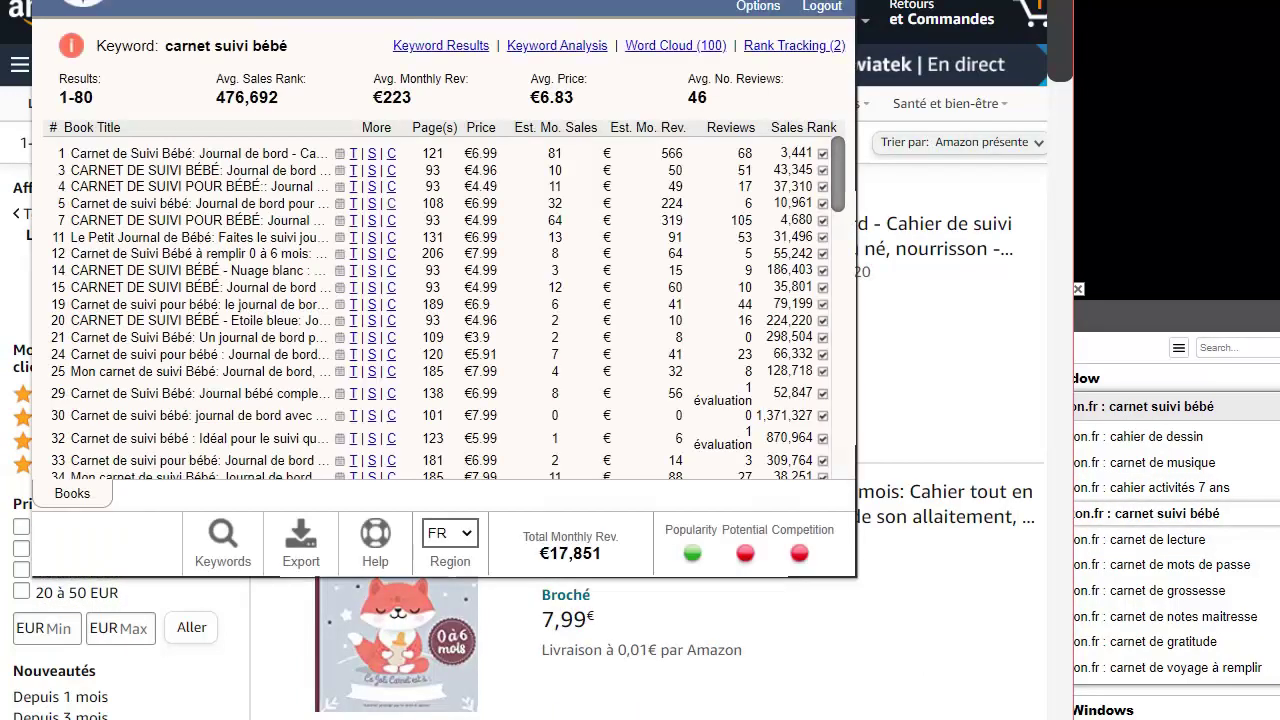
mouse_move(836, 186)
mouse_down()
mouse_move(861, 308)
mouse_move(848, 178)
mouse_up()
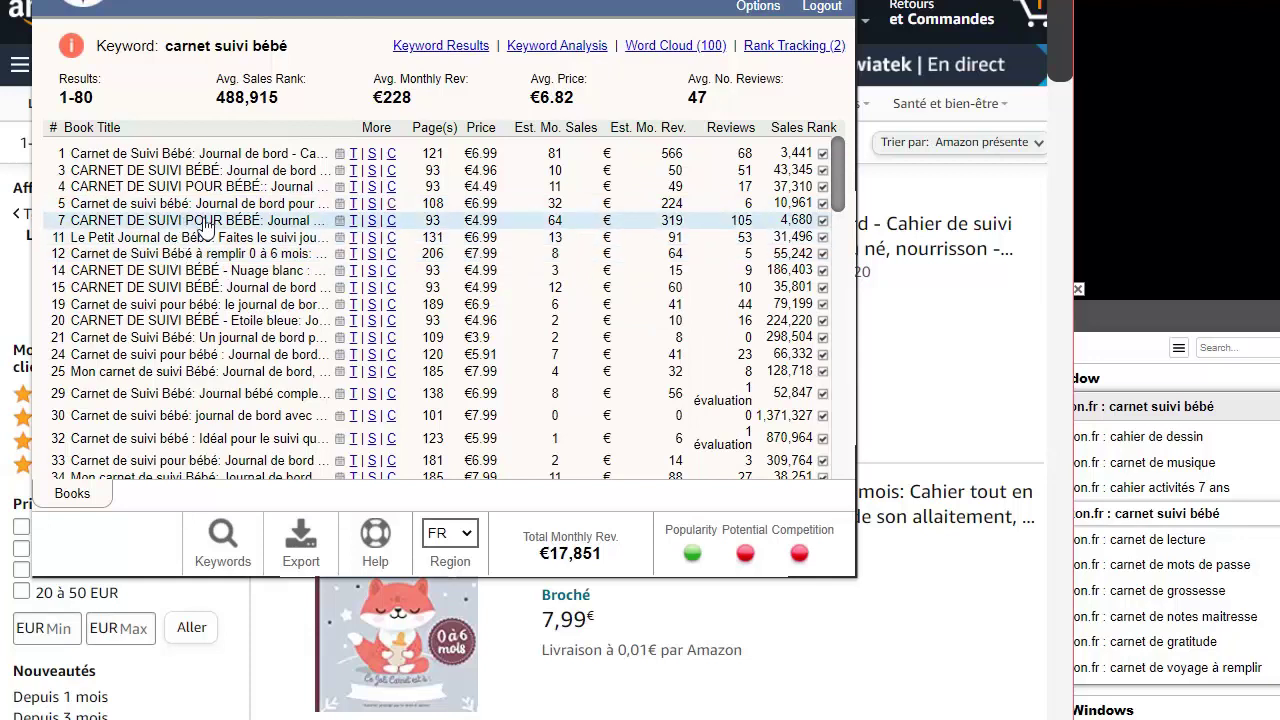
drag(202, 40, 309, 46)
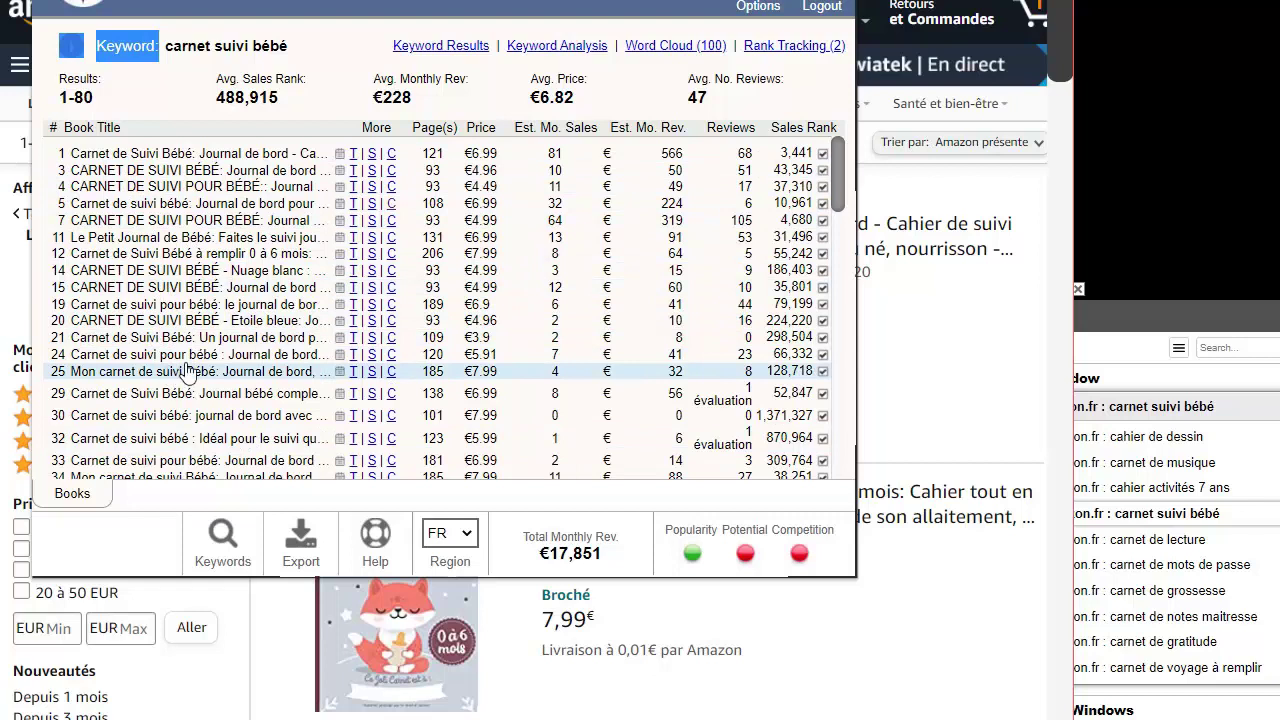
- Examine the sales ranks across the first half of the "carnet suivi bébé" book list
scroll(186, 371, down, 5)
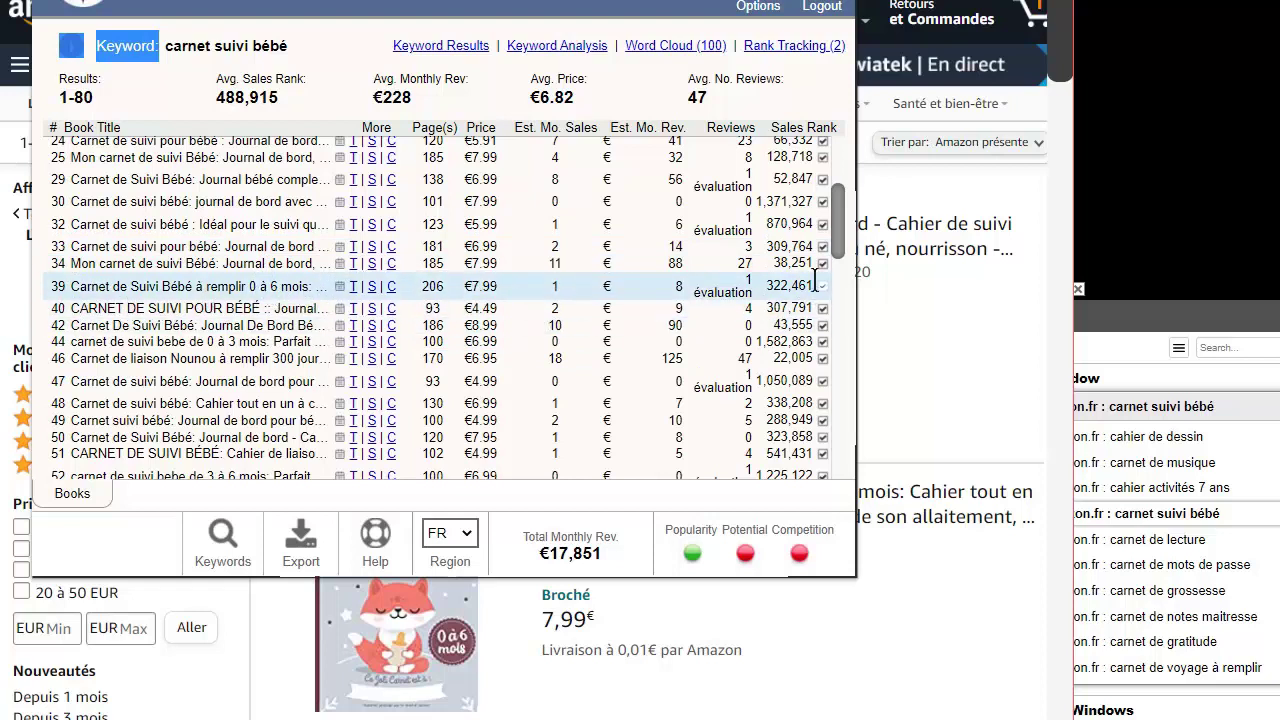
scroll(790, 290, up, 5)
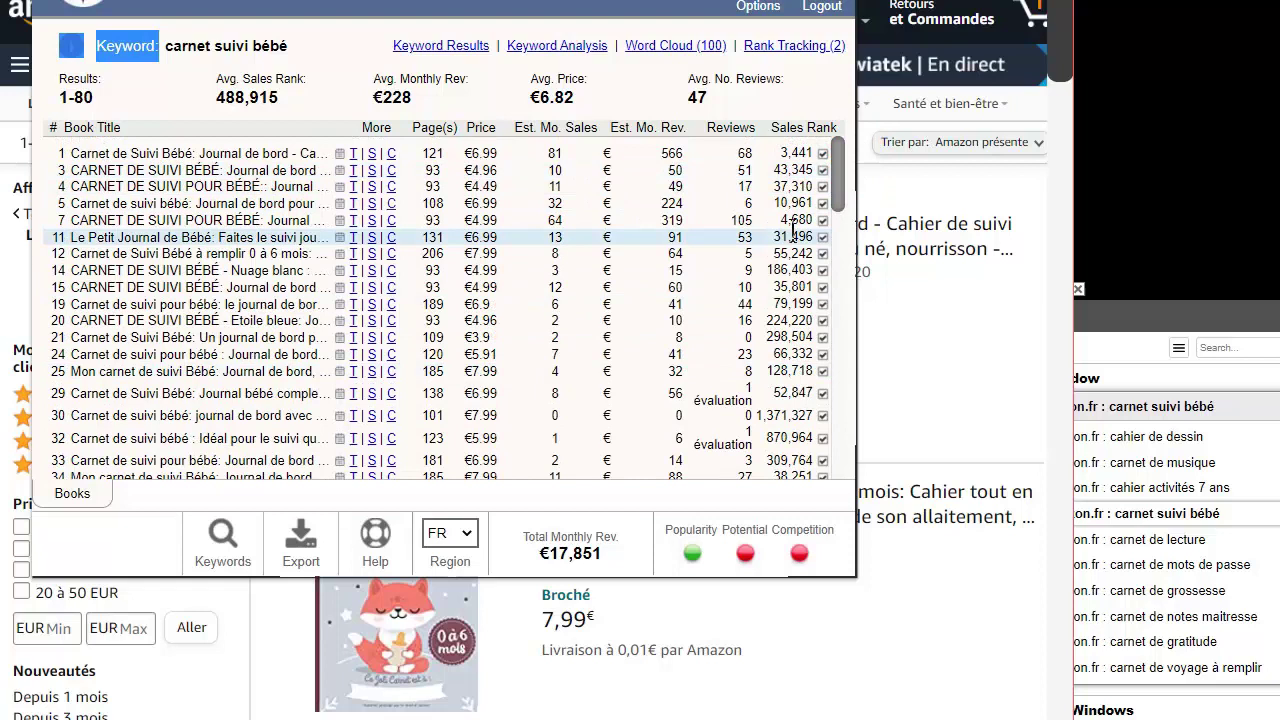
drag(836, 173, 735, 189)
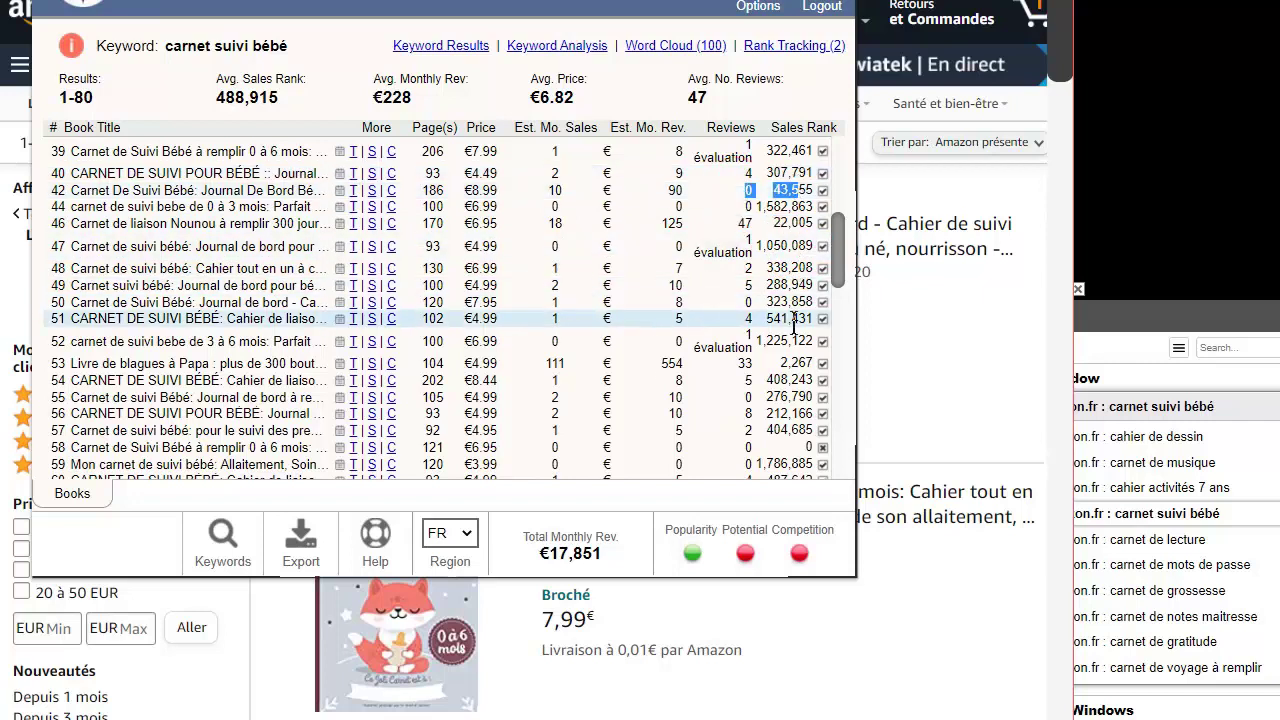
drag(797, 363, 770, 366)
drag(803, 428, 776, 398)
click(789, 408)
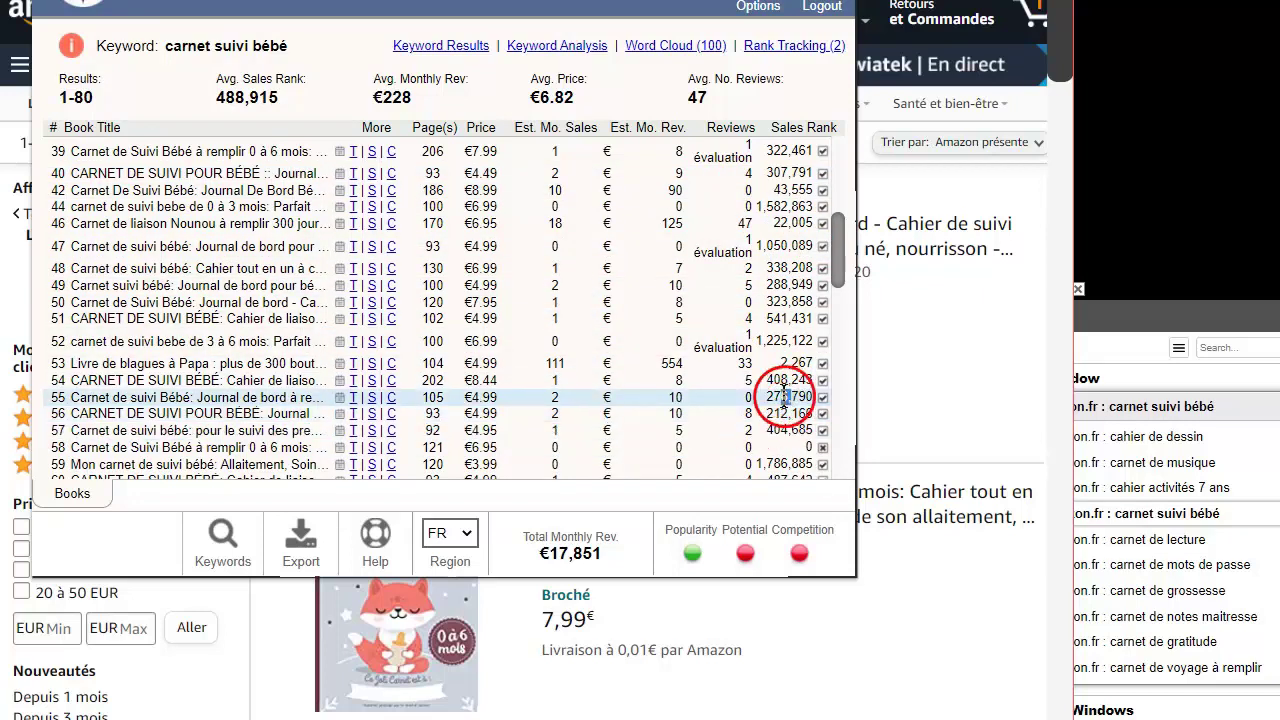
- Compare the sales ranks of "carnet suivi bébé" books 69 and 76 and check book 69's estimated monthly sales
drag(834, 280, 846, 338)
mouse_move(778, 257)
mouse_down()
mouse_move(818, 283)
mouse_move(778, 250)
mouse_up()
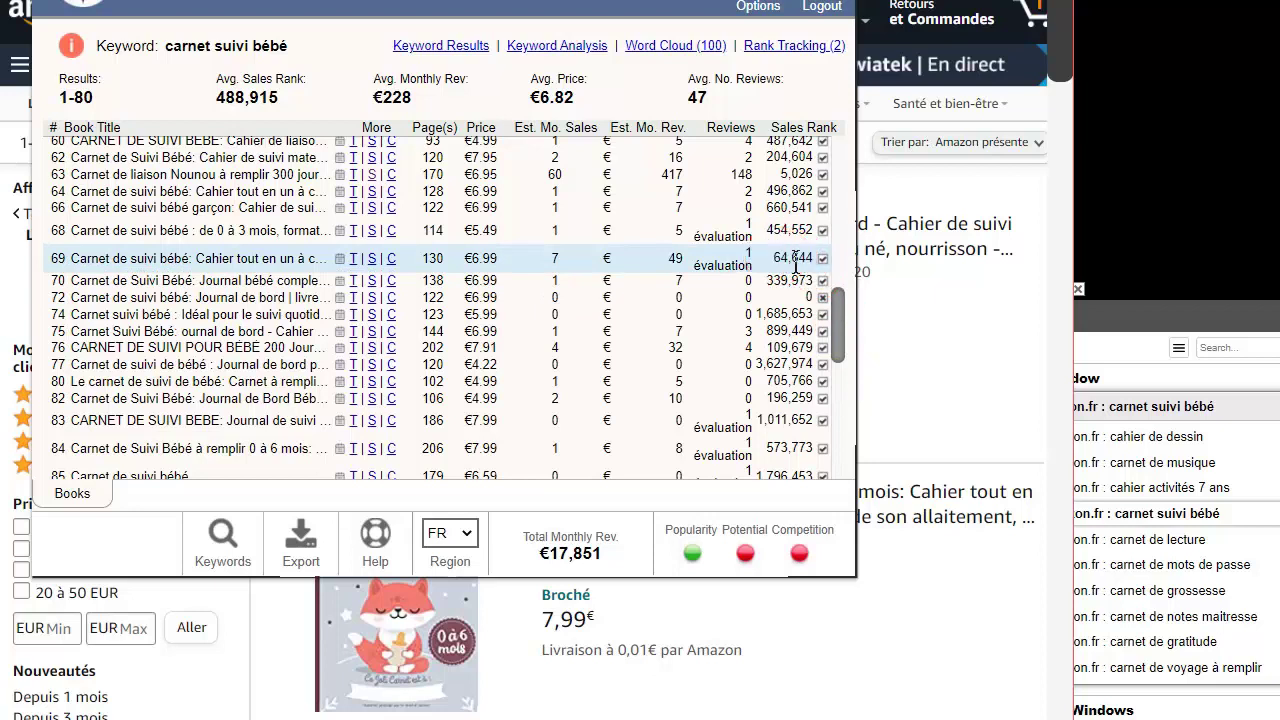
drag(812, 265, 772, 256)
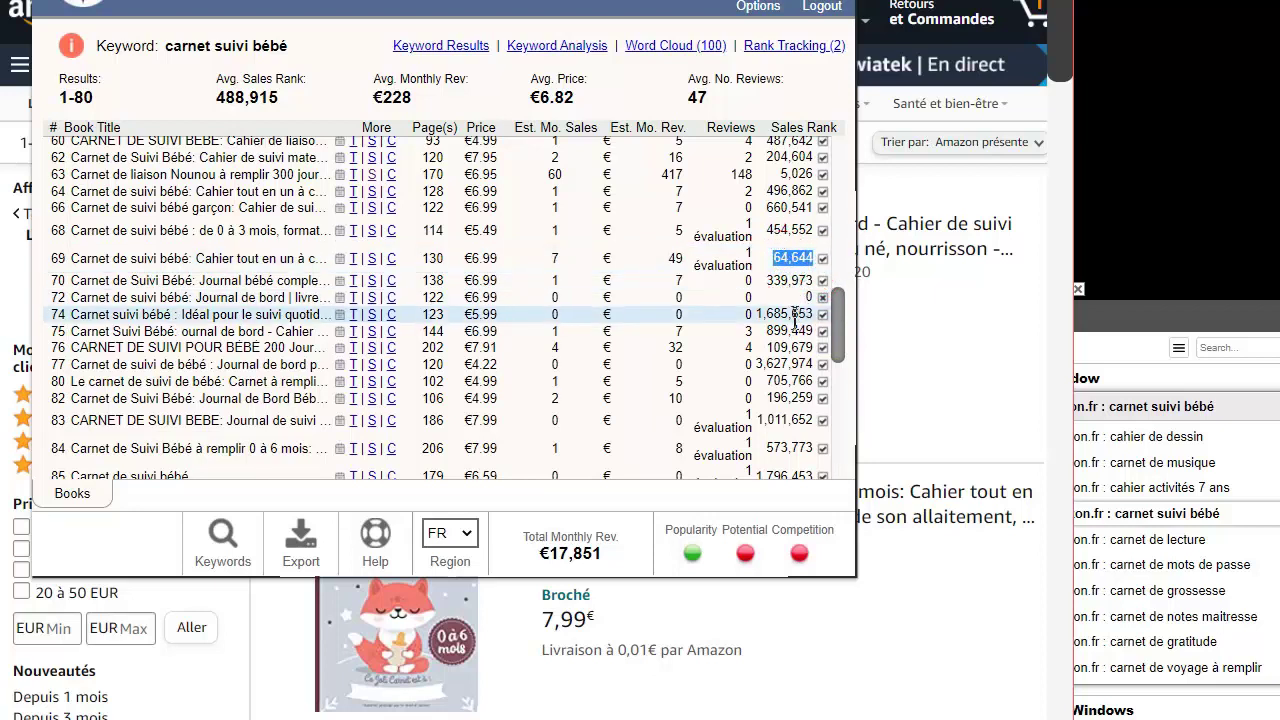
drag(816, 347, 772, 347)
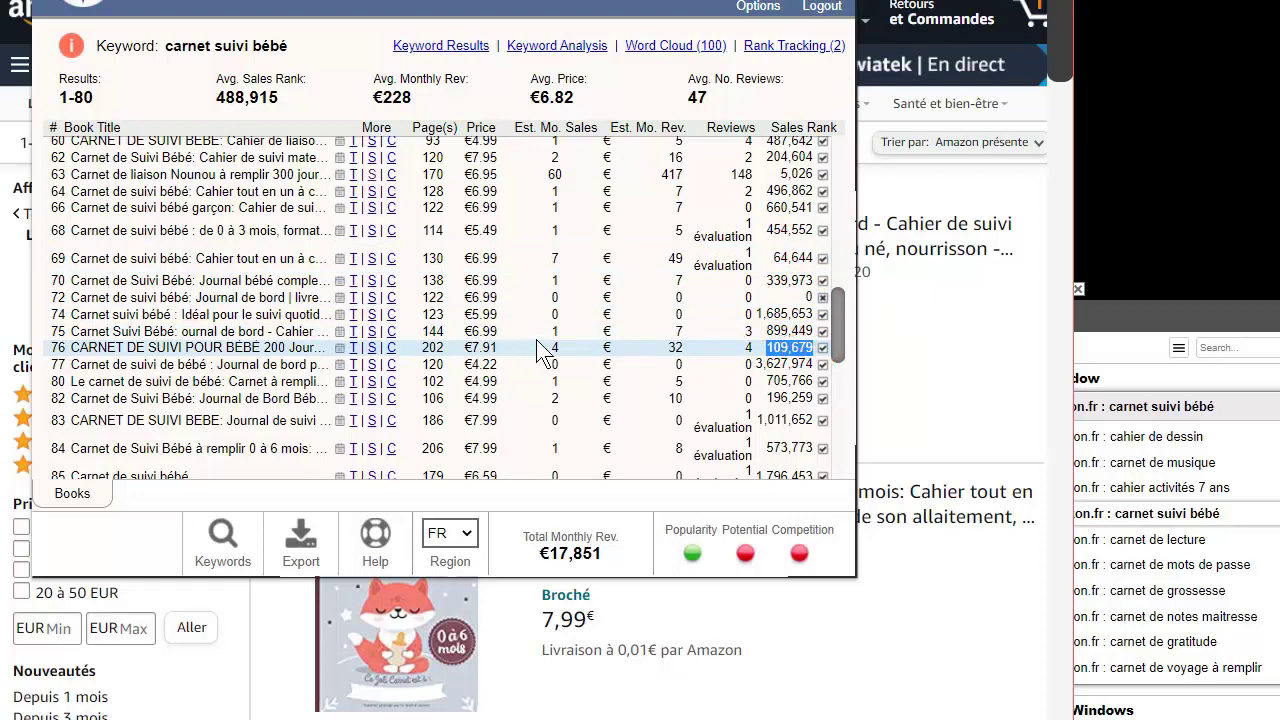
drag(551, 262, 580, 264)
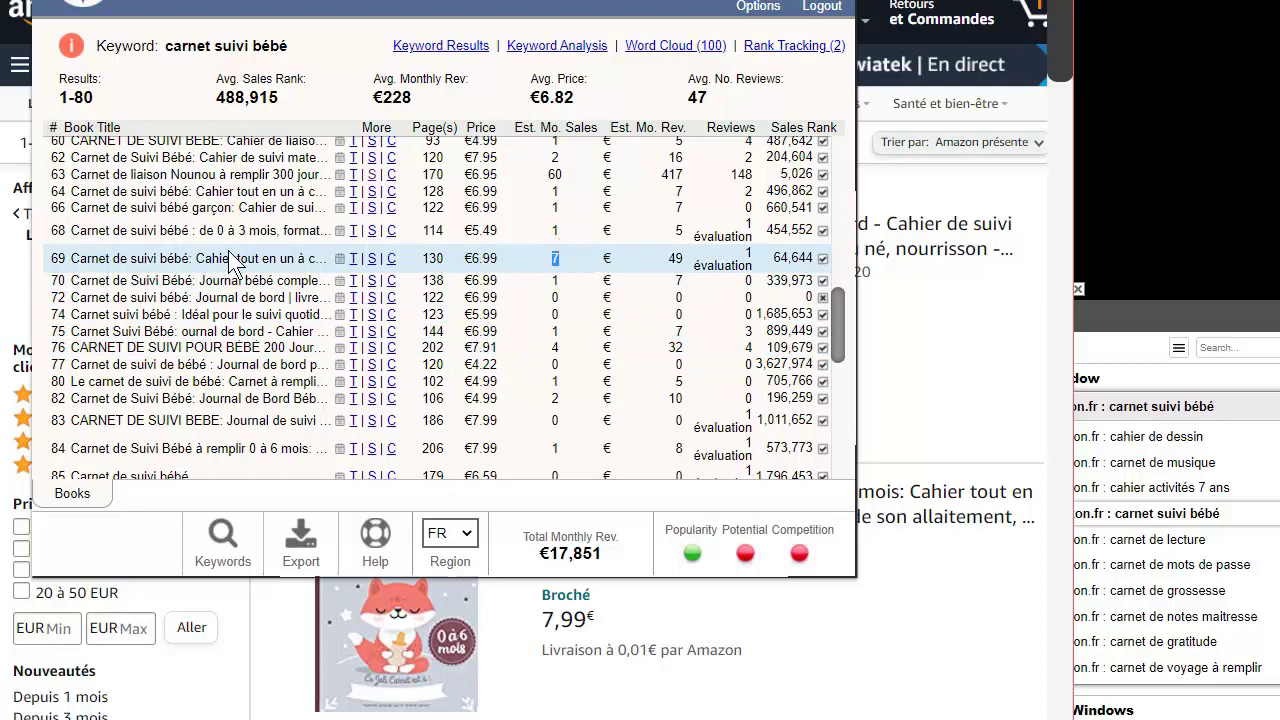
- Check the tracking details of "Carnet de suivi bébé: Cahier tout en un à compléter", including title and print length, and return to the results
click(352, 259)
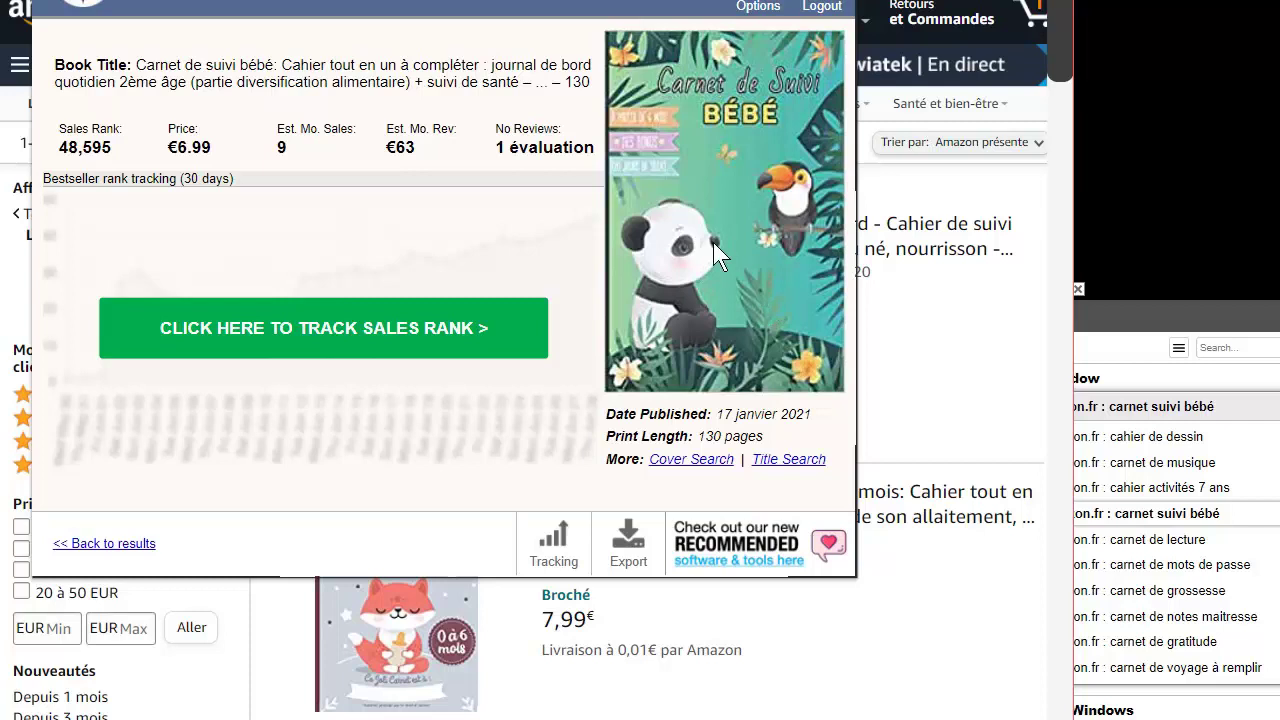
drag(310, 62, 538, 82)
drag(811, 414, 682, 436)
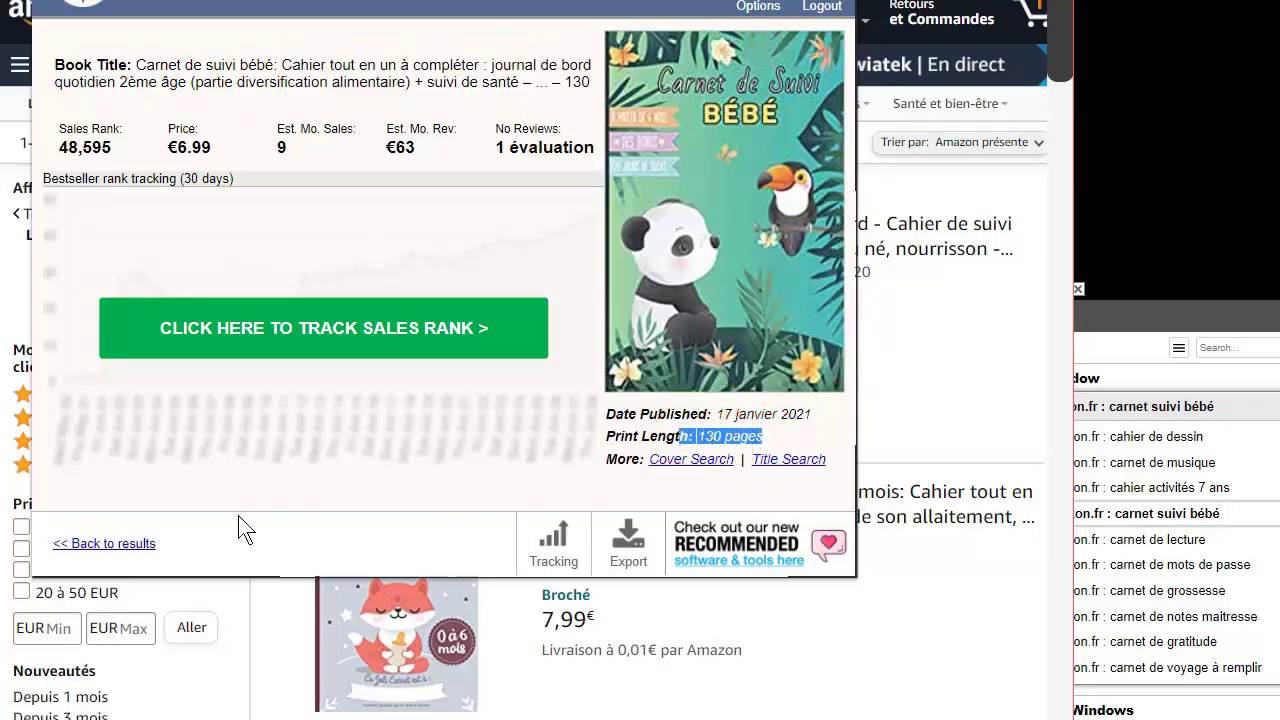
click(123, 557)
- Check the sales rank and estimated sales of "Carnet de suivi bébé à remplir 0 à 4 mois" and open its tracking details
drag(839, 332, 838, 465)
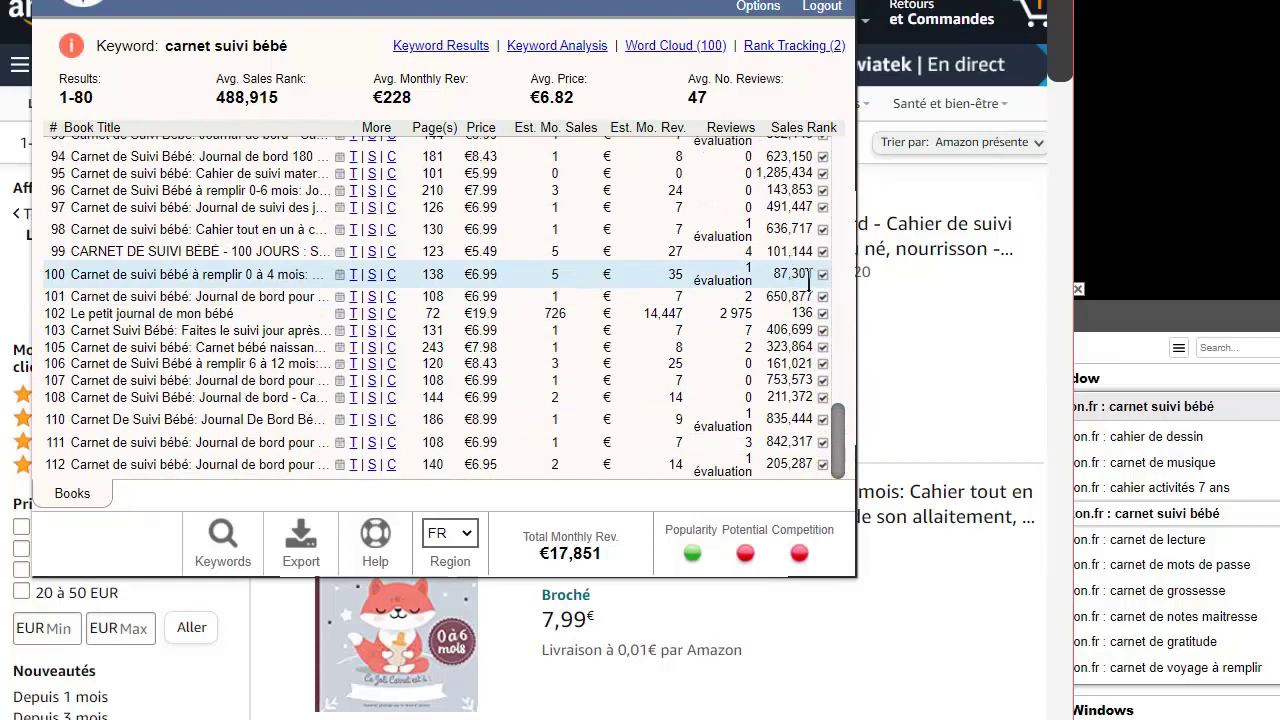
double_click(790, 272)
double_click(570, 272)
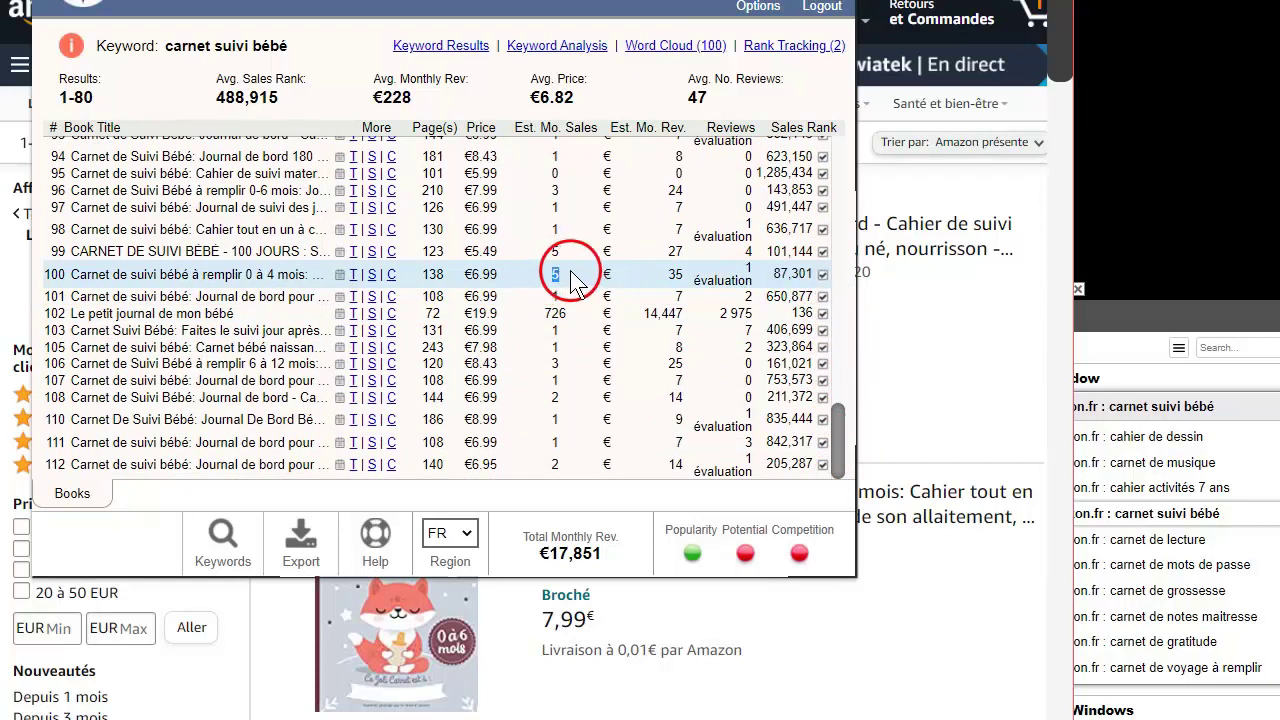
click(354, 275)
drag(134, 64, 415, 67)
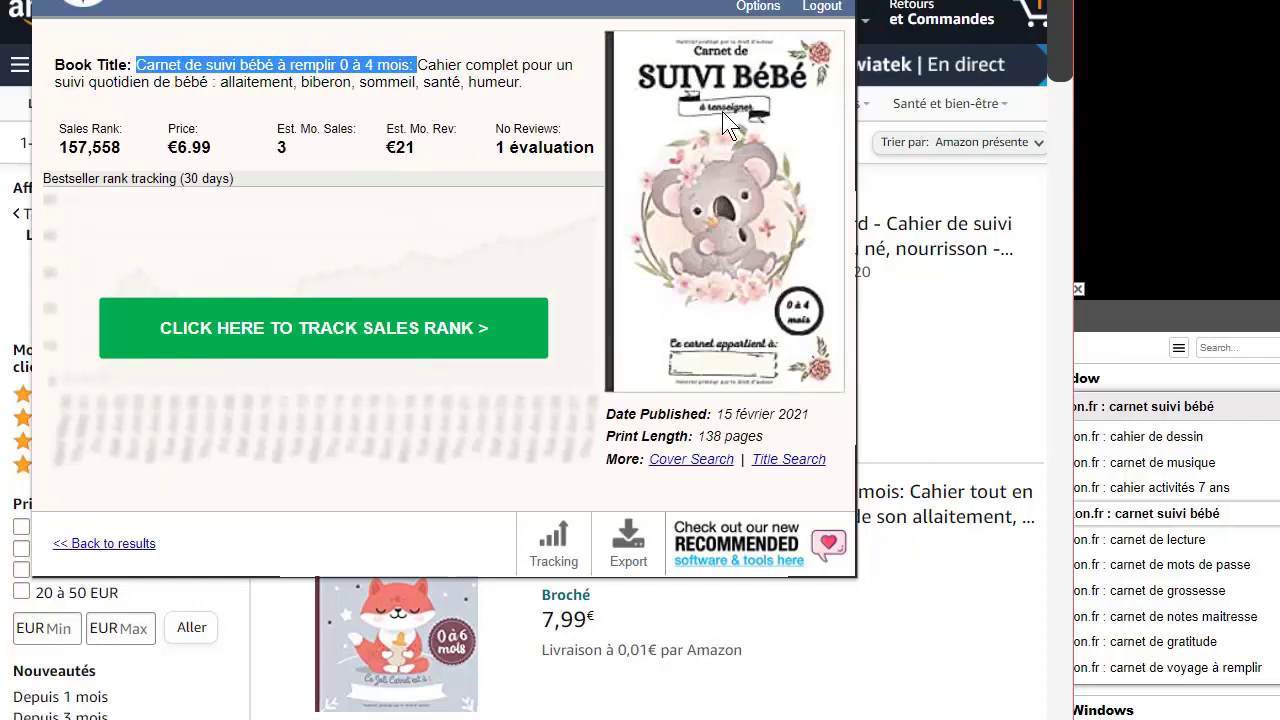
- Check the publication date and sales rank of "Carnet de suivi bébé à remplir 0 à 4 mois" and return to the book list
mouse_move(698, 436)
mouse_down()
mouse_move(785, 452)
mouse_move(754, 414)
mouse_move(697, 414)
mouse_up()
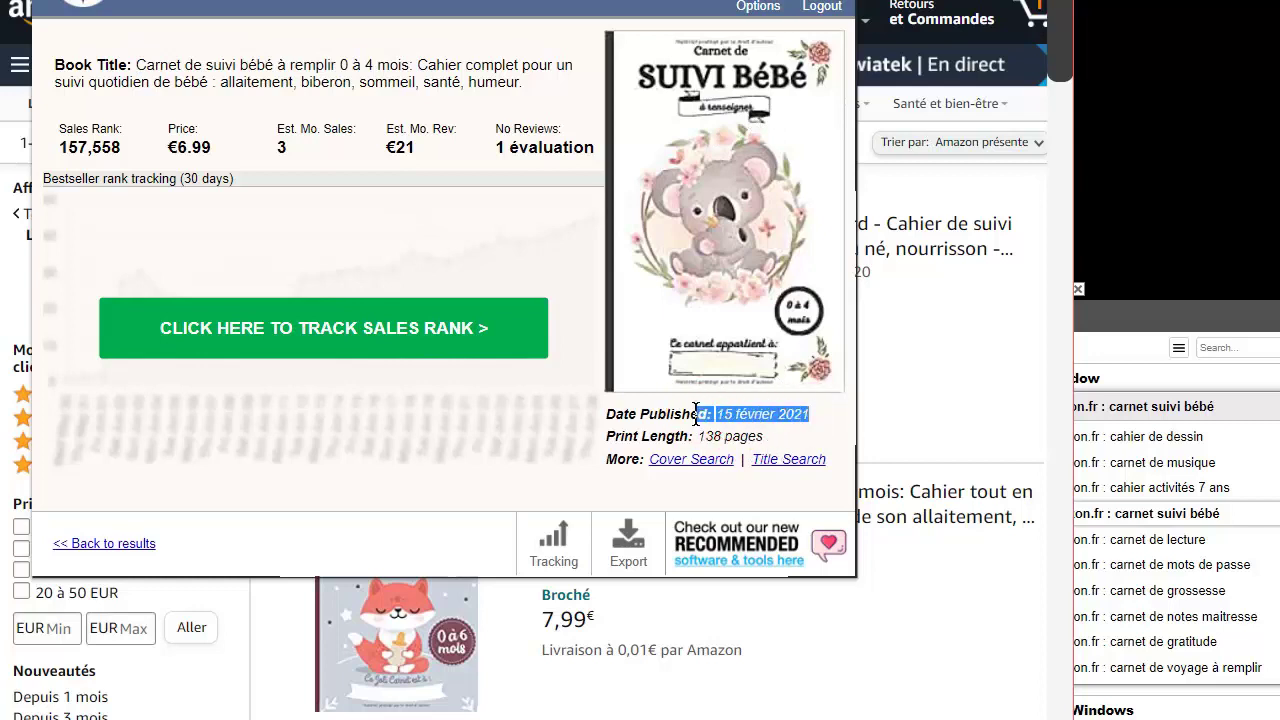
drag(58, 148, 143, 165)
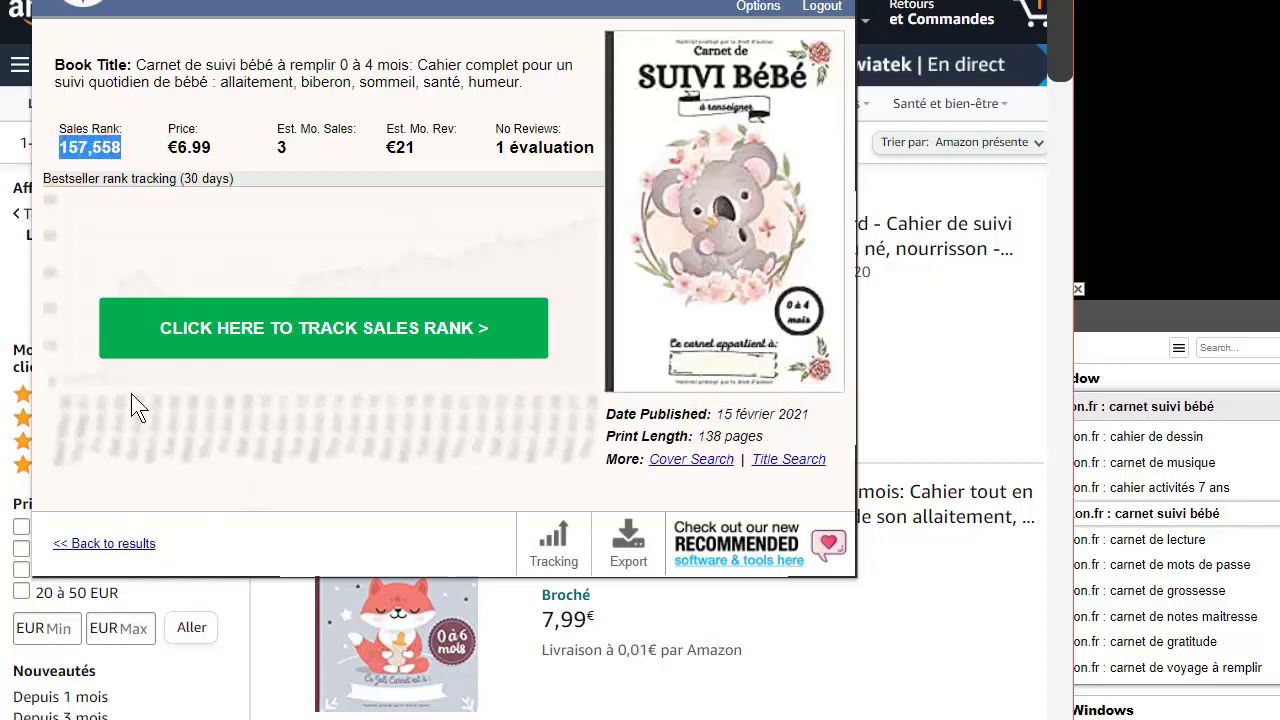
click(127, 550)
- Examine the sales ranks of the best-selling "carnet suivi bébé" books, from the start of the list down to book 100
drag(846, 420, 822, 130)
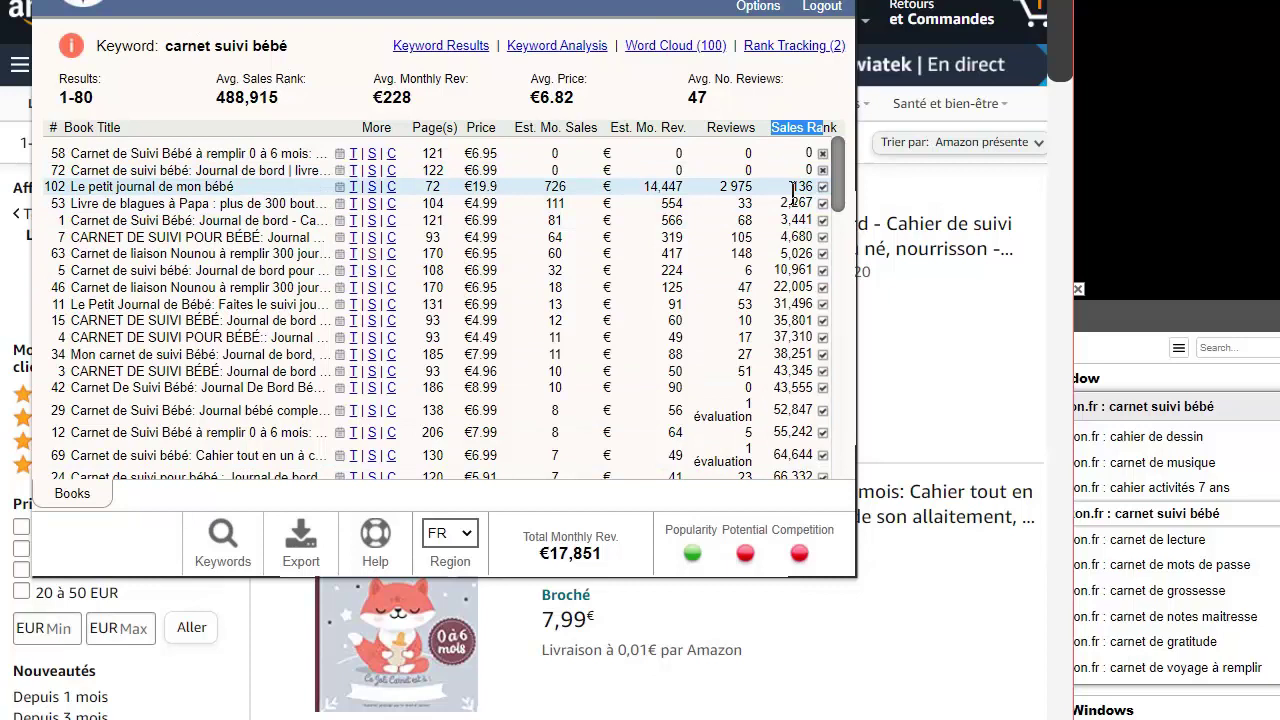
drag(774, 204, 820, 389)
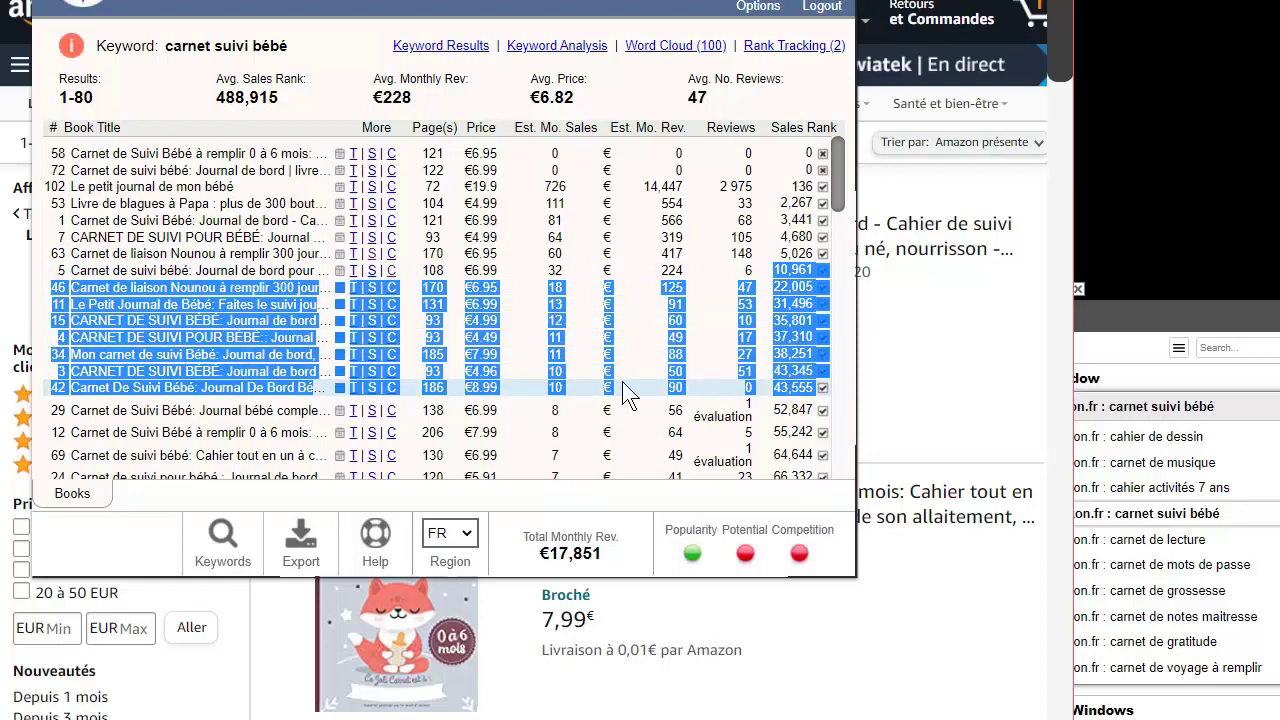
drag(848, 200, 822, 346)
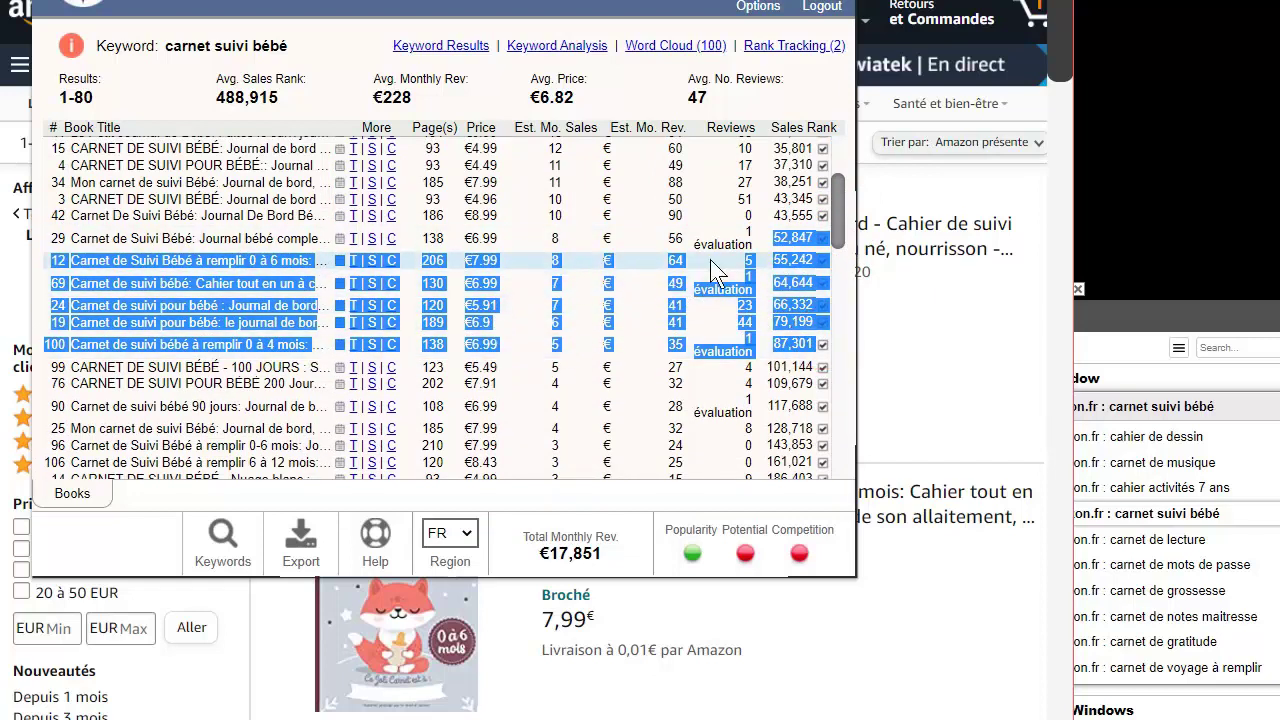
mouse_move(836, 215)
mouse_down()
mouse_move(851, 183)
mouse_move(858, 204)
mouse_up()
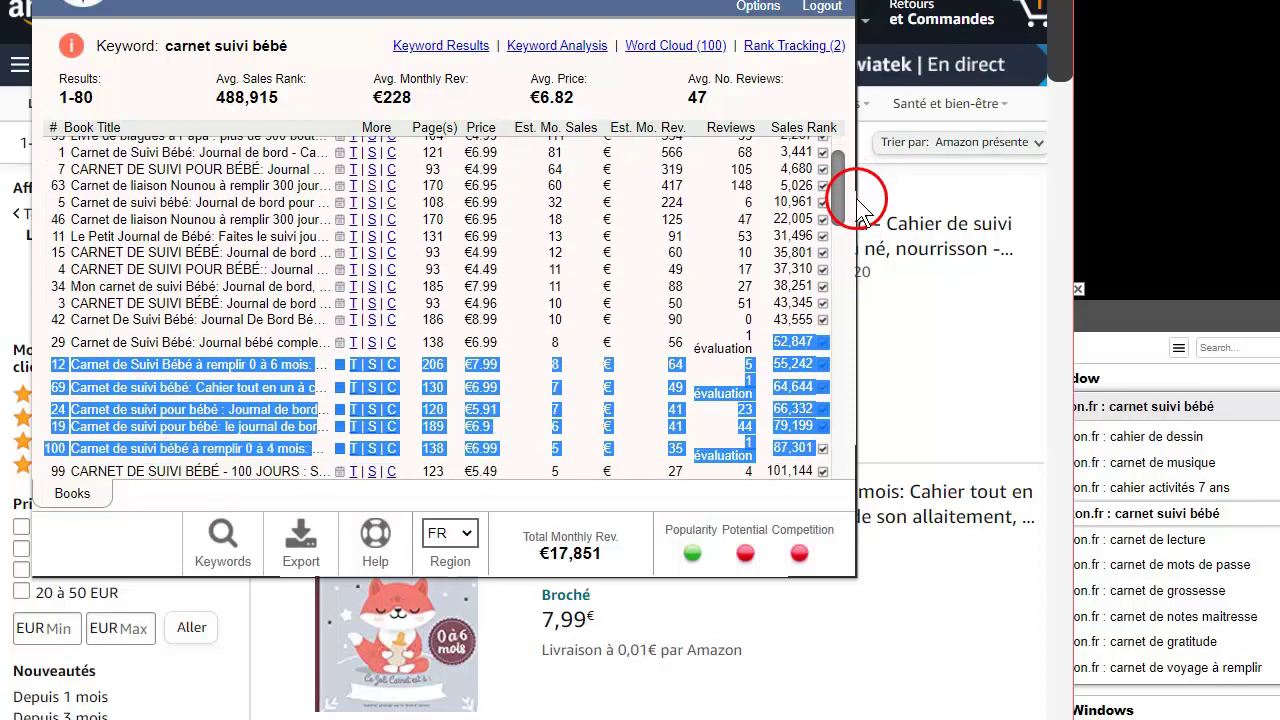
double_click(172, 35)
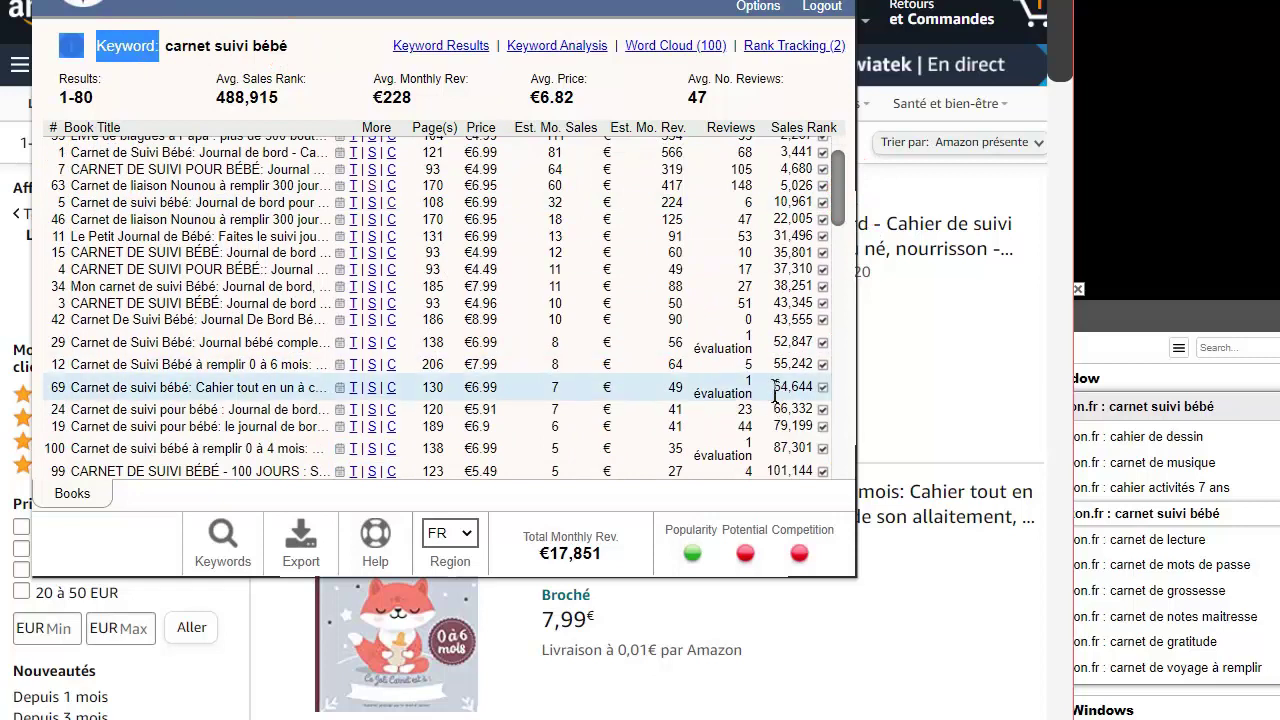
click(812, 440)
drag(812, 440, 975, 345)
drag(839, 196, 838, 190)
- Check book 69's sales rank and book 19's print length in their tracking details, returning to the "carnet suivi bébé" list after each
click(354, 410)
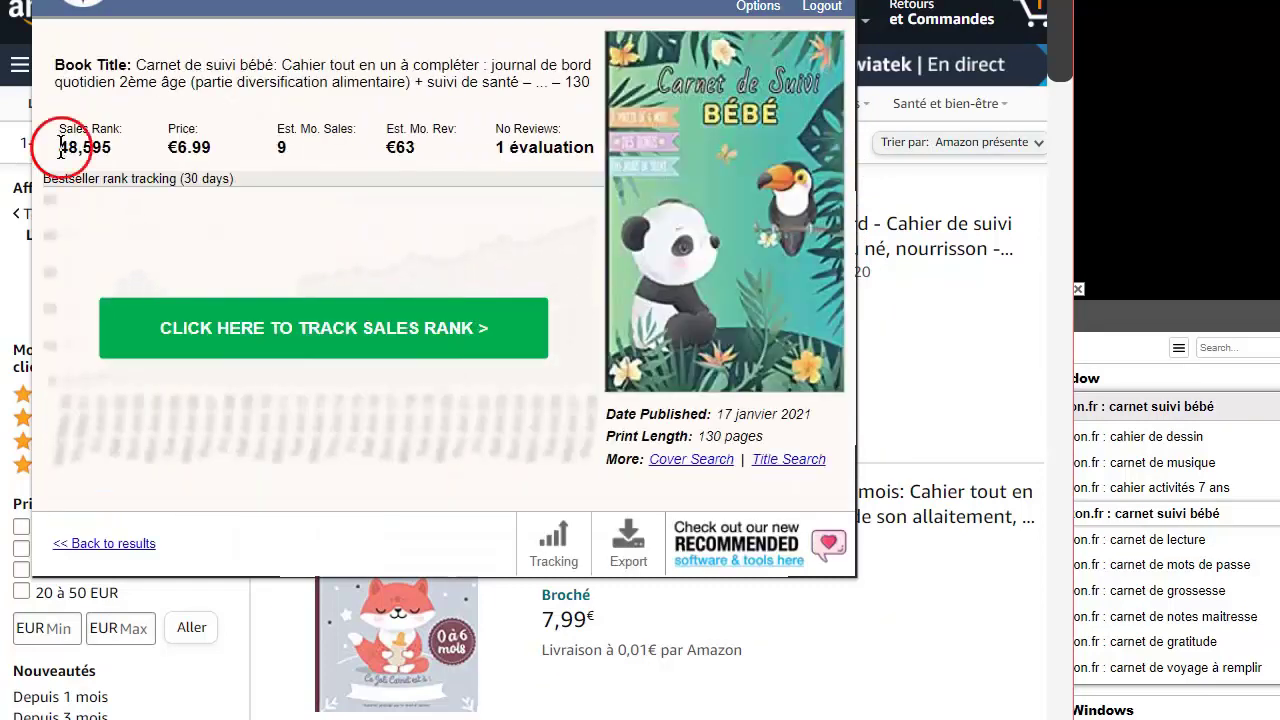
double_click(60, 148)
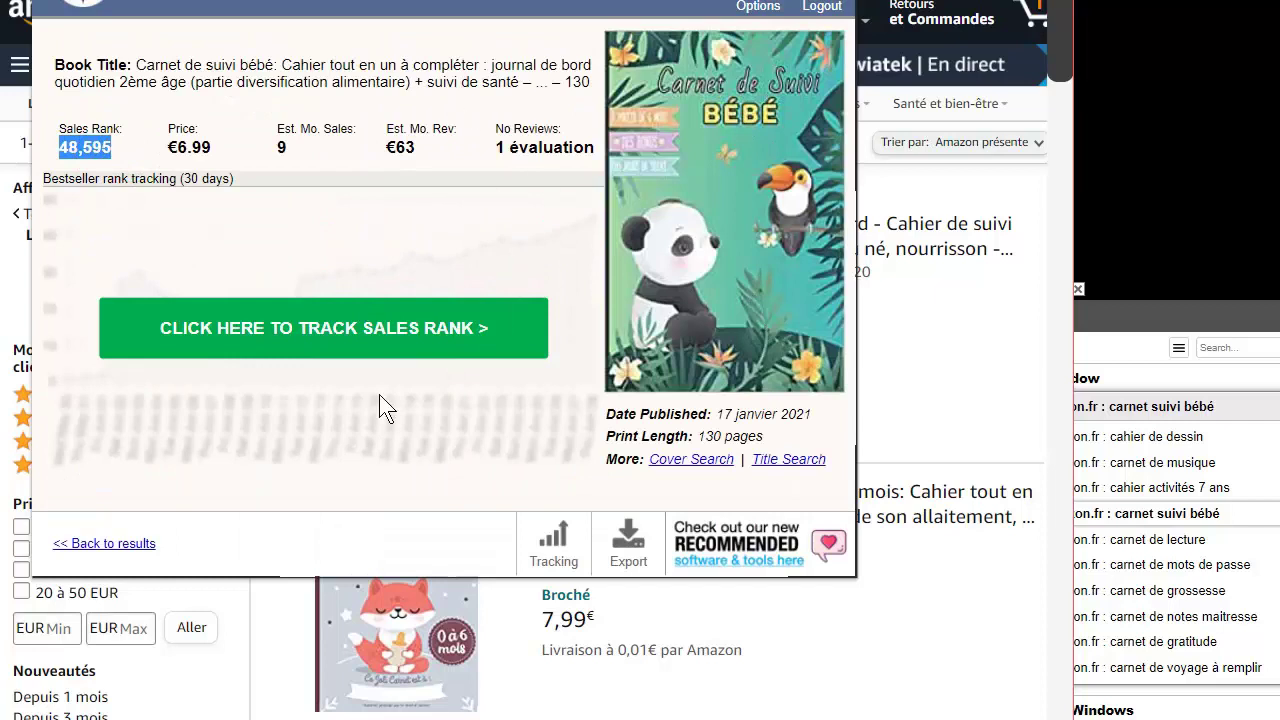
click(98, 548)
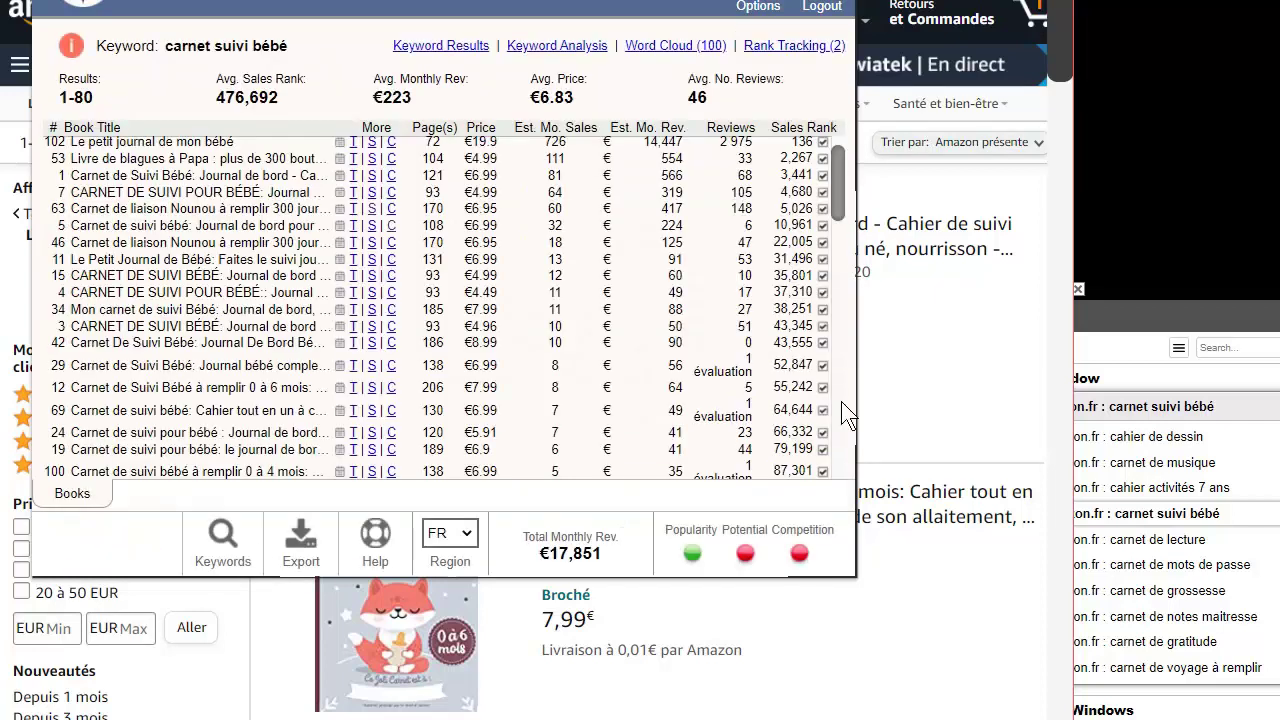
click(354, 449)
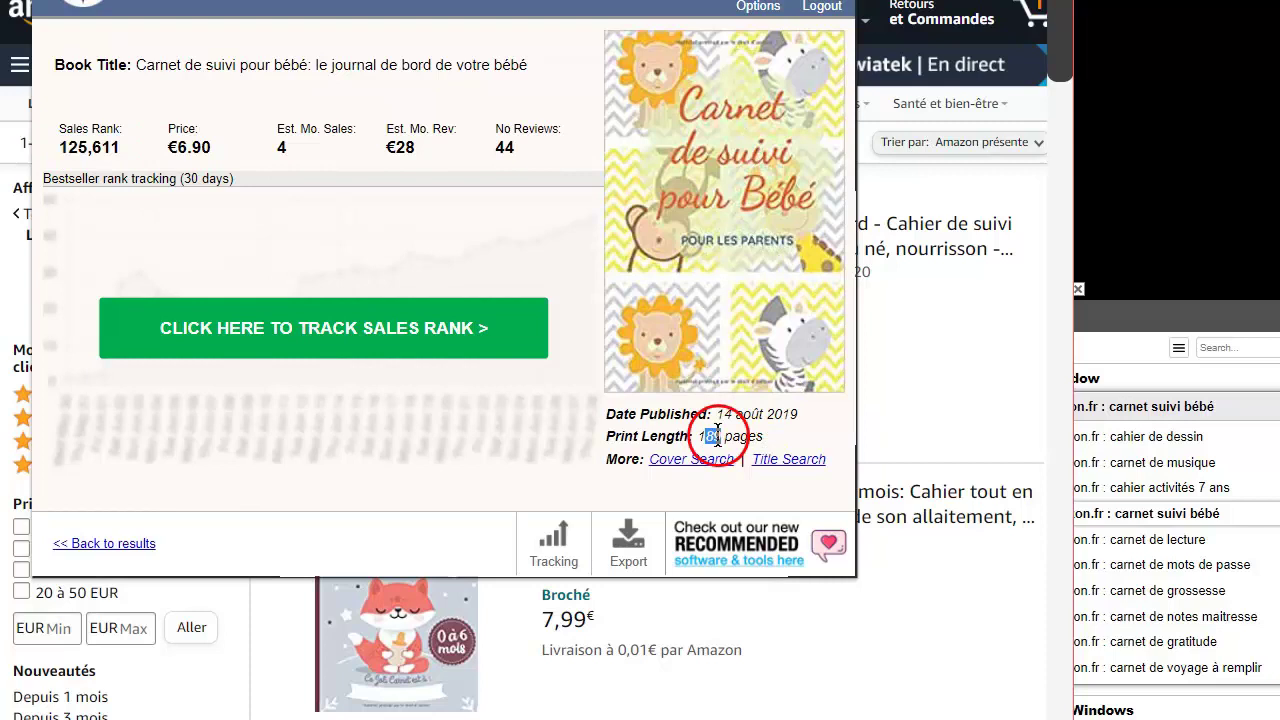
click(112, 544)
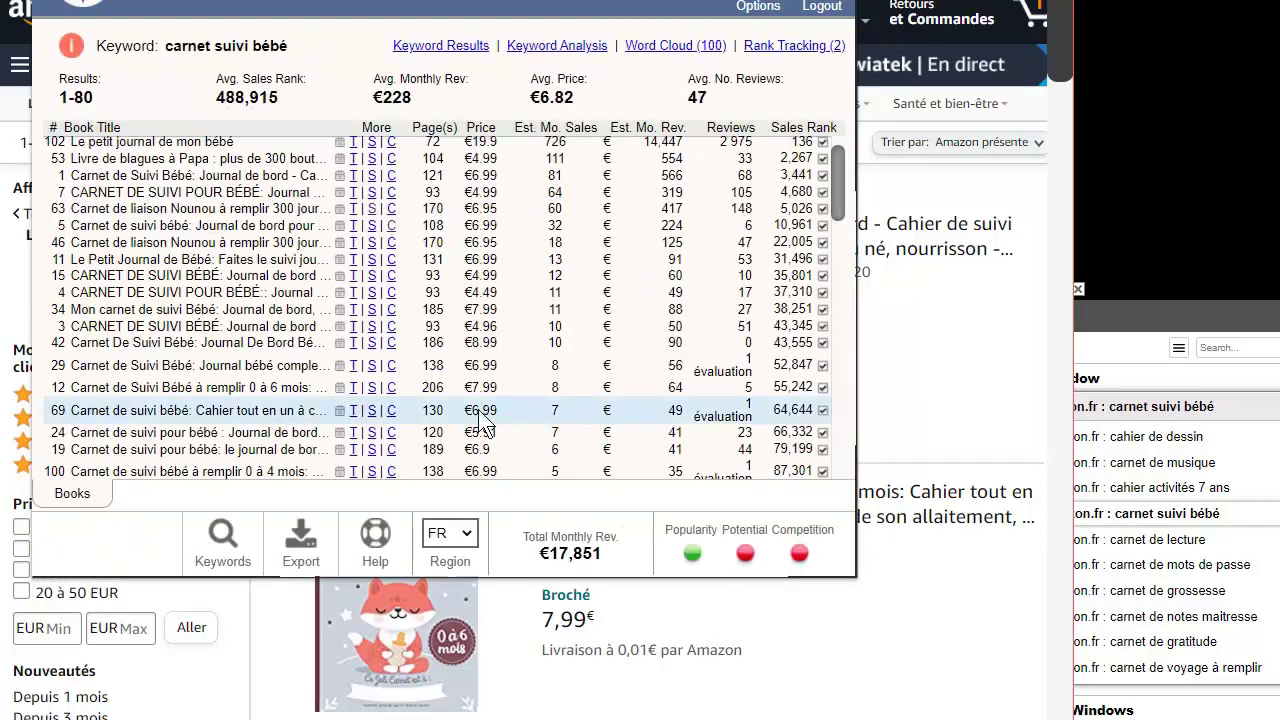
- Compare the page counts and sales ranks of the "carnet suivi bébé" books
drag(430, 158, 446, 452)
scroll(452, 363, up, 1)
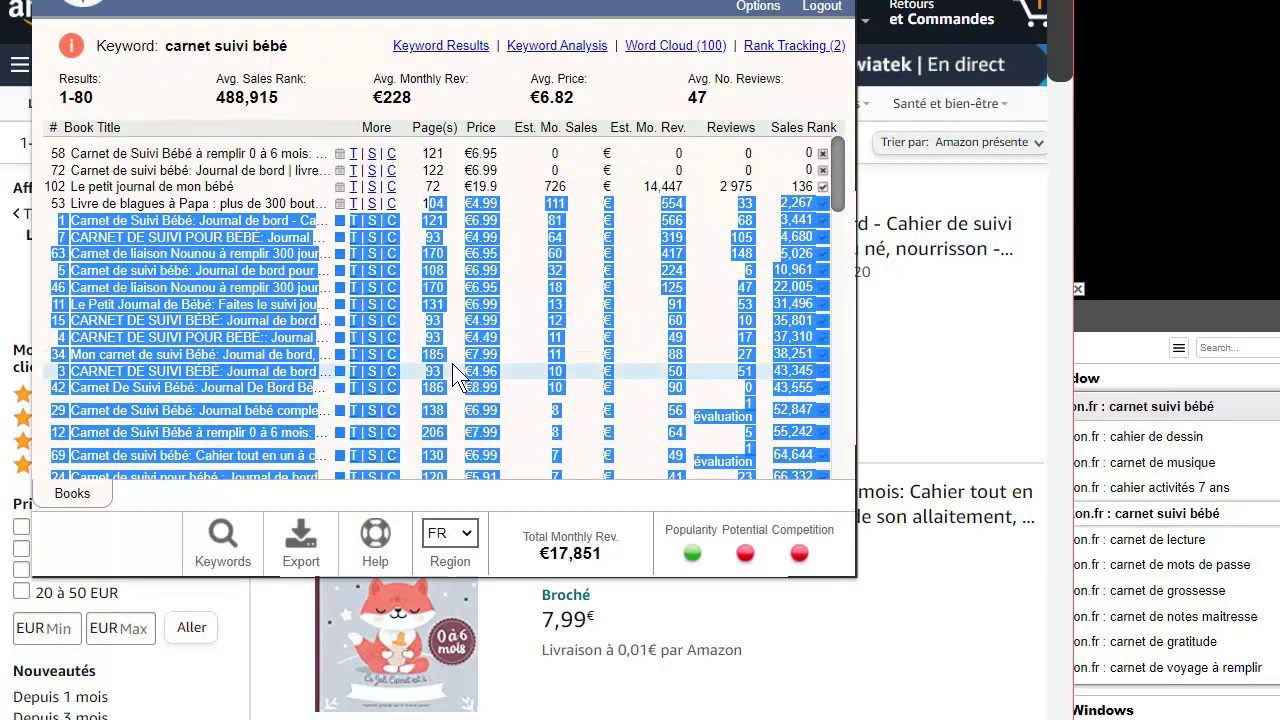
drag(781, 111, 820, 456)
click(829, 80)
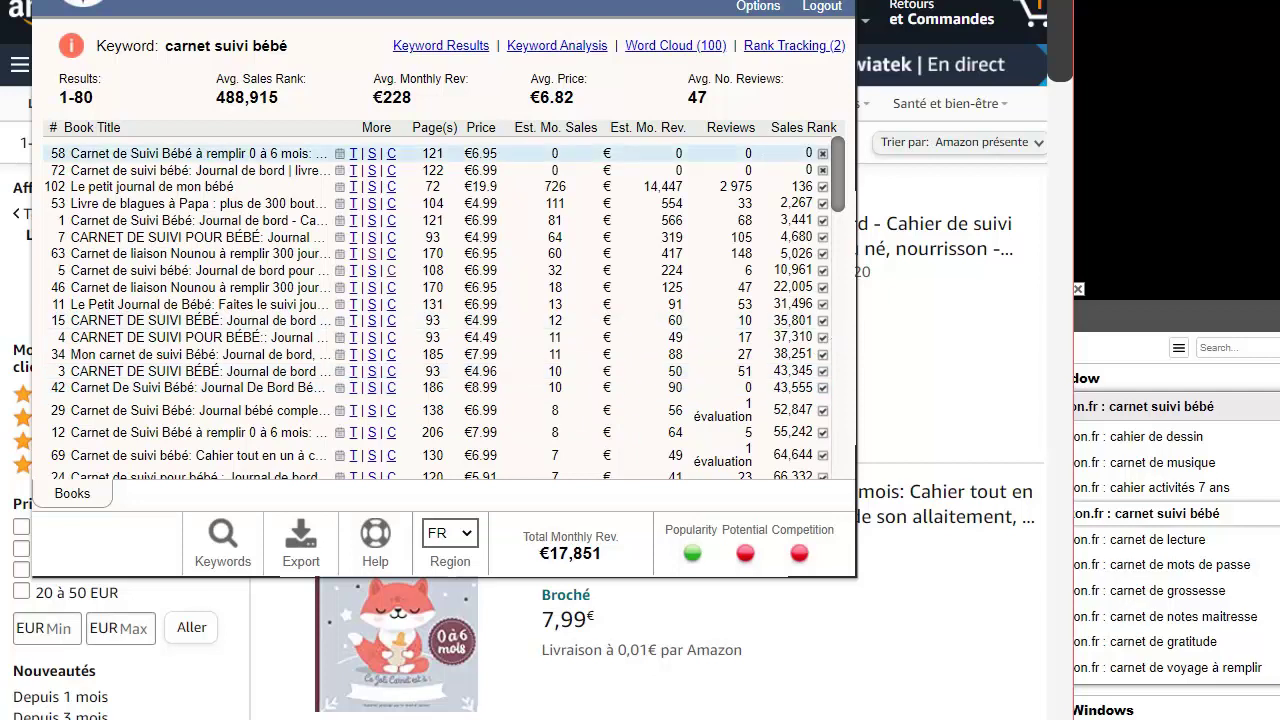
scroll(607, 297, down, 3)
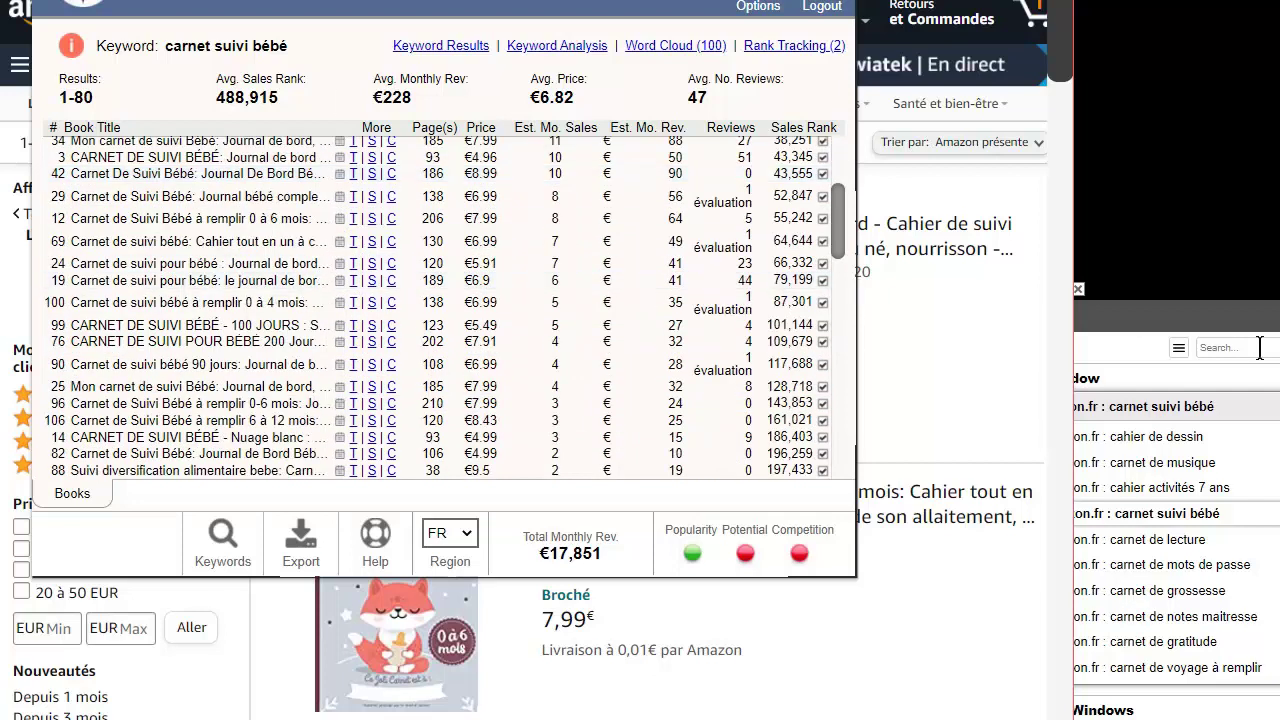
- Switch to the "carnet de lecture" search and examine its whole book list for sales ranks and estimated monthly sales
click(1203, 539)
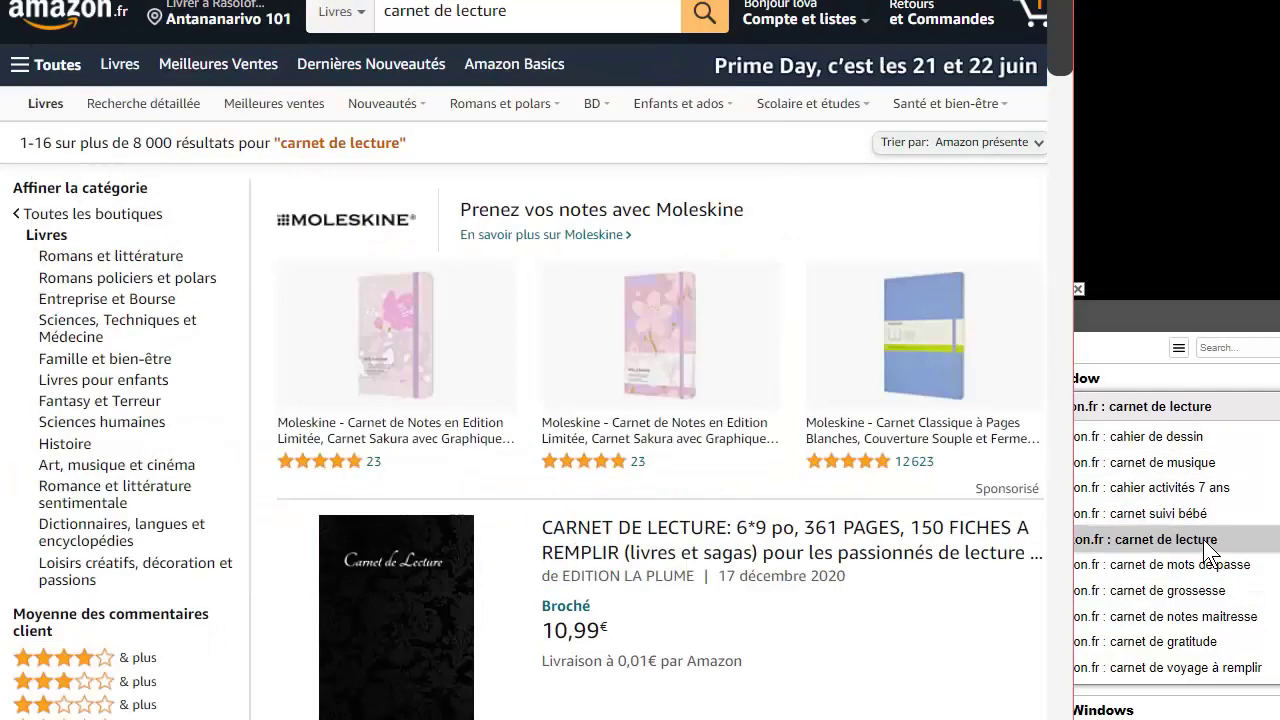
scroll(525, 250, down, 10)
scroll(525, 252, up, 9)
scroll(768, 305, up, 2)
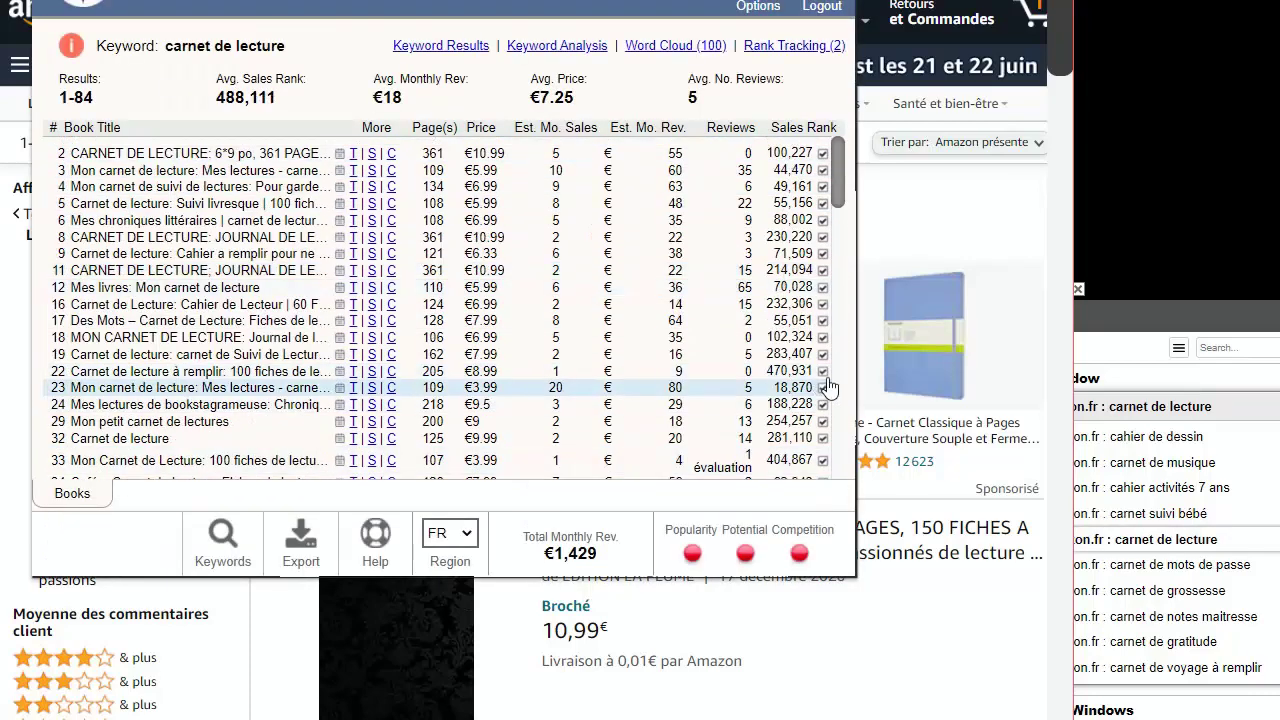
scroll(210, 235, down, 12)
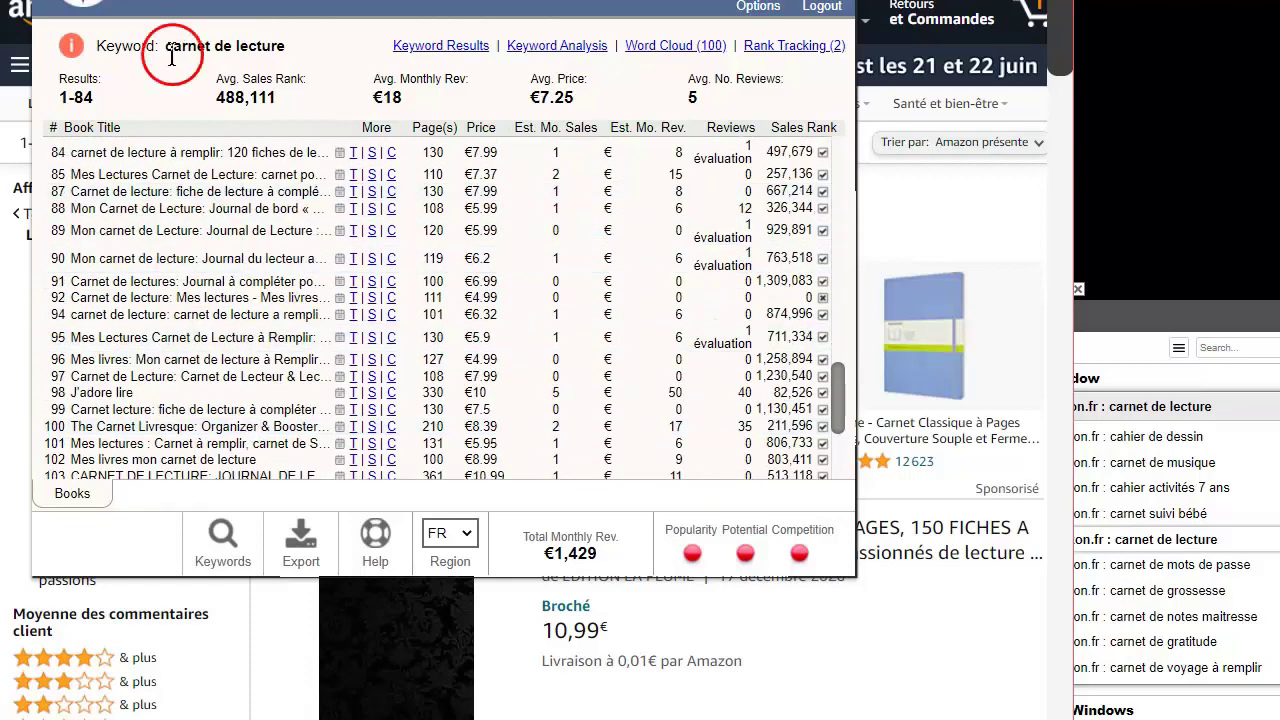
drag(172, 57, 291, 48)
scroll(220, 230, down, 3)
scroll(204, 284, up, 13)
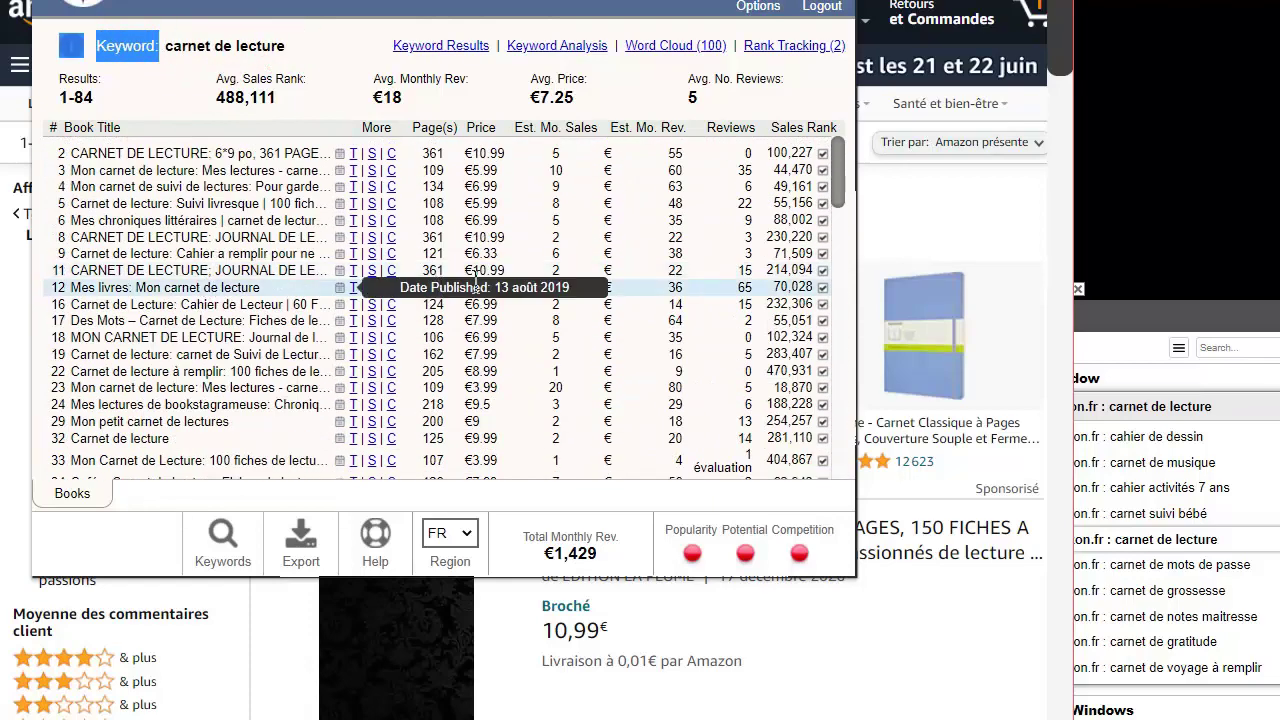
- Look through the first Amazon results page for "carnet de lecture" down to its page numbers, and return to the book list
click(840, 180)
drag(1068, 33, 1067, 571)
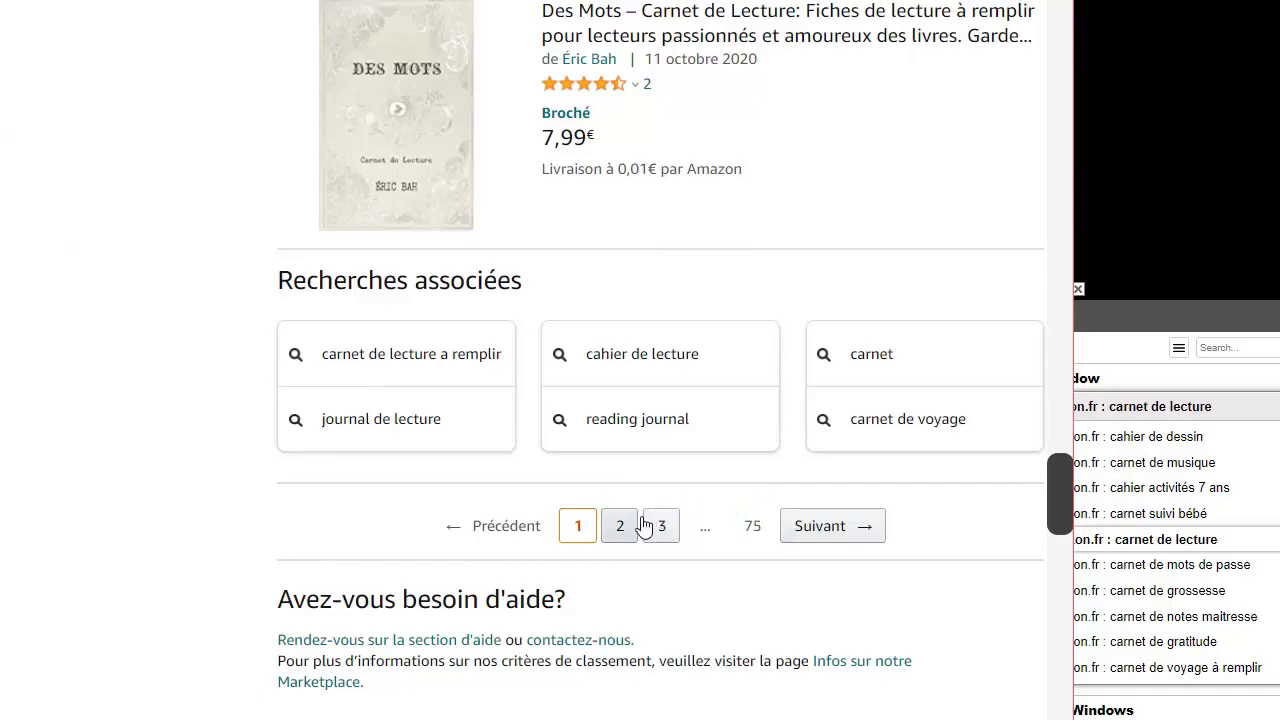
drag(1066, 515, 1029, 40)
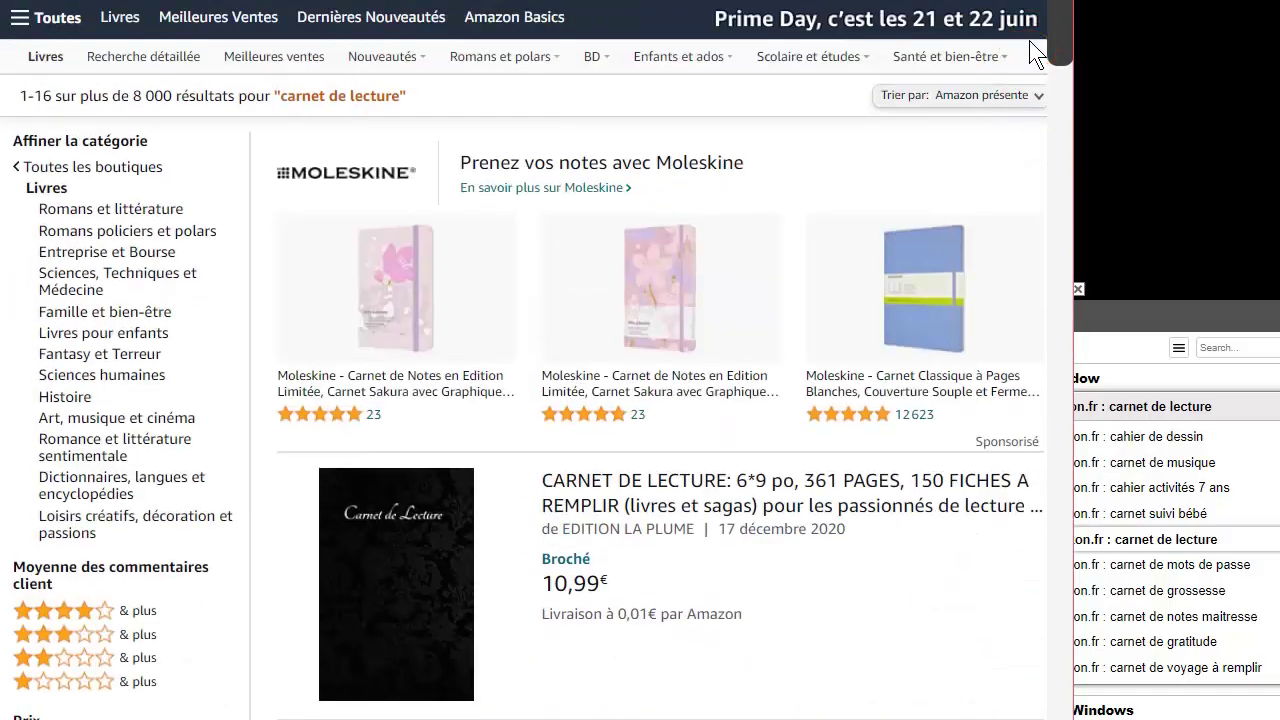
mouse_move(840, 185)
mouse_down()
mouse_move(847, 452)
mouse_move(847, 170)
mouse_up()
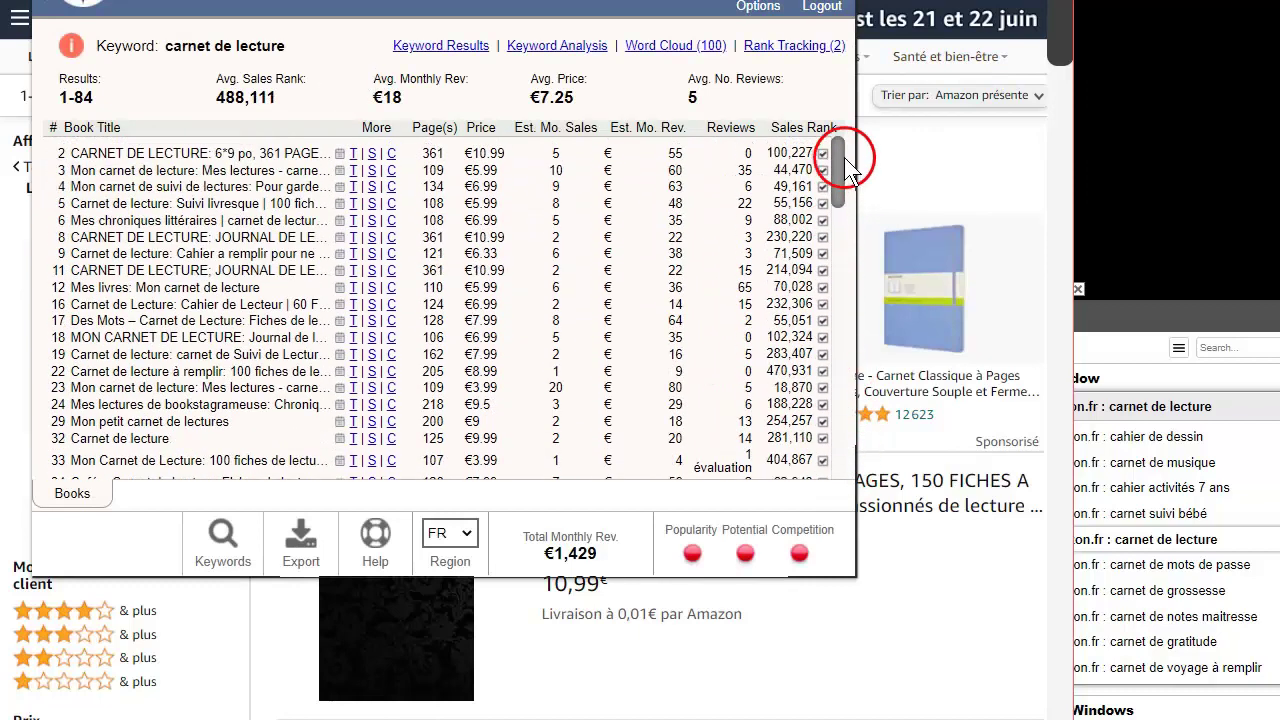
- Switch to the "carnet de mots de passe" search and compare its books sorted by ascending sales rank
click(1180, 564)
mouse_move(843, 166)
mouse_down()
mouse_move(841, 436)
mouse_move(820, 293)
mouse_move(835, 160)
mouse_up()
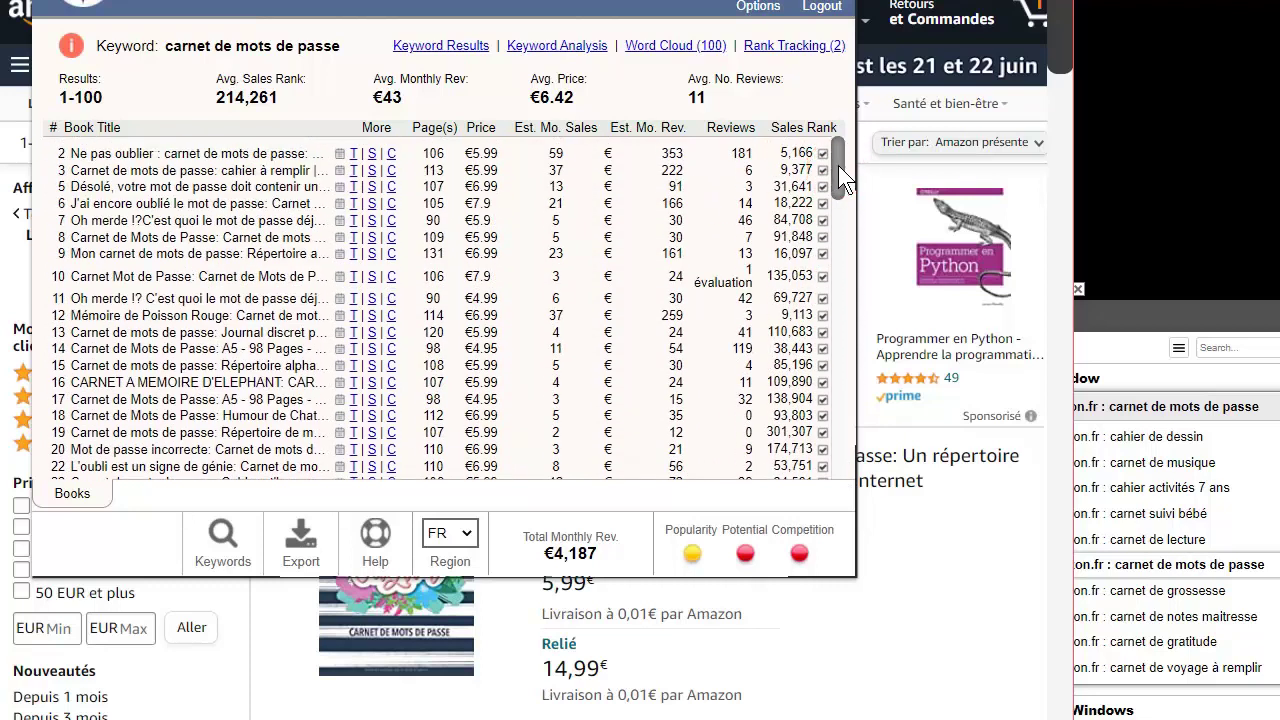
click(797, 128)
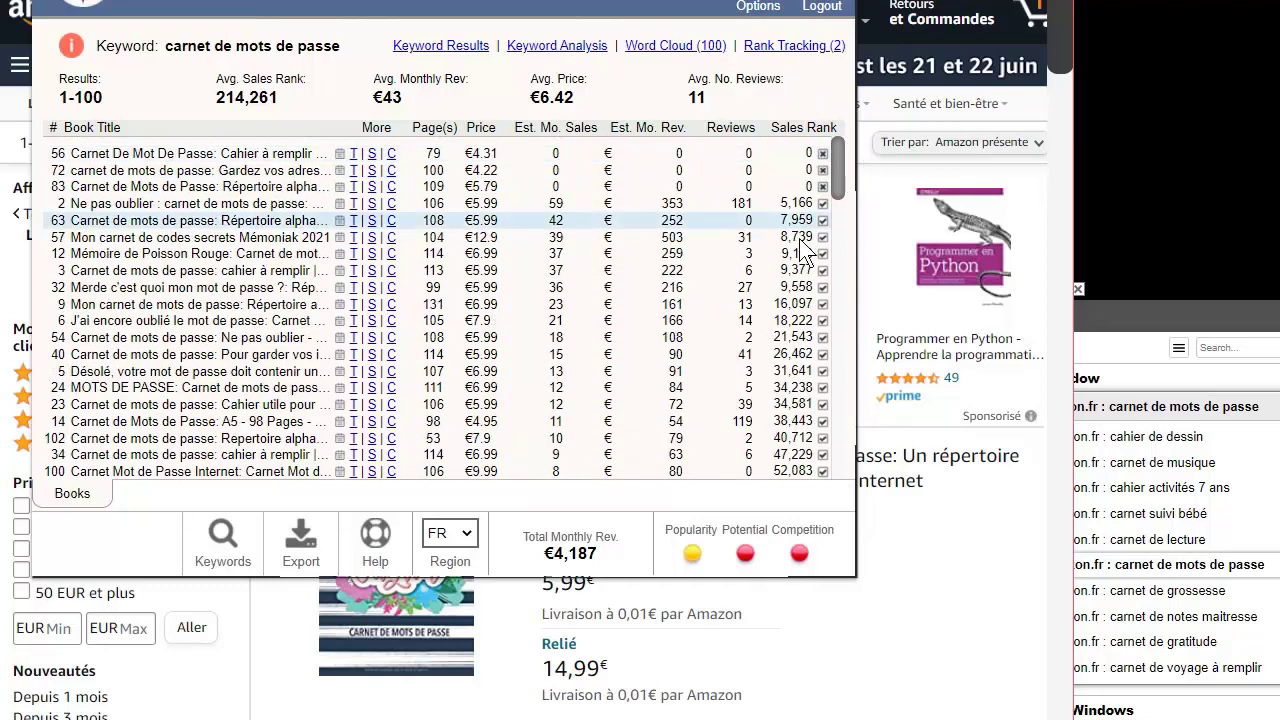
click(800, 128)
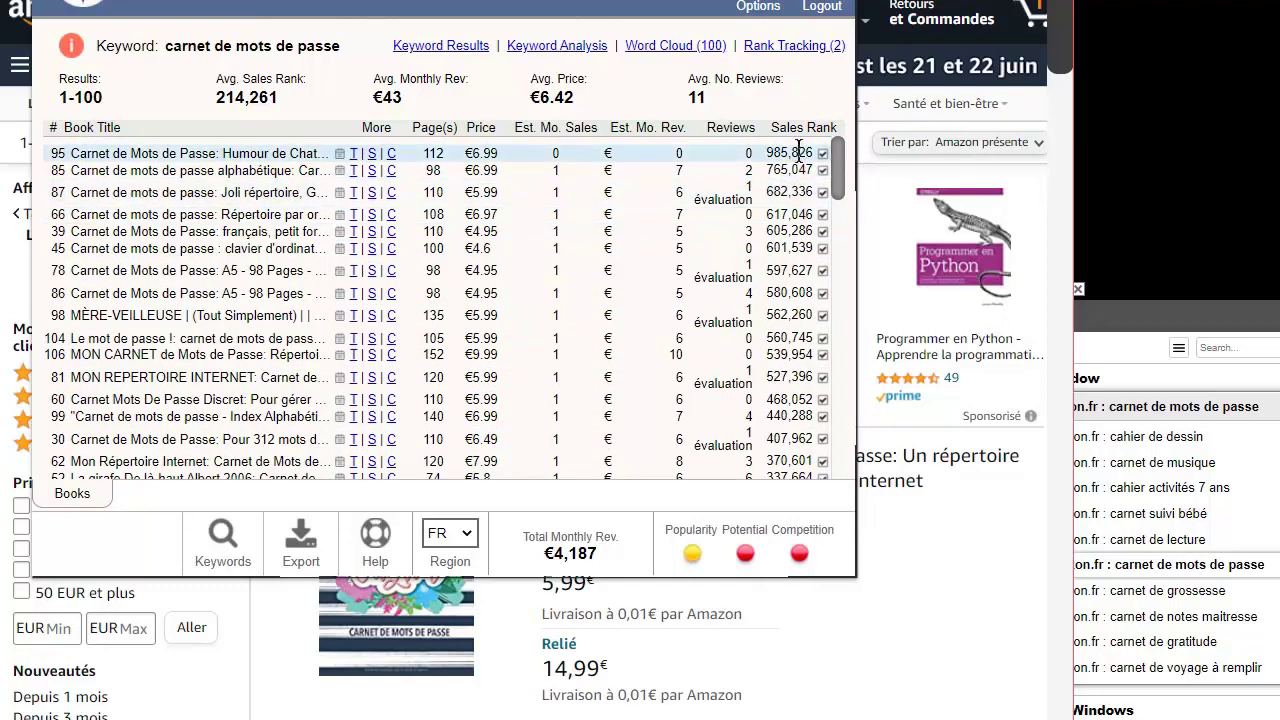
click(798, 130)
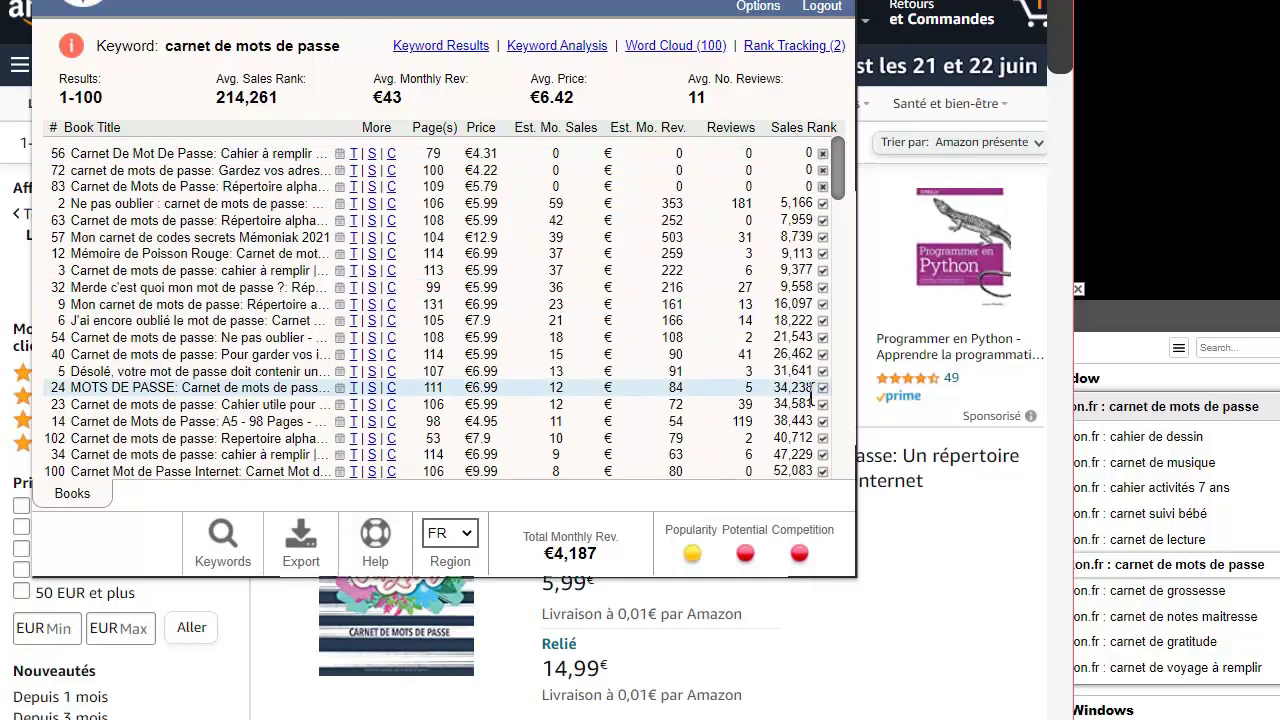
click(798, 130)
click(798, 130)
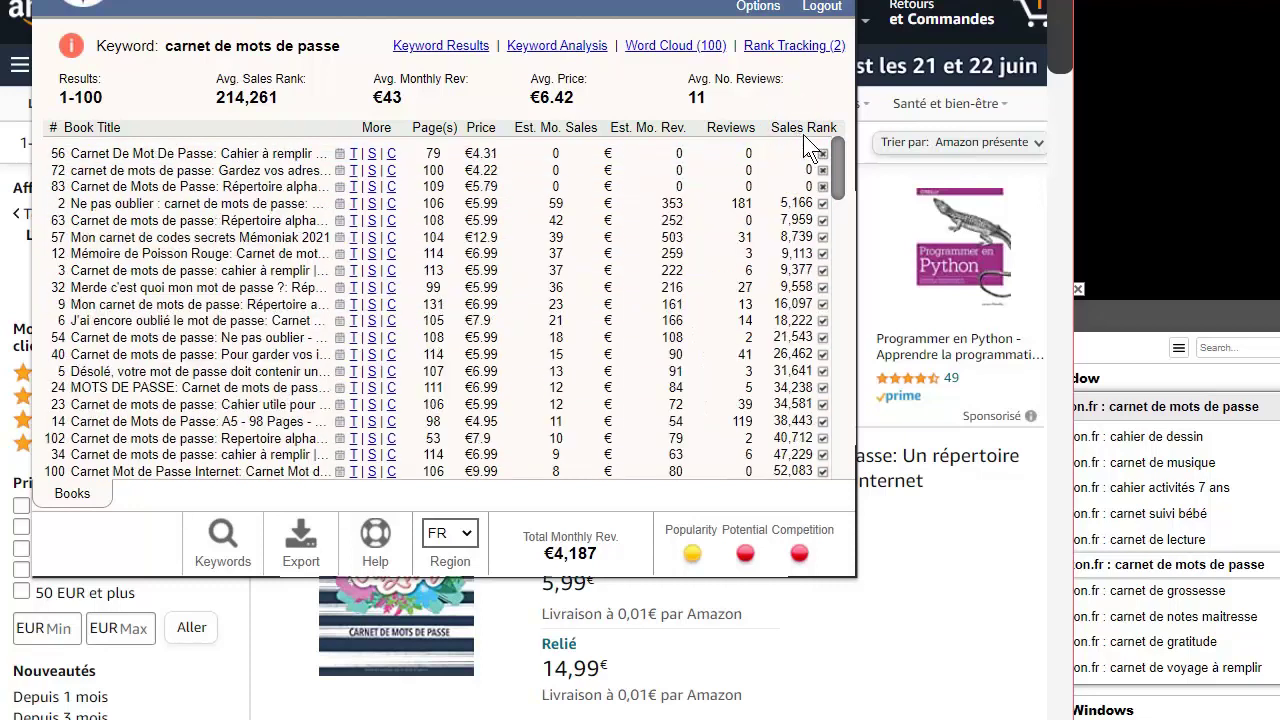
- Compare the "carnet de mots de passe" books by ascending and descending price, and sort the list by ascending sales rank again
click(481, 128)
scroll(500, 308, down, 5)
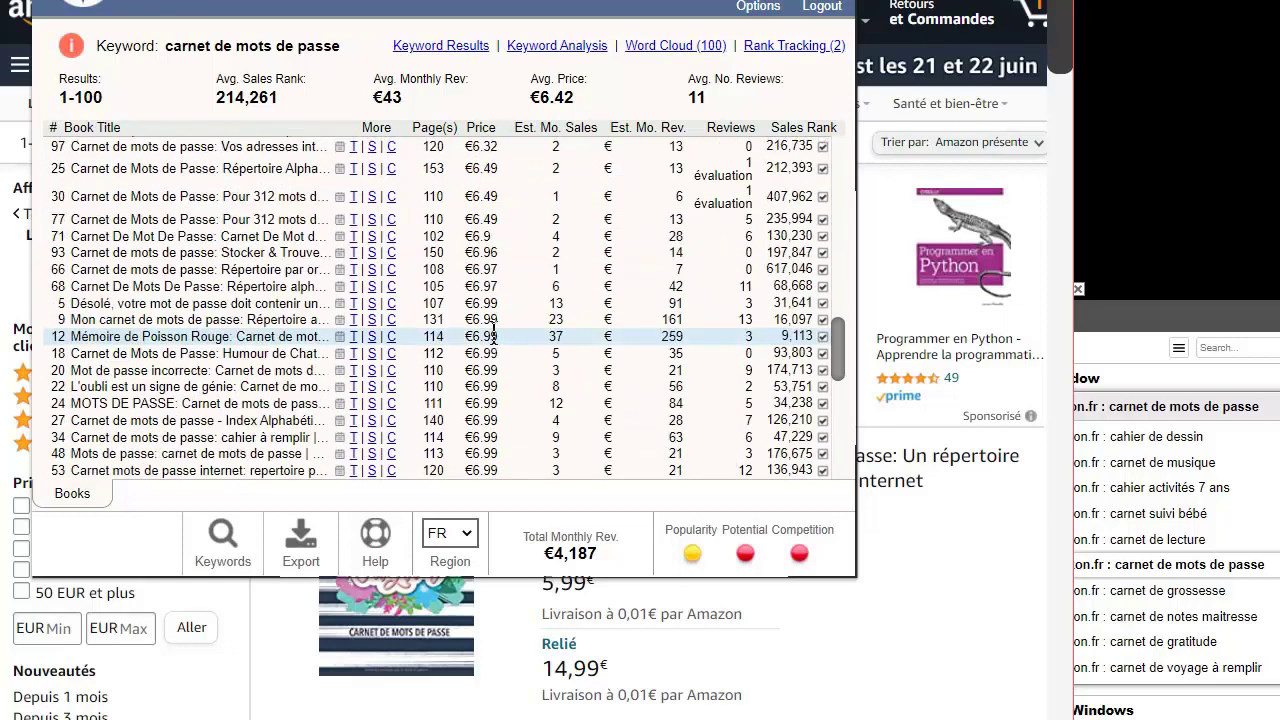
scroll(493, 333, up, 5)
click(474, 129)
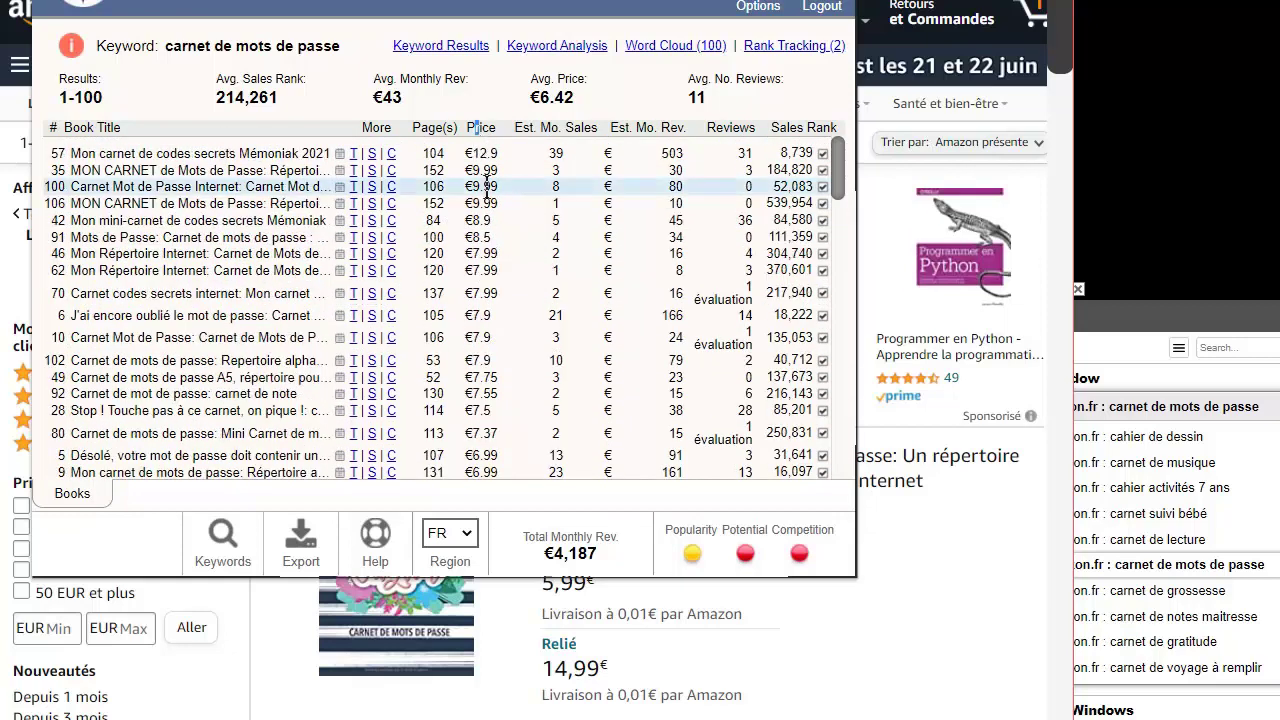
scroll(506, 229, down, 15)
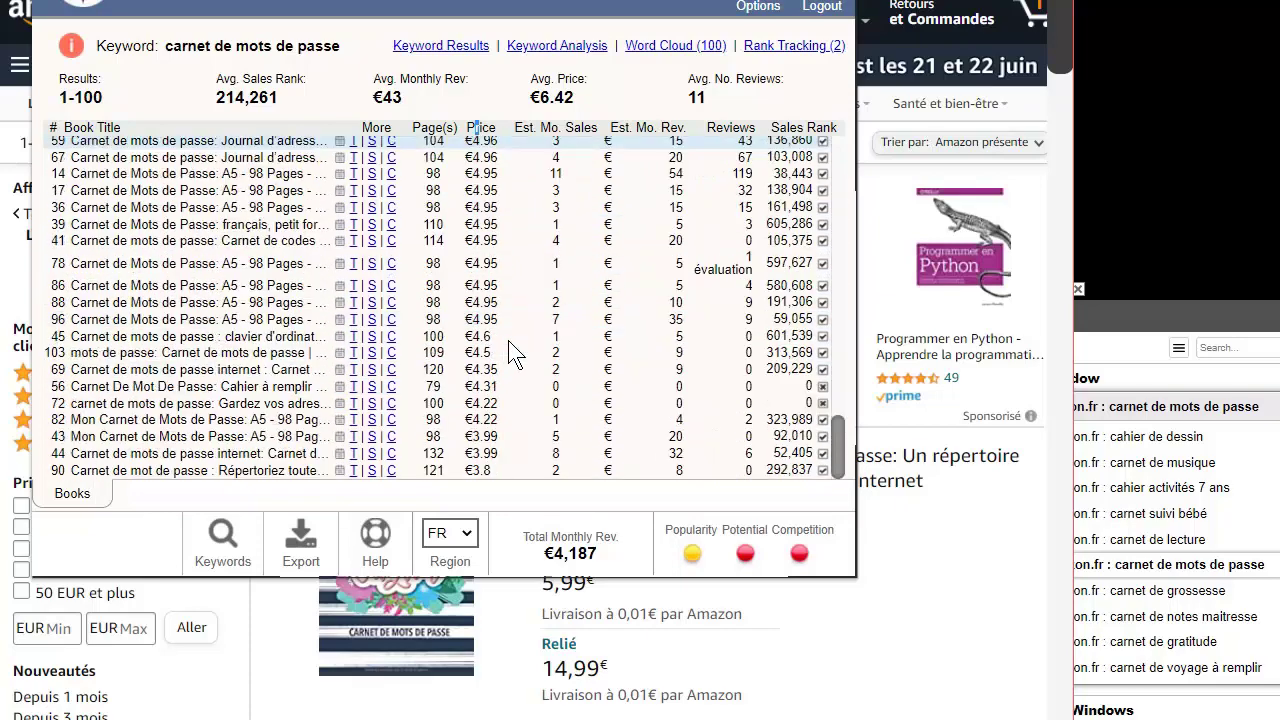
scroll(512, 343, up, 15)
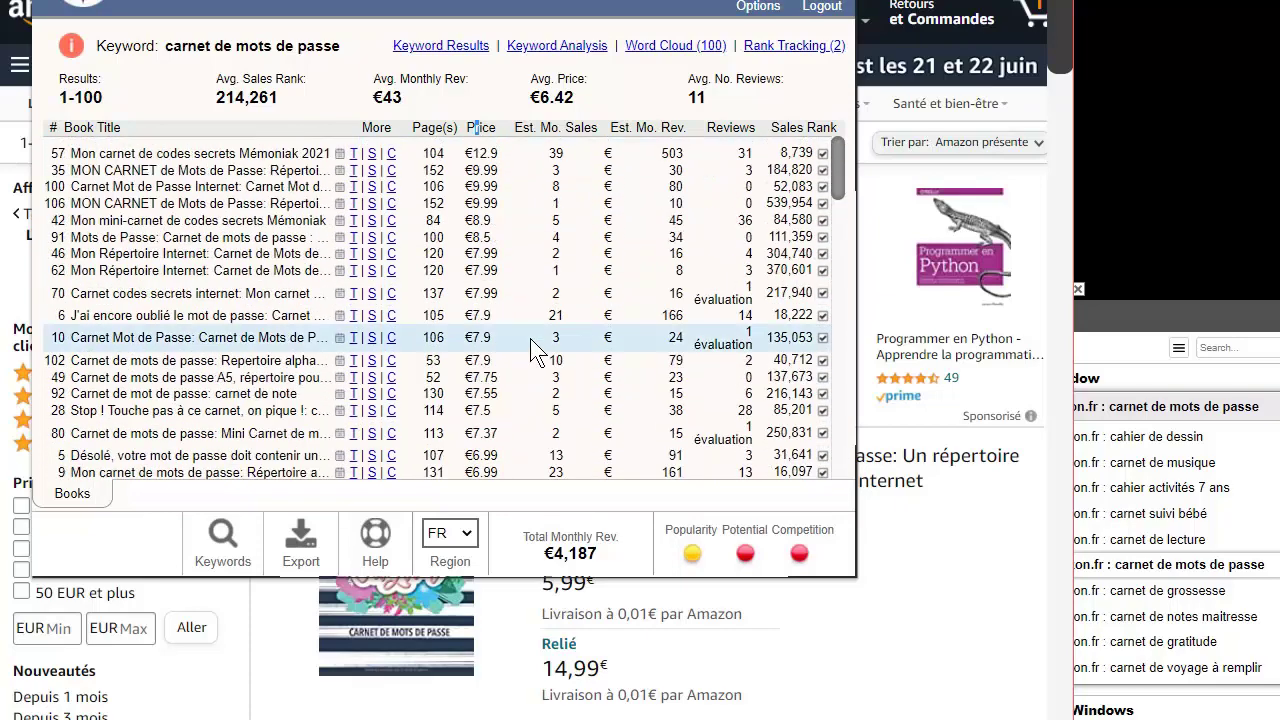
click(800, 130)
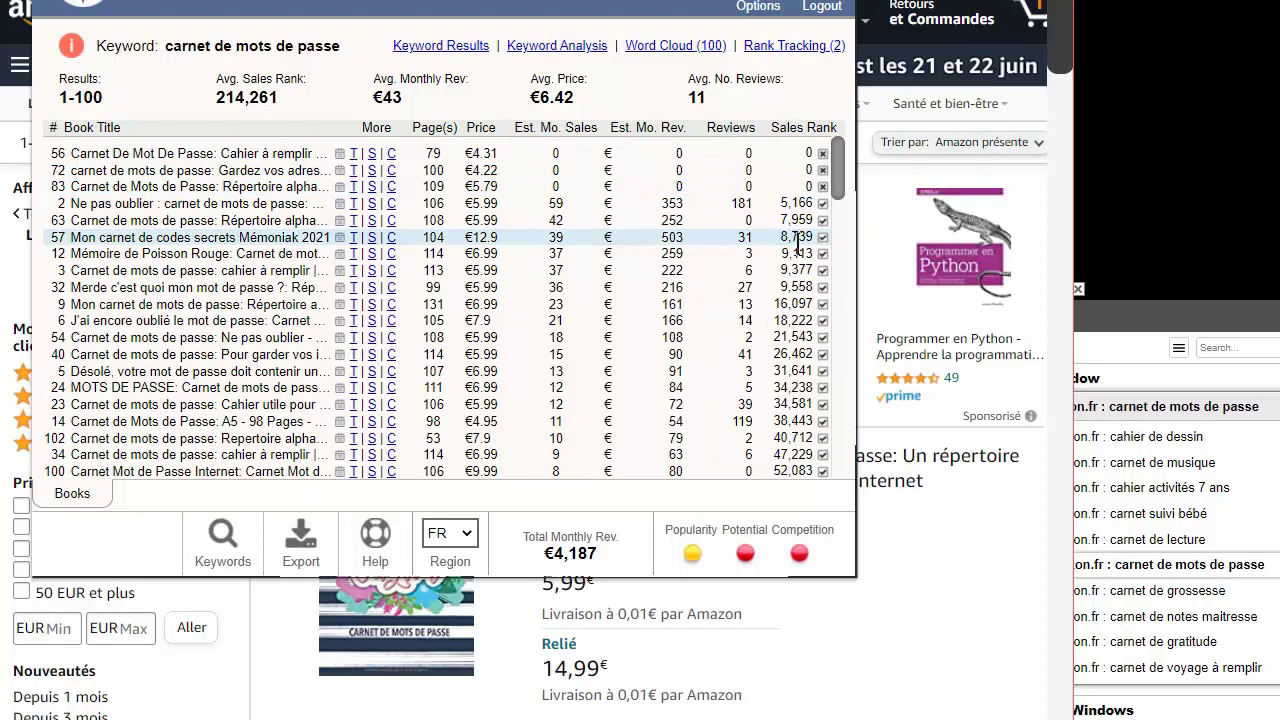
- Switch to the "carnet de grossesse" search and look through its book list down to the last entry
click(1203, 592)
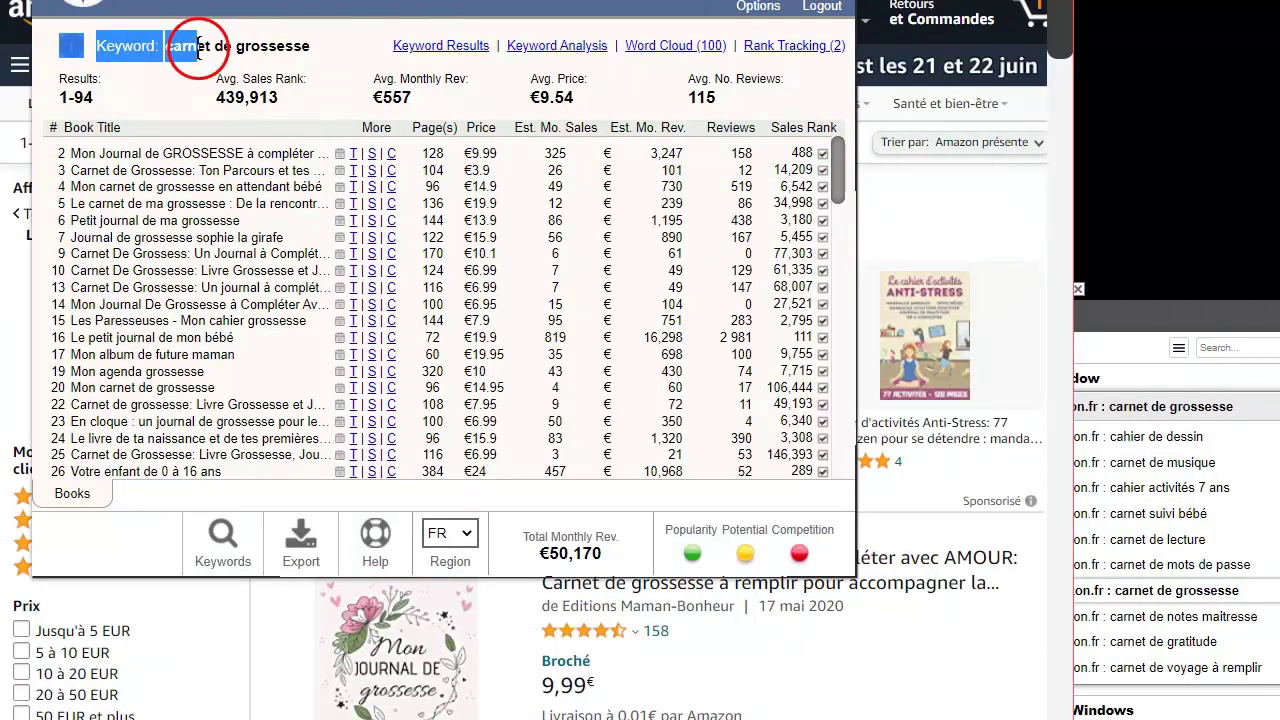
drag(318, 55, 234, 46)
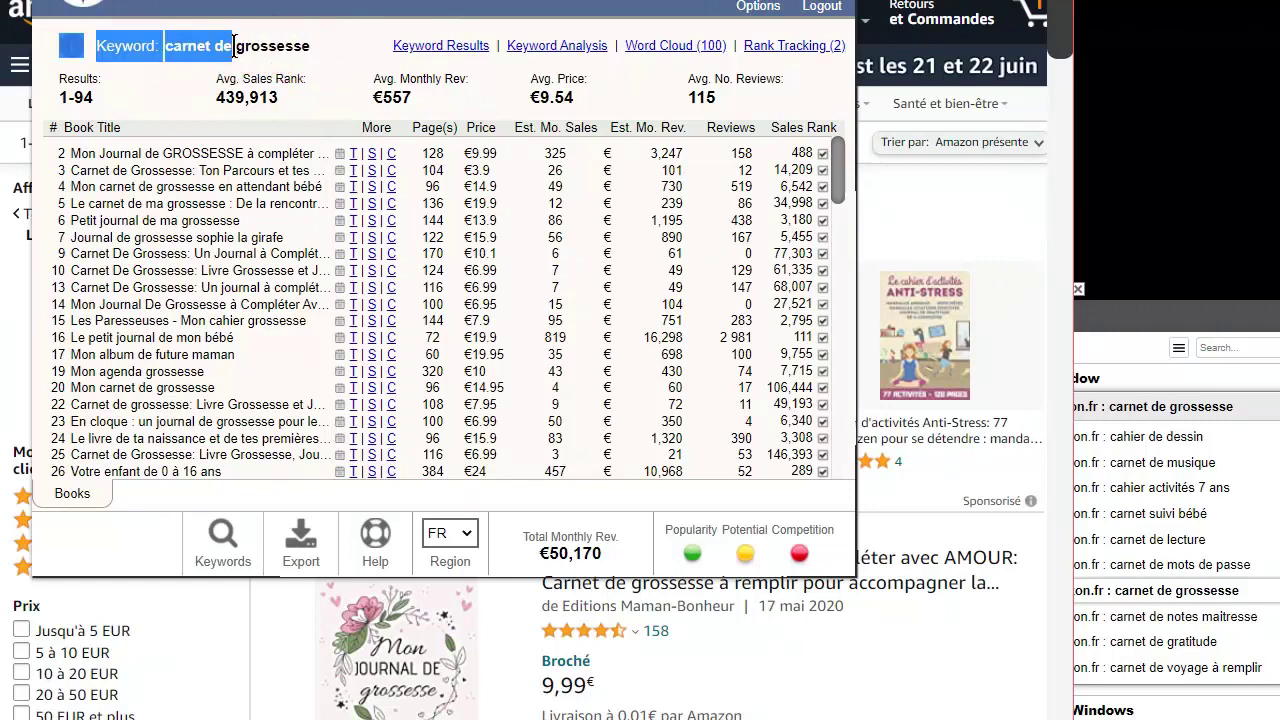
click(172, 222)
scroll(172, 238, down, 12)
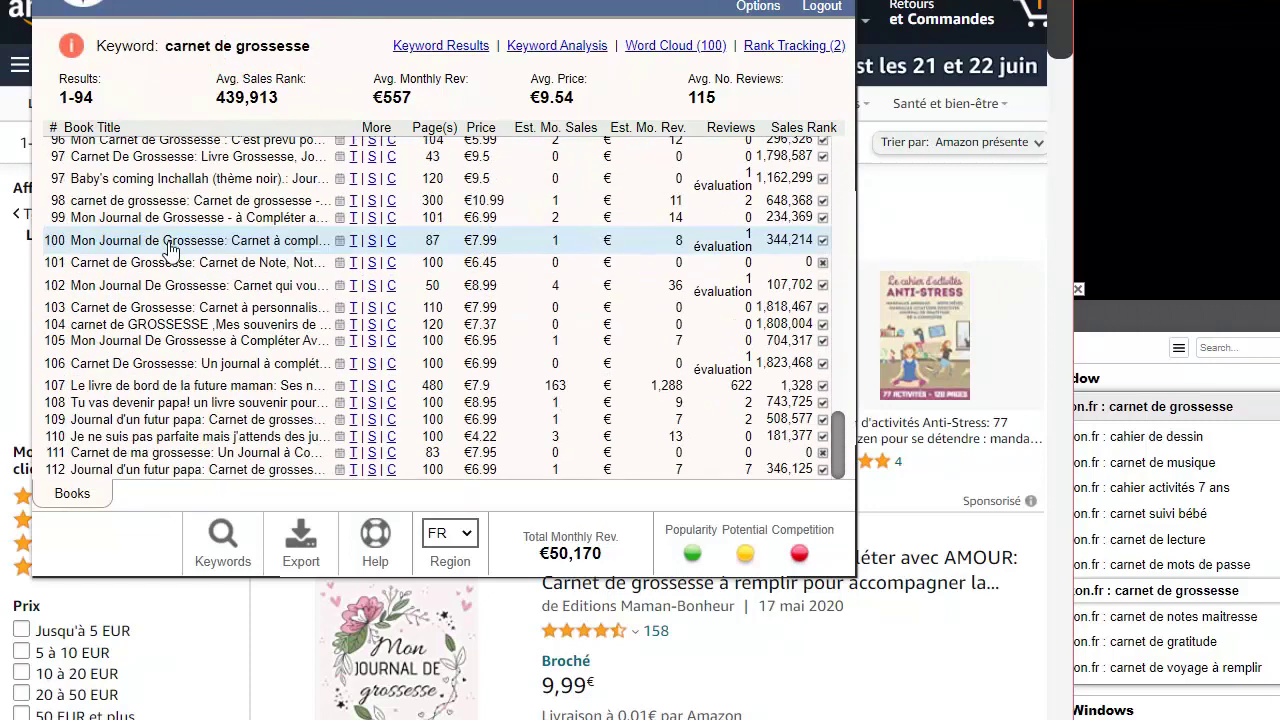
- Compare the sales ranks of the first and last books in the "carnet de grossesse" list
scroll(174, 250, up, 12)
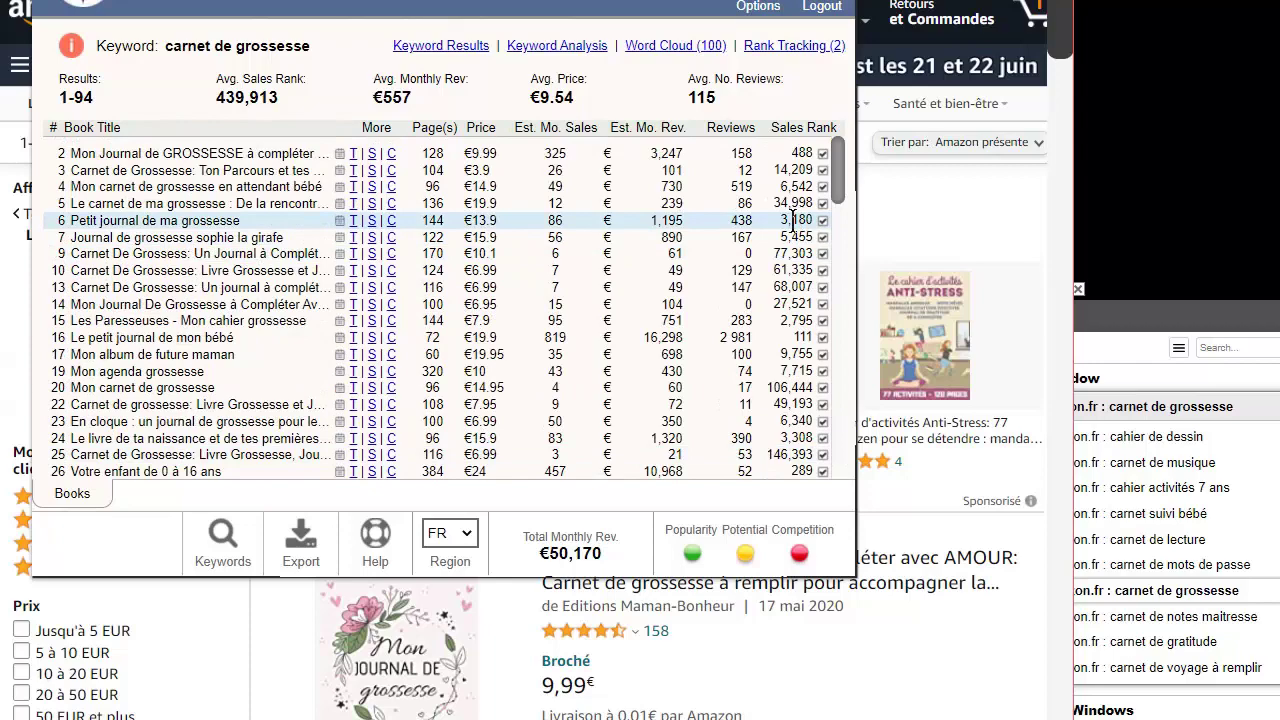
scroll(775, 300, down, 15)
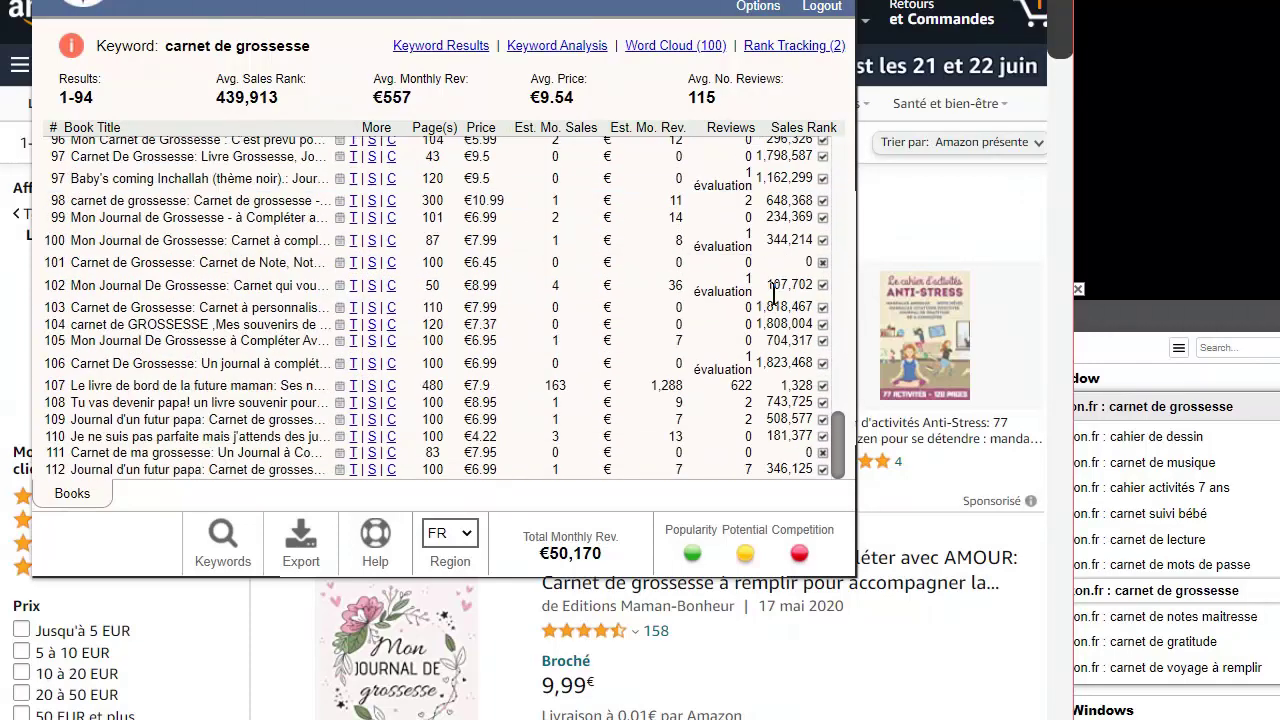
scroll(773, 295, up, 15)
- Switch to the "carnet de notes maitresse" search and look through its book list down to the last entry and back up
click(1212, 616)
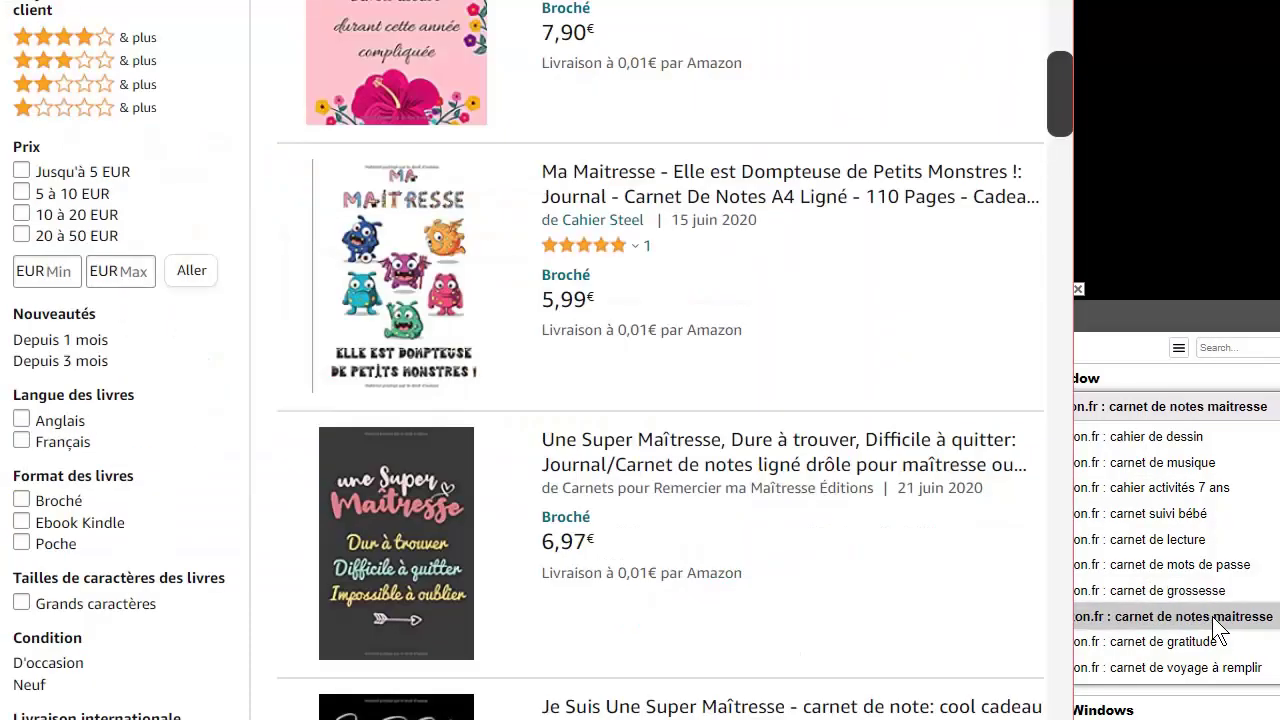
drag(837, 195, 137, 106)
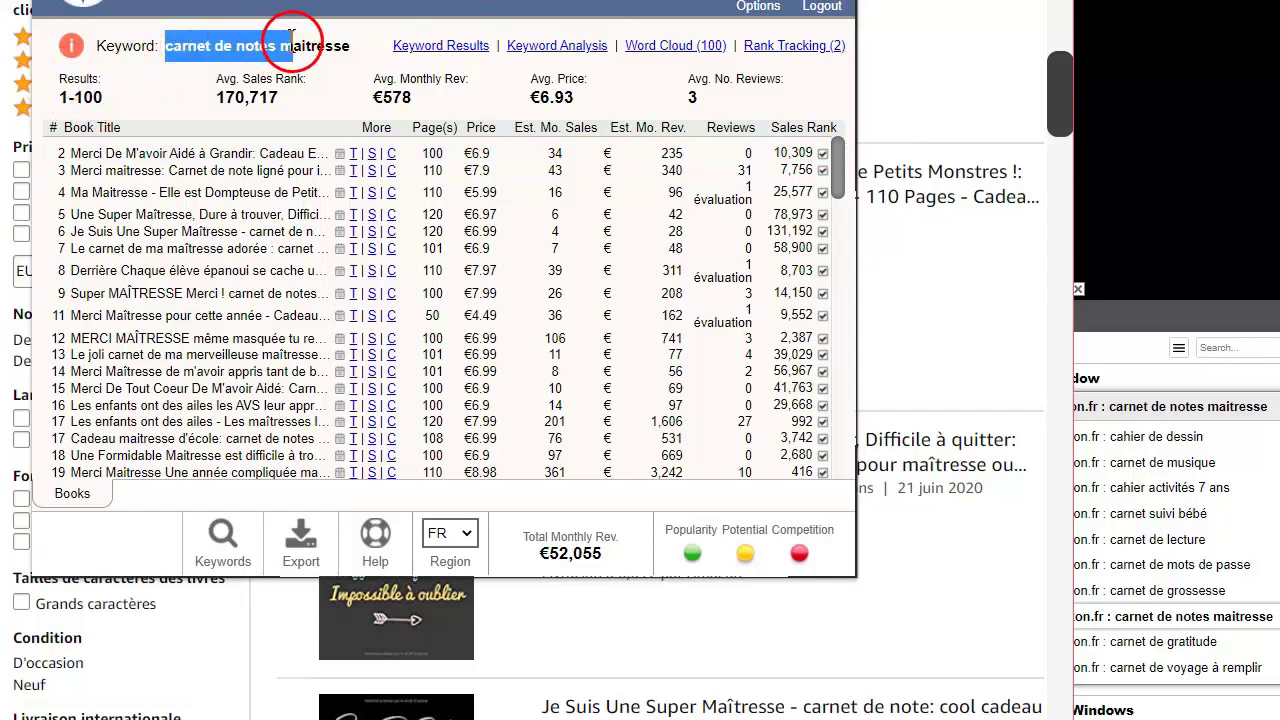
mouse_move(334, 40)
mouse_down()
mouse_move(95, 45)
mouse_move(316, 55)
mouse_up()
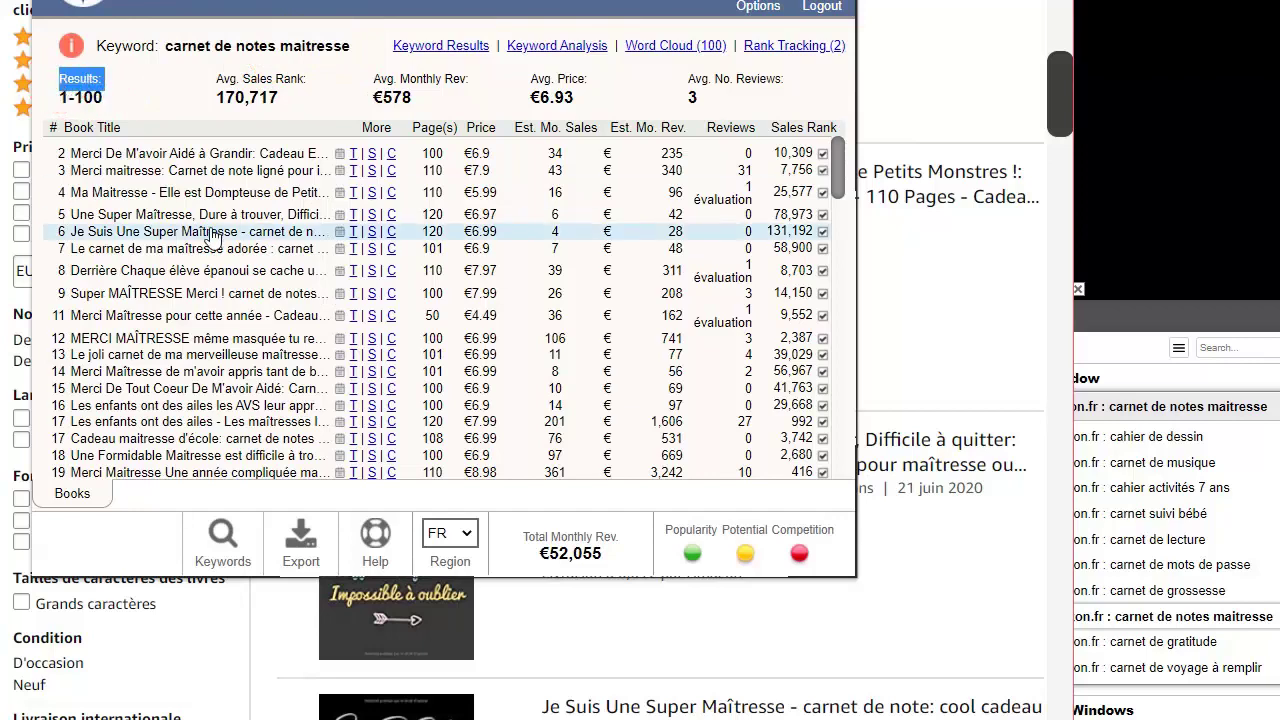
scroll(200, 244, down, 15)
scroll(200, 244, down, 3)
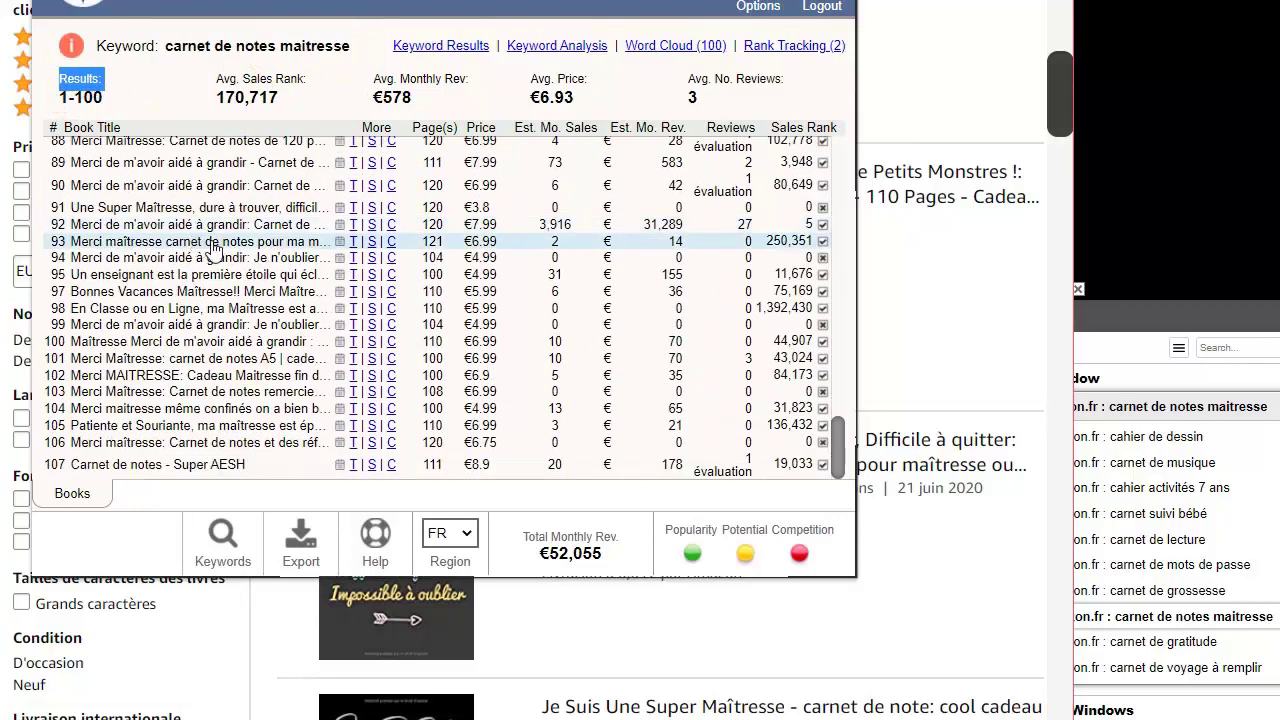
scroll(198, 330, up, 7)
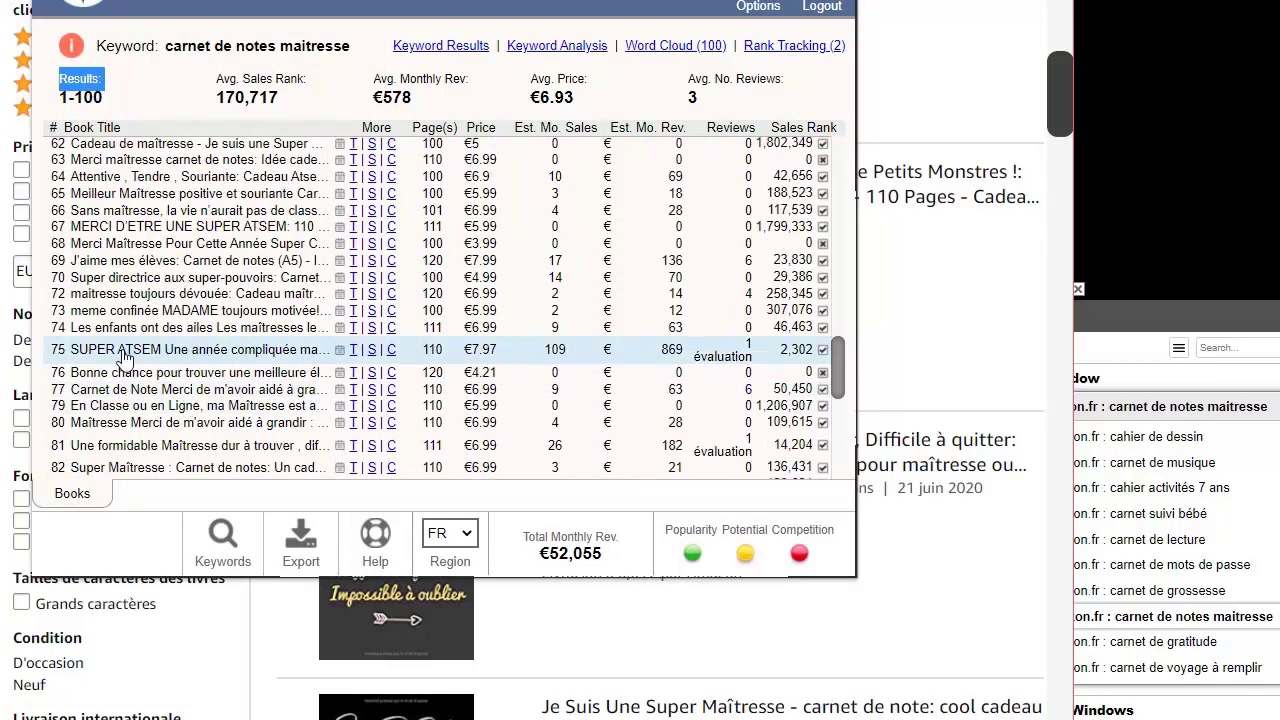
scroll(124, 357, up, 12)
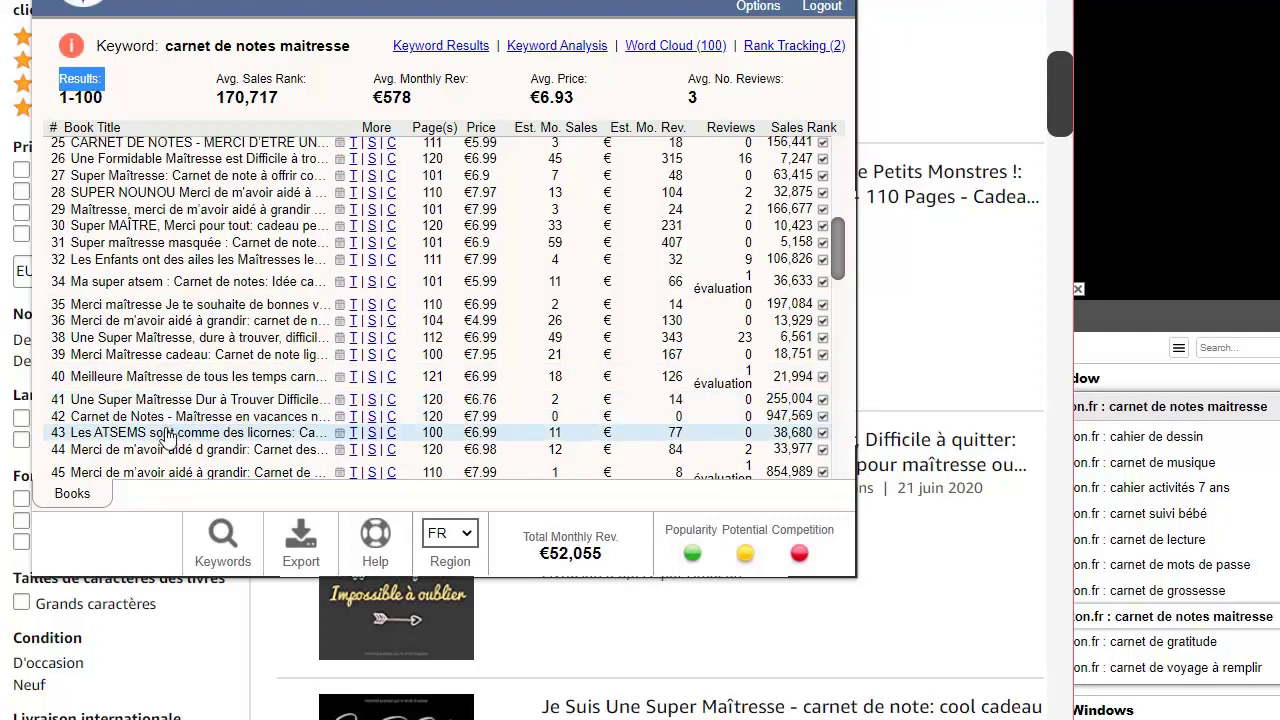
scroll(148, 426, up, 4)
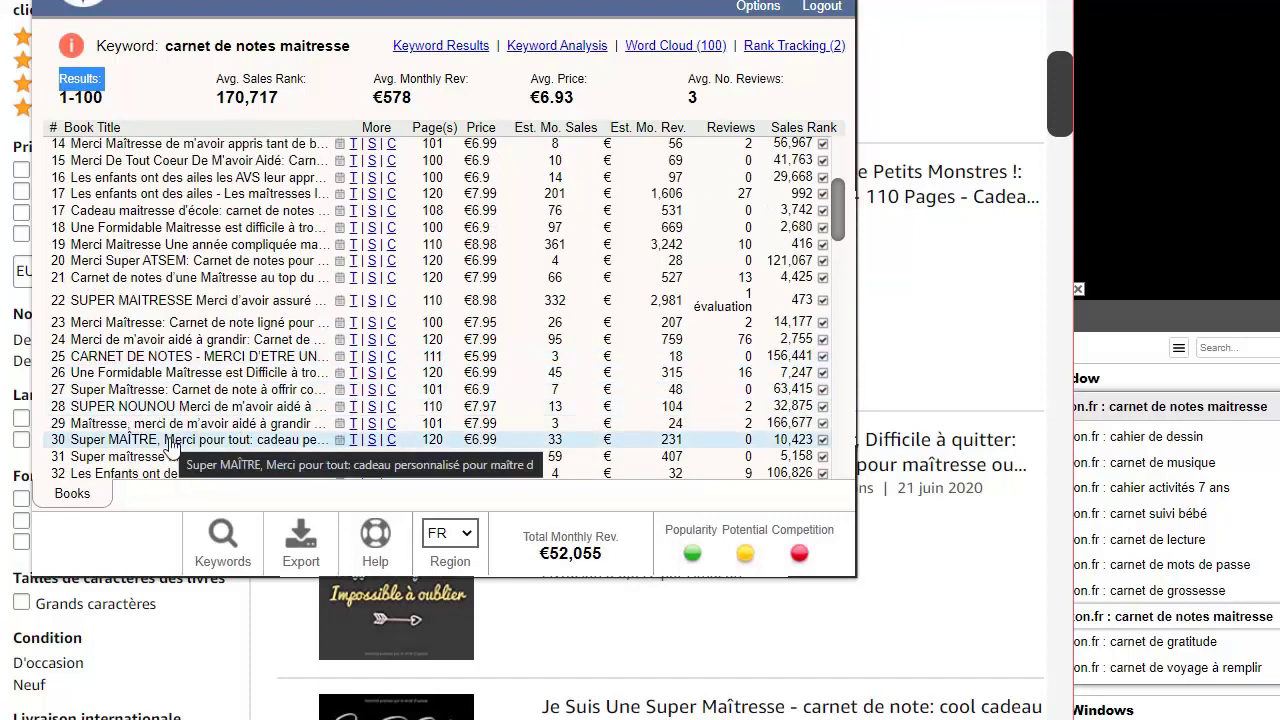
scroll(175, 445, up, 4)
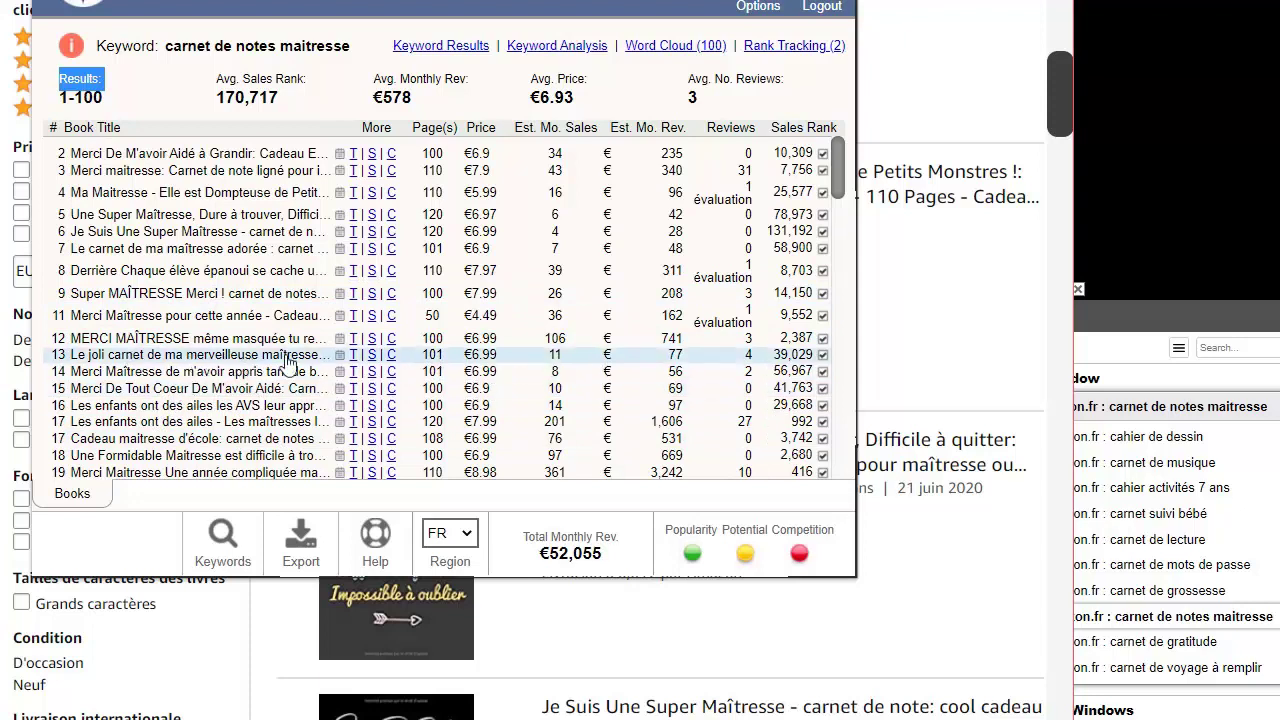
- Check the estimated monthly sales of "Le joli carnet de ma merveilleuse maîtresse" in its book details, and return to the list
click(354, 363)
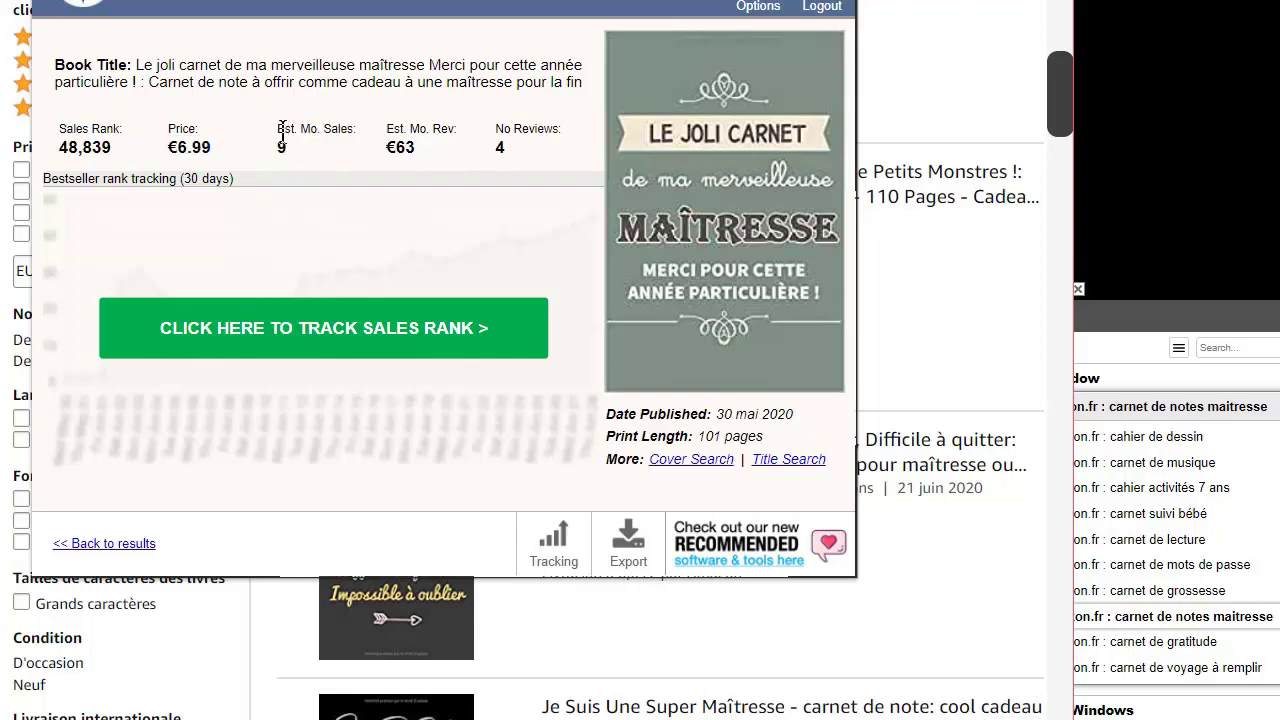
click(329, 157)
drag(270, 171, 280, 145)
click(106, 543)
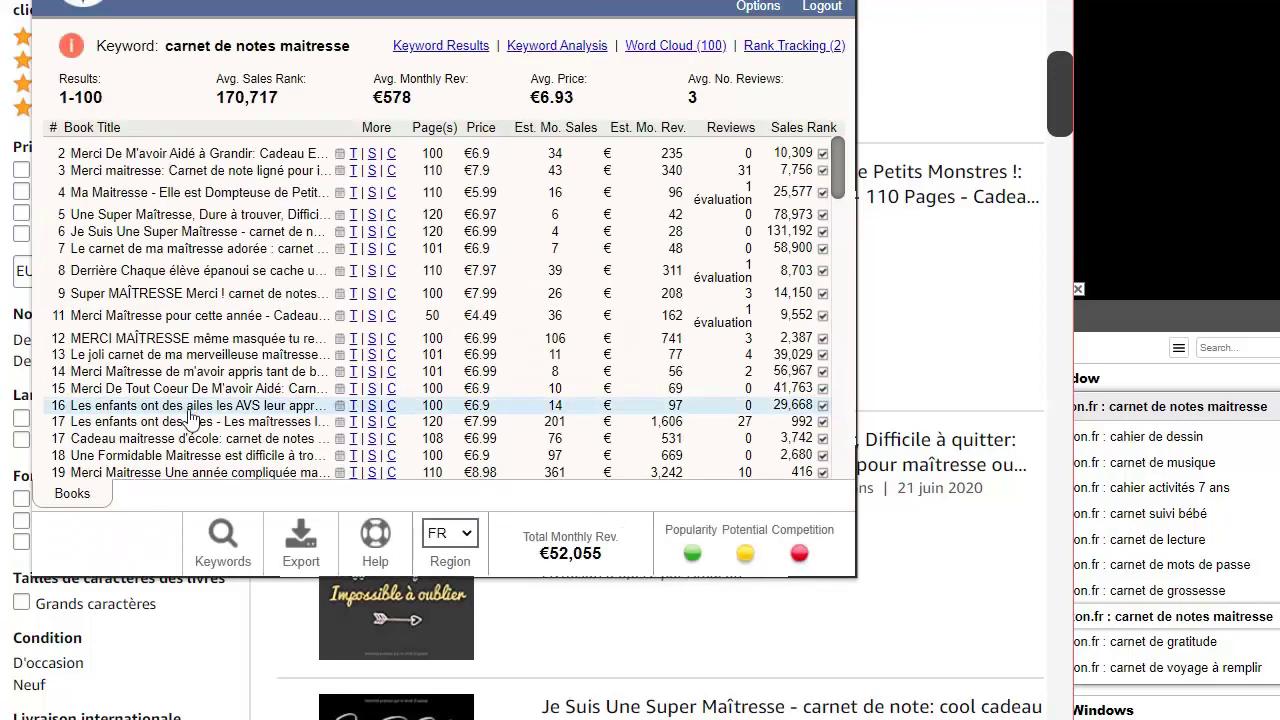
- Check the print length of "SUPER NOUNOU Merci de m'avoir aidé à grandir" in its book details, and return to the list
scroll(305, 390, down, 3)
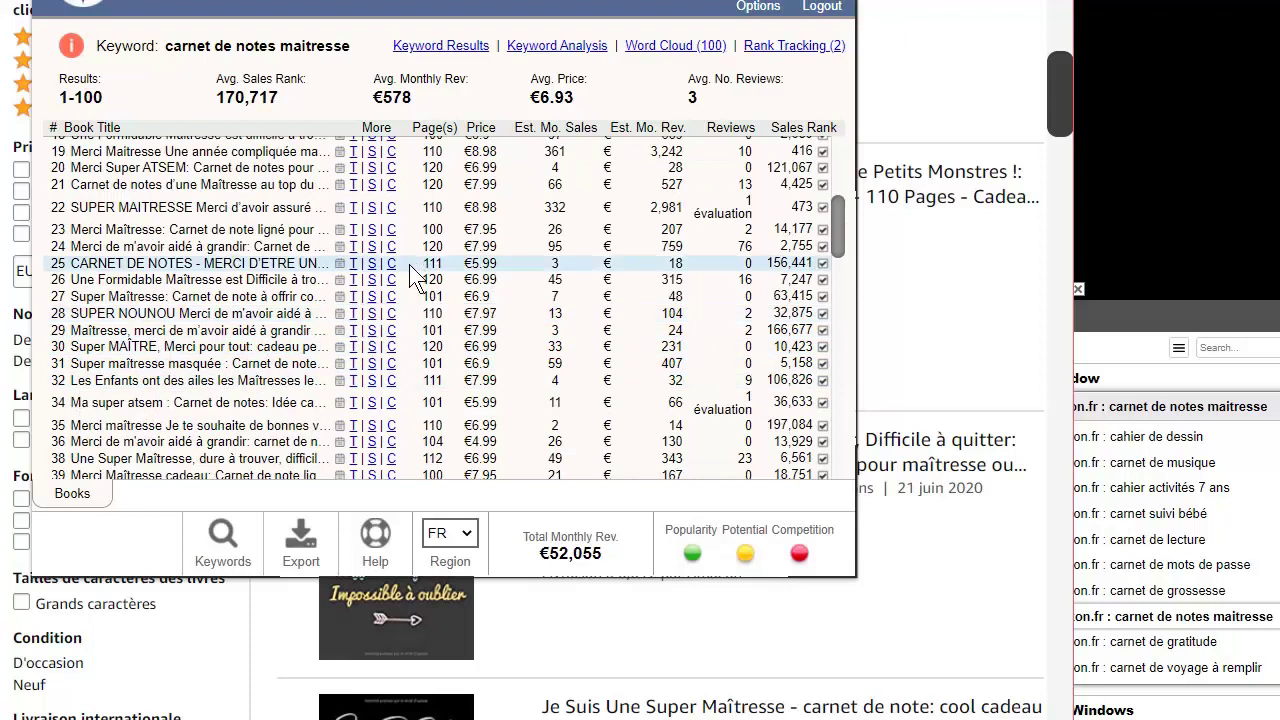
click(355, 316)
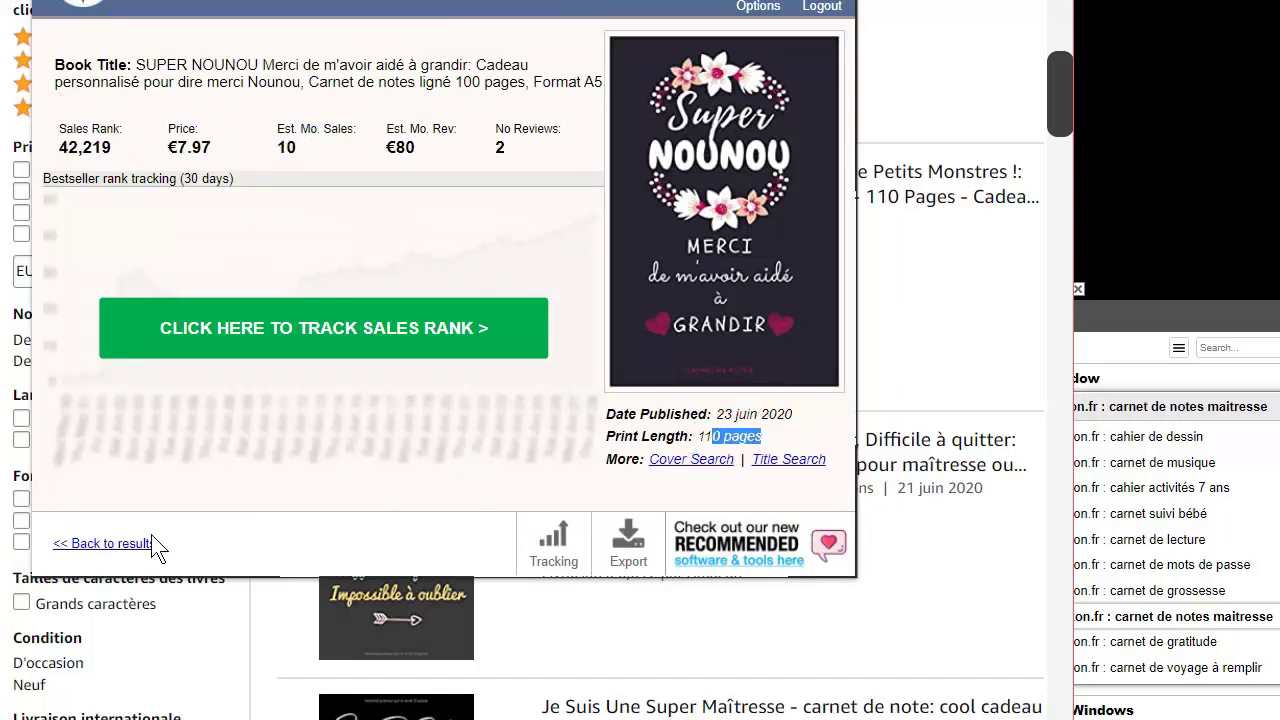
click(128, 545)
- Switch to the "carnet de gratitude" search and look over its first results on the Amazon page
click(1157, 641)
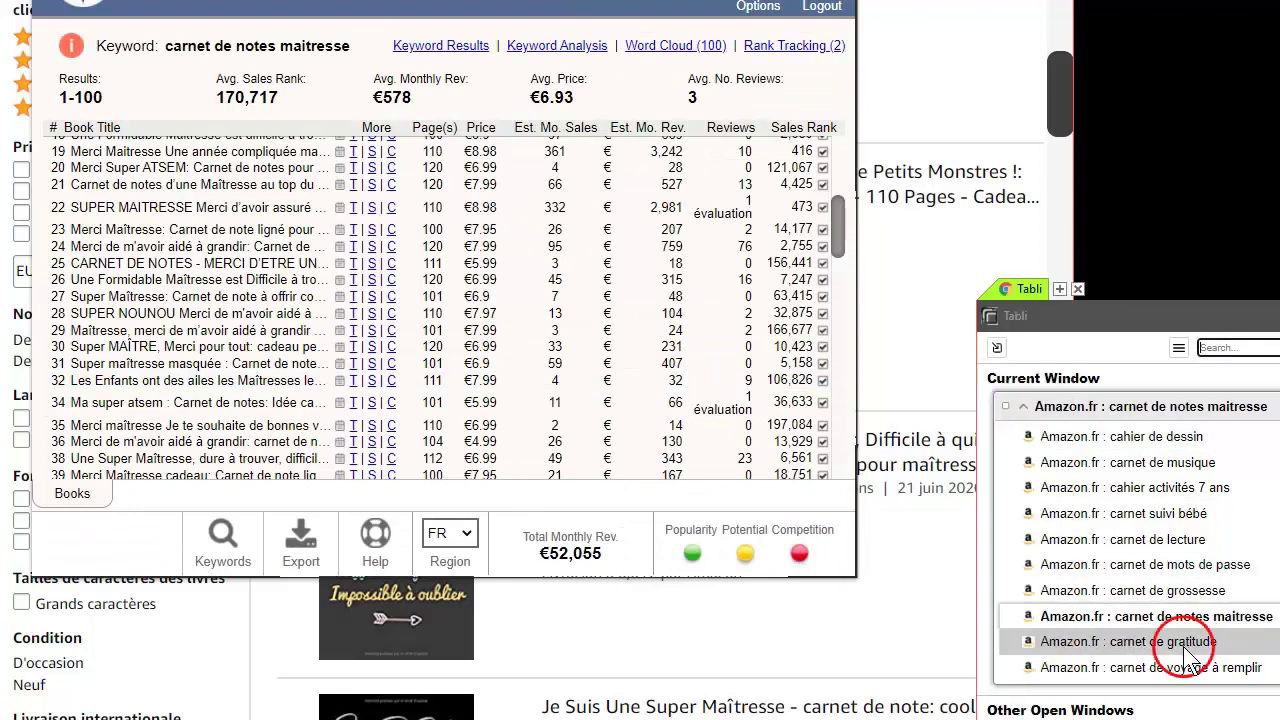
scroll(676, 383, up, 15)
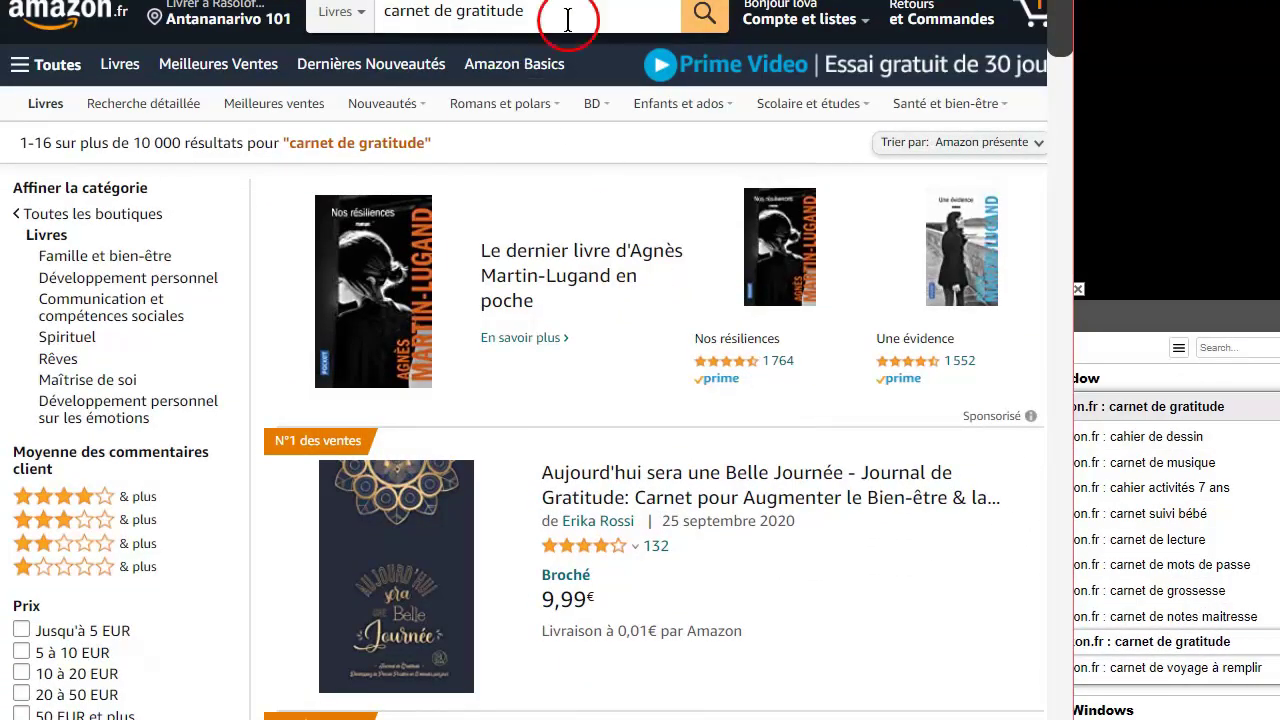
click(465, 14)
scroll(1010, 600, down, 7)
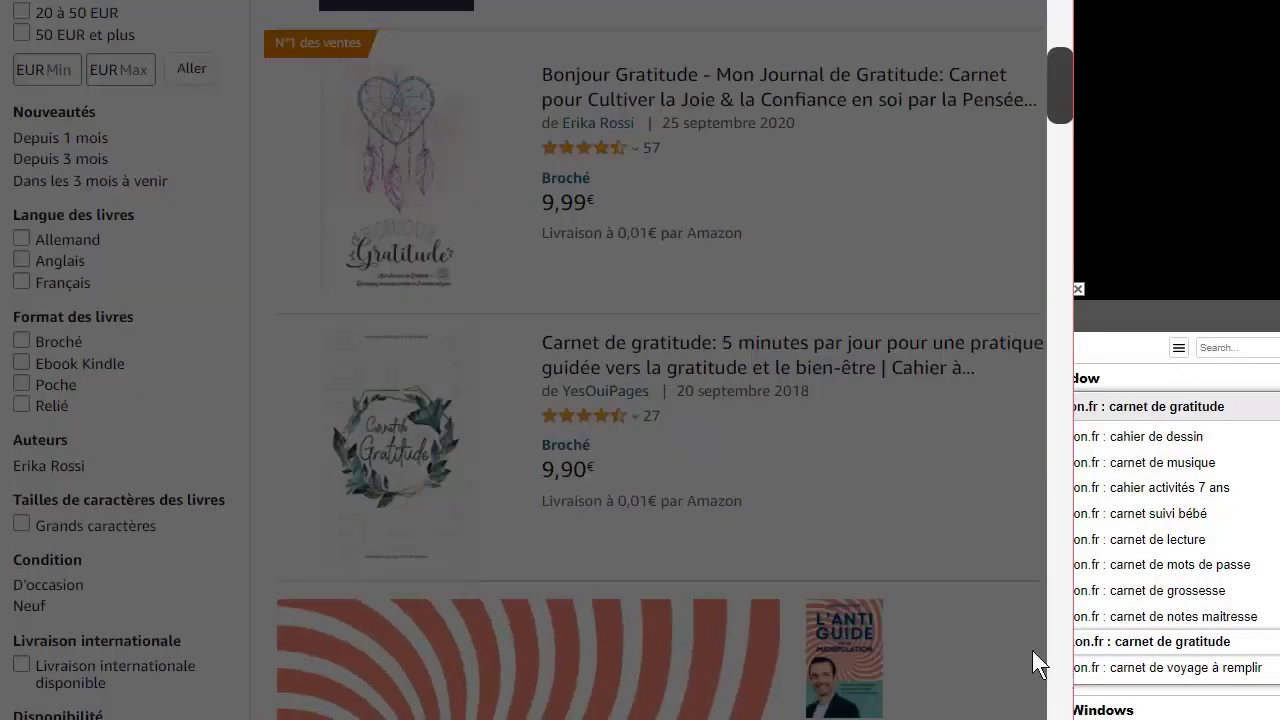
scroll(976, 482, up, 4)
scroll(976, 482, up, 3)
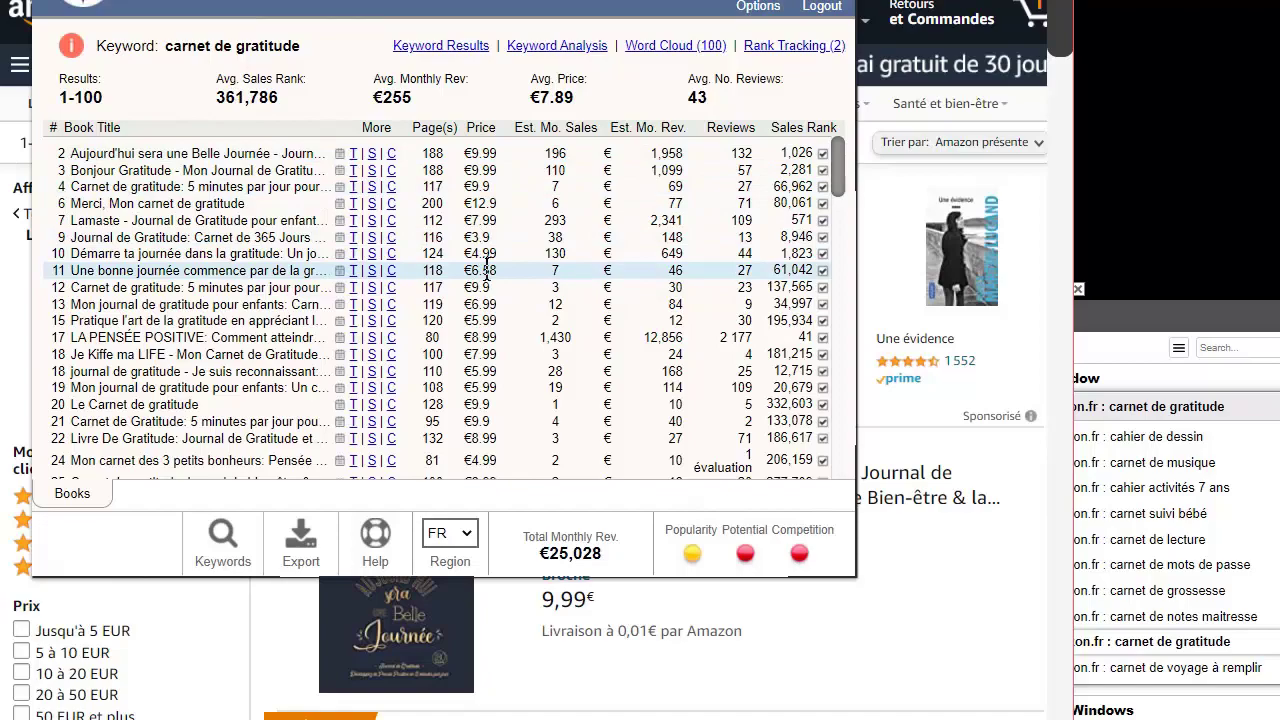
- Look through the analysed "carnet de gratitude" book list for related titles, and return to its beginning
drag(845, 178, 832, 140)
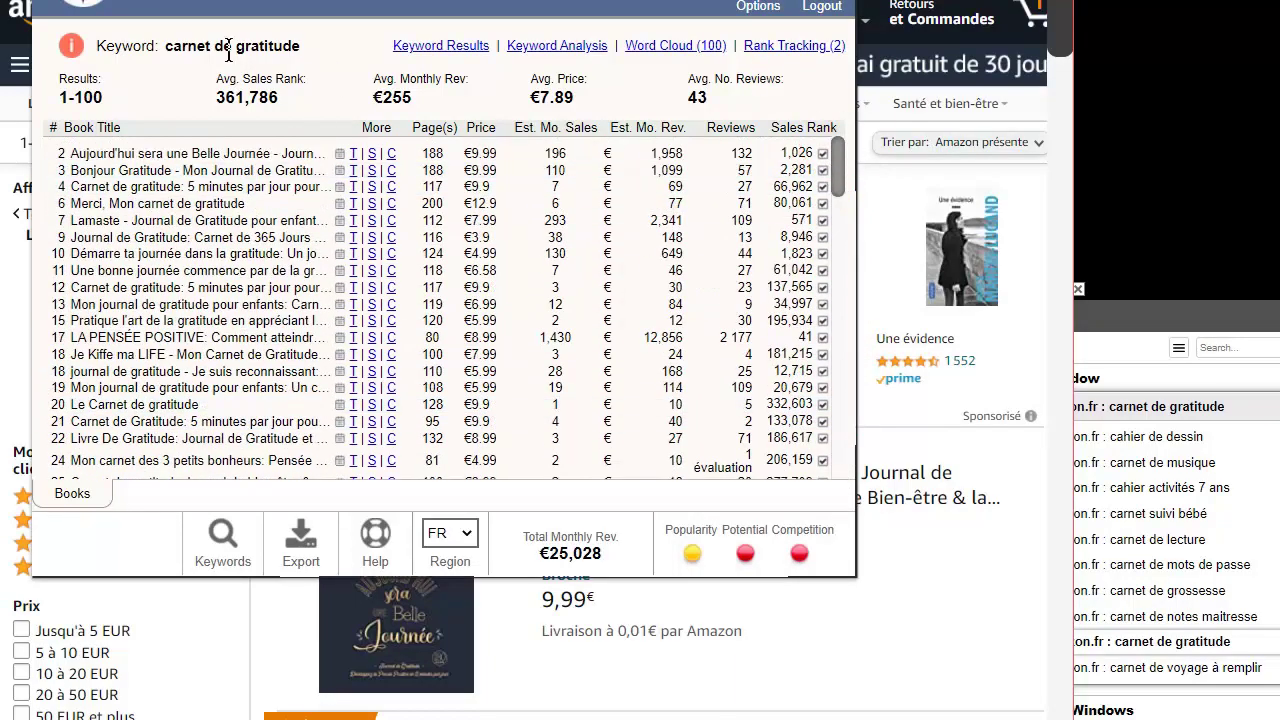
scroll(140, 300, down, 9)
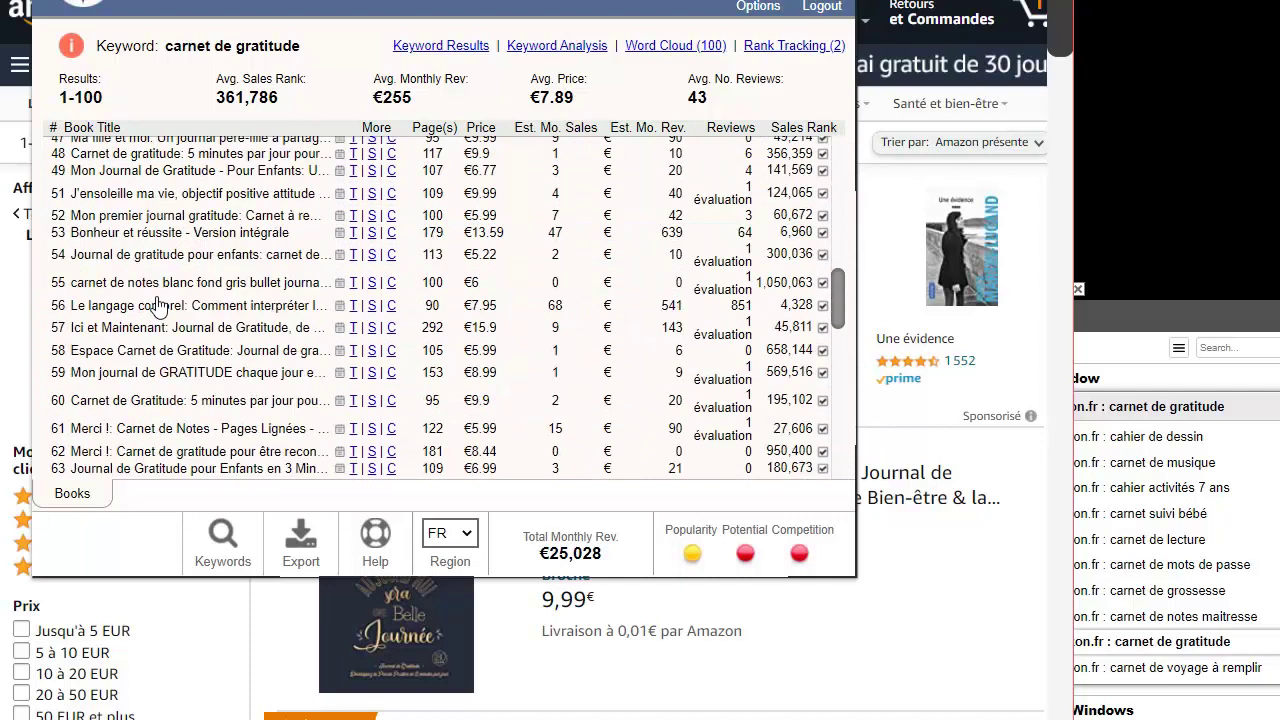
scroll(157, 305, down, 2)
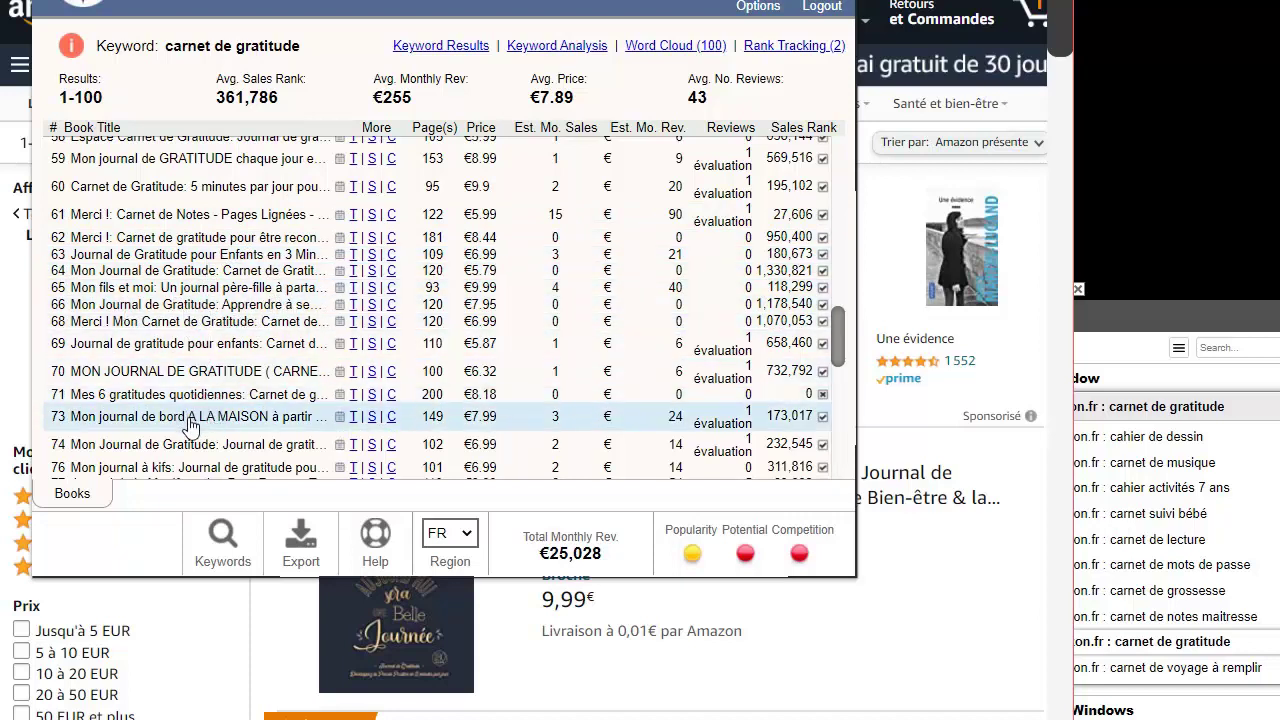
scroll(228, 450, down, 2)
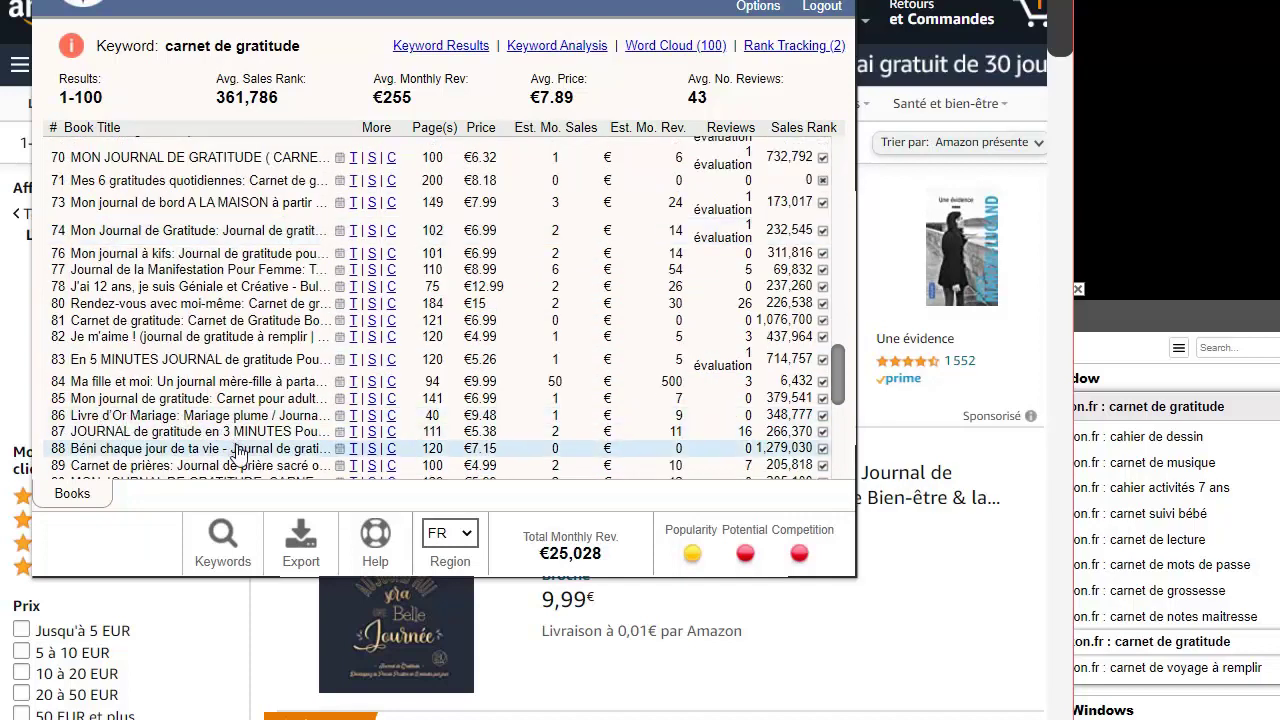
scroll(220, 460, down, 1)
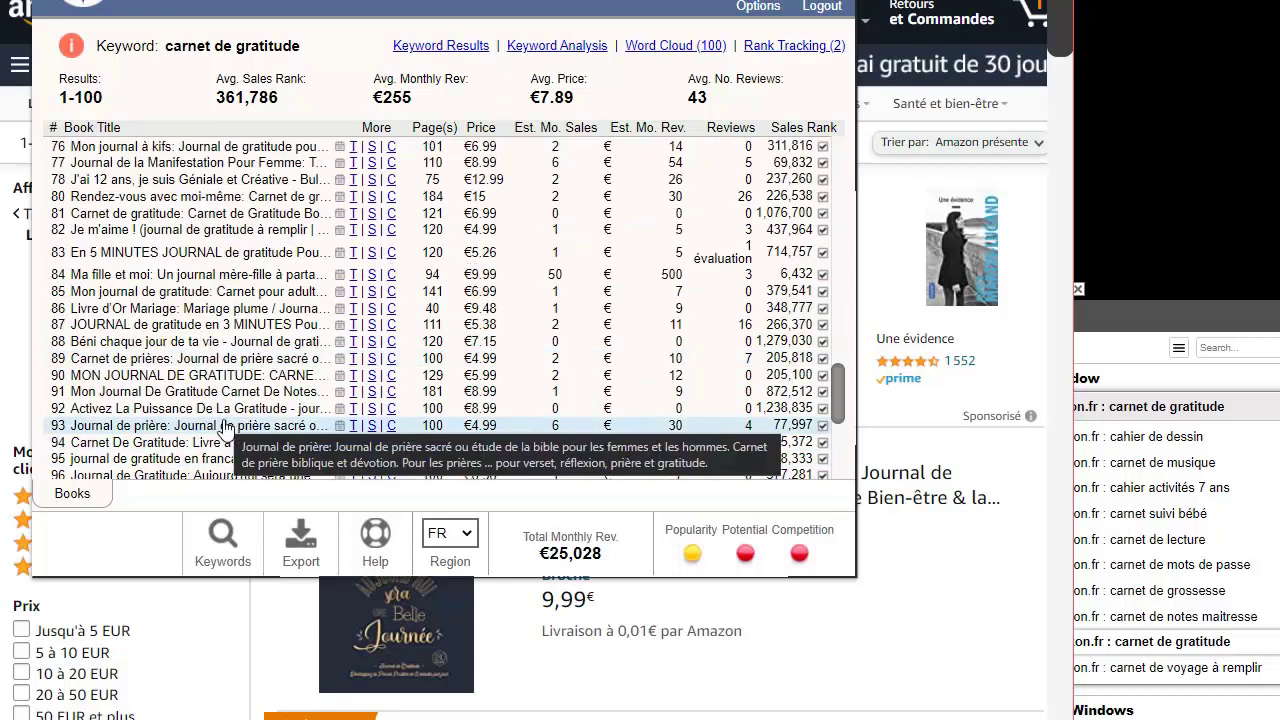
scroll(357, 350, up, 5)
scroll(357, 350, up, 6)
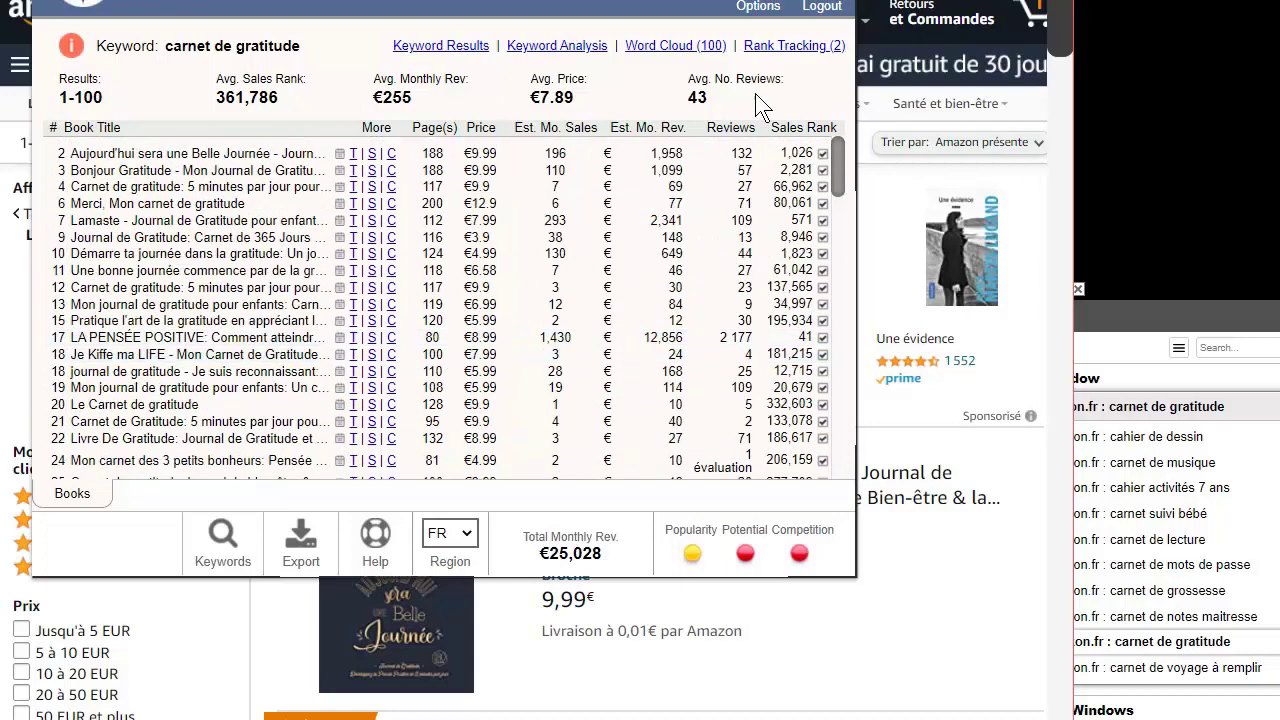
- Sort the books by ascending sales rank, check the estimated sales and rank of "Mon journal PRIERES & GRATITUDE", and return to the list
click(798, 128)
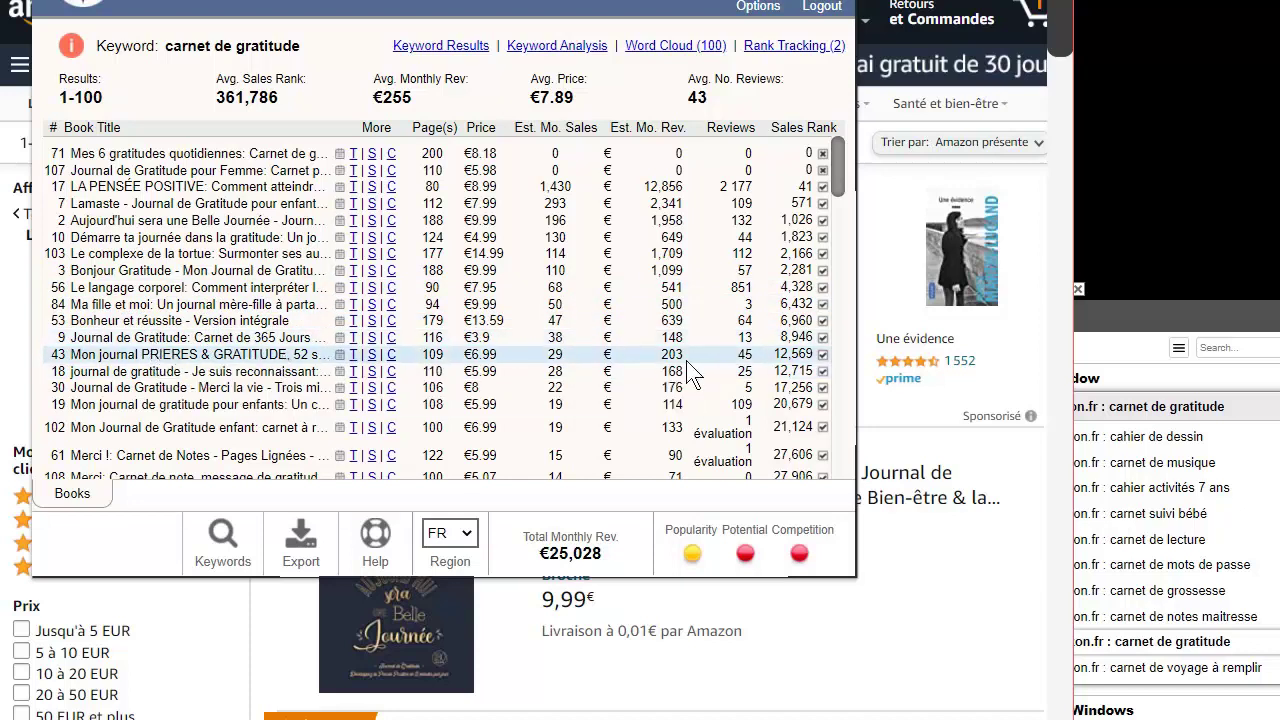
click(355, 353)
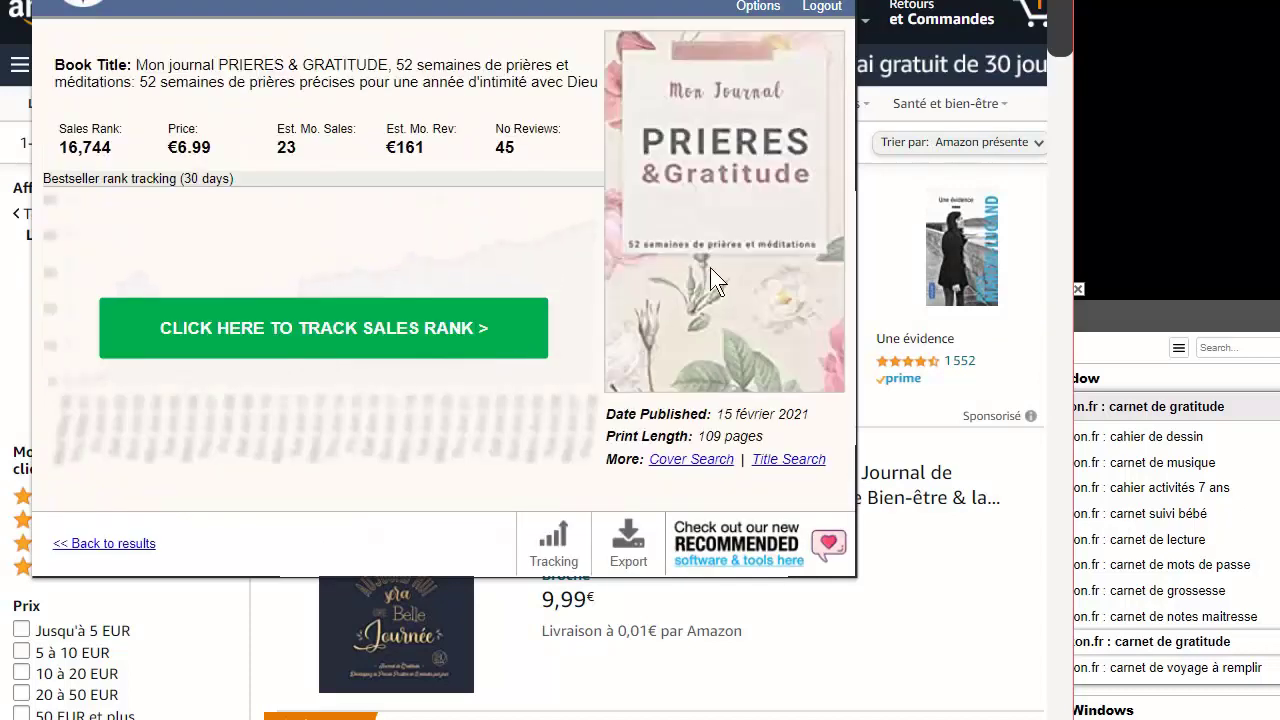
drag(280, 140, 347, 167)
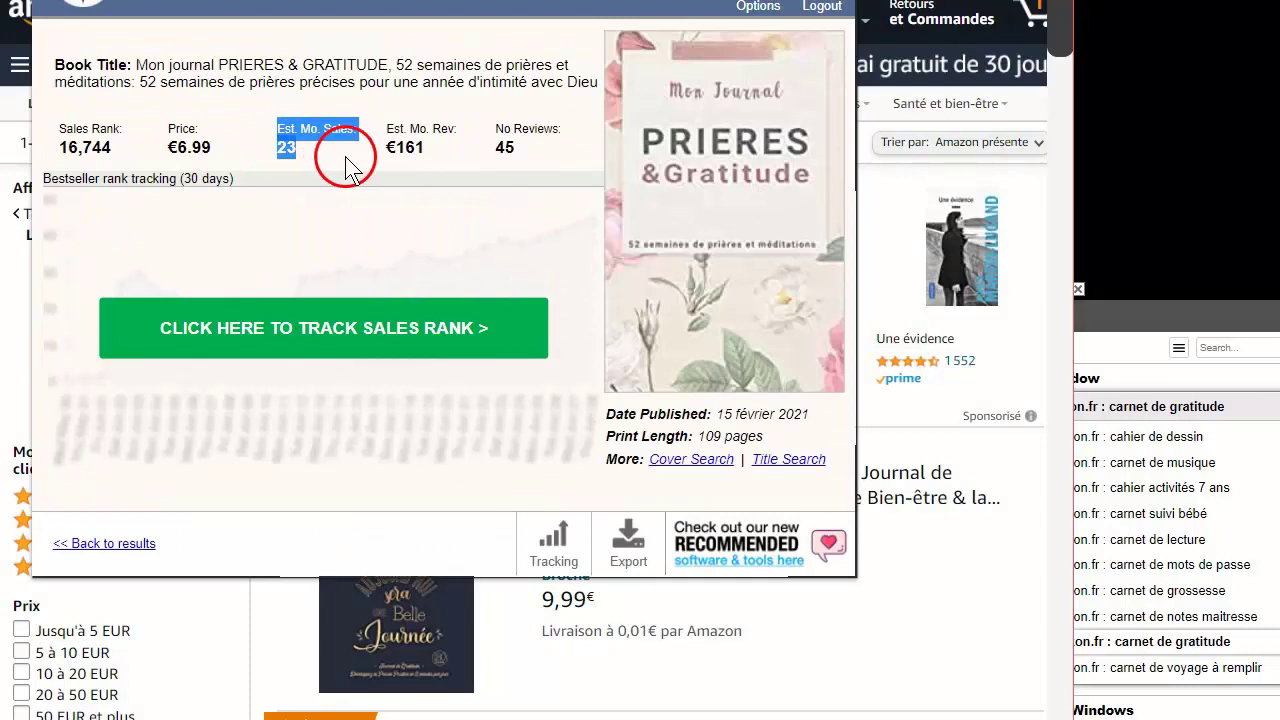
drag(177, 152, 199, 155)
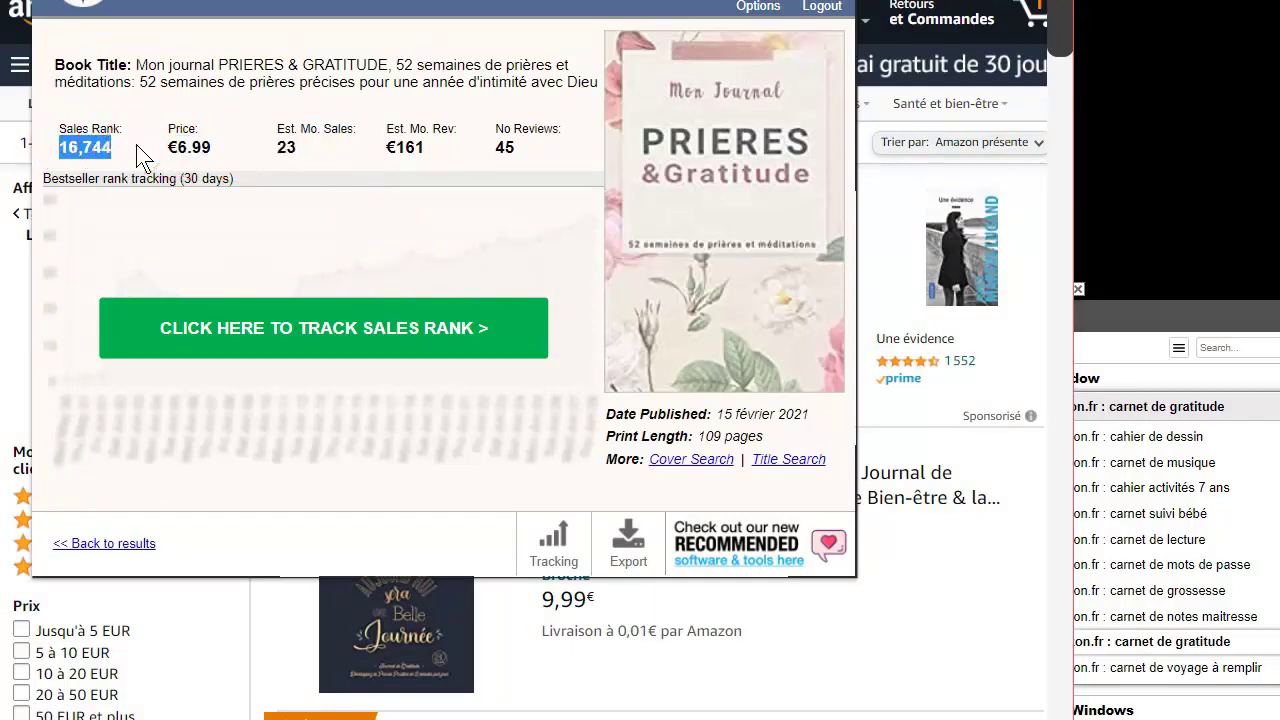
drag(111, 150, 63, 127)
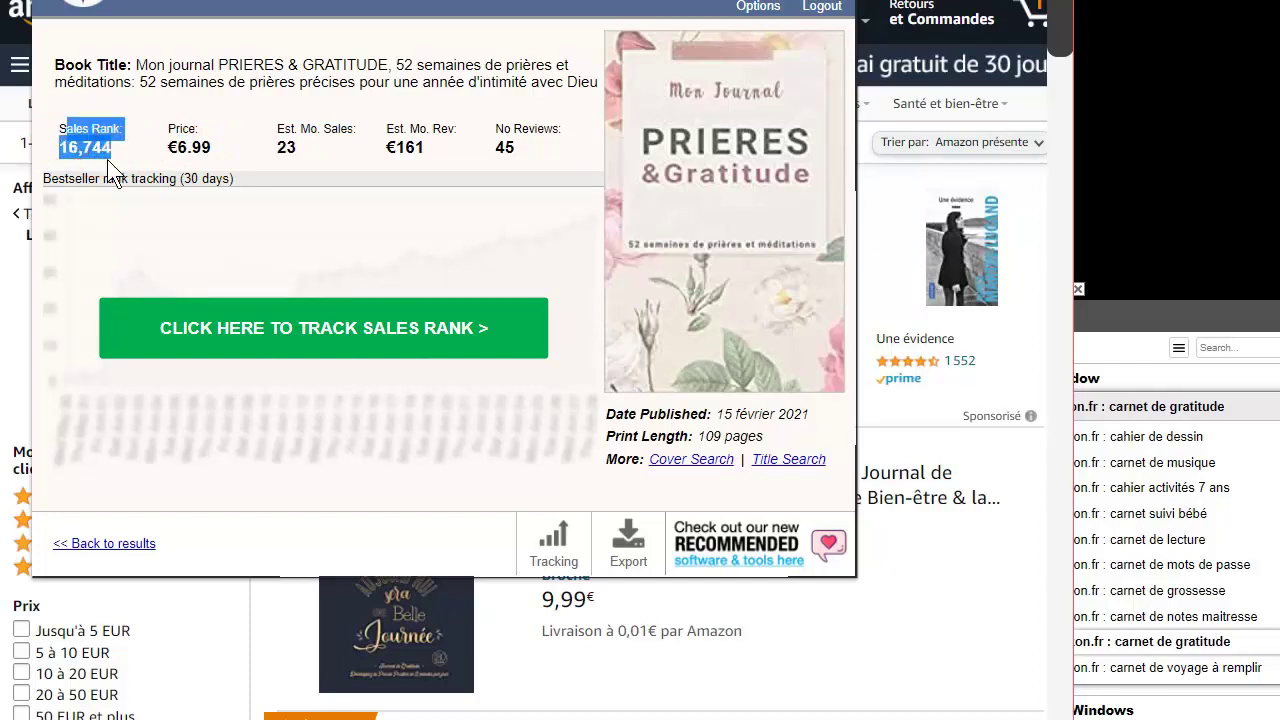
click(117, 545)
- Examine the rank-sorted "carnet de gratitude" list for the estimated monthly sales and titles of its mid-ranked books
scroll(257, 366, down, 8)
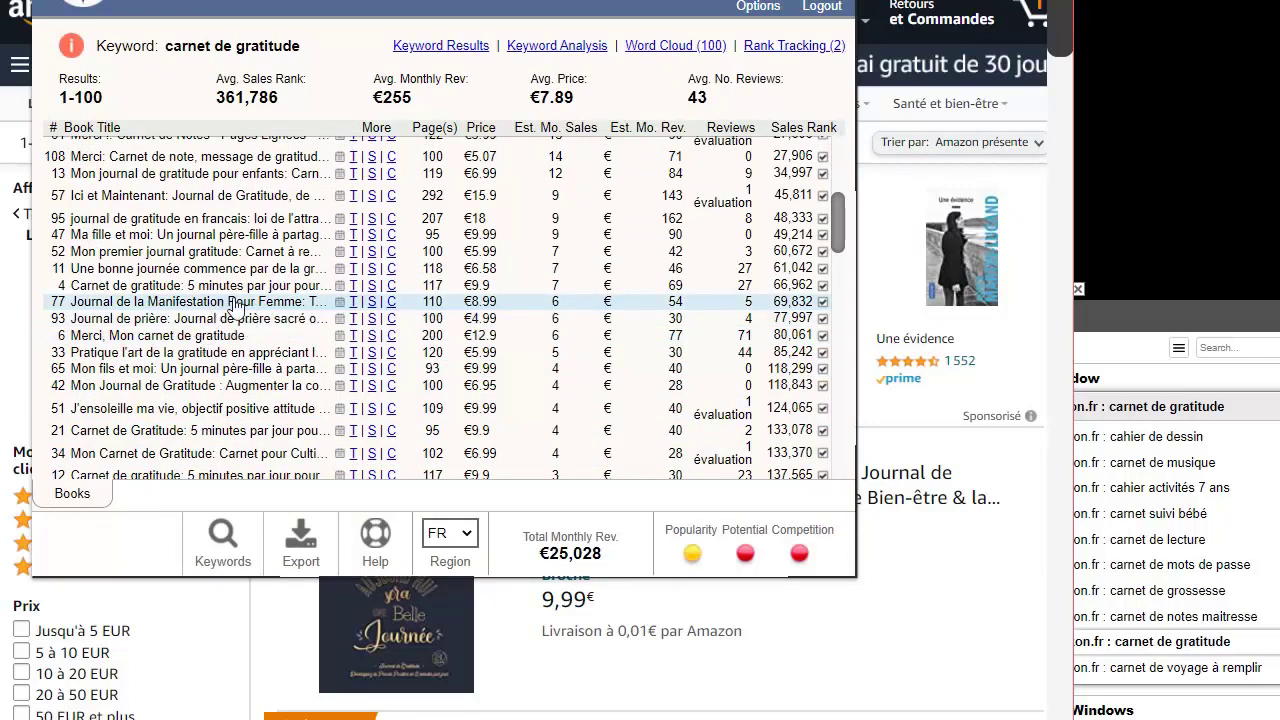
scroll(250, 320, down, 5)
scroll(240, 332, down, 6)
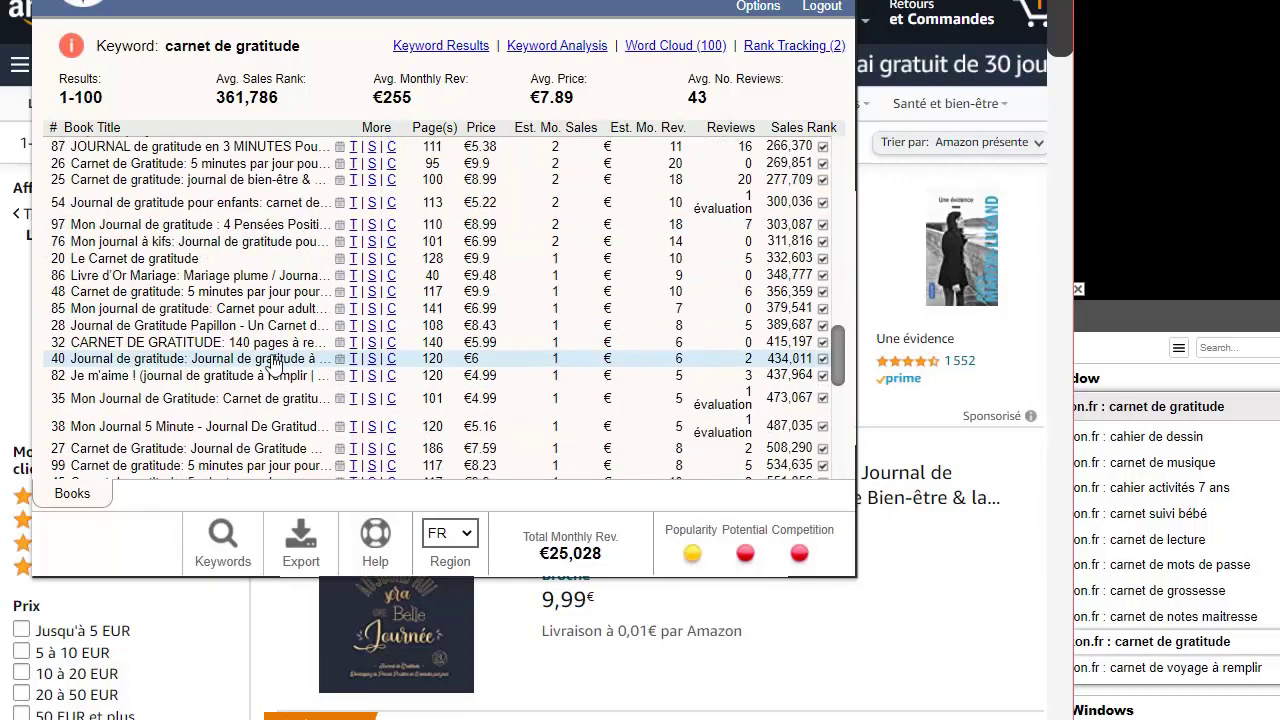
scroll(270, 355, up, 12)
scroll(270, 355, down, 6)
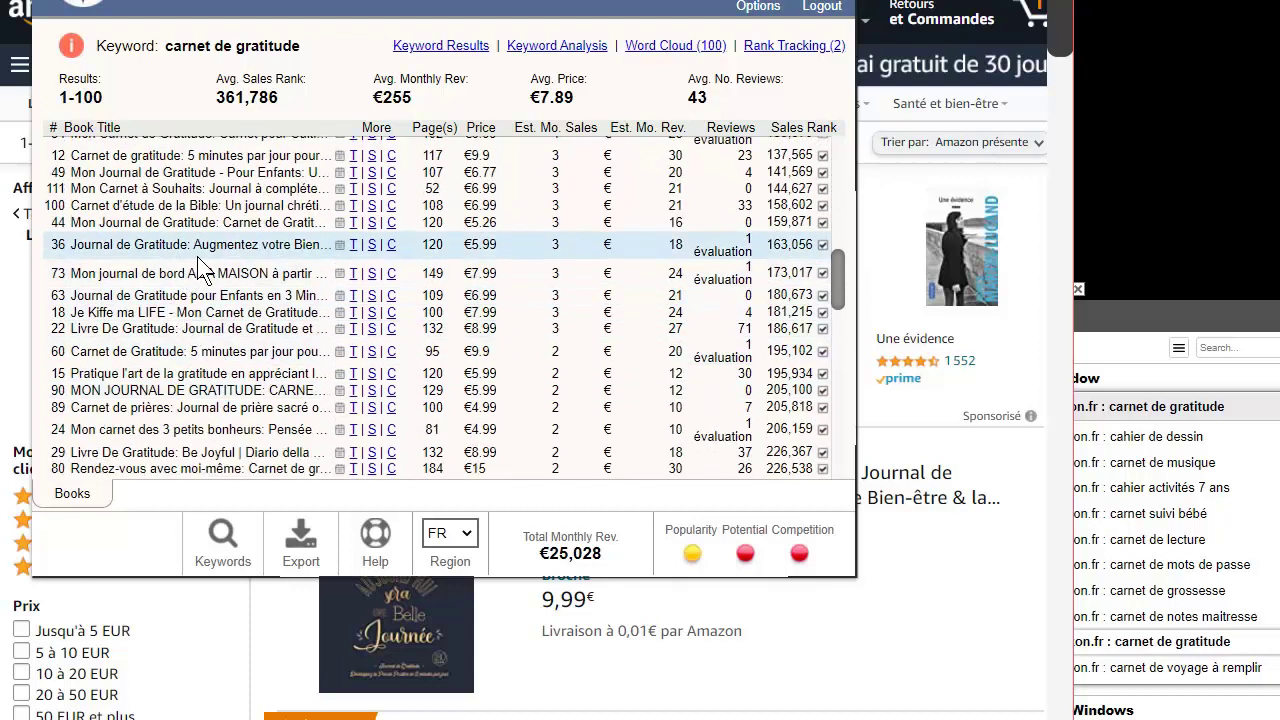
scroll(228, 330, down, 1)
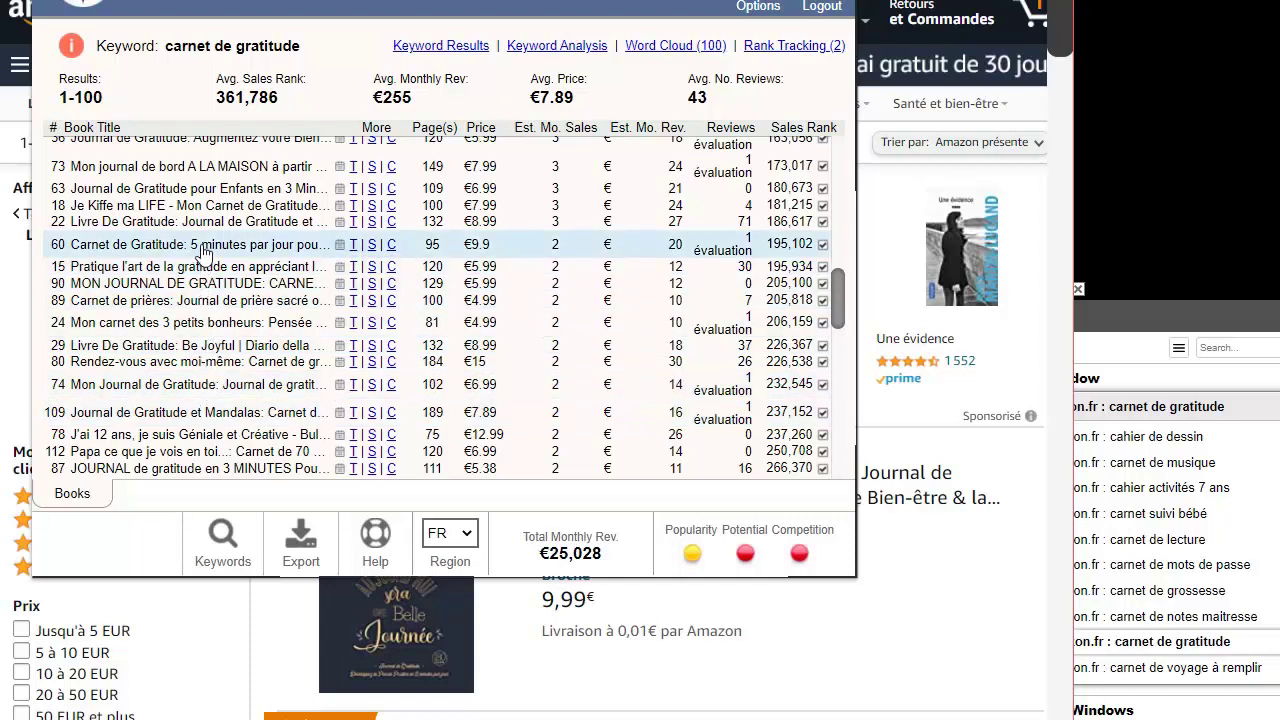
scroll(215, 368, down, 1)
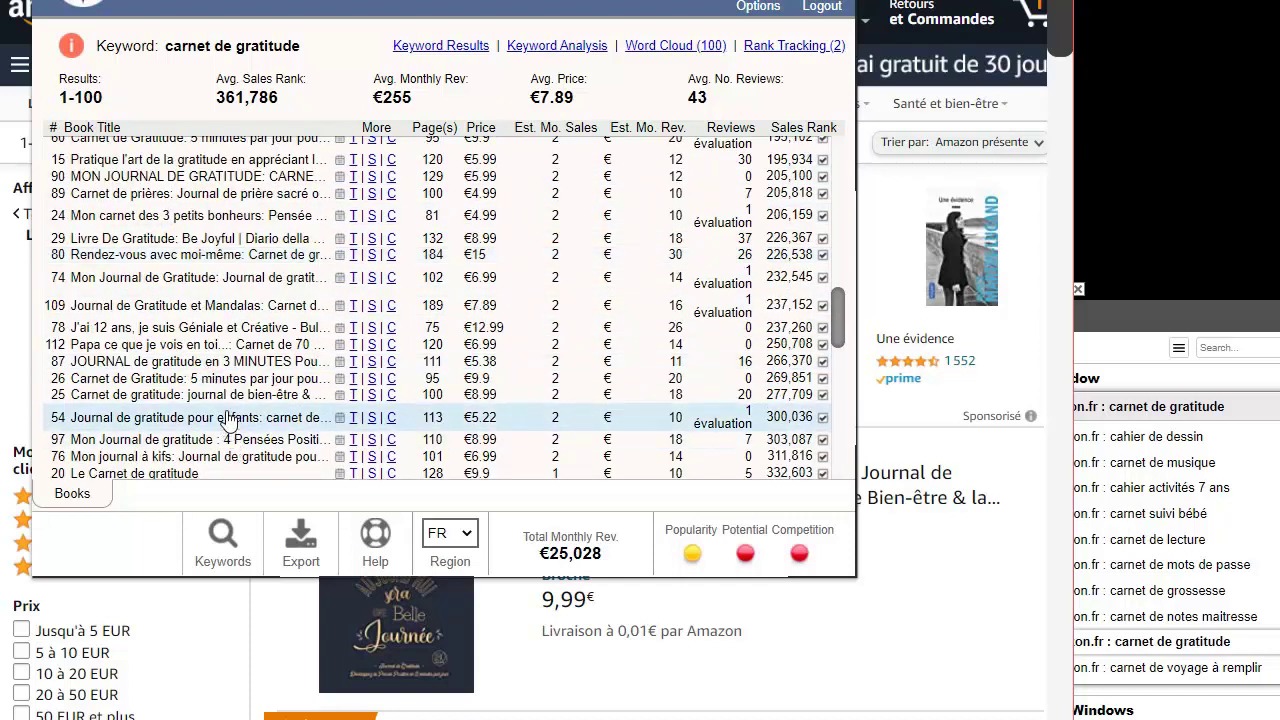
scroll(228, 362, down, 2)
scroll(229, 370, up, 5)
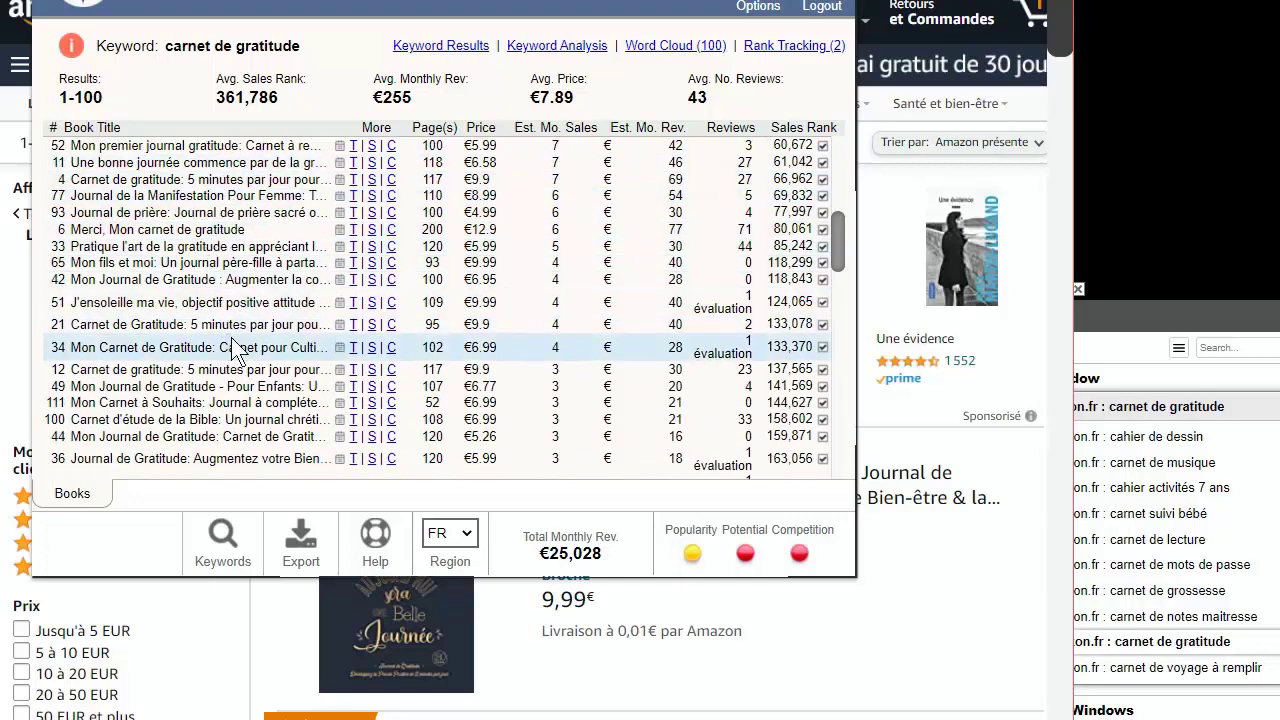
- Check the sales rank, price and estimated monthly sales of "Mon fils et moi", and return to the beginning of the book list
click(355, 263)
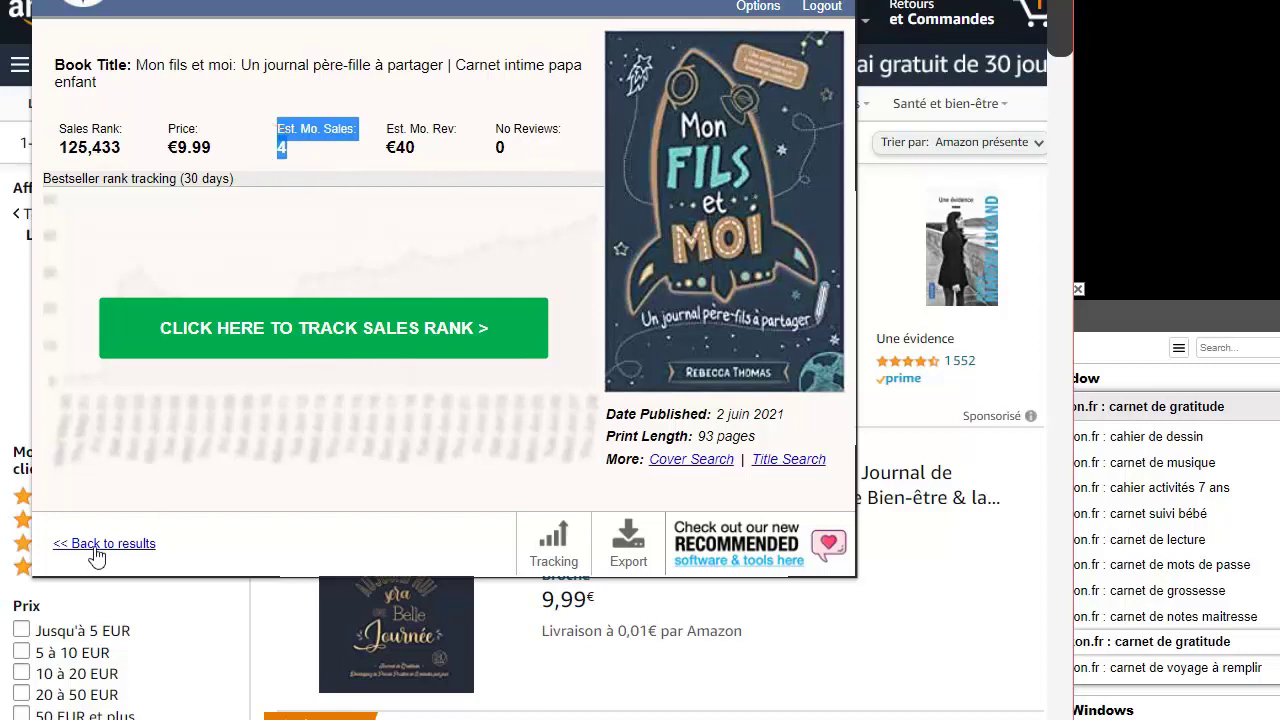
drag(58, 130, 203, 138)
click(243, 156)
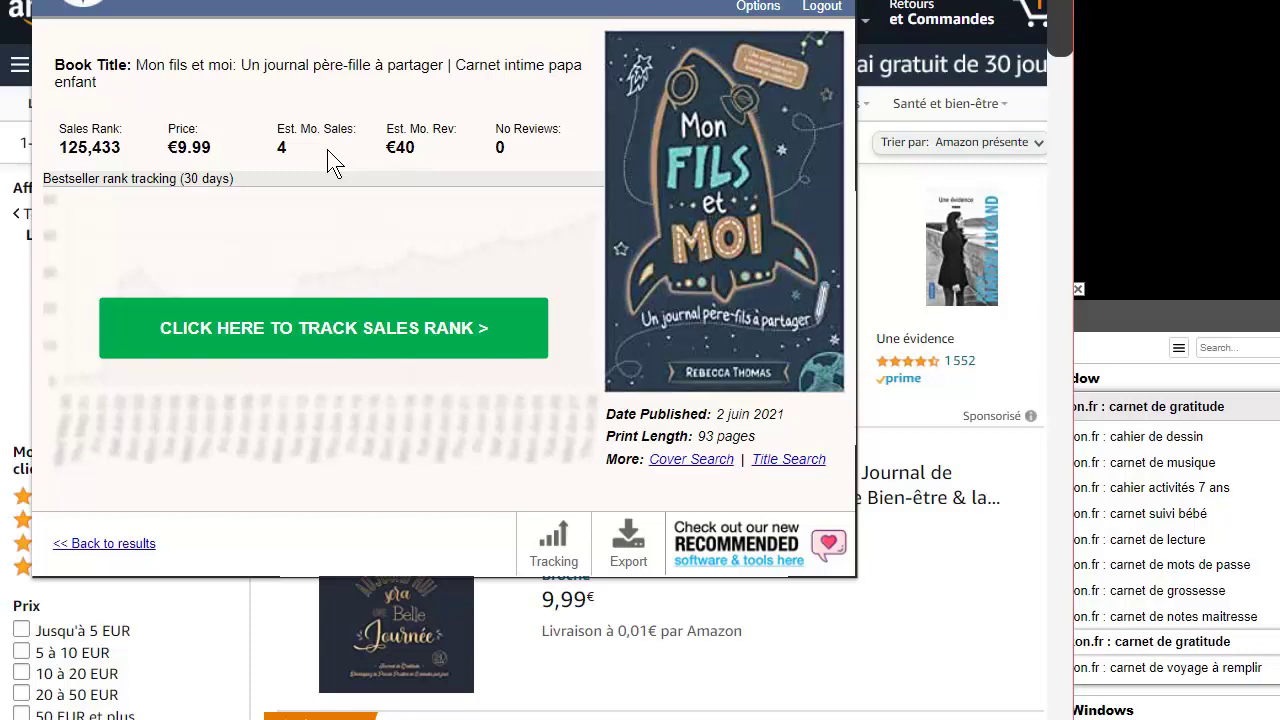
click(137, 553)
scroll(587, 355, down, 10)
scroll(587, 355, up, 10)
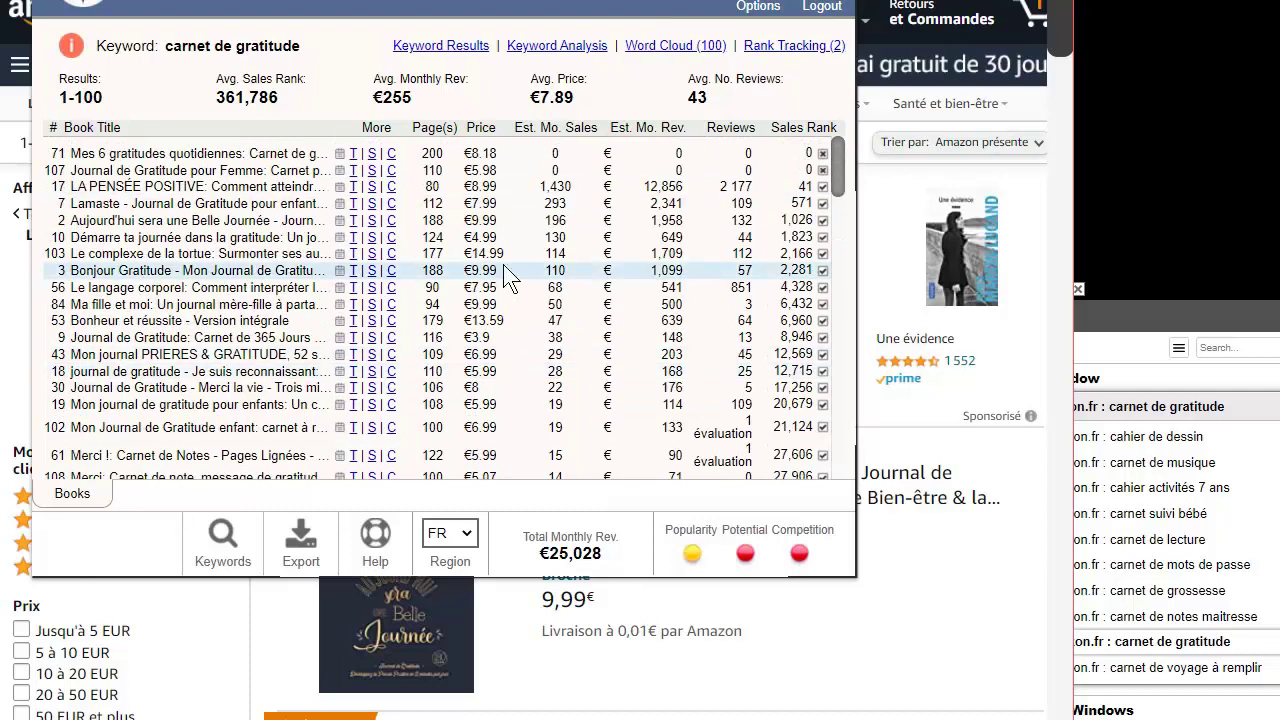
- Switch to the "carnet de voyage à remplir" search, open its book analysis and look through the listed travel journals
click(1207, 675)
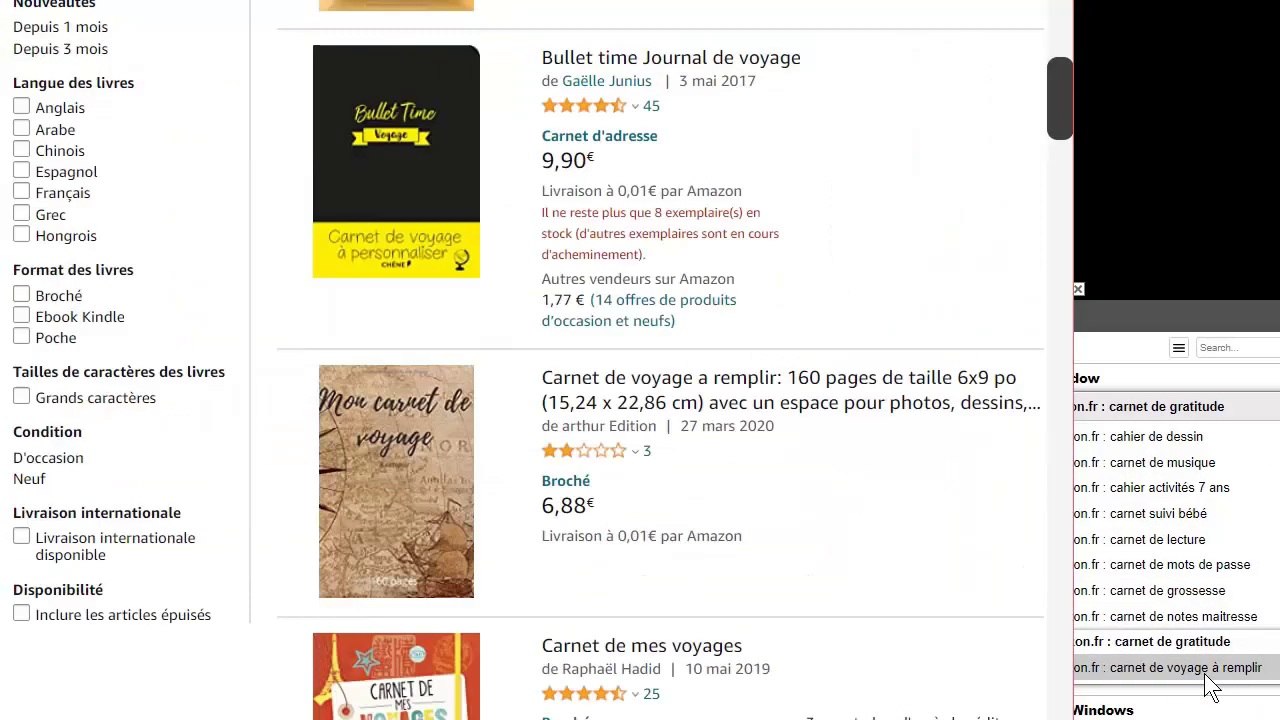
click(790, 2)
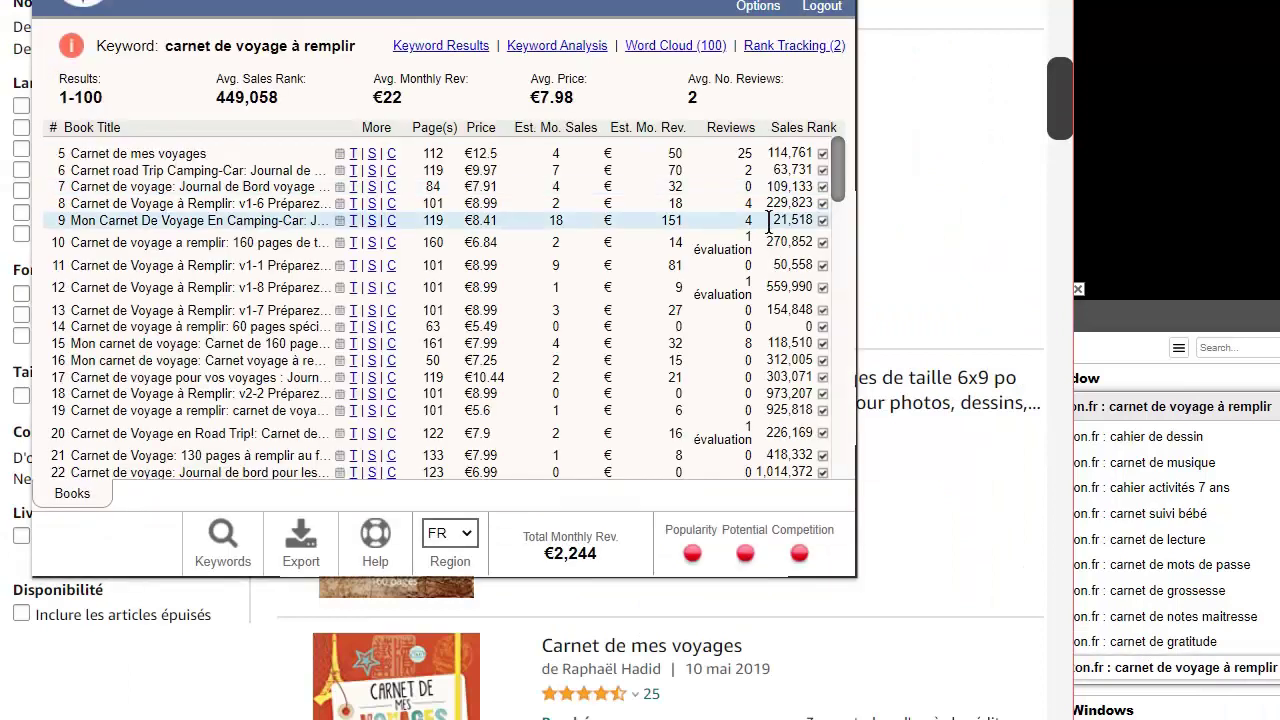
scroll(145, 180, down, 4)
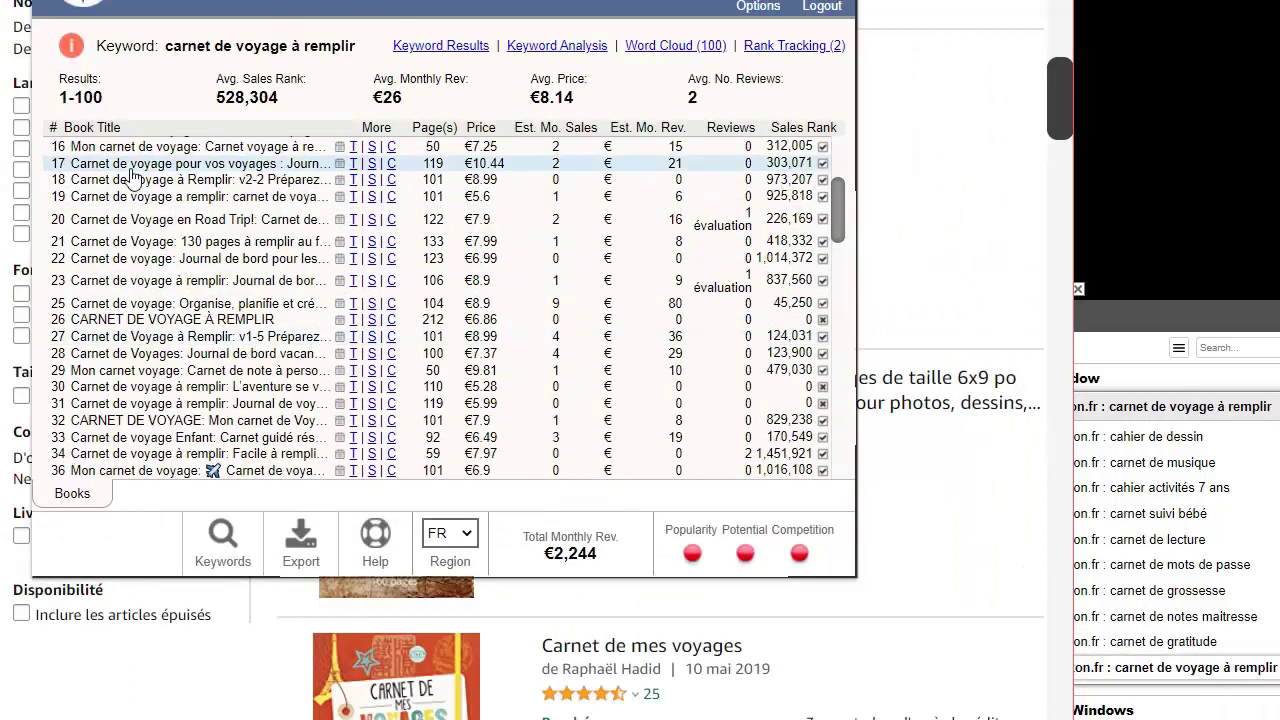
scroll(367, 321, down, 9)
scroll(450, 300, down, 4)
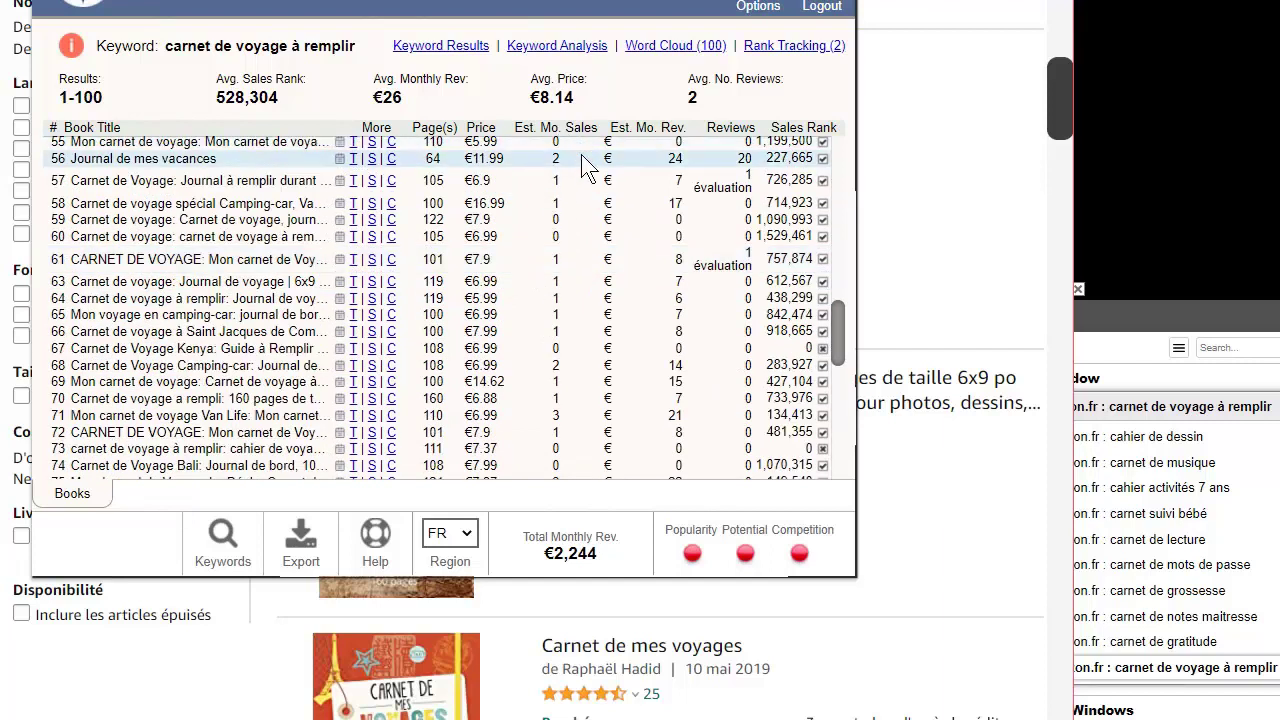
scroll(545, 350, down, 4)
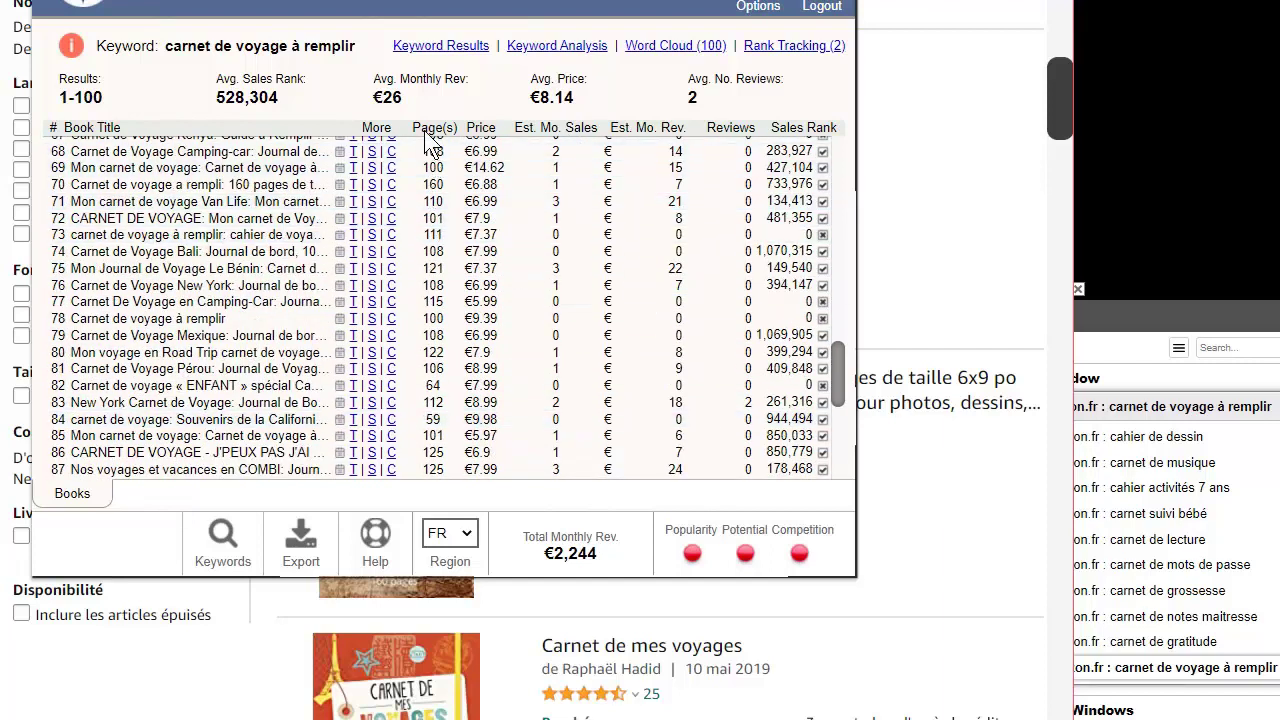
scroll(430, 205, down, 2)
scroll(450, 350, up, 2)
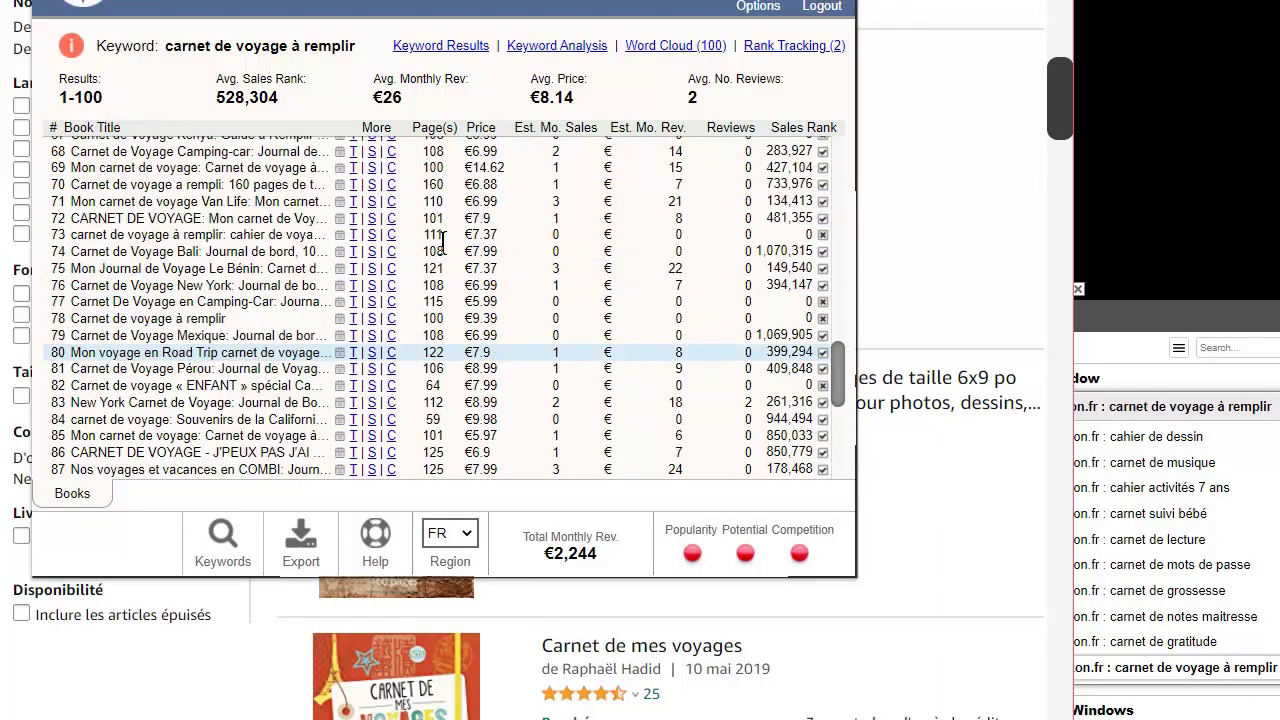
- Examine the whole "carnet de voyage à remplir" list for page counts and prices, and return to its summary figures
drag(164, 45, 337, 49)
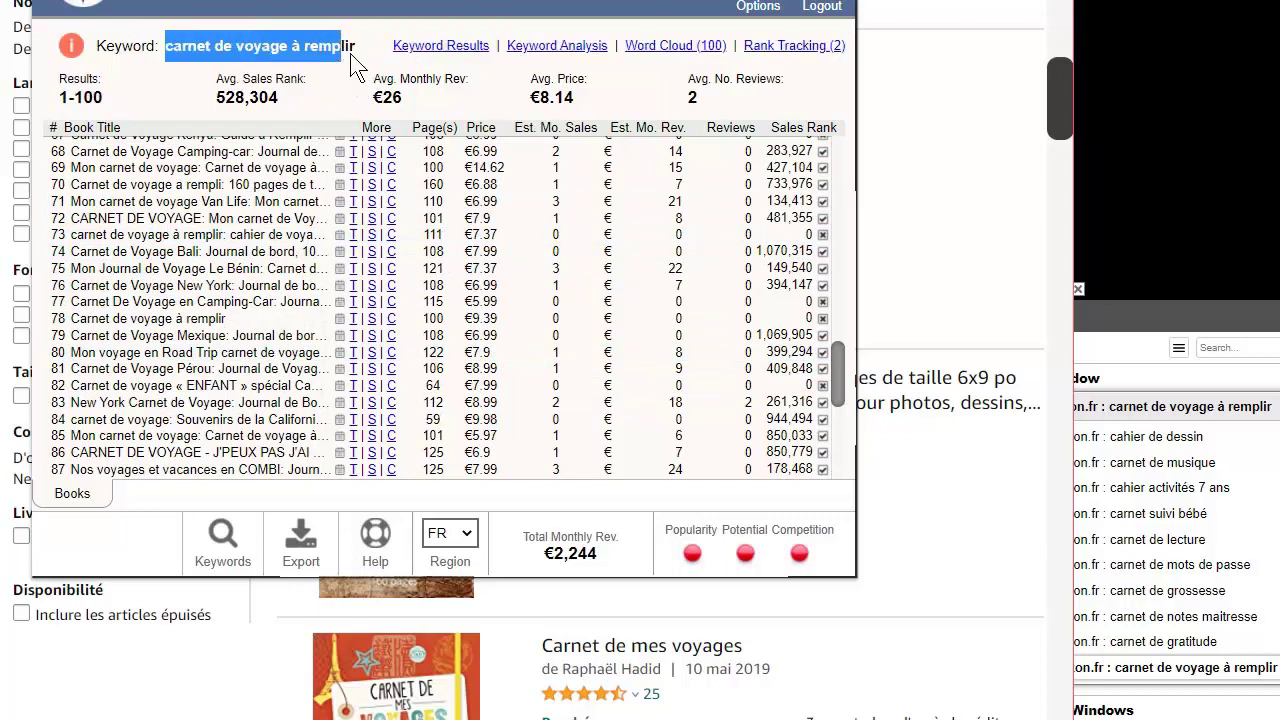
click(440, 290)
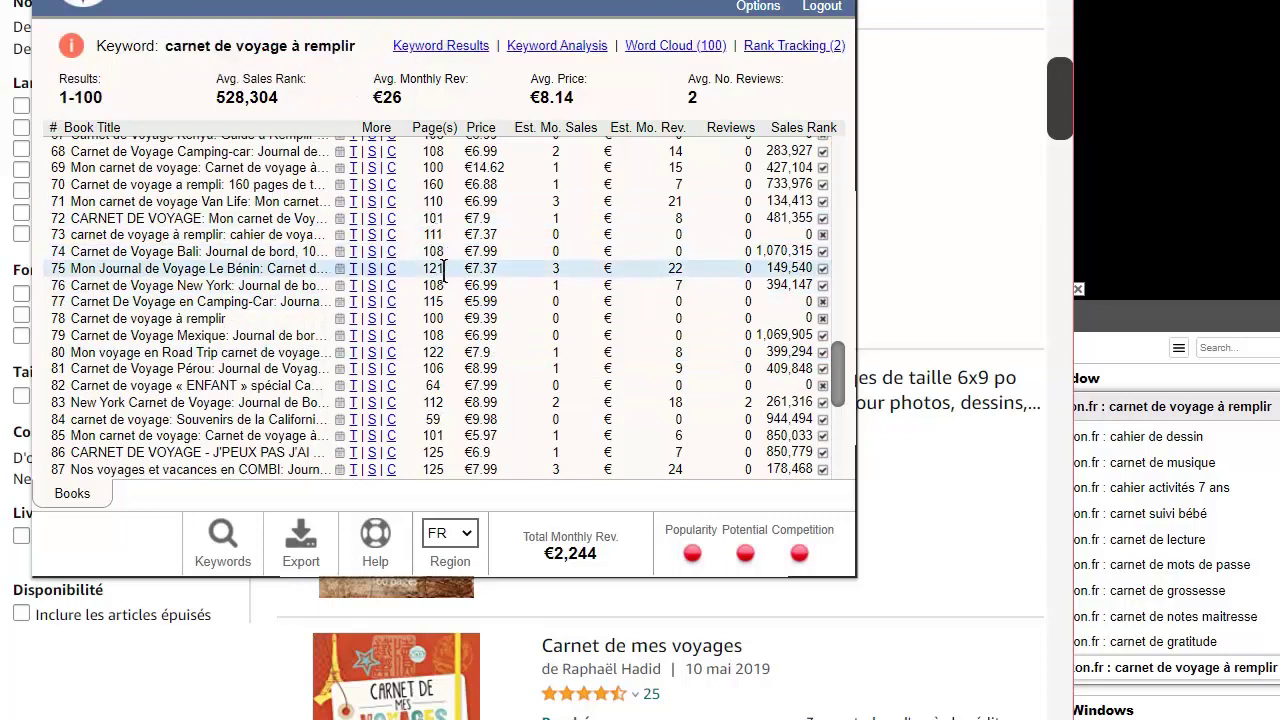
scroll(435, 210, down, 7)
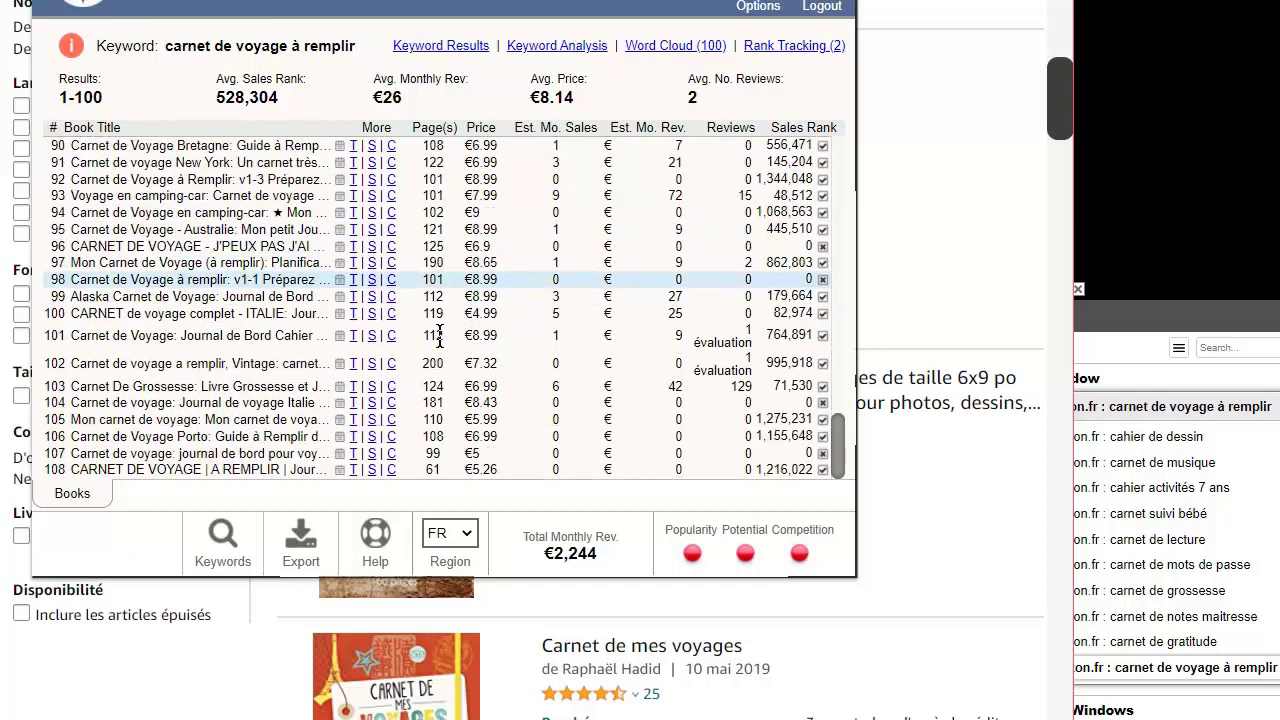
scroll(440, 300, up, 10)
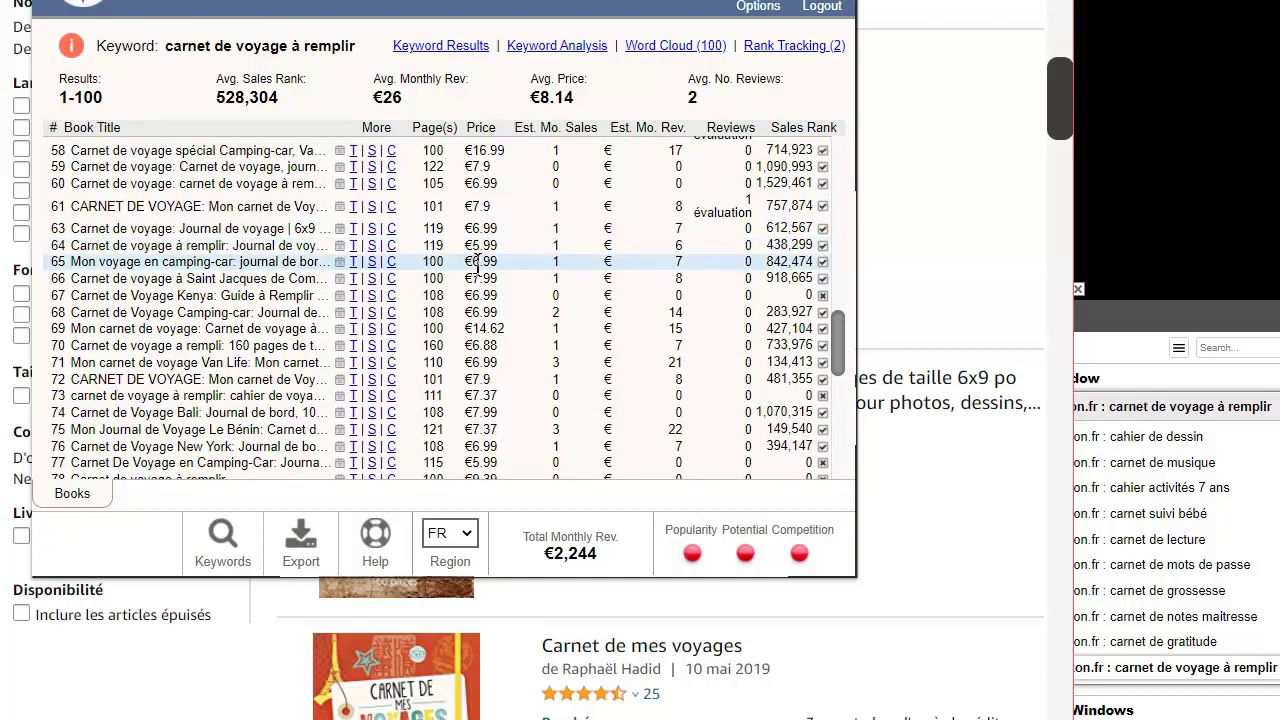
scroll(450, 270, up, 15)
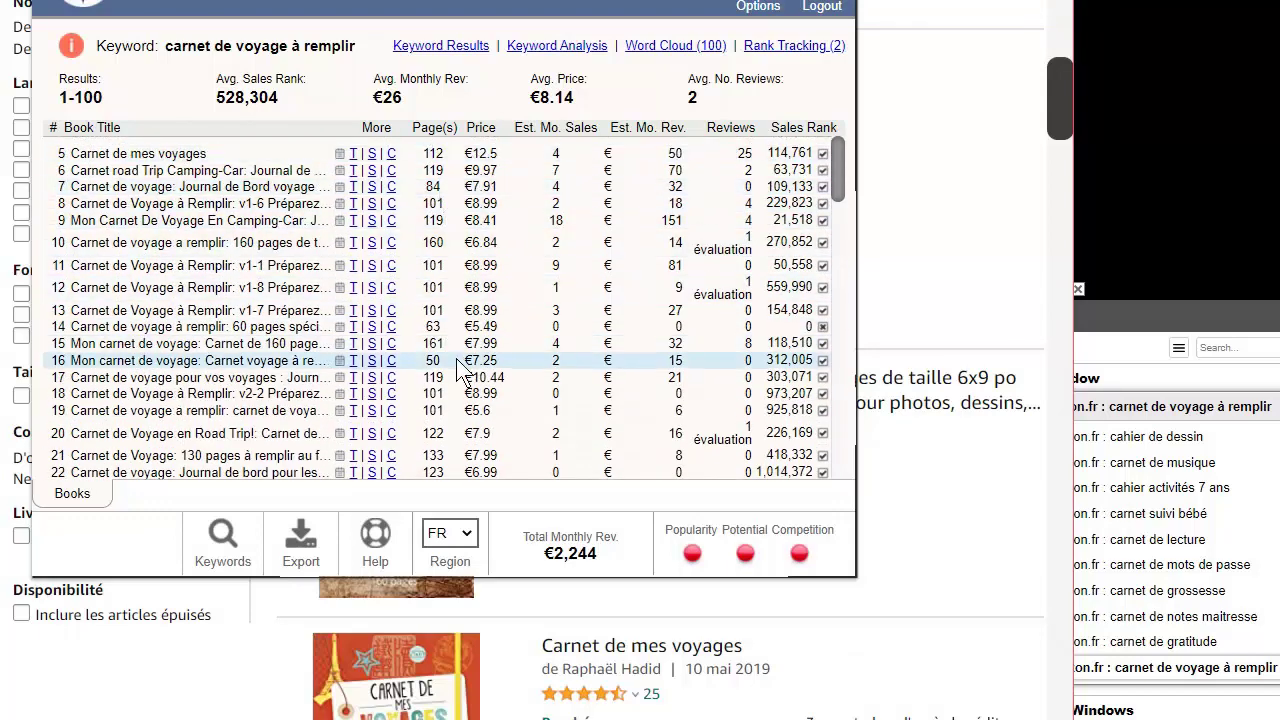
scroll(462, 370, down, 7)
scroll(462, 373, down, 18)
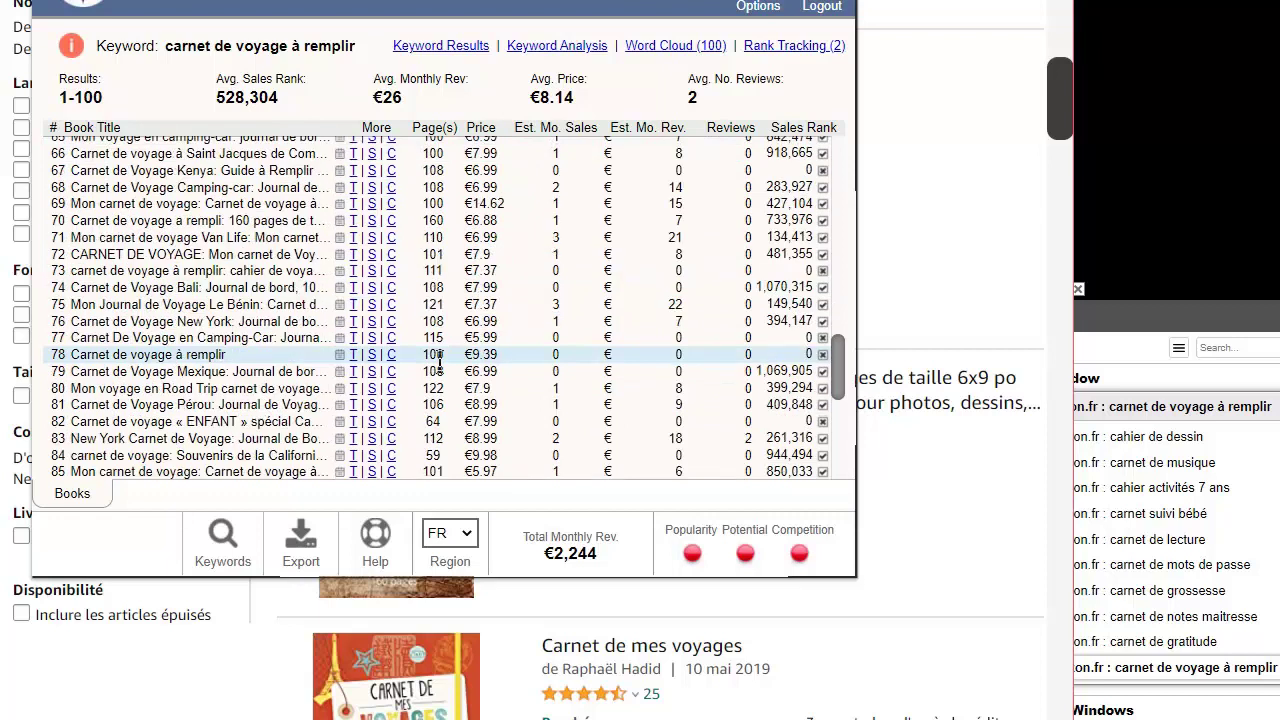
scroll(440, 363, up, 20)
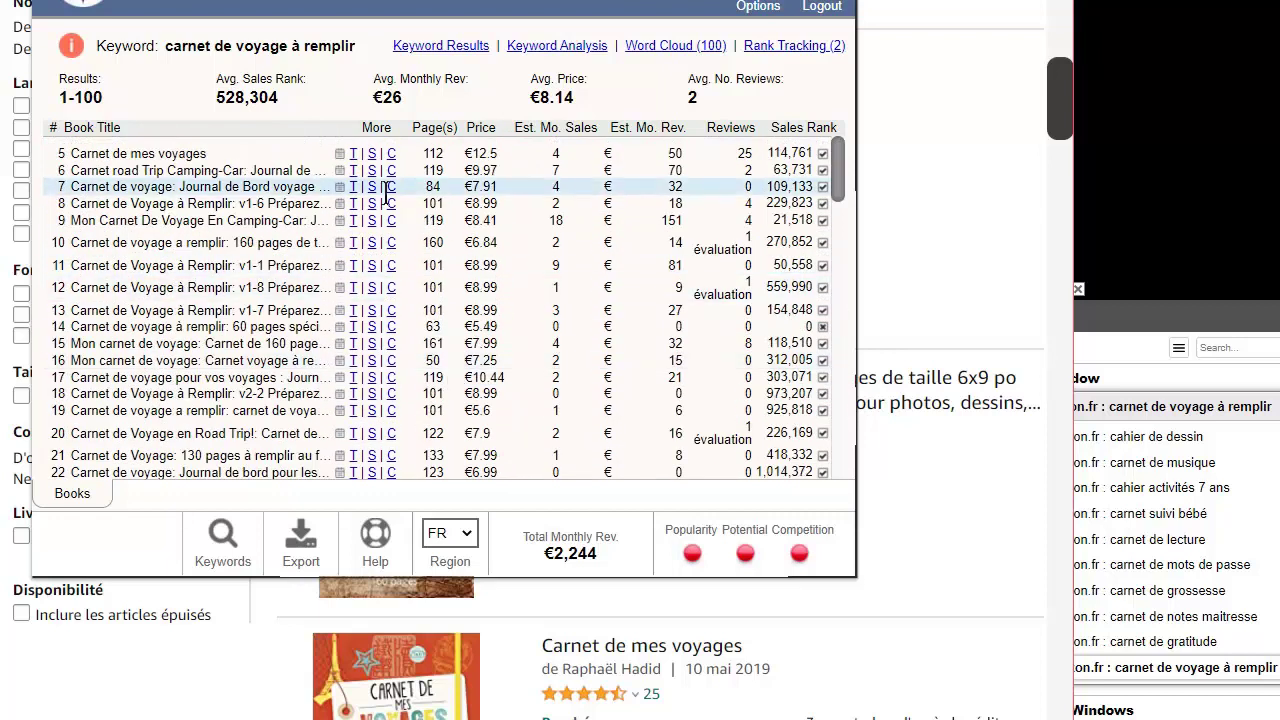
drag(100, 97, 58, 110)
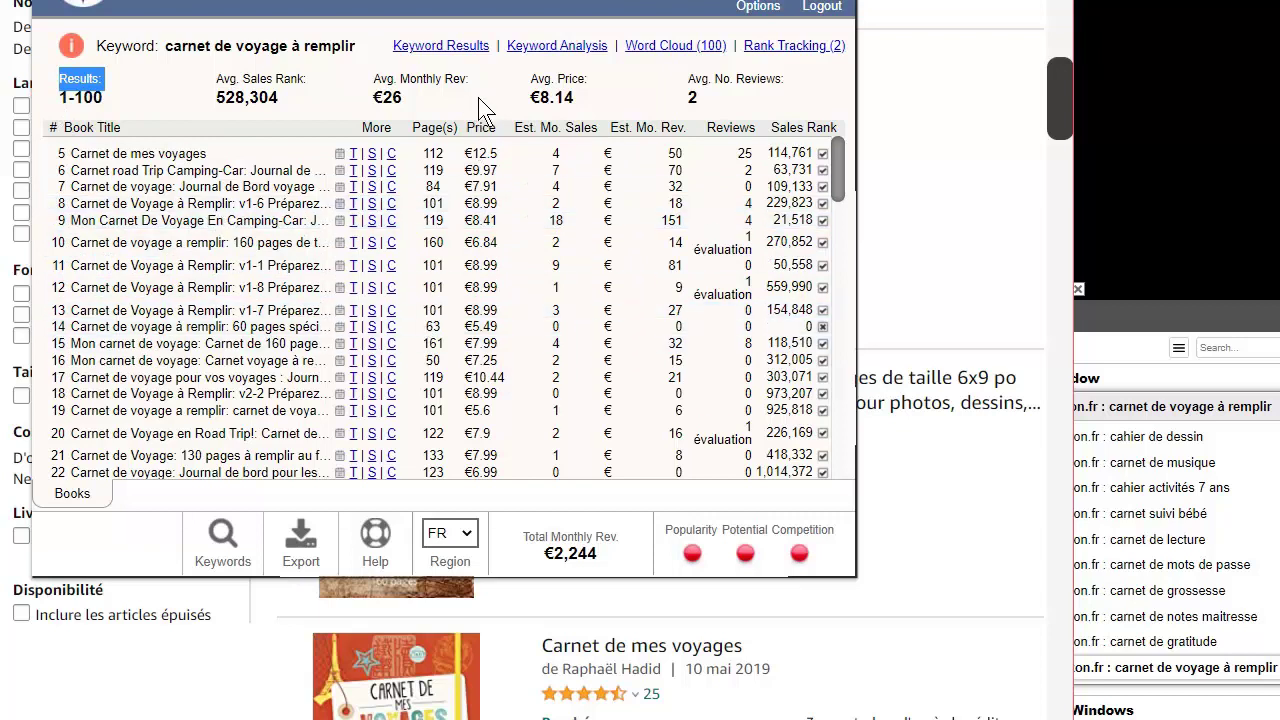
- Look over the travel journals near the end of the first Amazon results page, including "Mon carnet de voyage: Carnet voyage à remplir"
drag(1058, 95, 1062, 478)
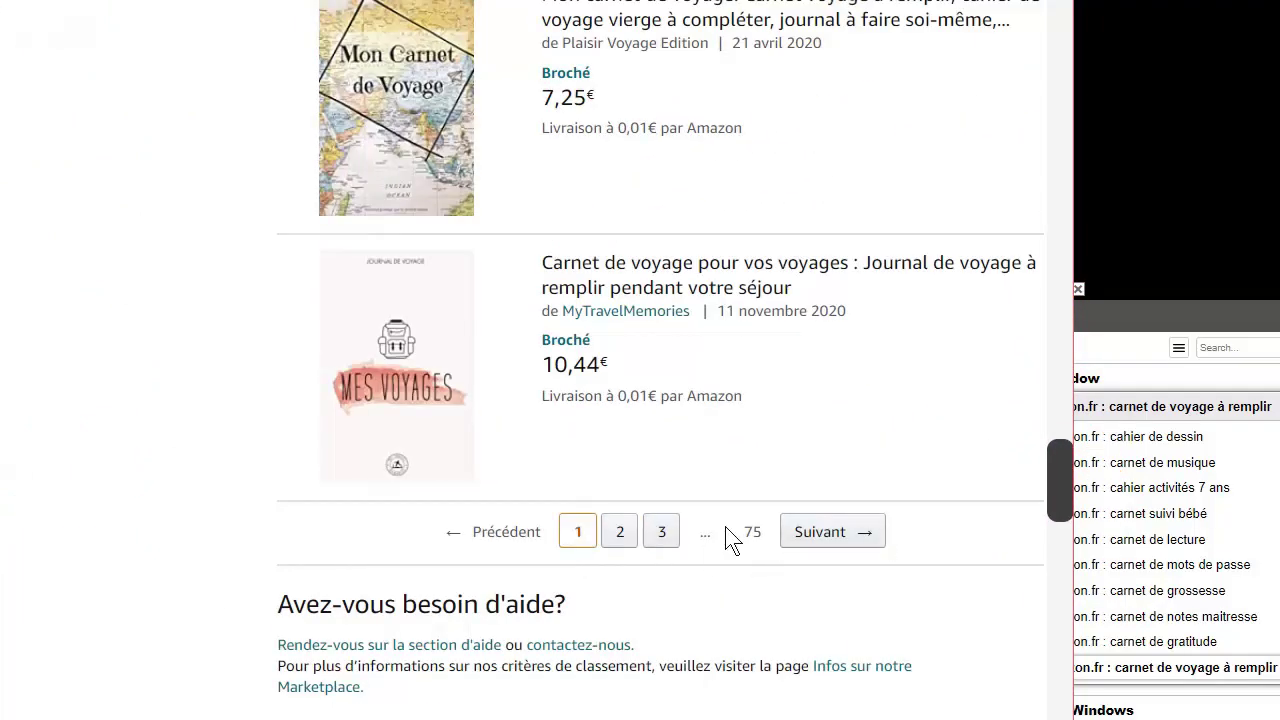
scroll(852, 557, up, 3)
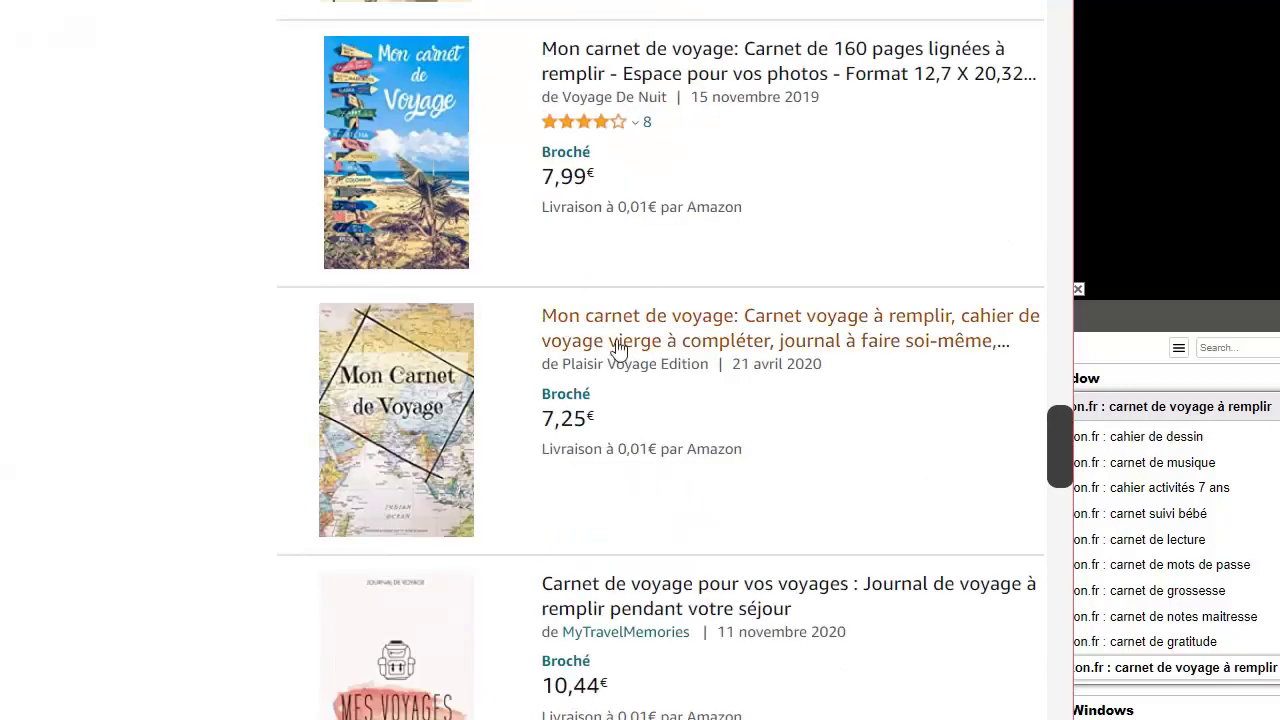
drag(679, 452, 316, 341)
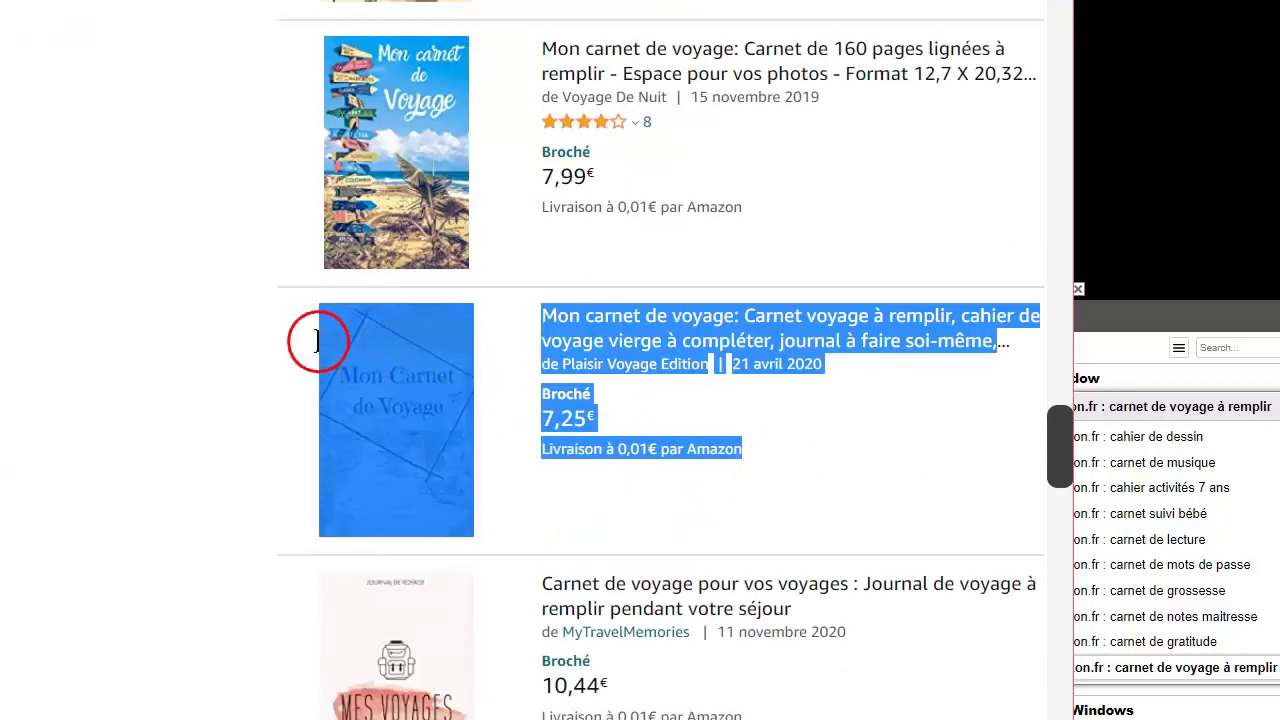
click(847, 428)
drag(806, 407, 857, 466)
click(837, 500)
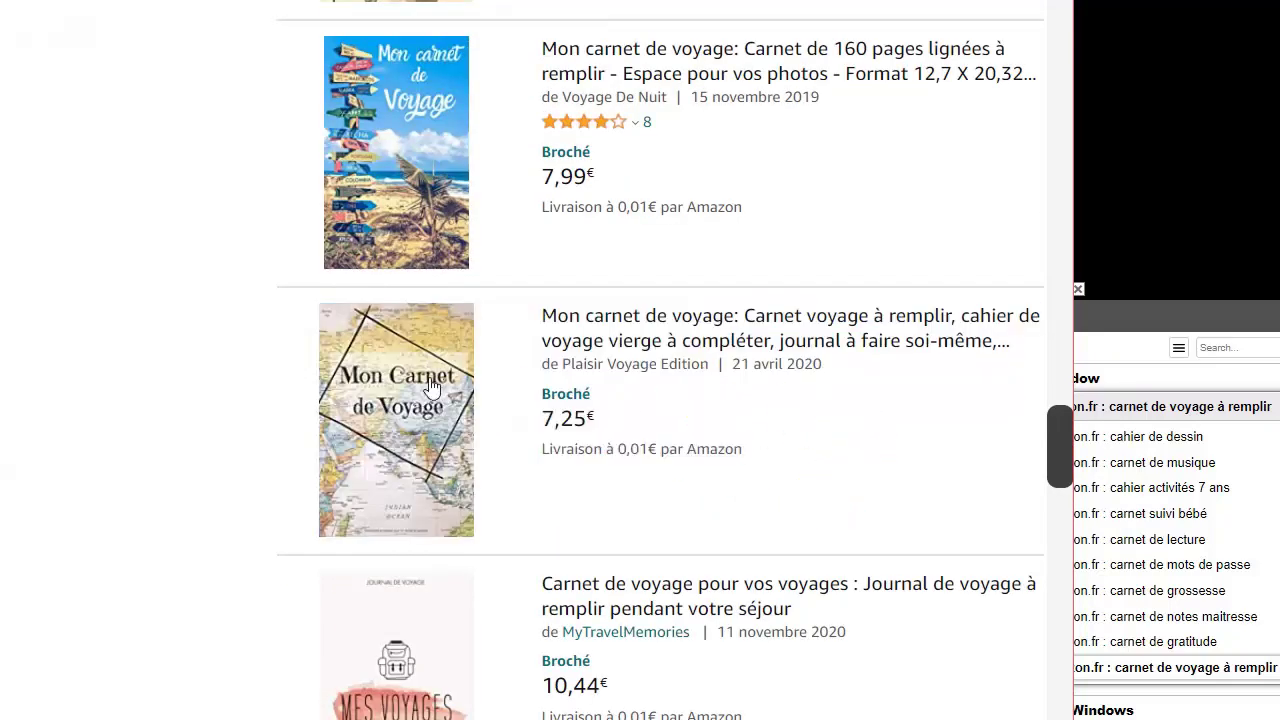
drag(1067, 408, 1071, 435)
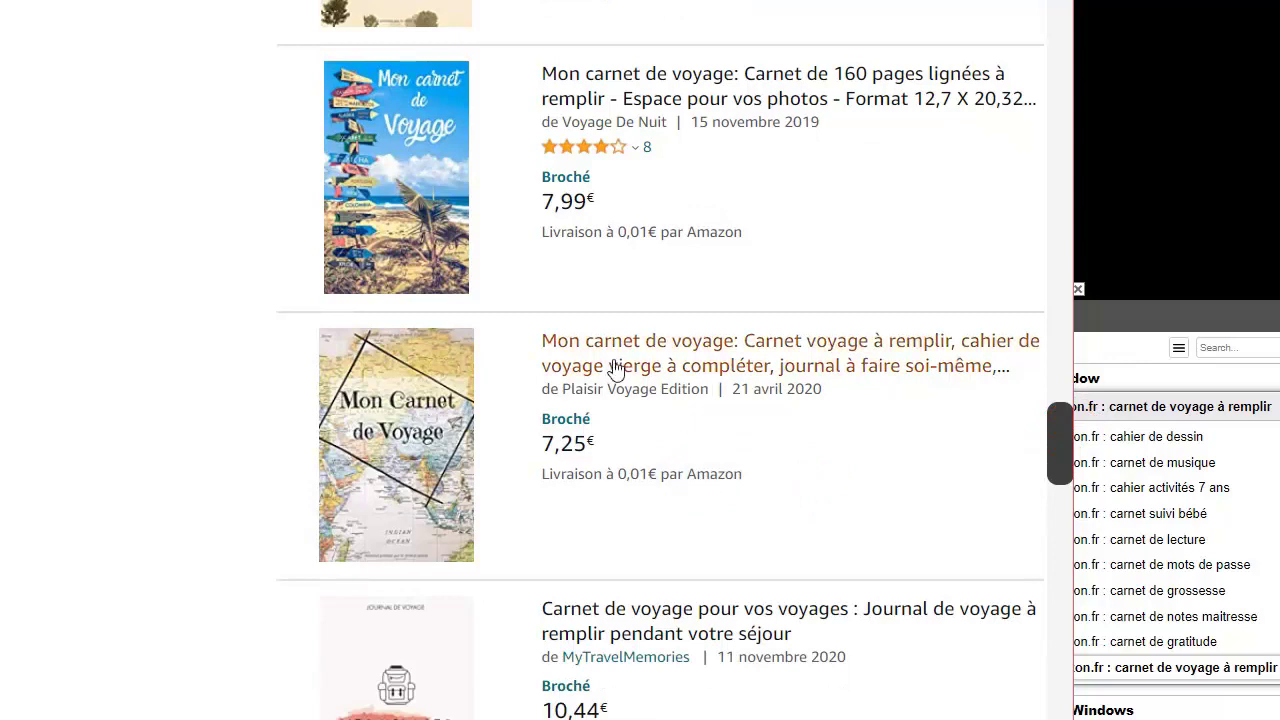
scroll(700, 430, down, 2)
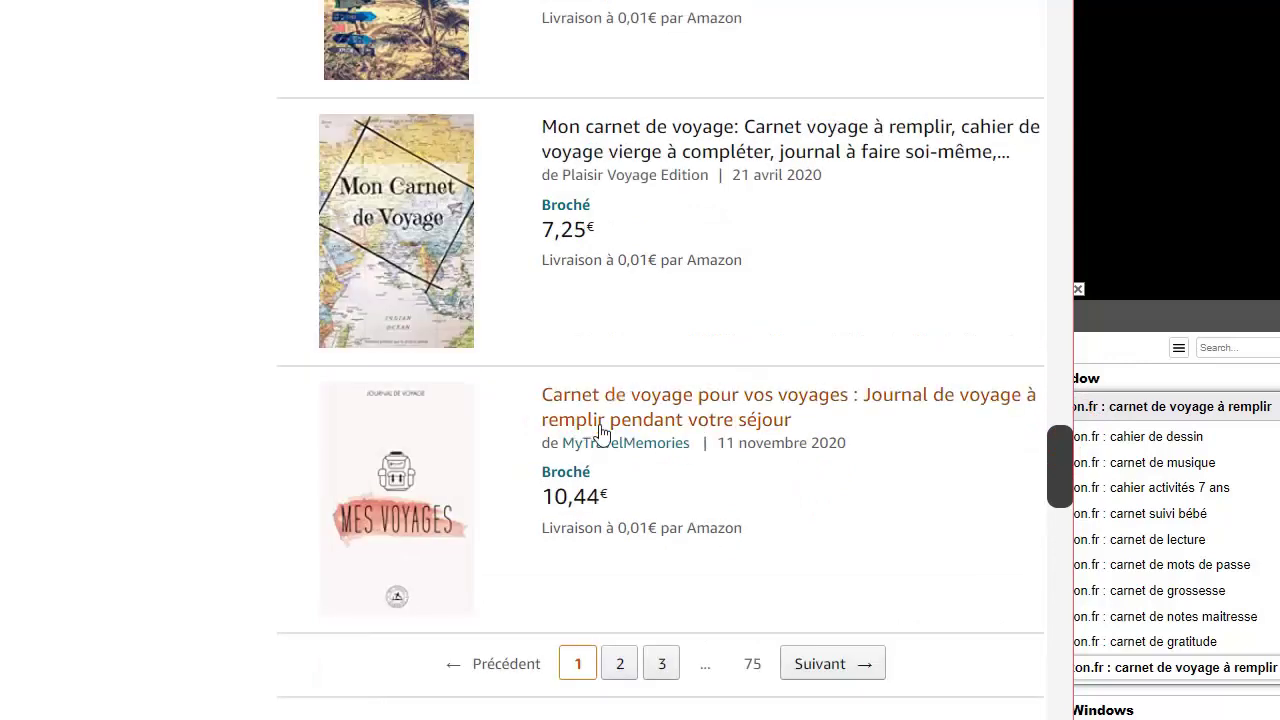
scroll(700, 460, up, 6)
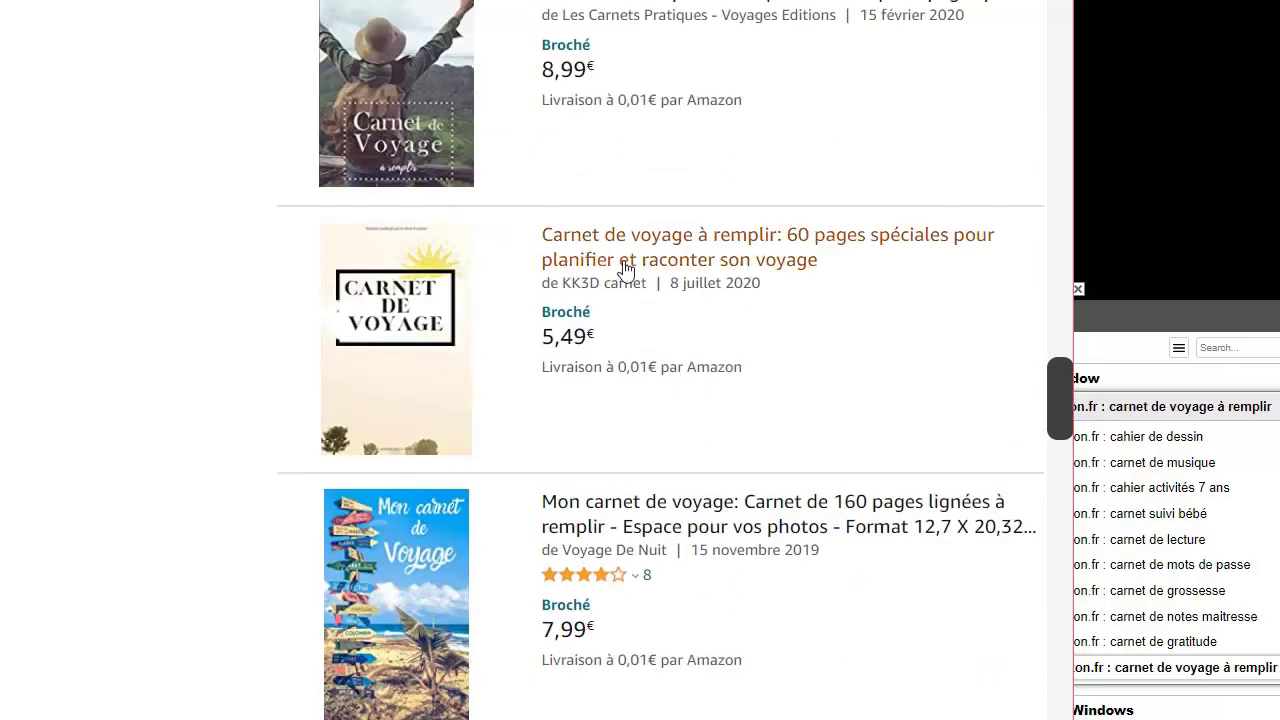
- Reopen the "carnet de voyage à remplir" analysis and compare the books' sales ranks from the start to the middle of the list
scroll(737, 443, up, 14)
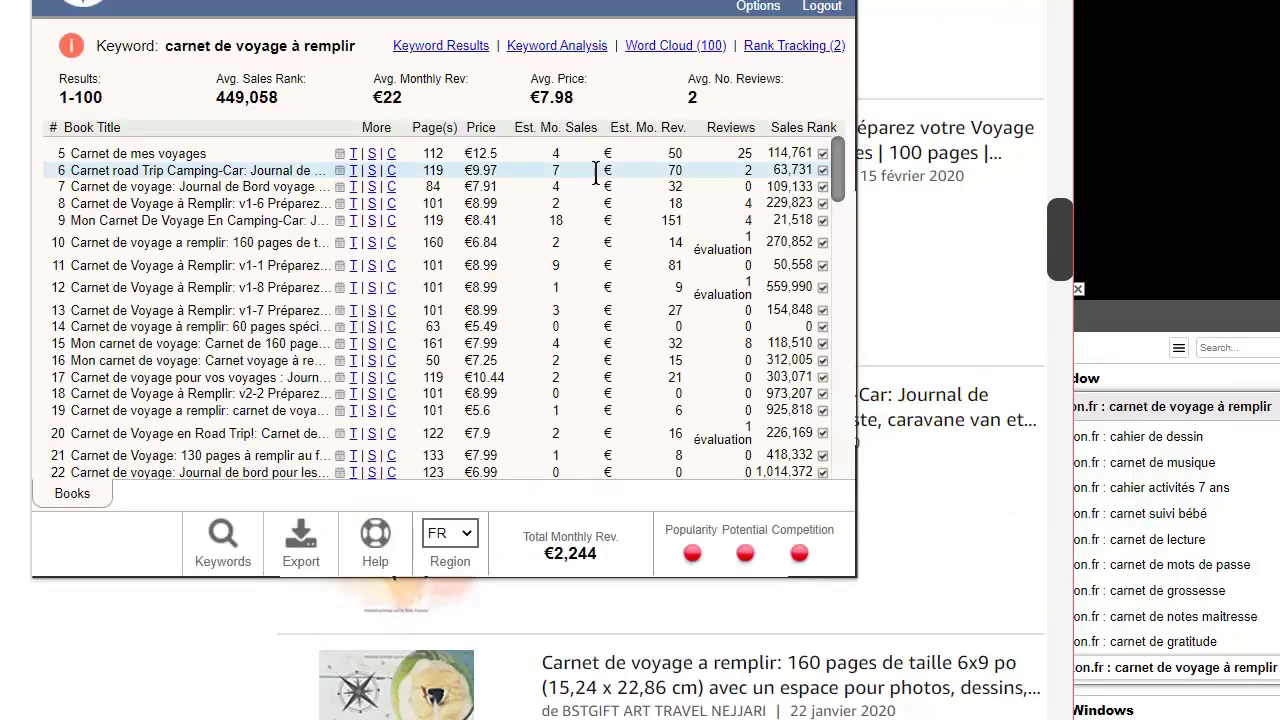
double_click(792, 170)
drag(766, 242, 798, 242)
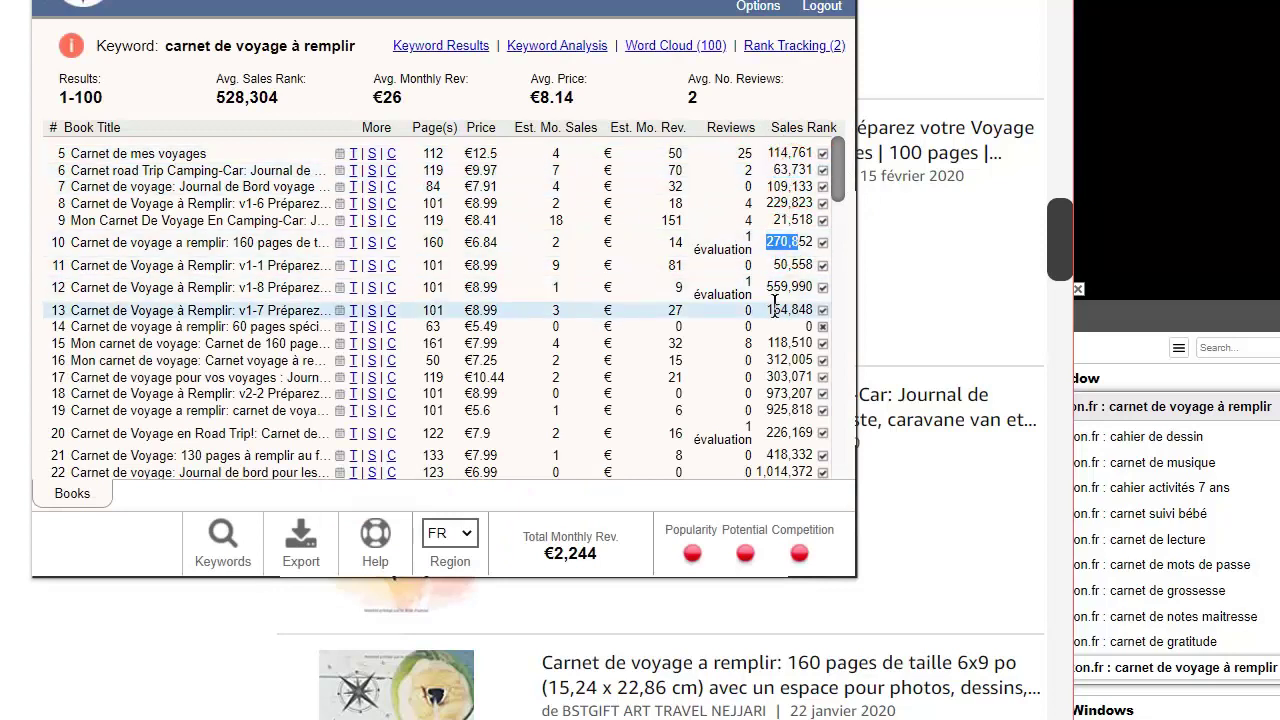
drag(773, 310, 800, 310)
drag(770, 377, 813, 410)
drag(839, 179, 839, 240)
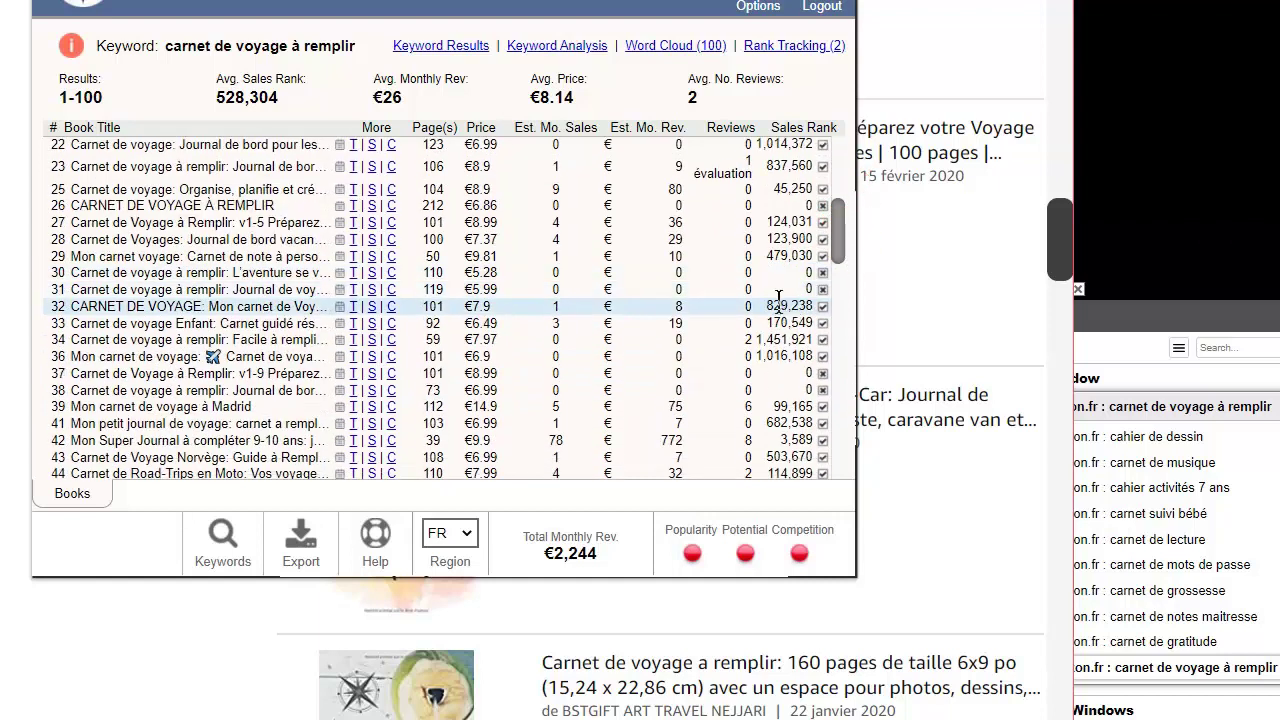
click(770, 339)
drag(770, 339, 806, 339)
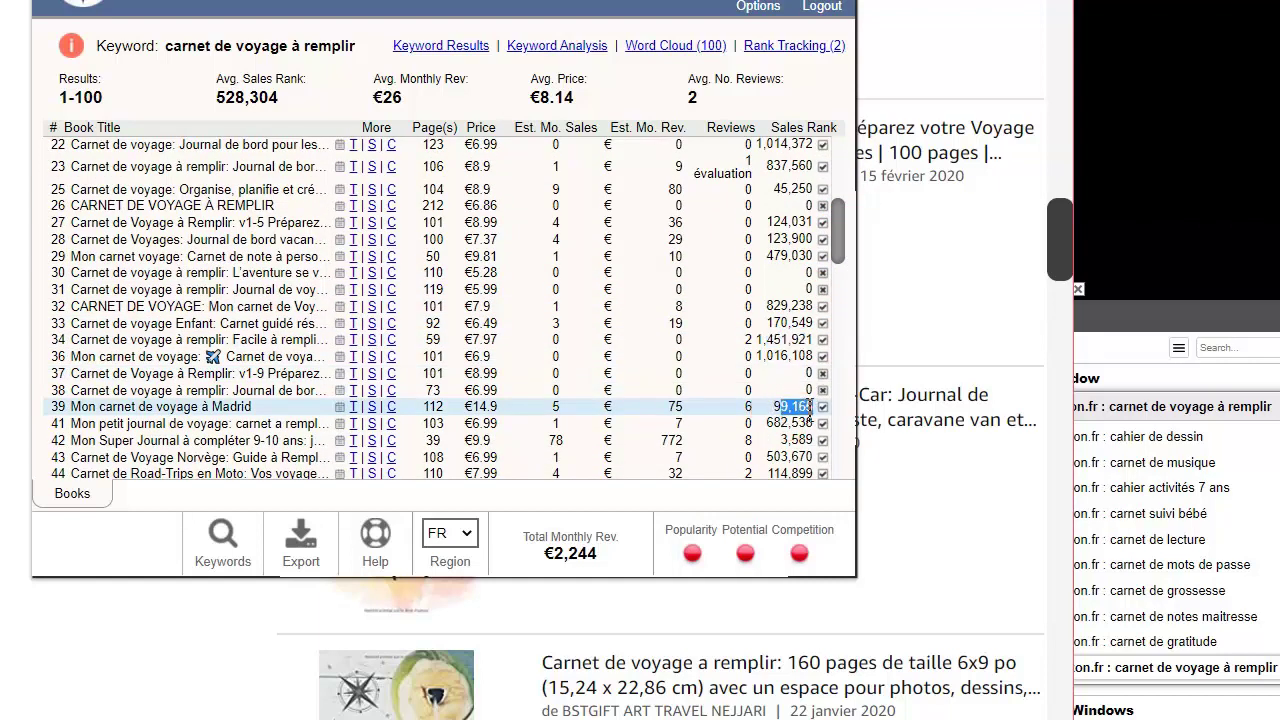
drag(835, 229, 790, 312)
click(767, 335)
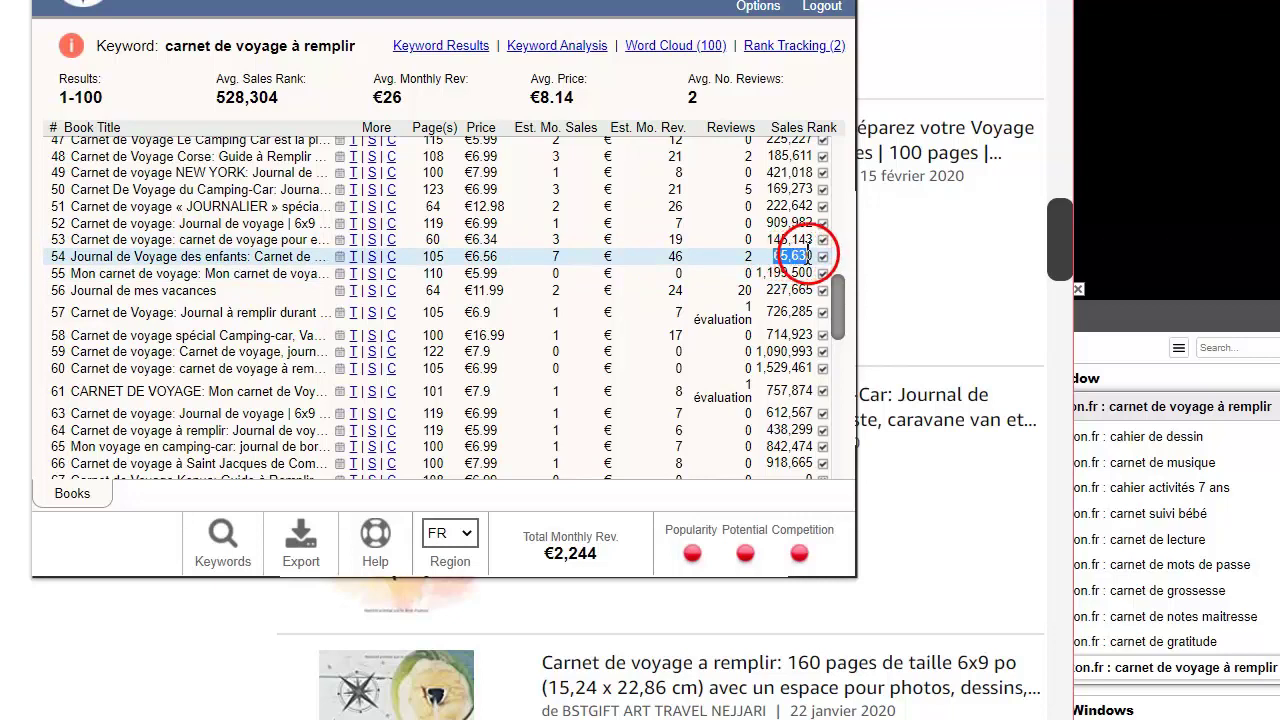
- Check the sales rank, publication date and page count of "Journal de Voyage des enfants", and return to the results
click(353, 257)
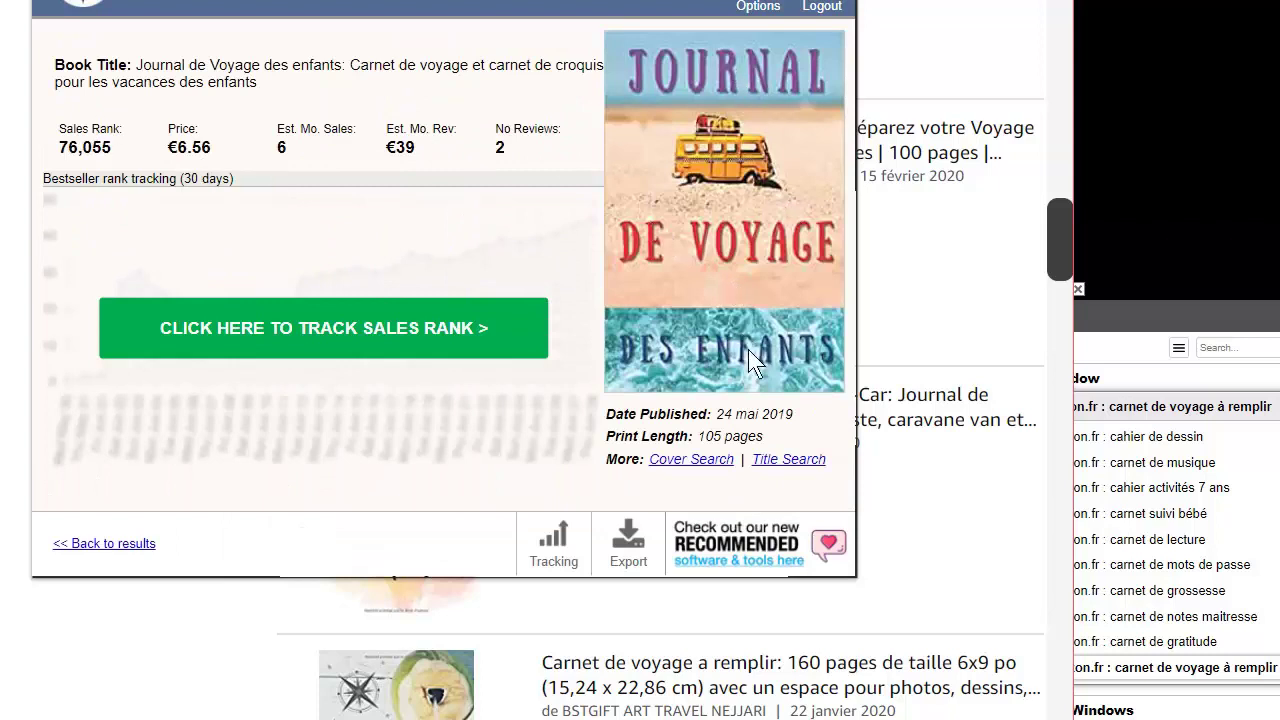
click(146, 163)
drag(728, 413, 823, 434)
click(770, 450)
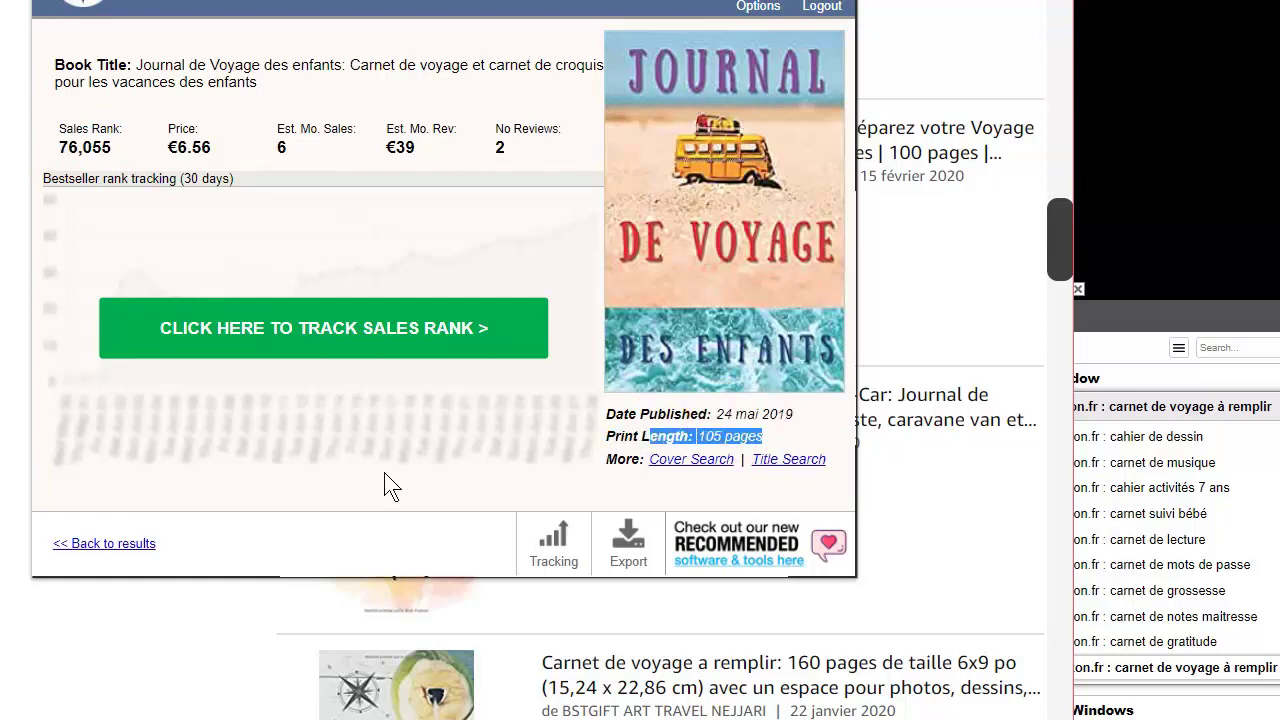
click(113, 545)
- Look over the full "carnet de voyage à remplir" list once more, ending at its mid-listed books
scroll(672, 348, up, 10)
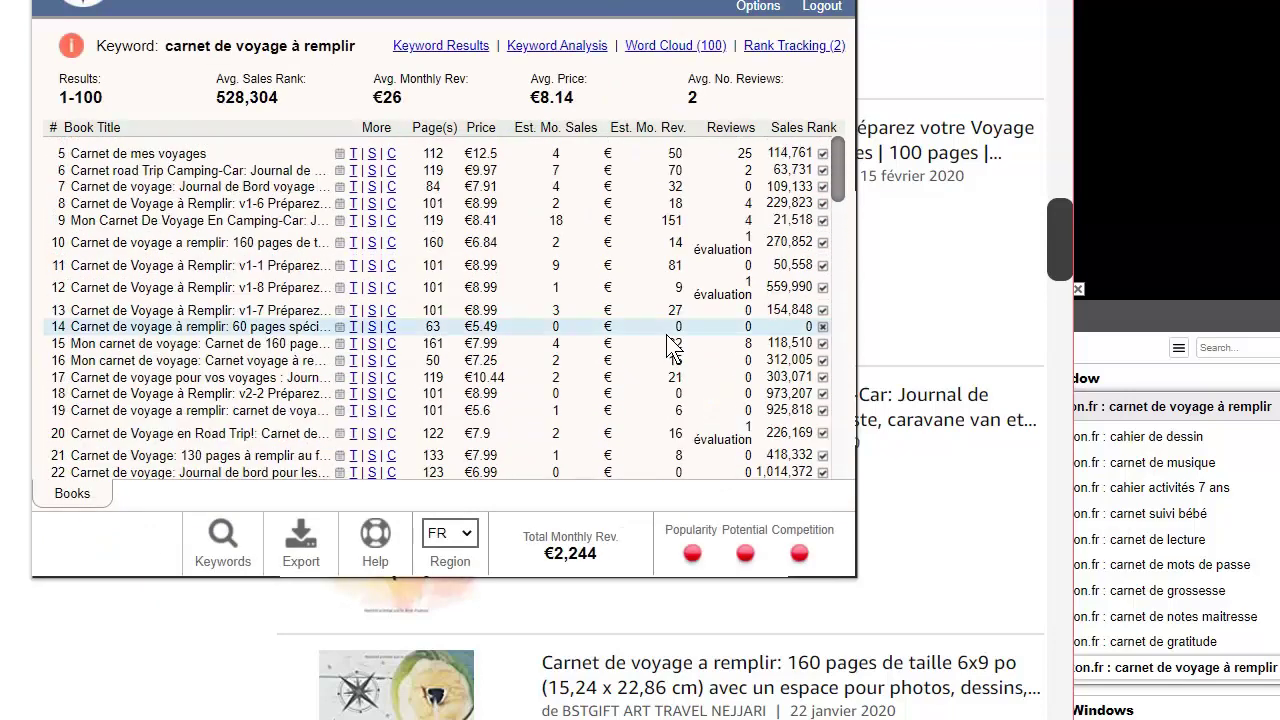
scroll(690, 348, down, 20)
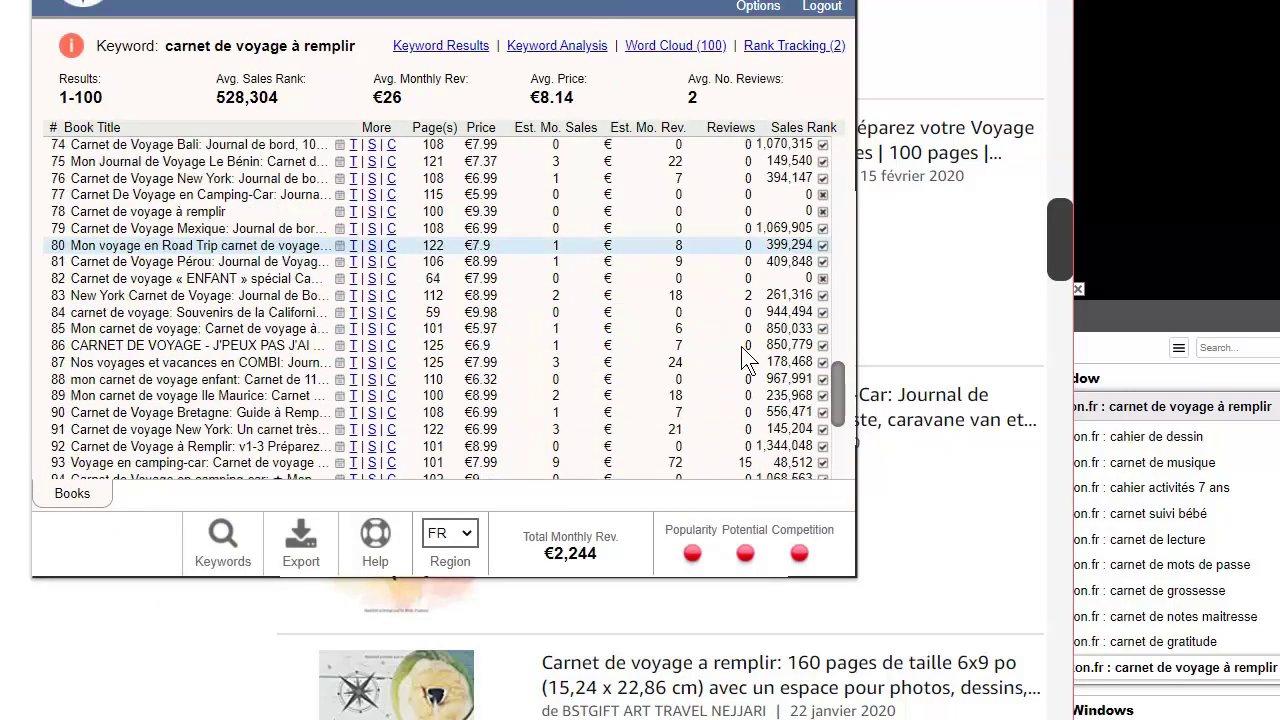
scroll(748, 355, up, 20)
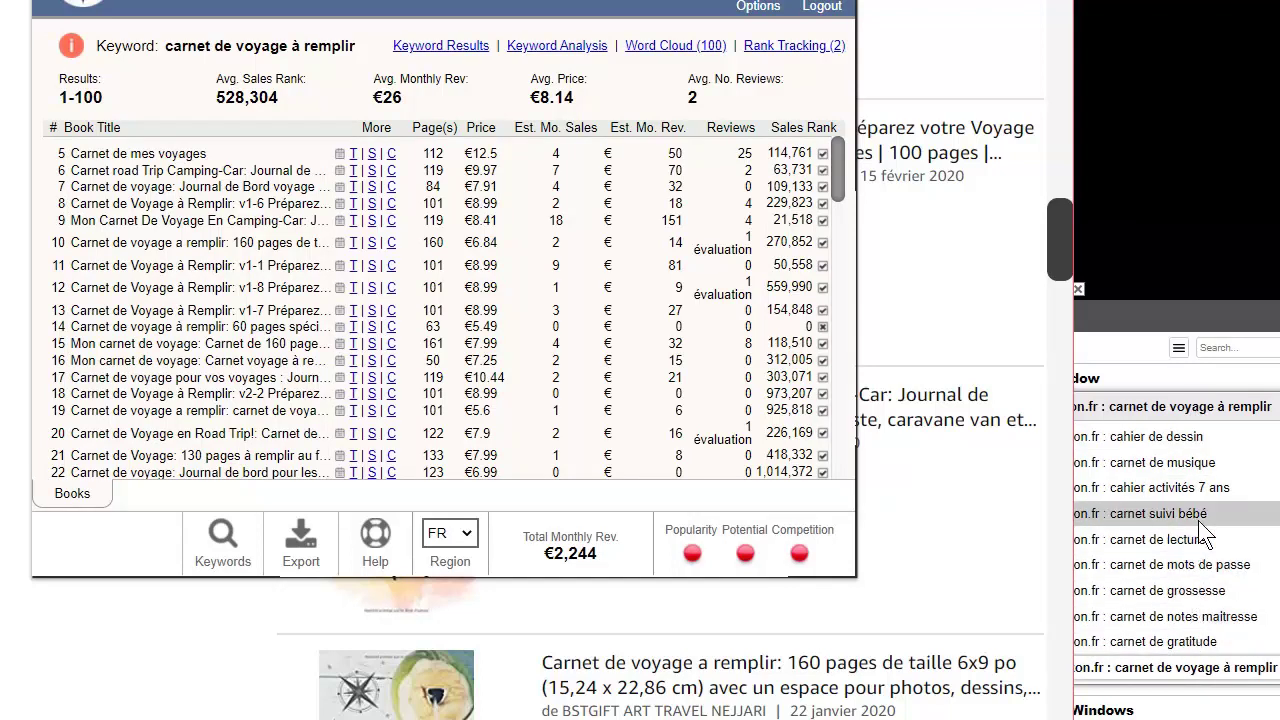
drag(838, 165, 898, 358)
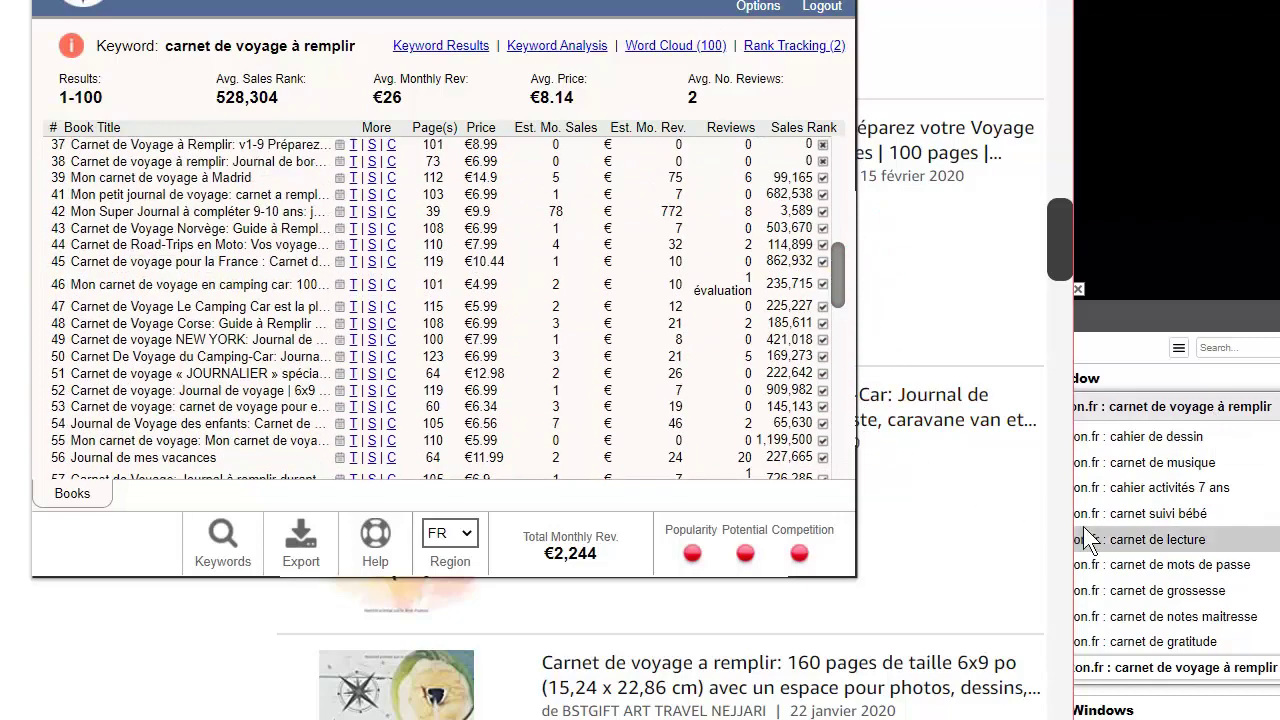
- Open the "carnet de mots de passe" results, run the keyword analysis, and look down its book list
click(1205, 563)
key(ctrl+shift+k)
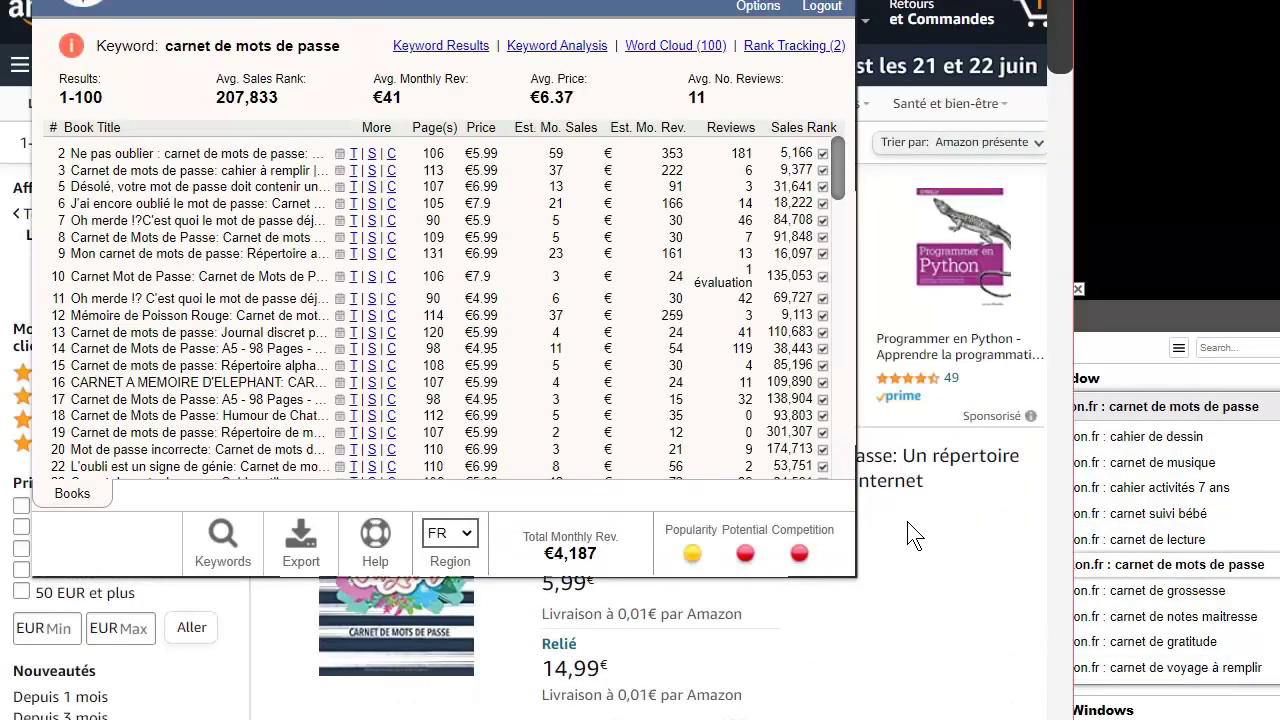
scroll(523, 300, down, 12)
- Open the "cahier activités 7 ans" results, run the keyword analysis, and look down its book list
click(1156, 496)
key(ctrl+shift+k)
scroll(517, 341, down, 12)
- Open the "cahier de dessin" results, run the keyword analysis, and compare sales ranks from the start to the mid-listed books
click(1170, 436)
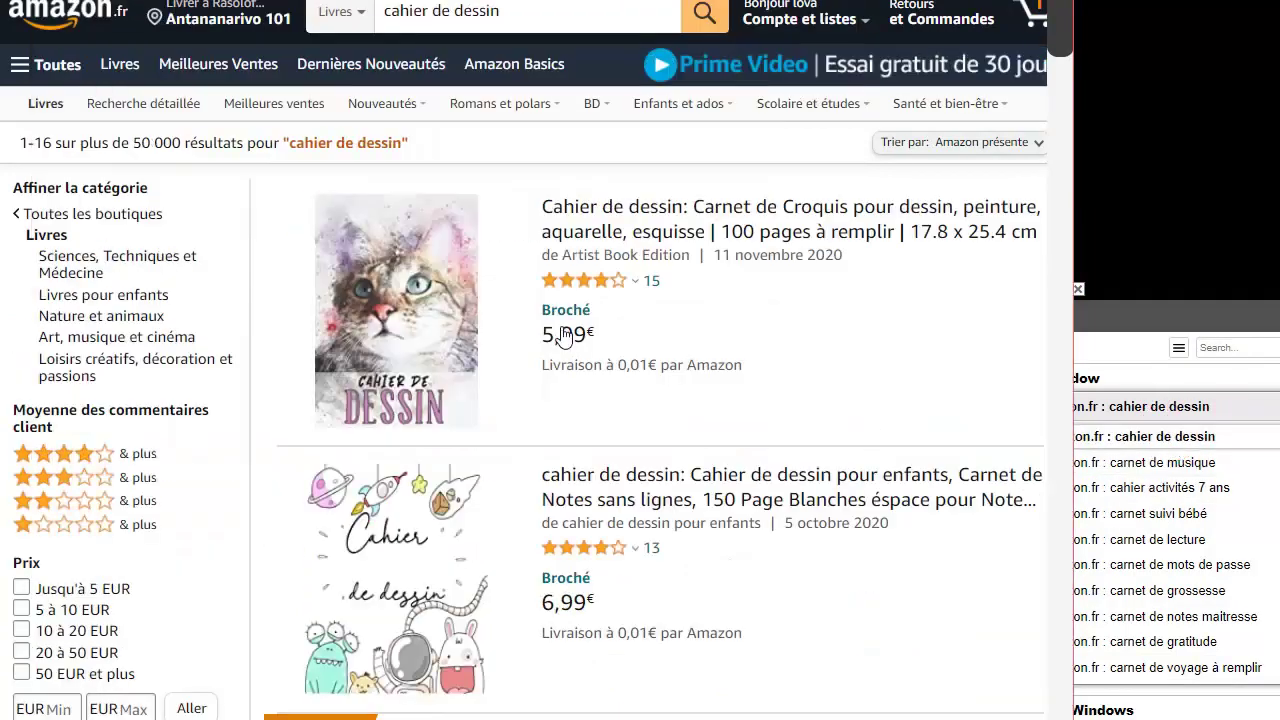
key(ctrl+shift+k)
scroll(663, 343, down, 12)
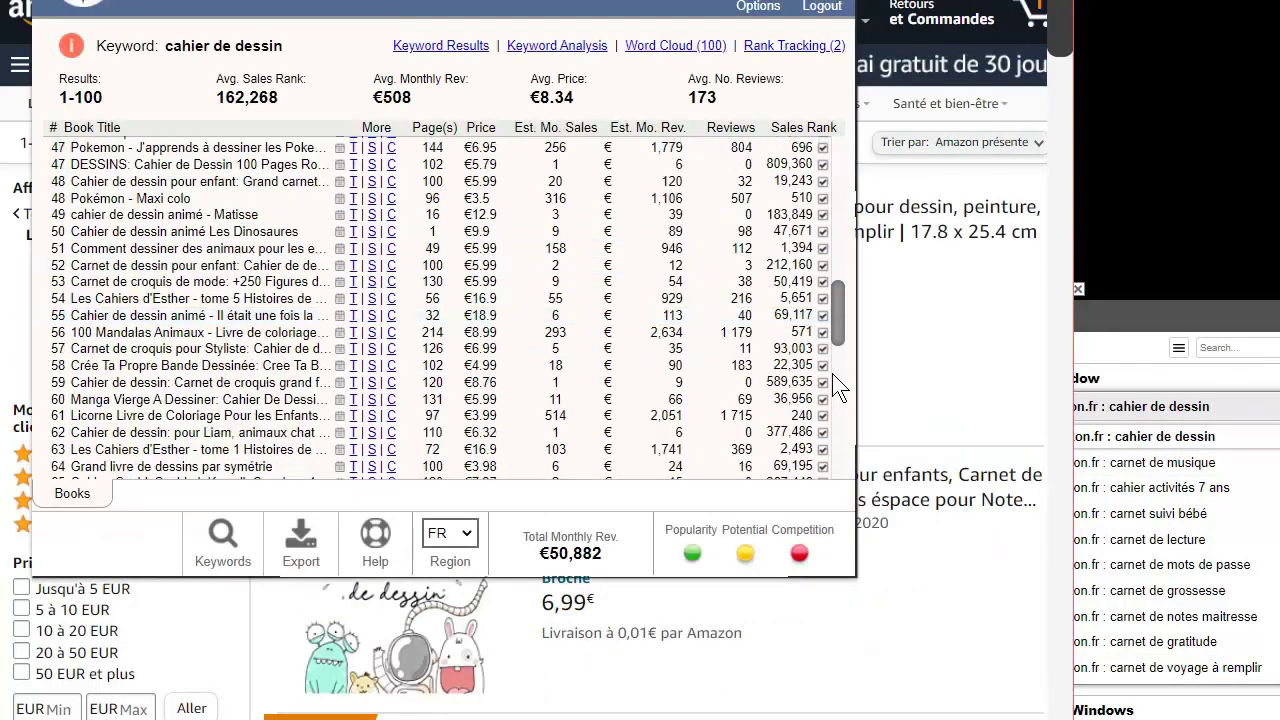
scroll(824, 456, up, 12)
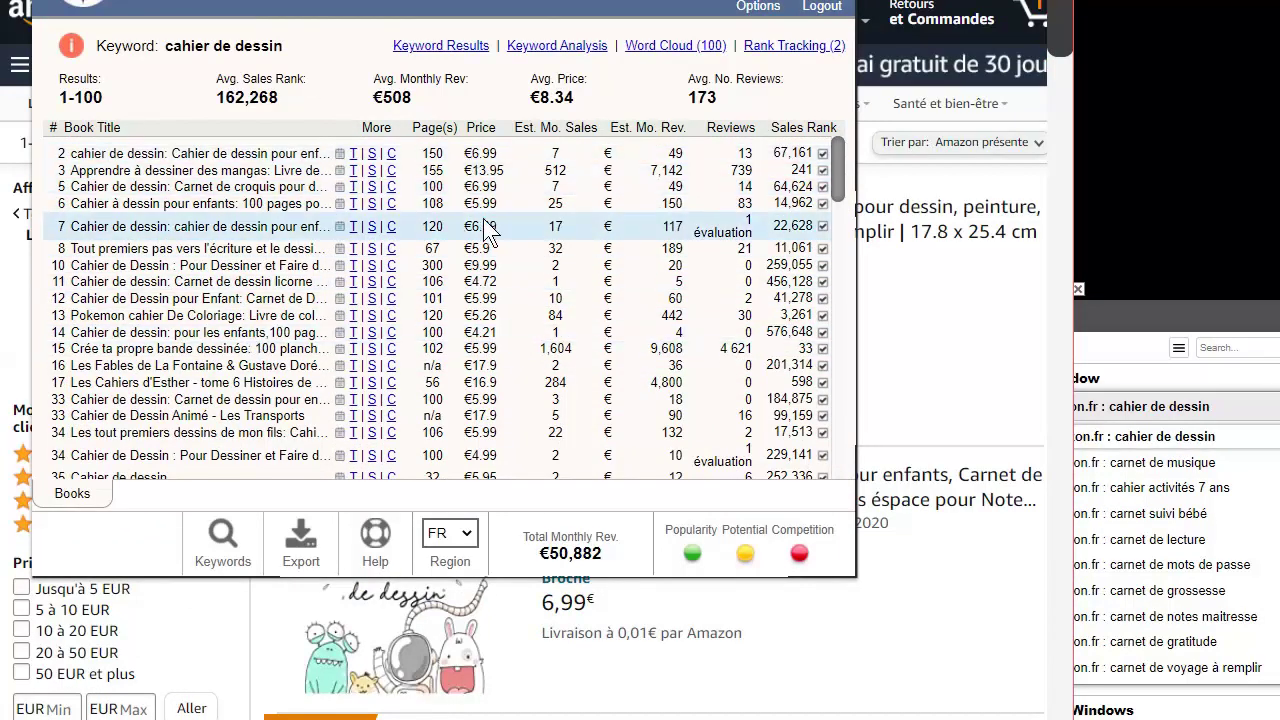
scroll(548, 292, down, 8)
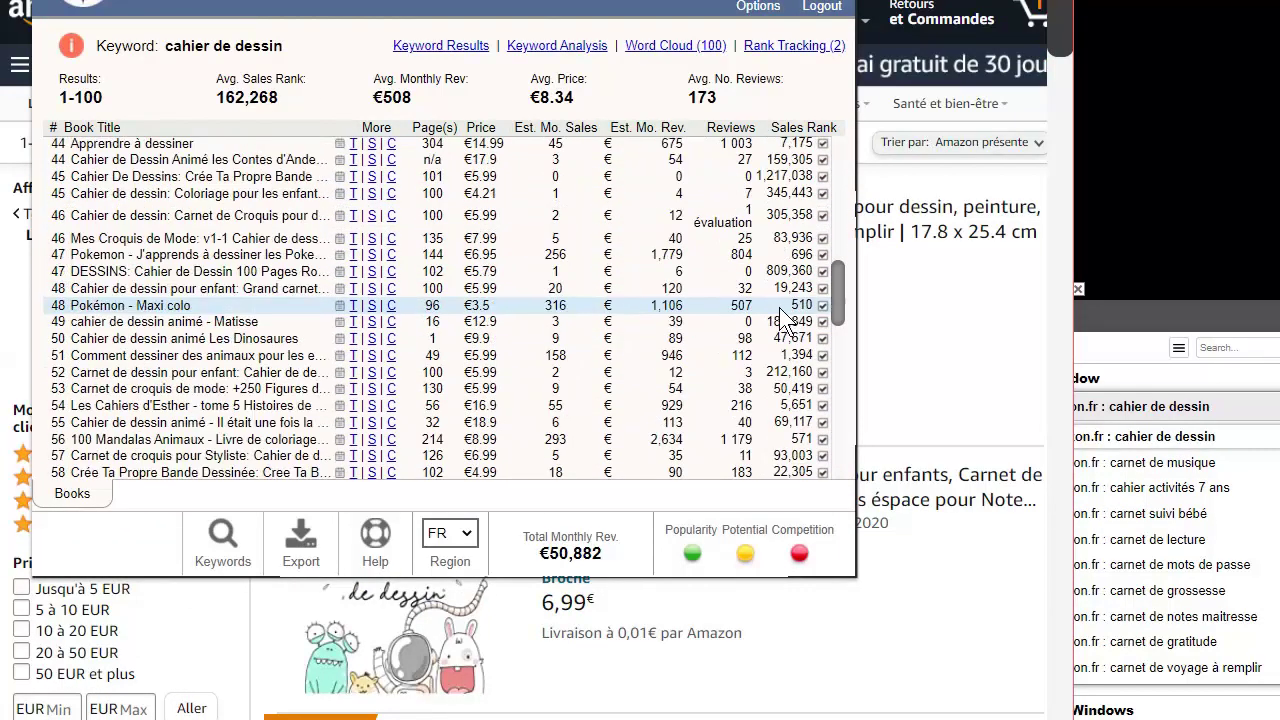
scroll(742, 190, up, 8)
- Look through the "cahier de dessin" titles and sales ranks down to the entries around "Manga Vierge A Dessiner"
scroll(740, 255, down, 5)
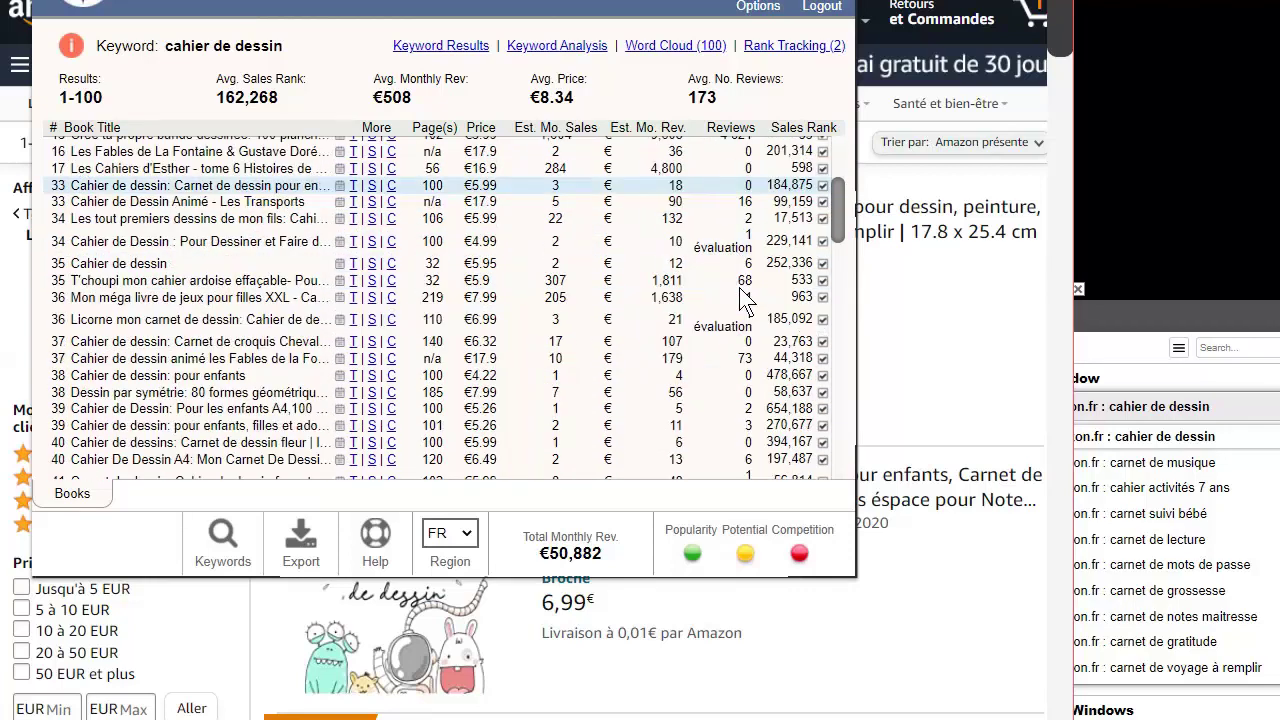
scroll(400, 280, up, 5)
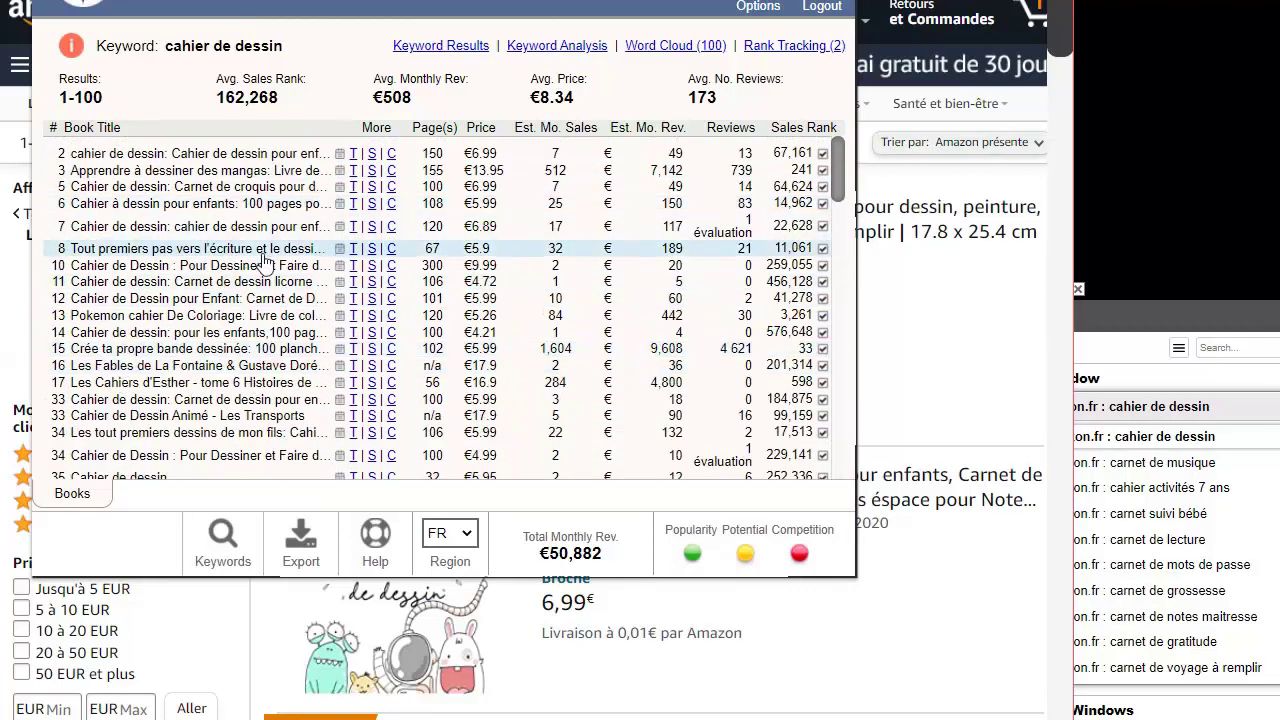
scroll(180, 355, down, 10)
scroll(175, 345, down, 9)
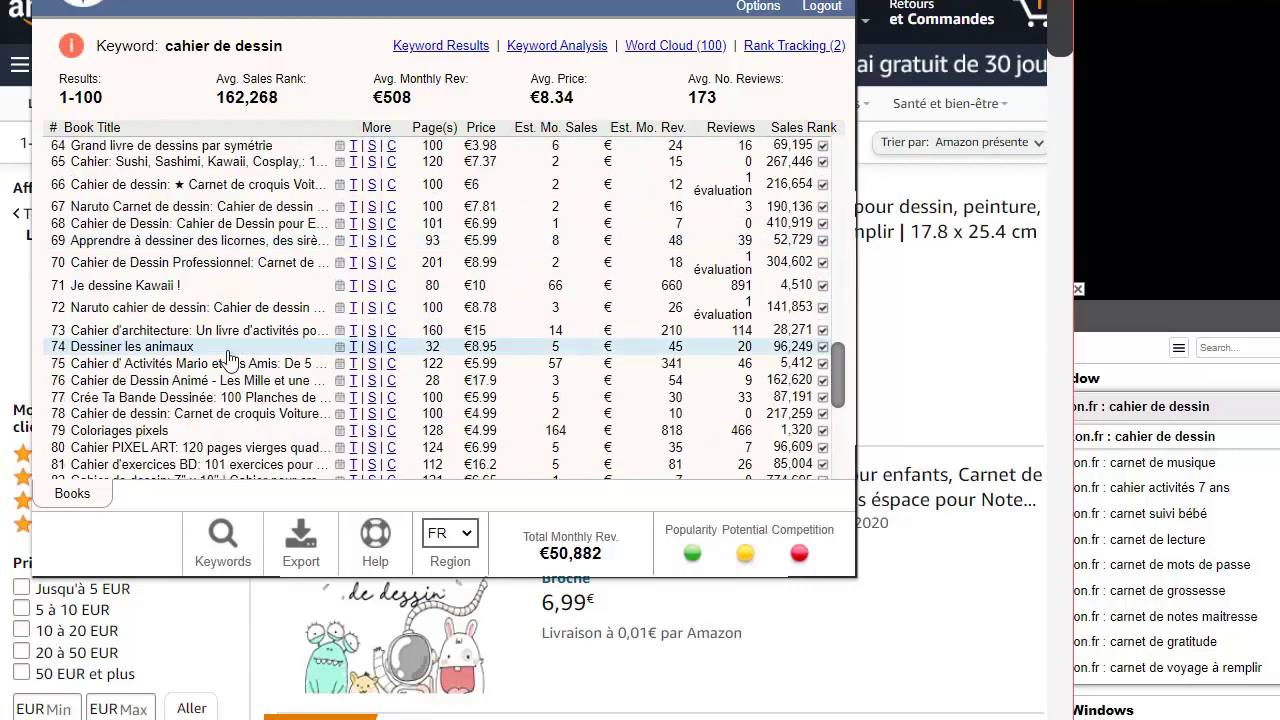
scroll(240, 330, up, 9)
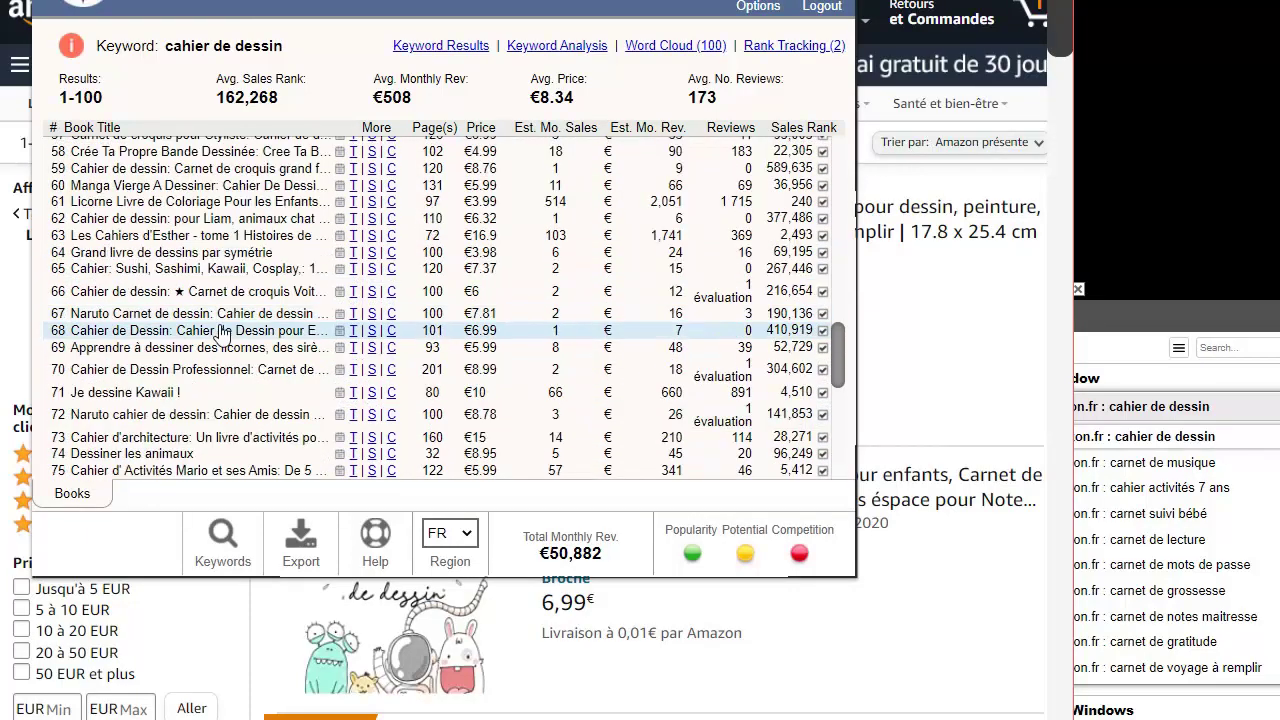
scroll(742, 438, down, 3)
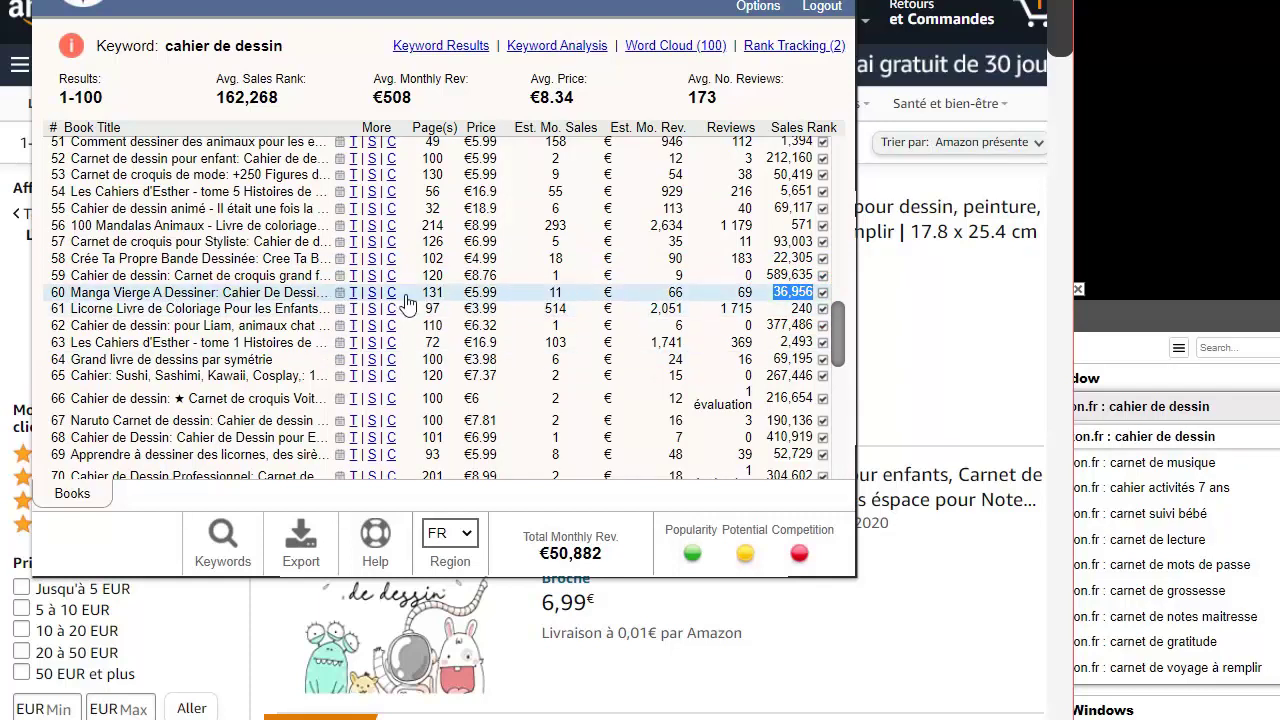
- Check the sales and publication details of "Manga Vierge A Dessiner", then return to the "cahier de dessin" list and look it over again
click(352, 292)
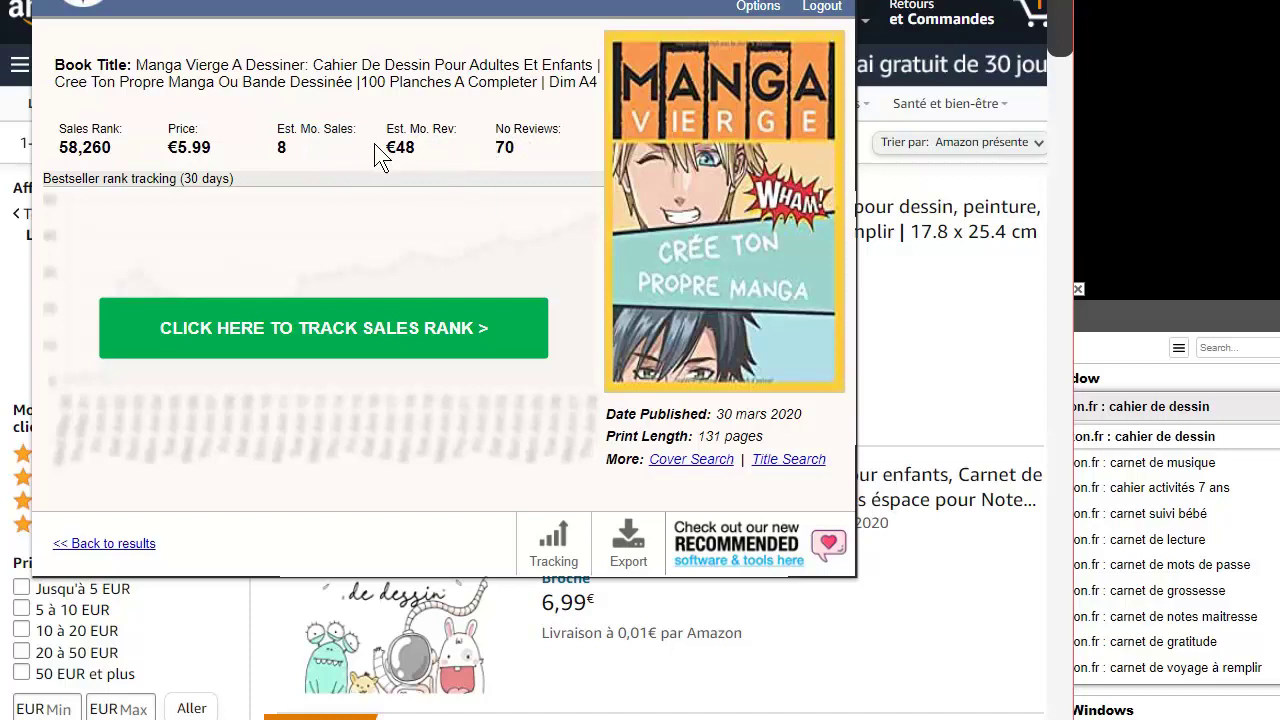
click(428, 162)
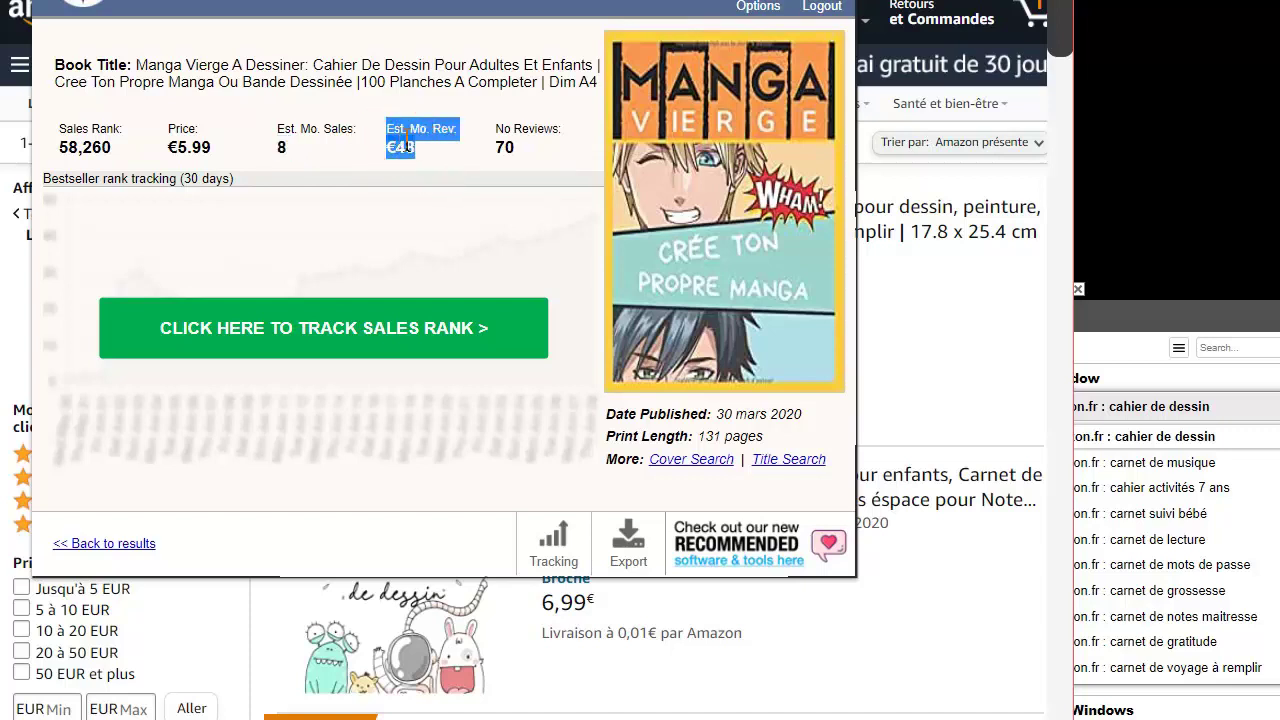
click(140, 545)
scroll(733, 312, up, 7)
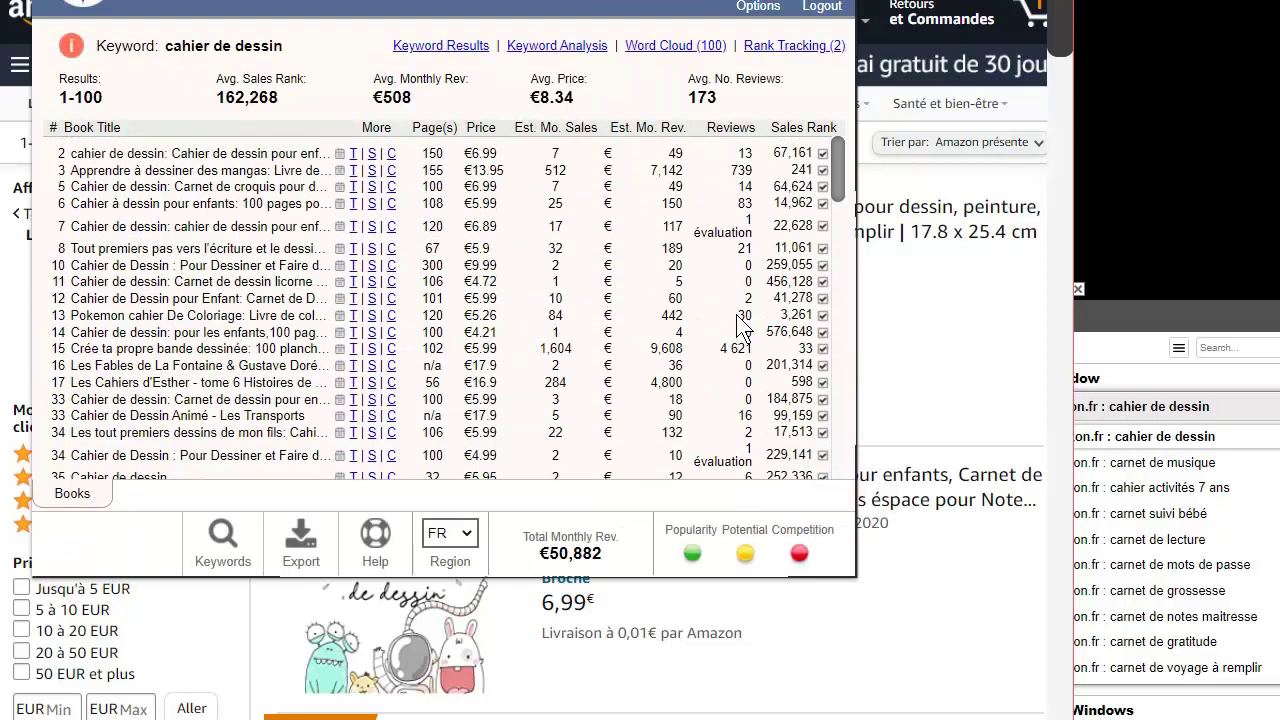
scroll(740, 300, down, 6)
scroll(743, 286, up, 1)
- Open the "carnet de musique" results with their keyword analysis, and examine the last-listed books and the keyword's average figures
click(1199, 465)
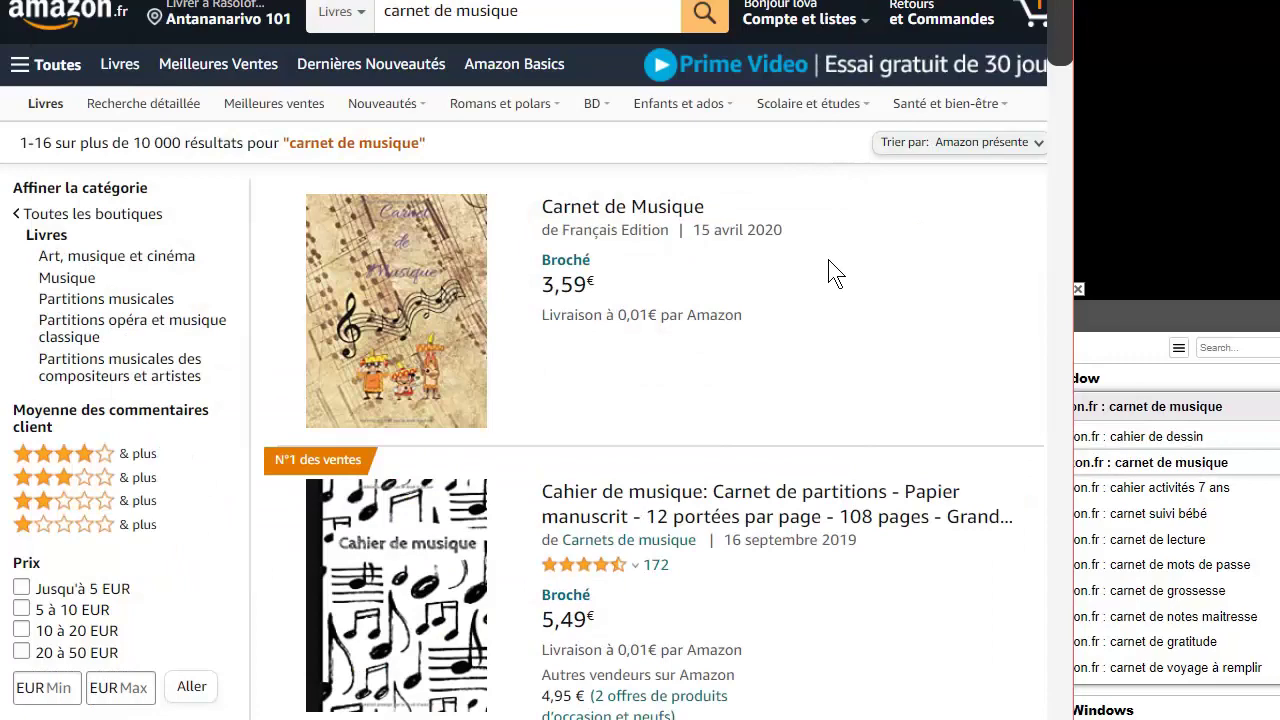
scroll(770, 405, down, 15)
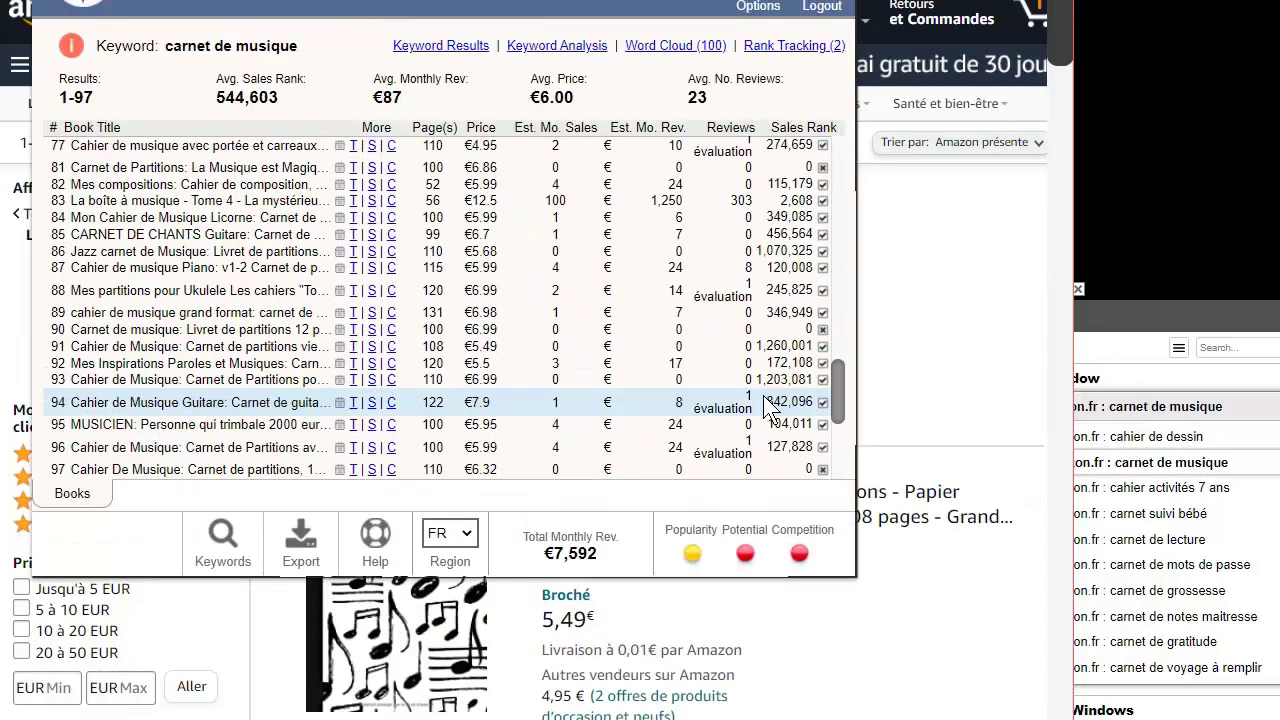
scroll(615, 365, up, 1)
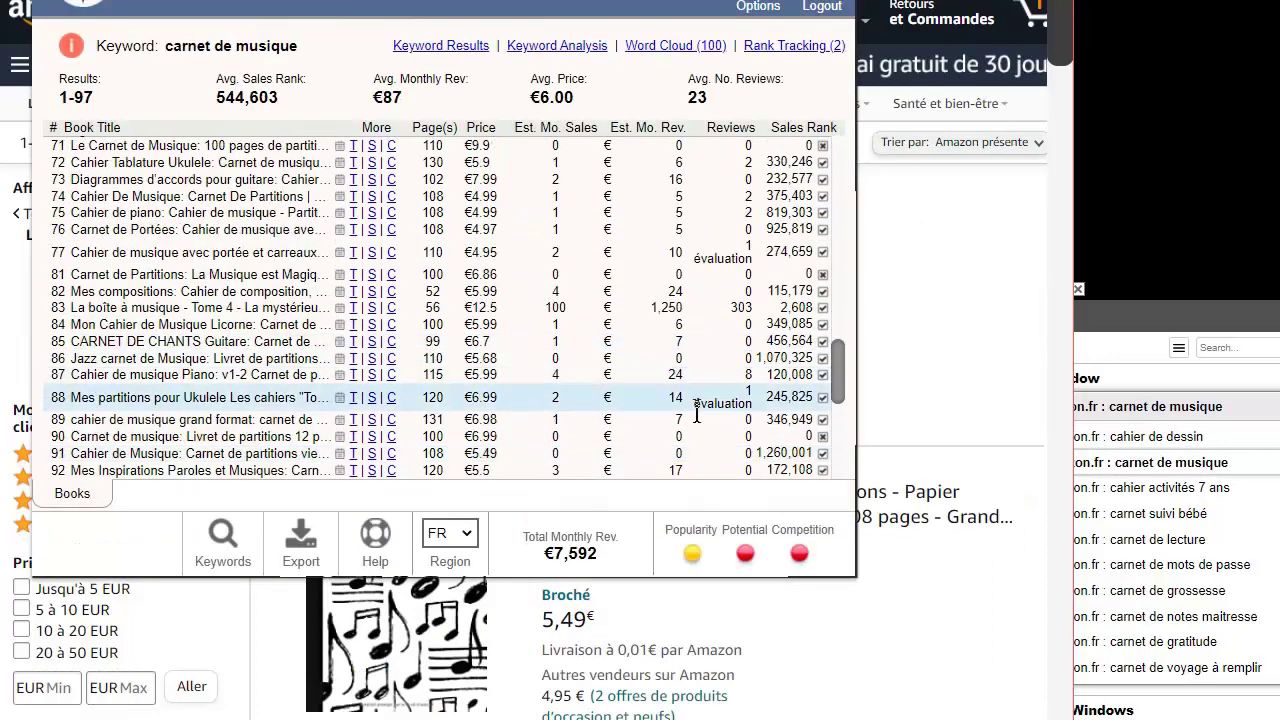
drag(730, 87, 294, 55)
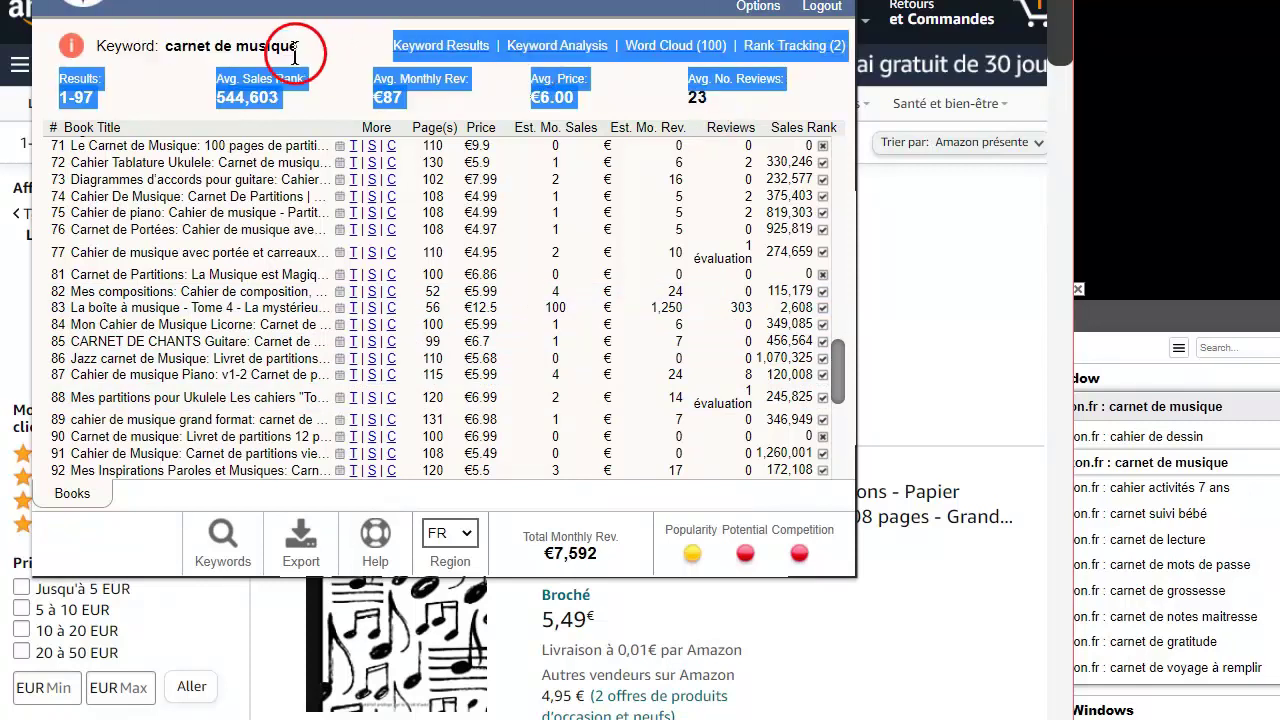
click(477, 94)
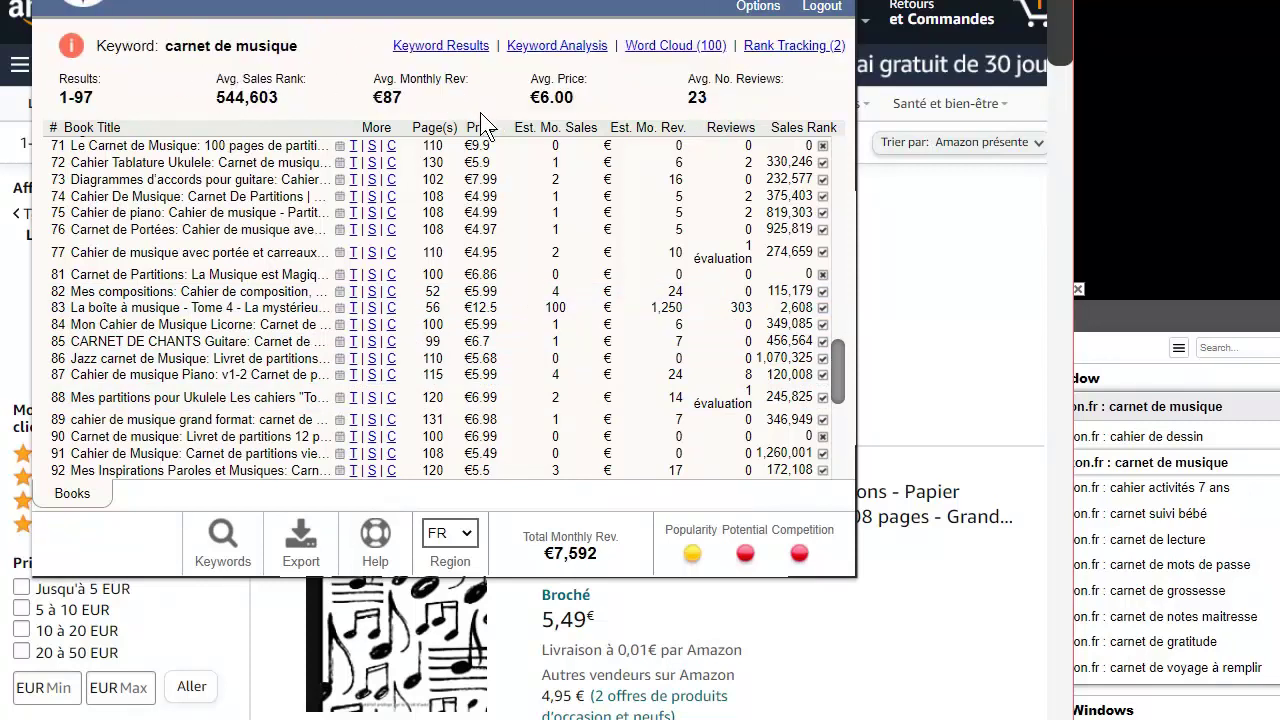
- Compare the "carnet de musique" books' sales ranks and reviews from the start of the list downward
scroll(250, 283, up, 10)
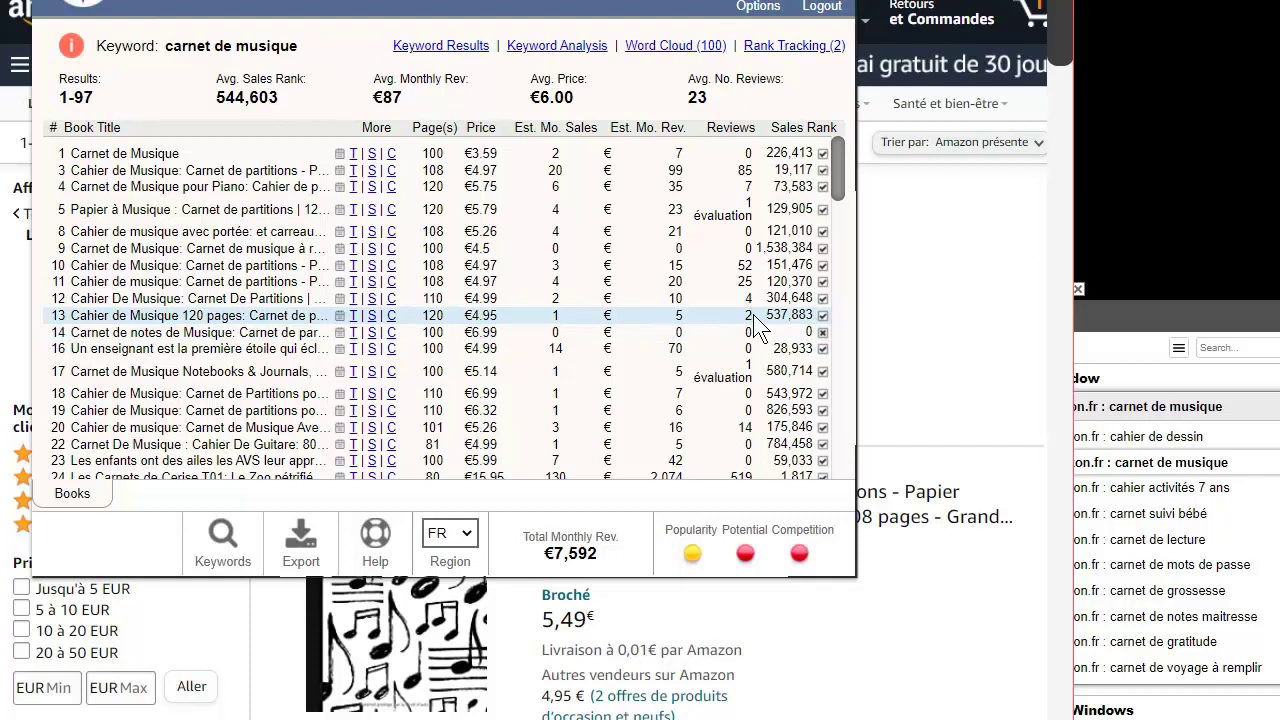
scroll(793, 195, down, 3)
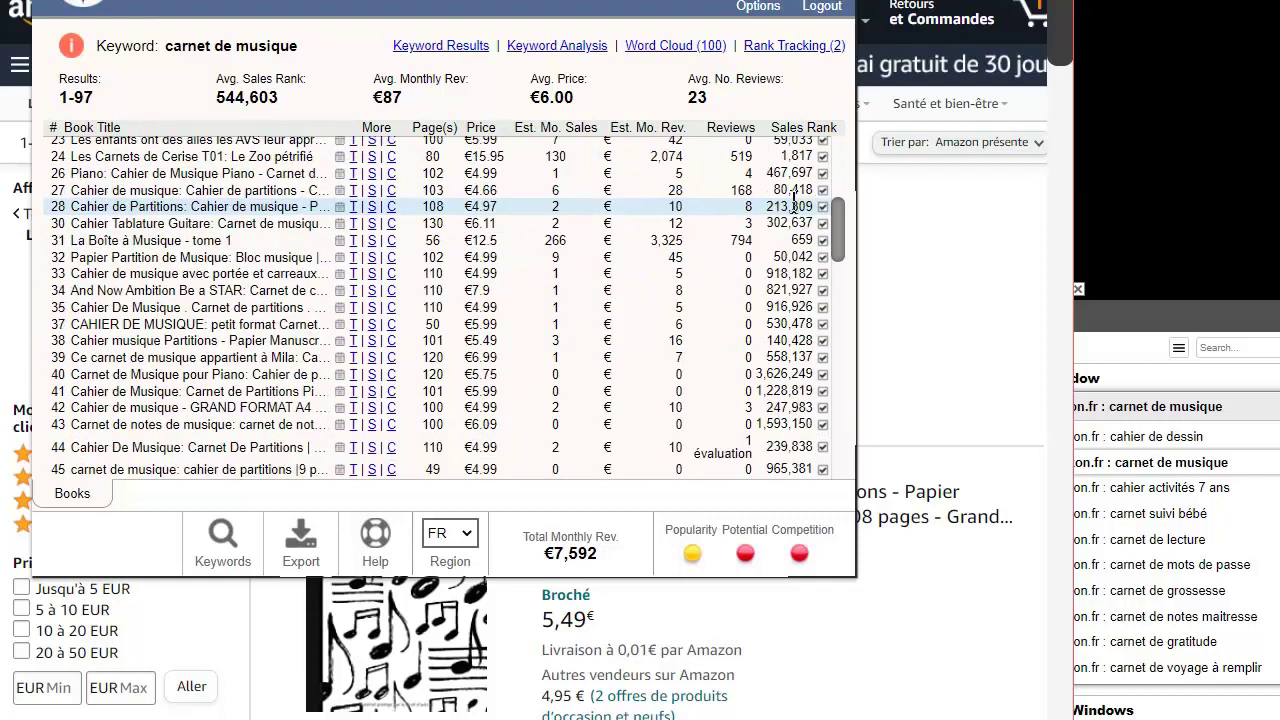
scroll(795, 200, down, 6)
- Sort the "carnet de musique" books by sales rank and look over the best-selling entries
click(800, 128)
scroll(793, 253, down, 9)
scroll(785, 257, up, 10)
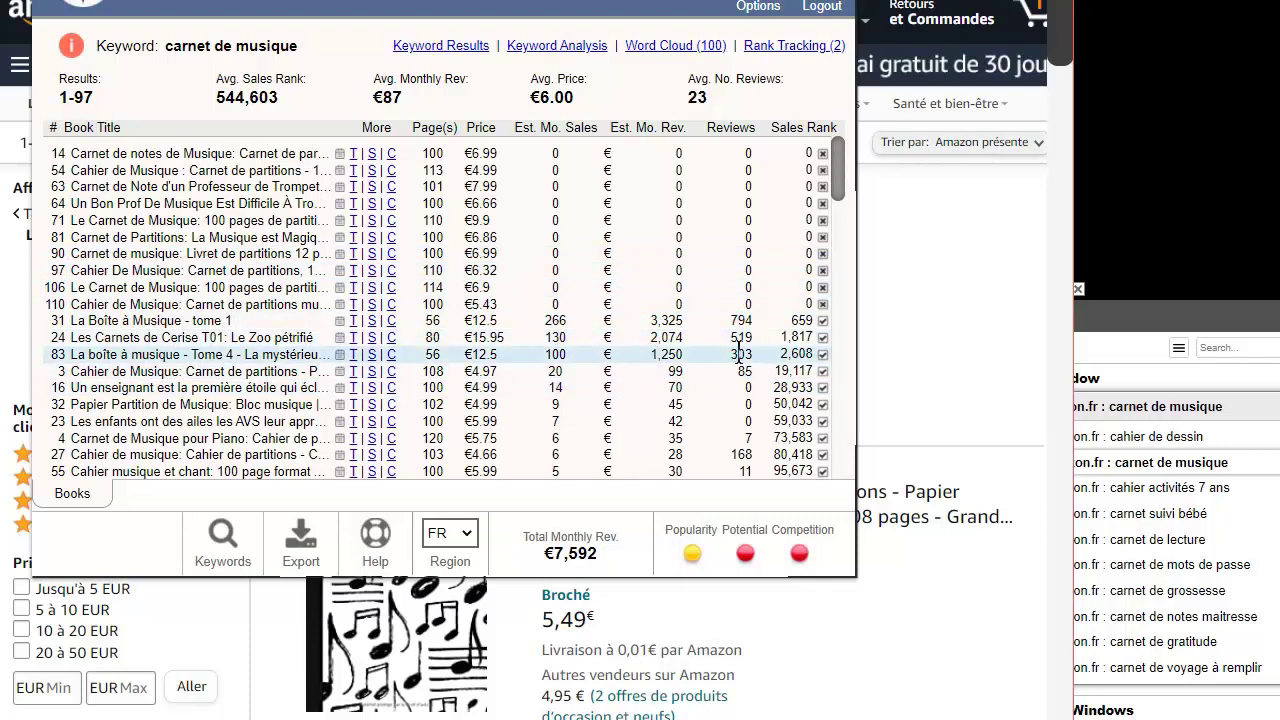
scroll(786, 285, down, 5)
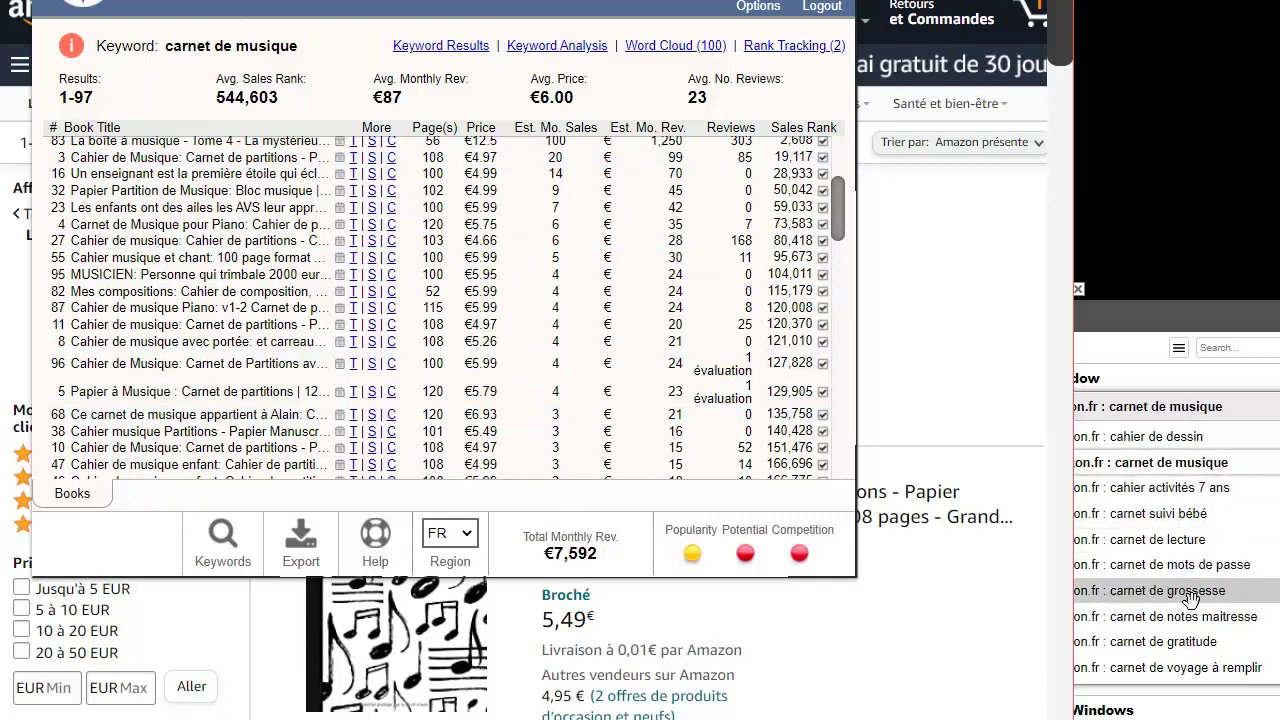
- Compare estimated sales and revenue of the best-ranked "carnet de musique" books with those ranked around 200,000 to 375,000
scroll(680, 345, down, 5)
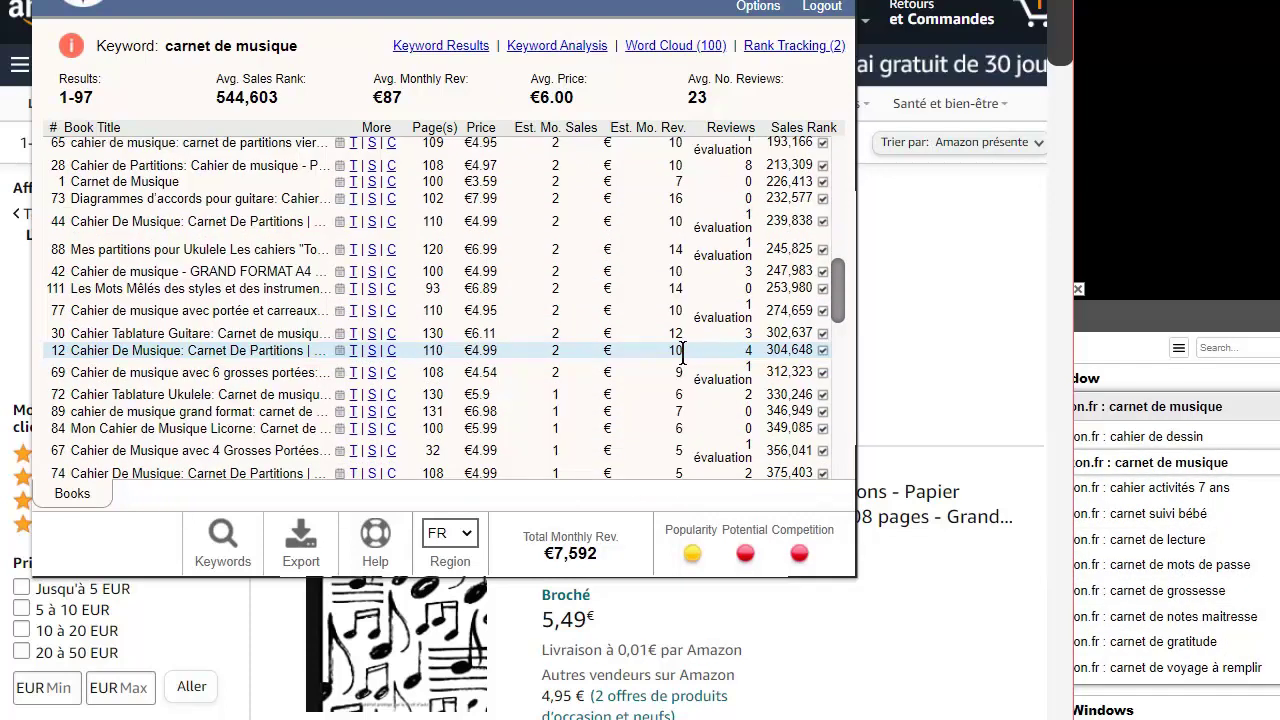
scroll(540, 280, up, 6)
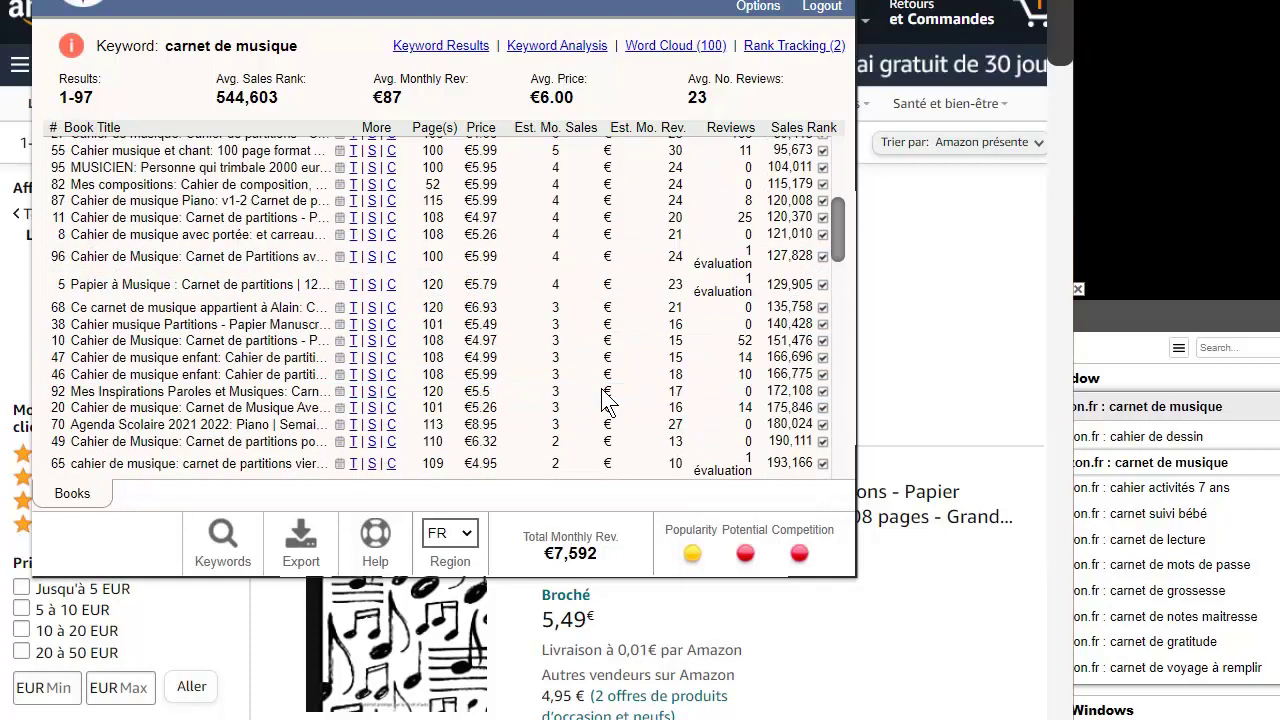
scroll(545, 392, up, 2)
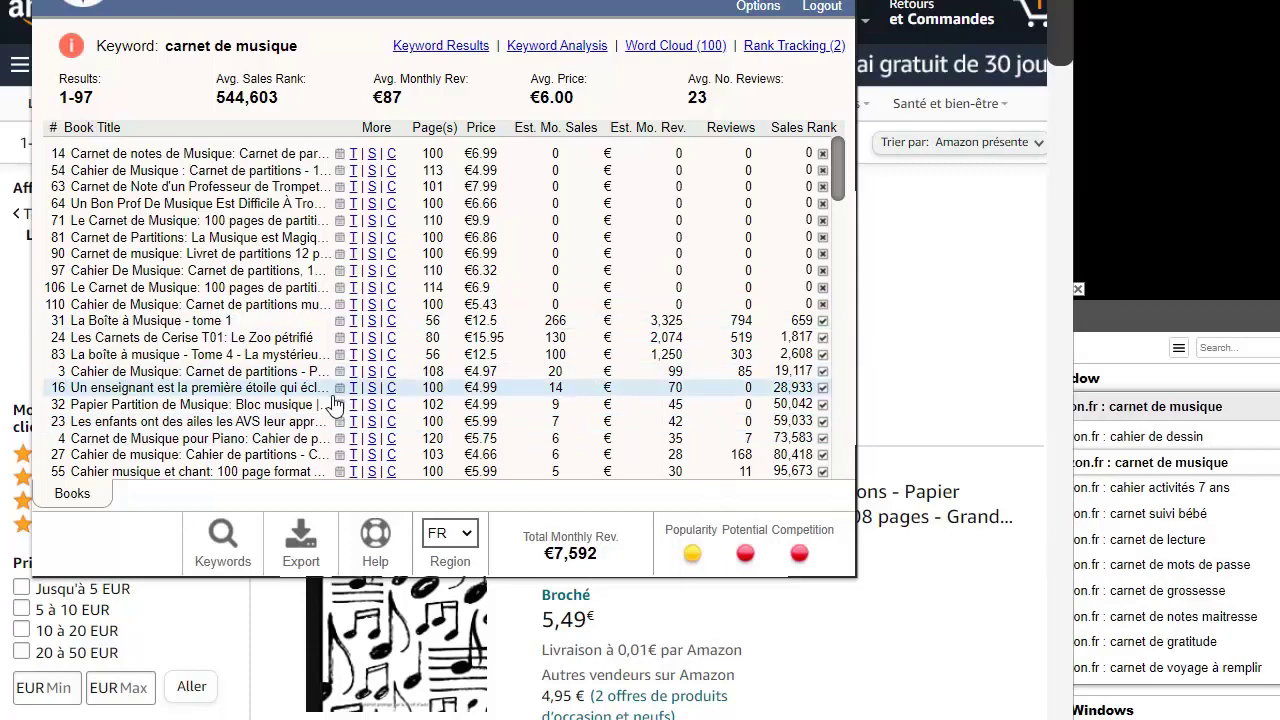
scroll(240, 370, down, 5)
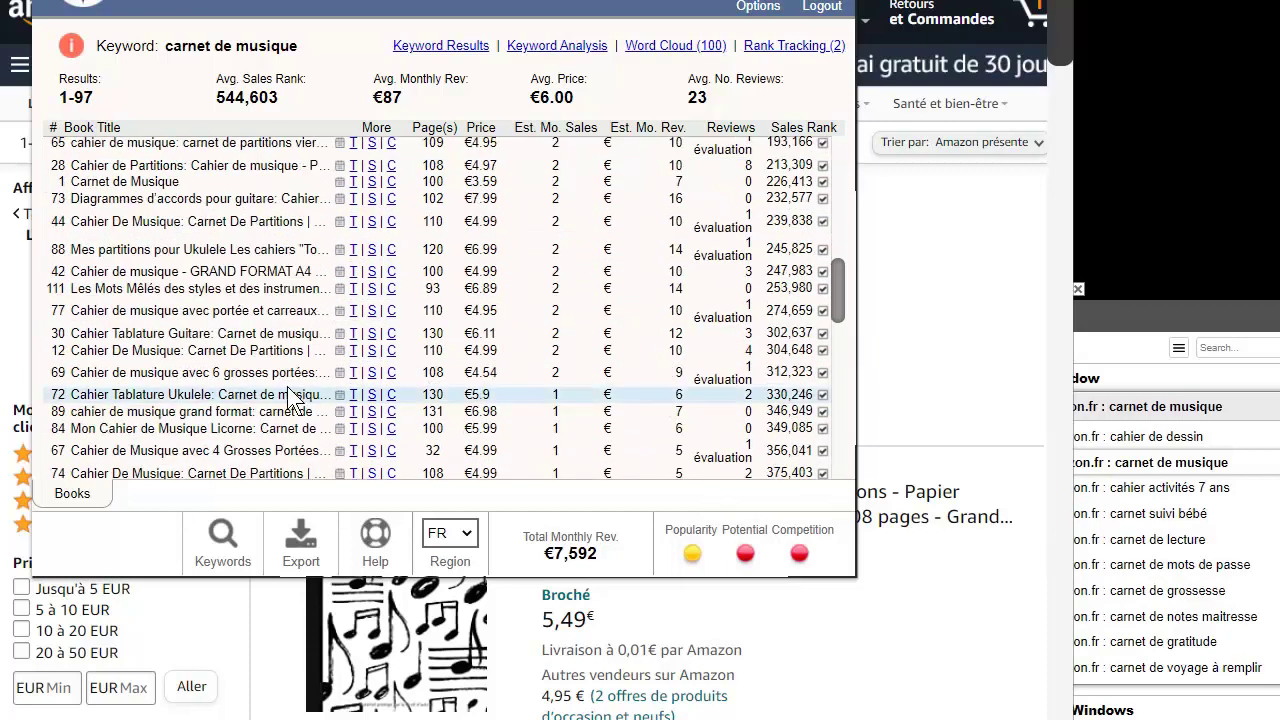
scroll(265, 368, up, 5)
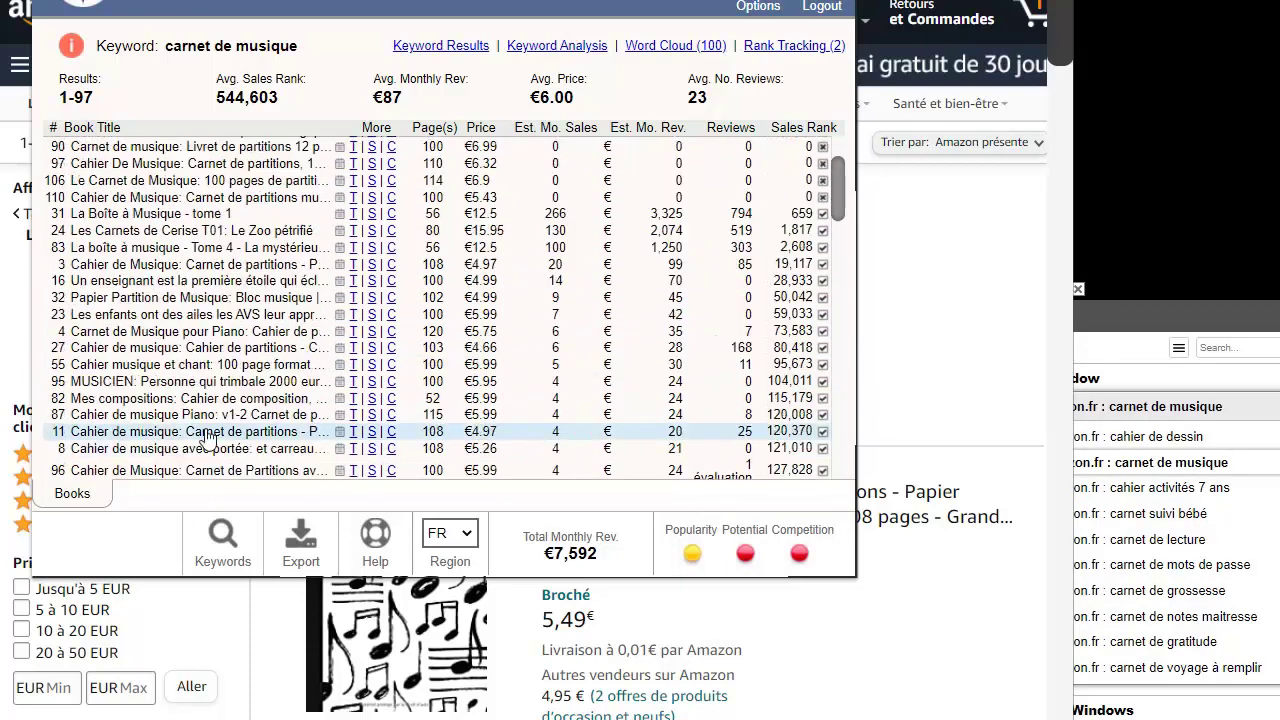
- Read through the sorted "carnet de musique" titles from the best-ranked books to the end of the list
scroll(180, 300, down, 3)
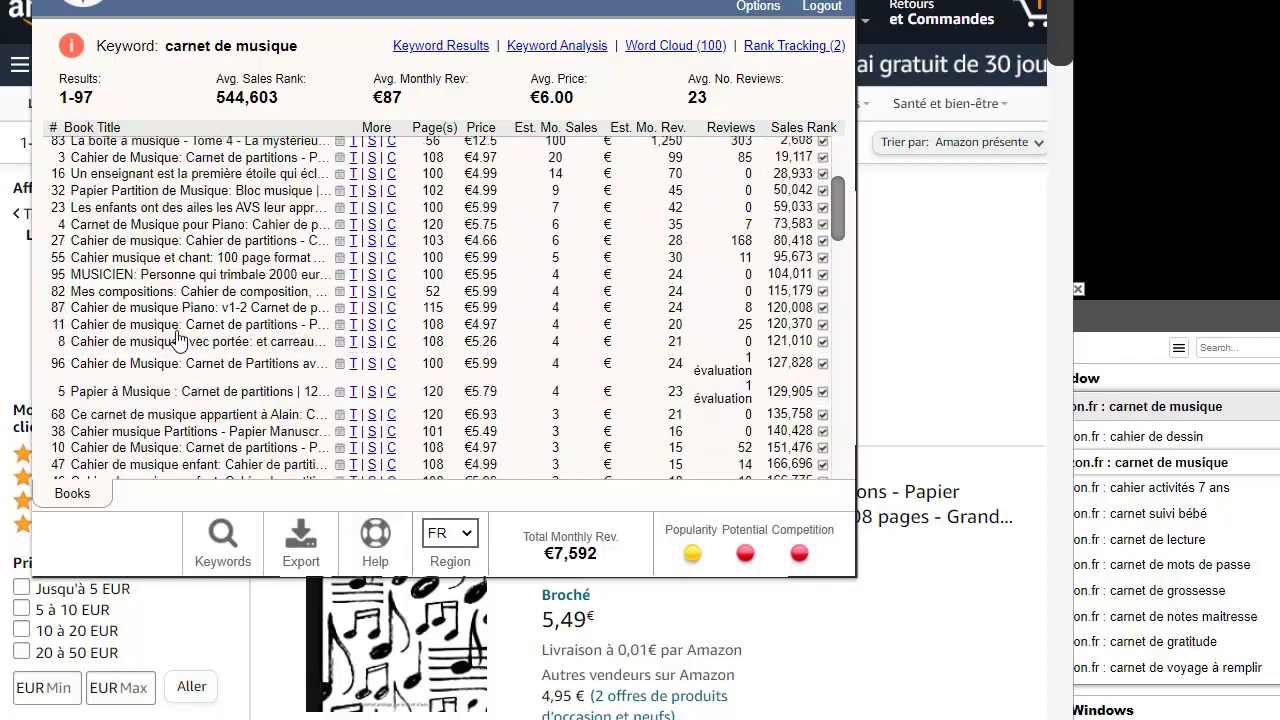
scroll(175, 360, down, 3)
scroll(165, 368, down, 3)
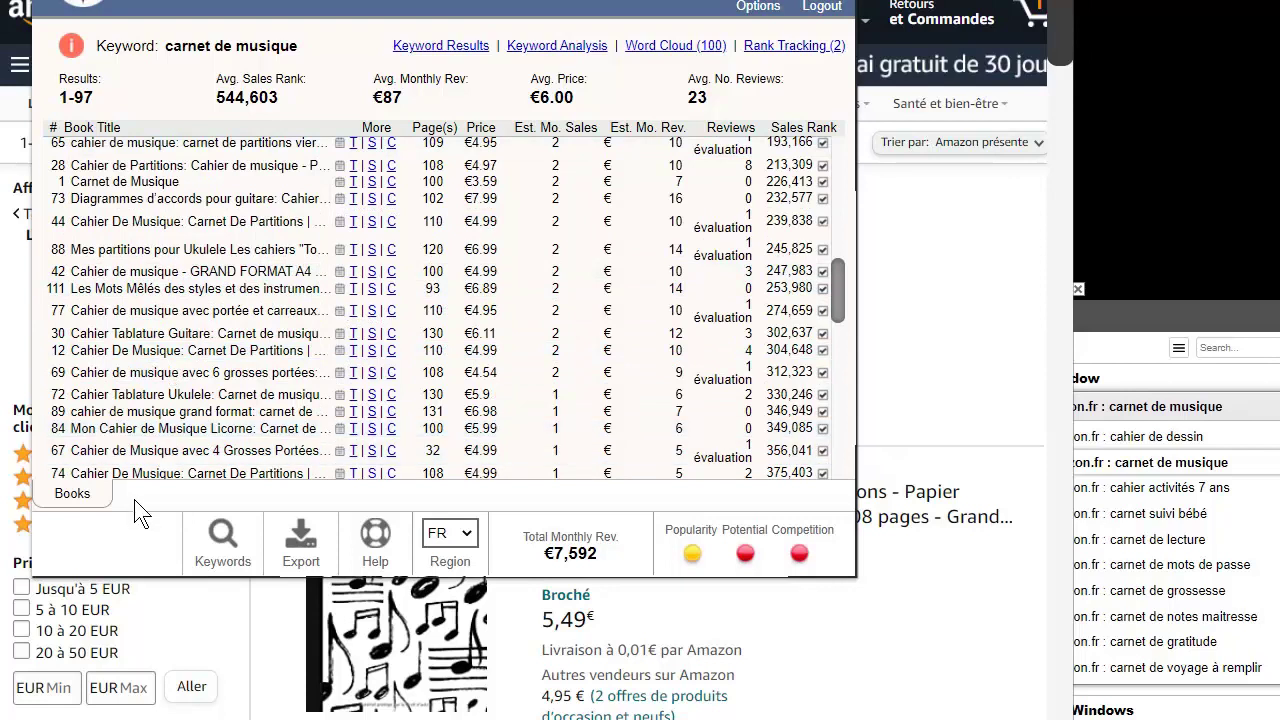
scroll(145, 480, down, 3)
scroll(150, 465, down, 5)
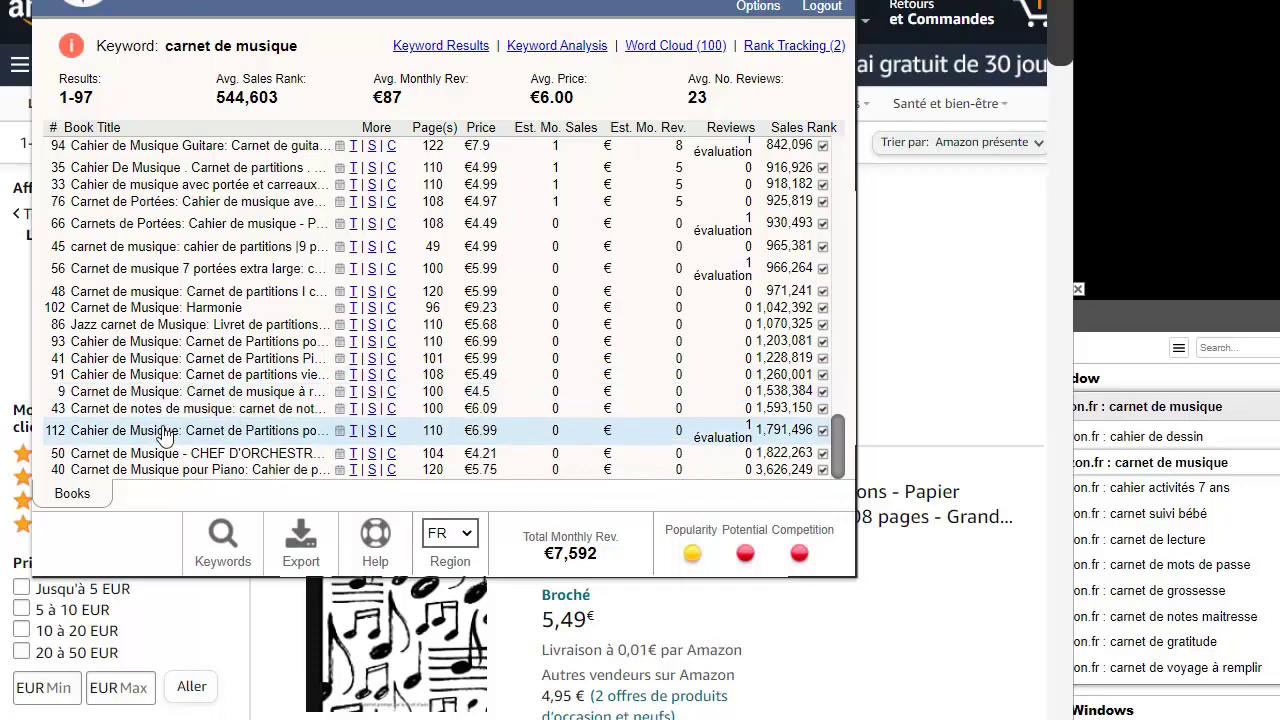
- Review the page counts and prices of the sorted "carnet de musique" books from the start to the middle of the list
scroll(650, 370, up, 12)
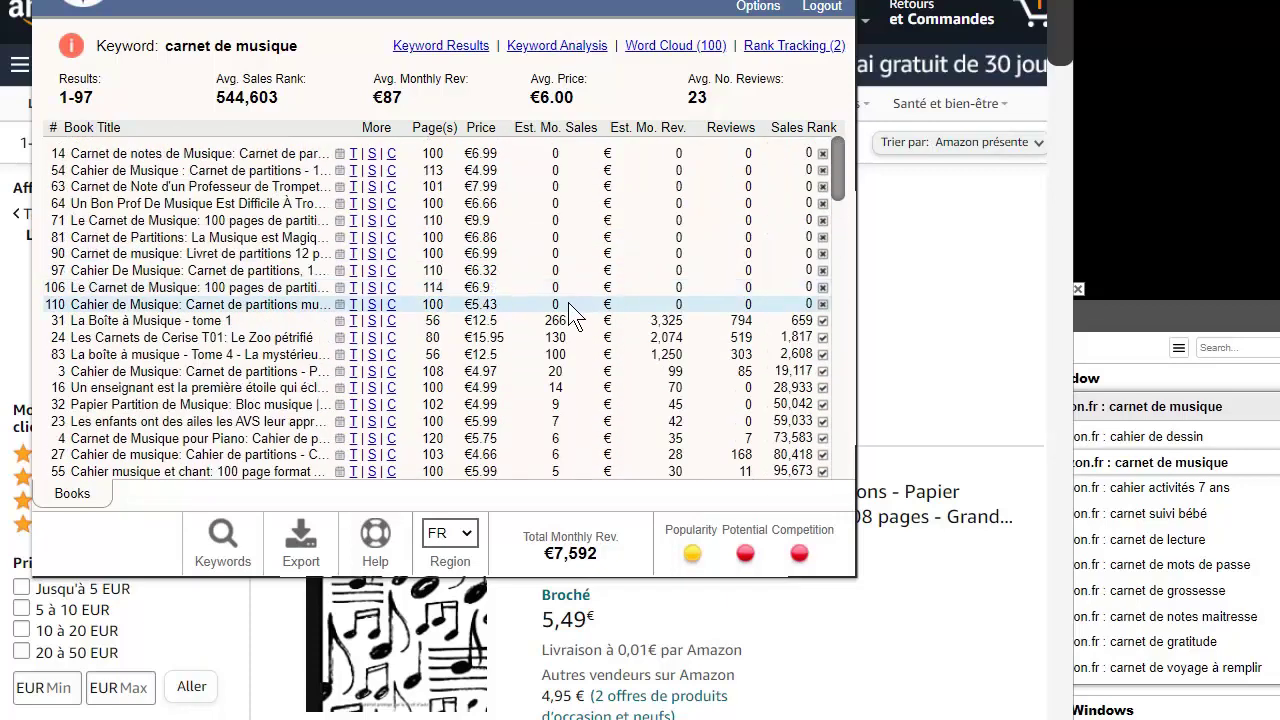
scroll(563, 338, up, 6)
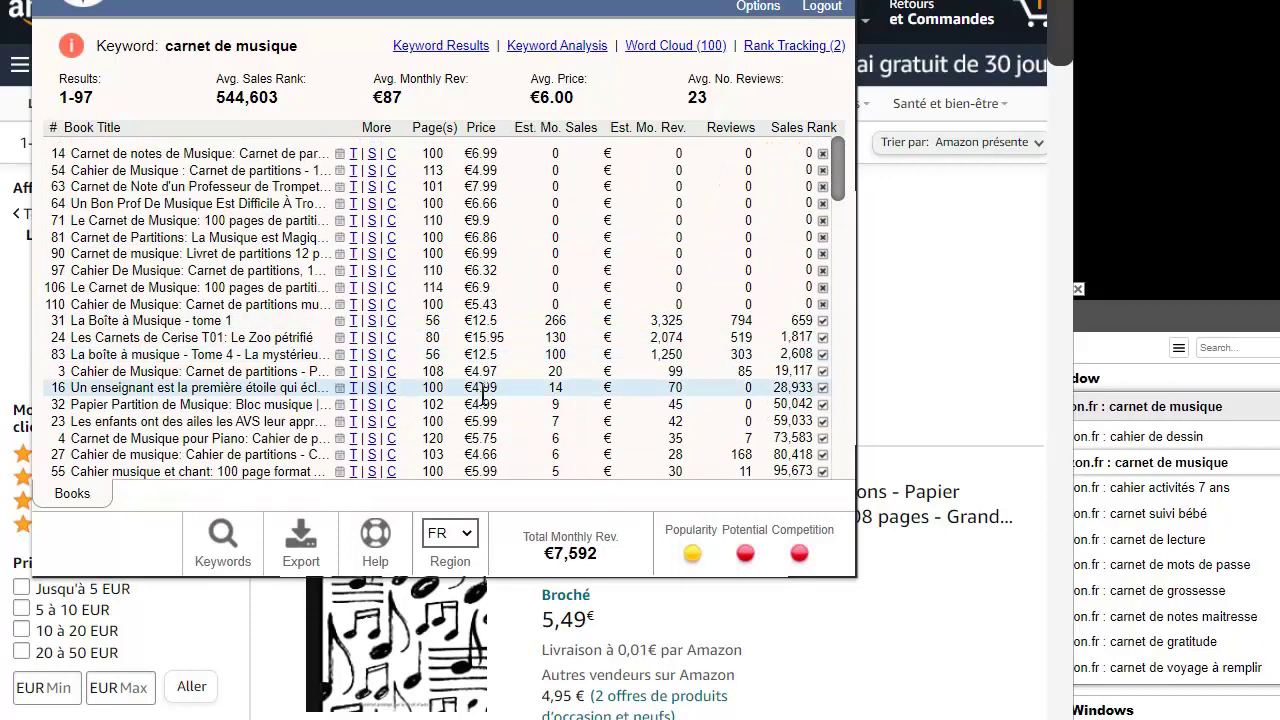
scroll(460, 275, up, 2)
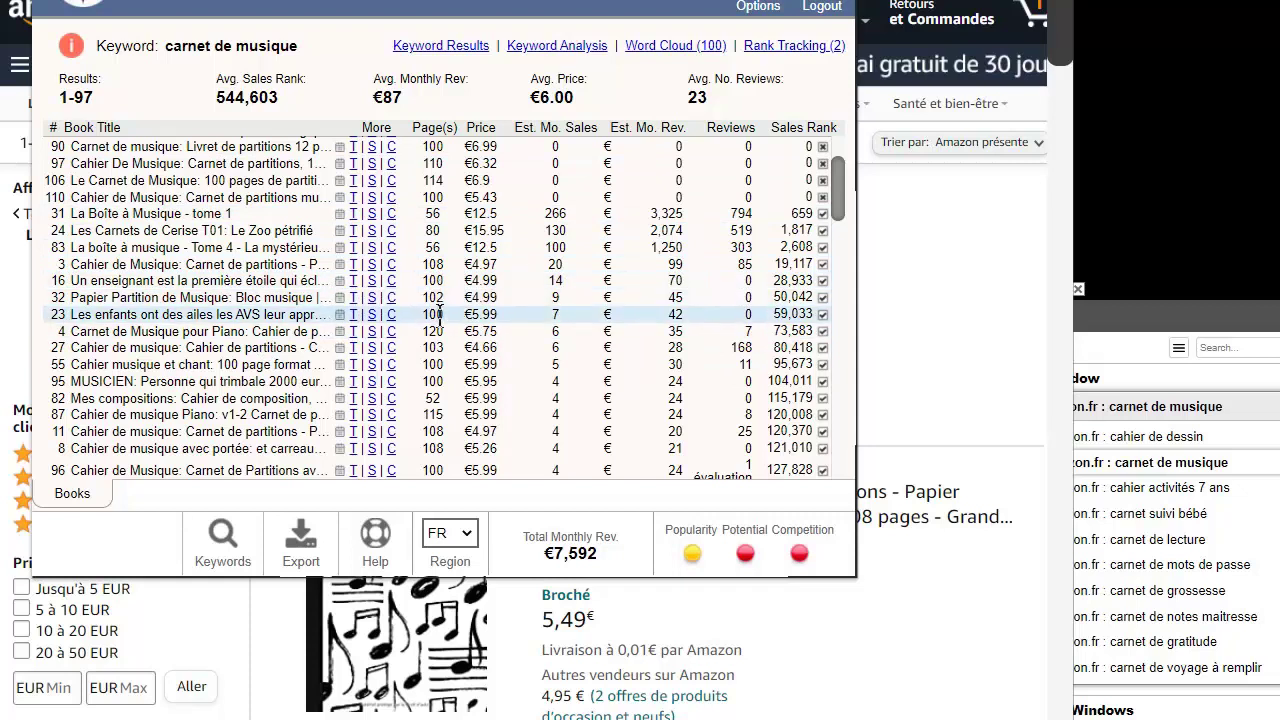
scroll(384, 311, up, 2)
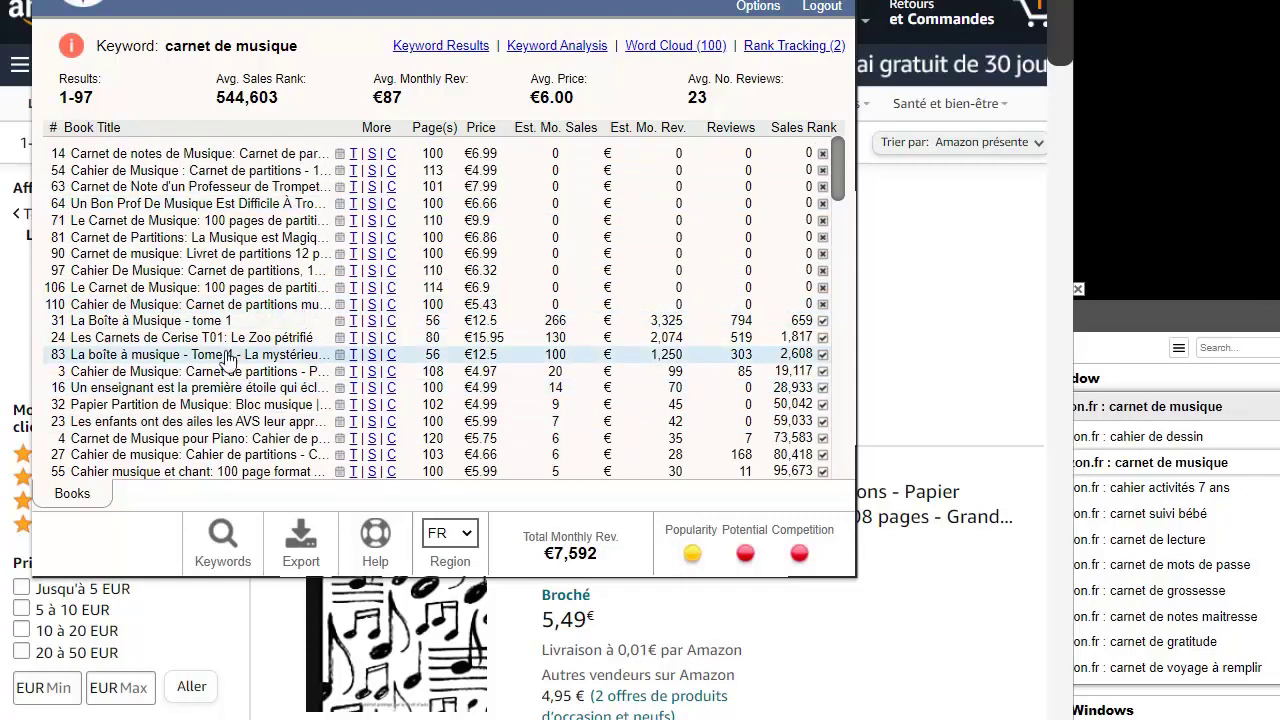
scroll(577, 325, down, 12)
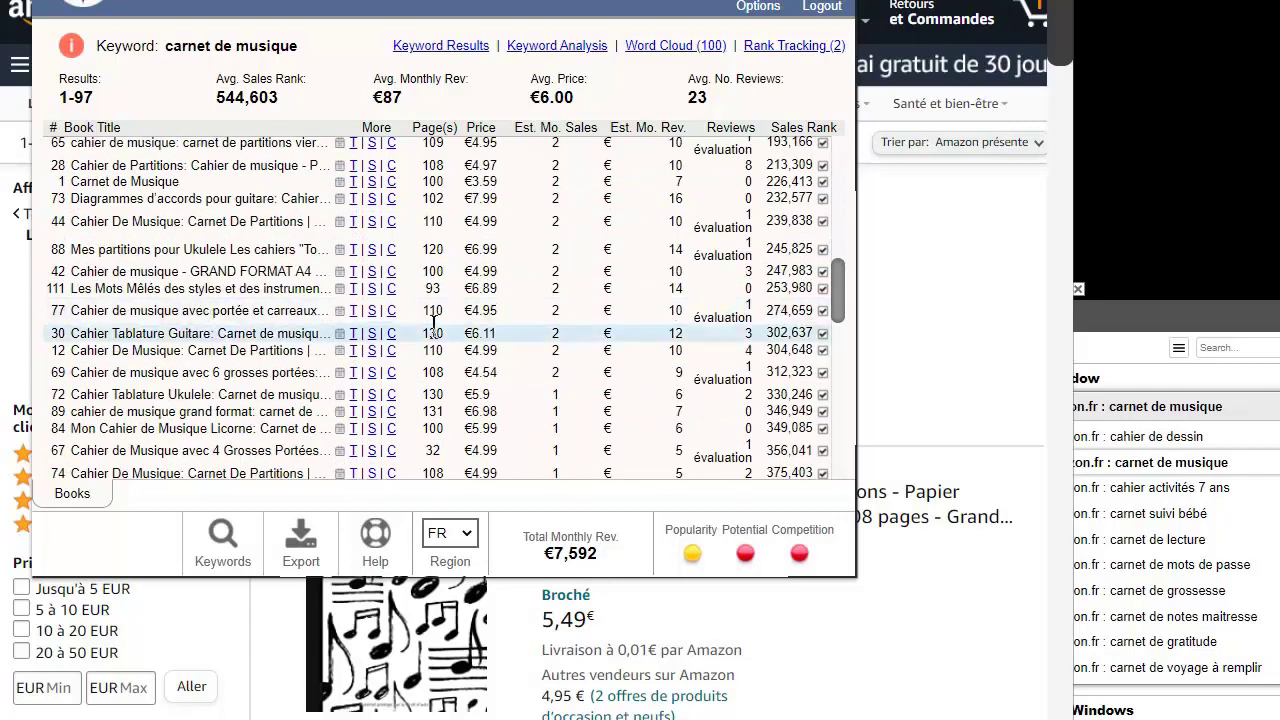
- Recheck the sorted "carnet de musique" list and glance at the results for the other keywords up to "carnet de gratitude"
scroll(510, 393, up, 12)
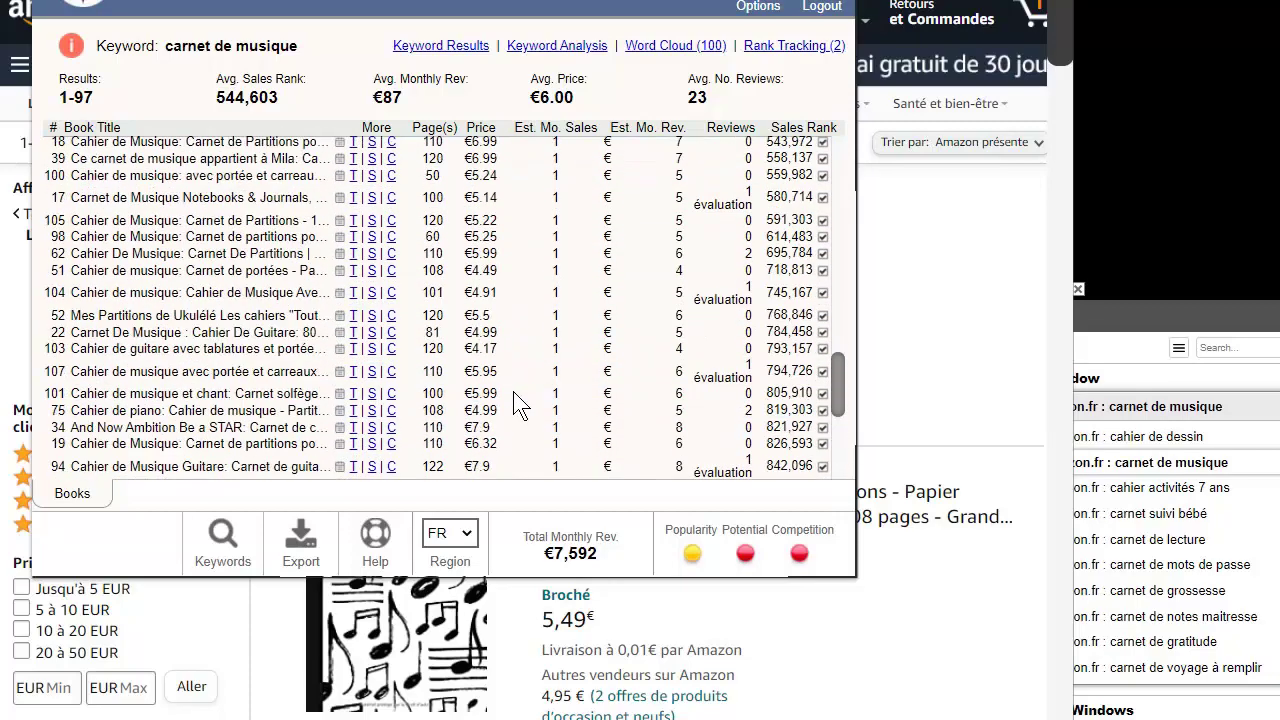
scroll(494, 424, down, 4)
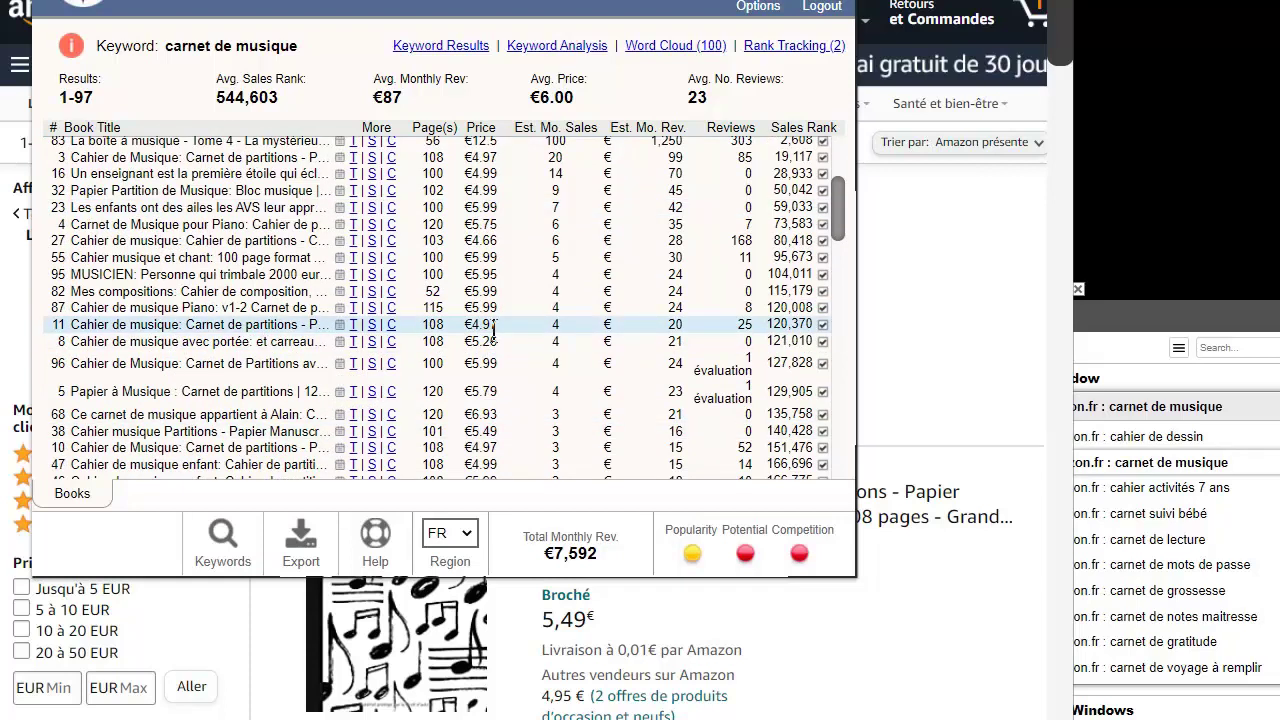
click(1165, 488)
click(1172, 518)
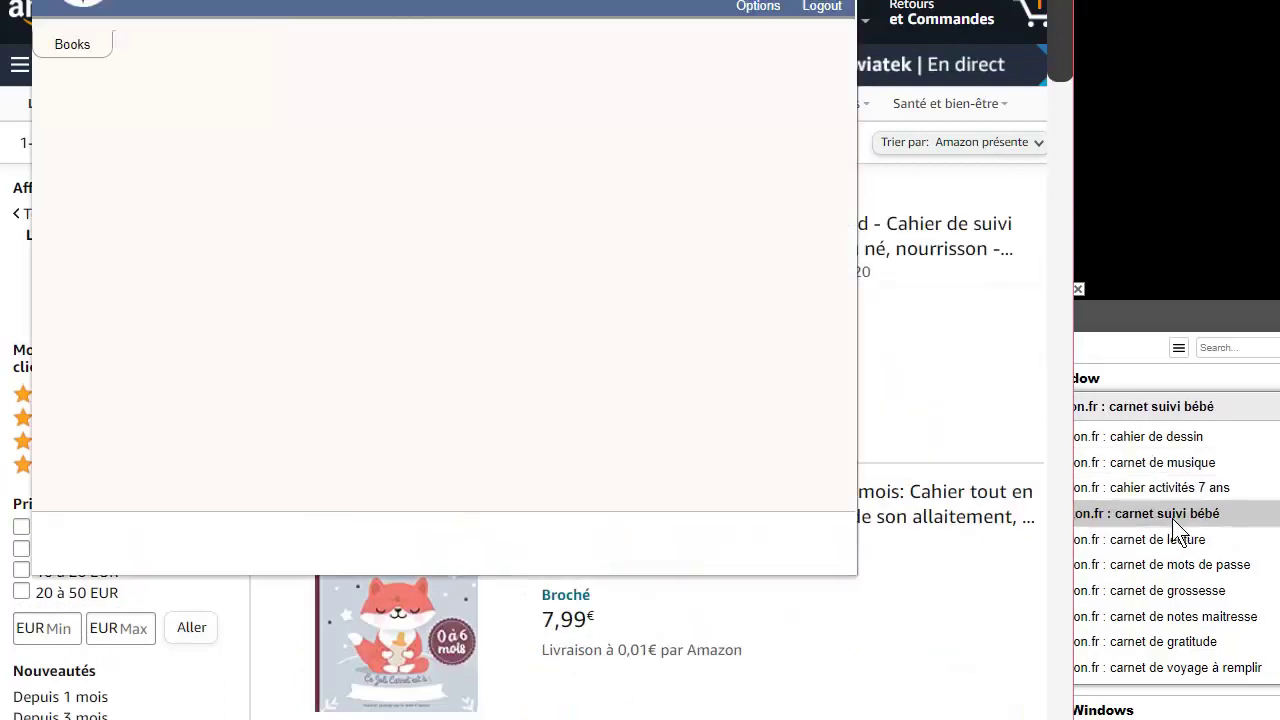
click(1177, 590)
click(1191, 641)
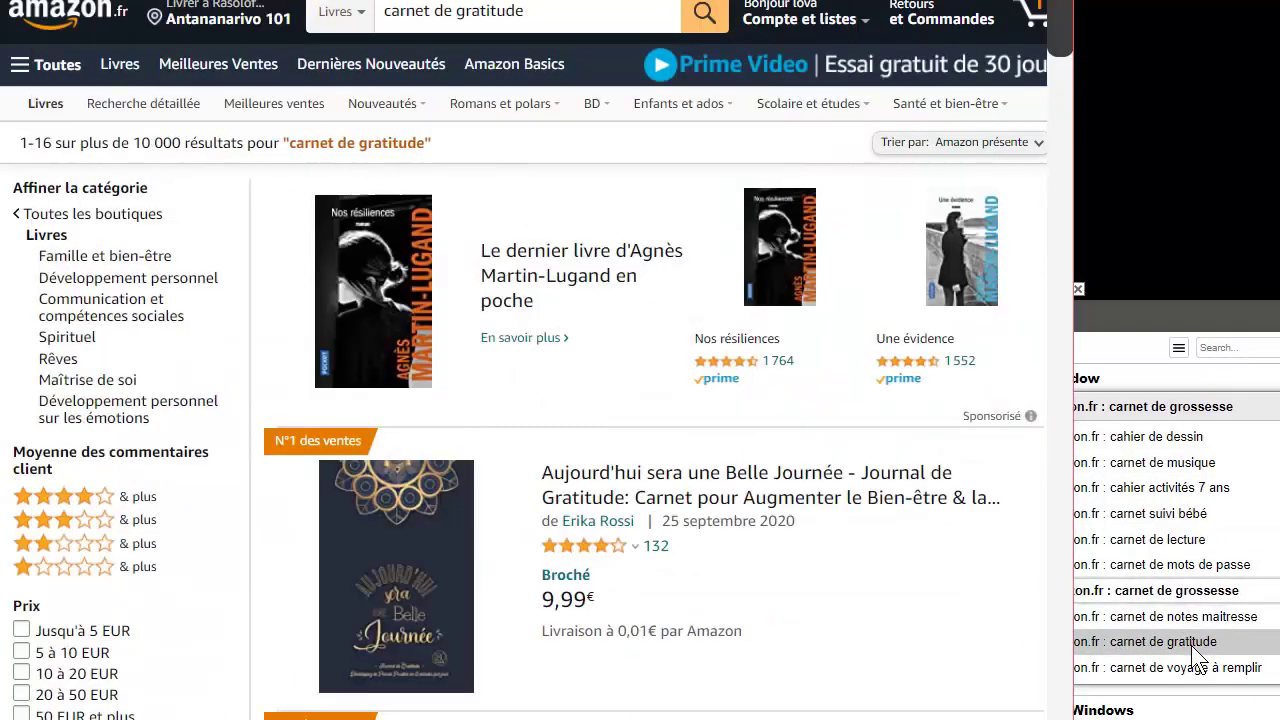
- Bring up the "carnet suivi bébé" search results and skim the listed covers, prices and ratings to the end of the page
click(1172, 513)
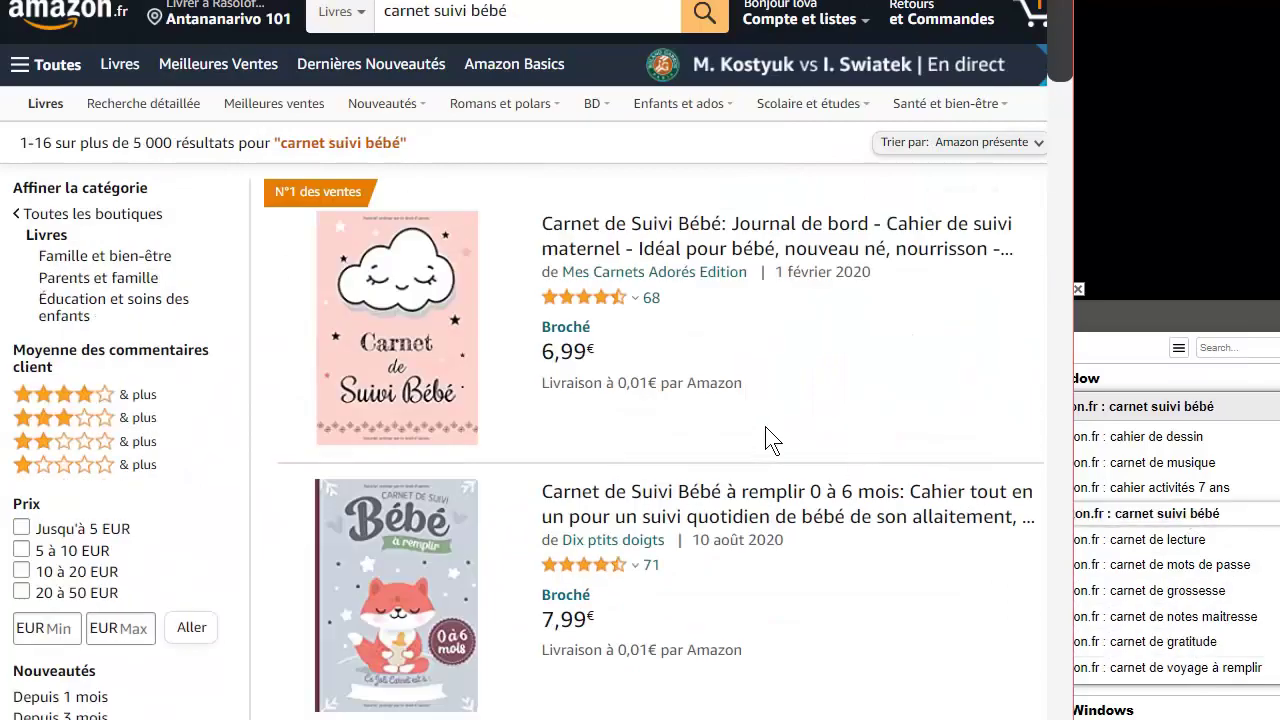
scroll(766, 430, down, 10)
scroll(792, 417, down, 15)
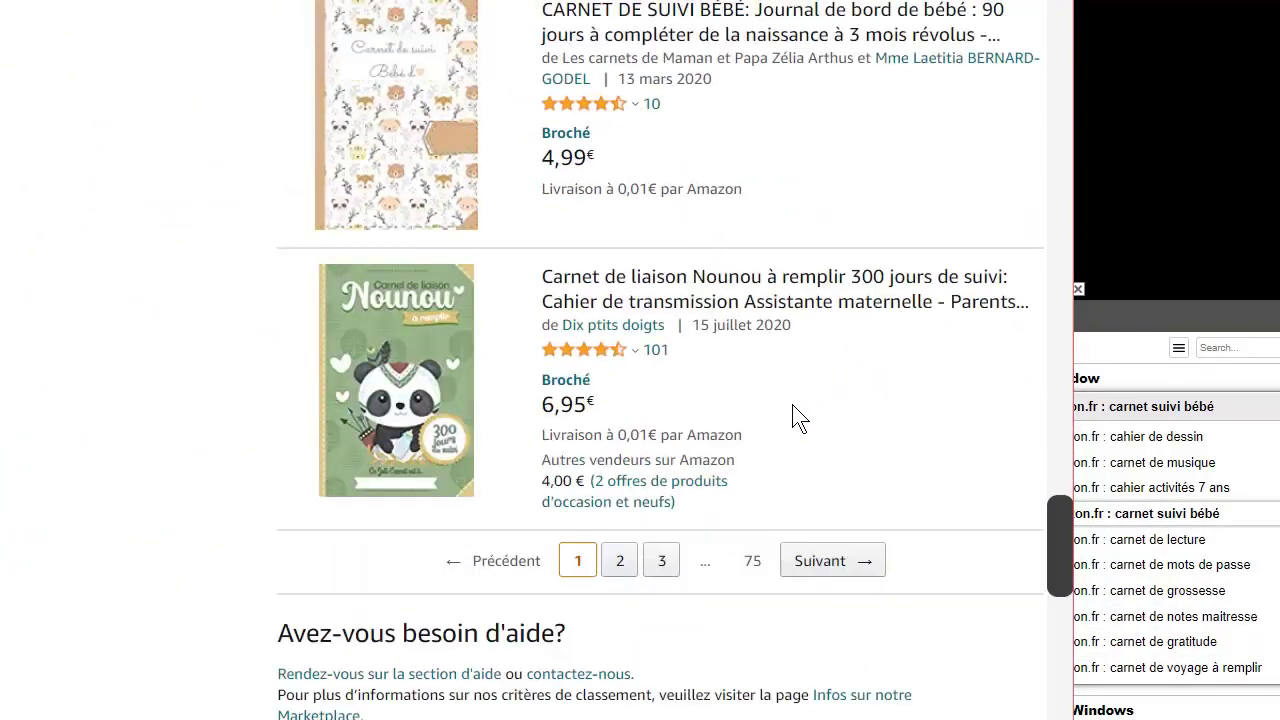
scroll(886, 295, up, 10)
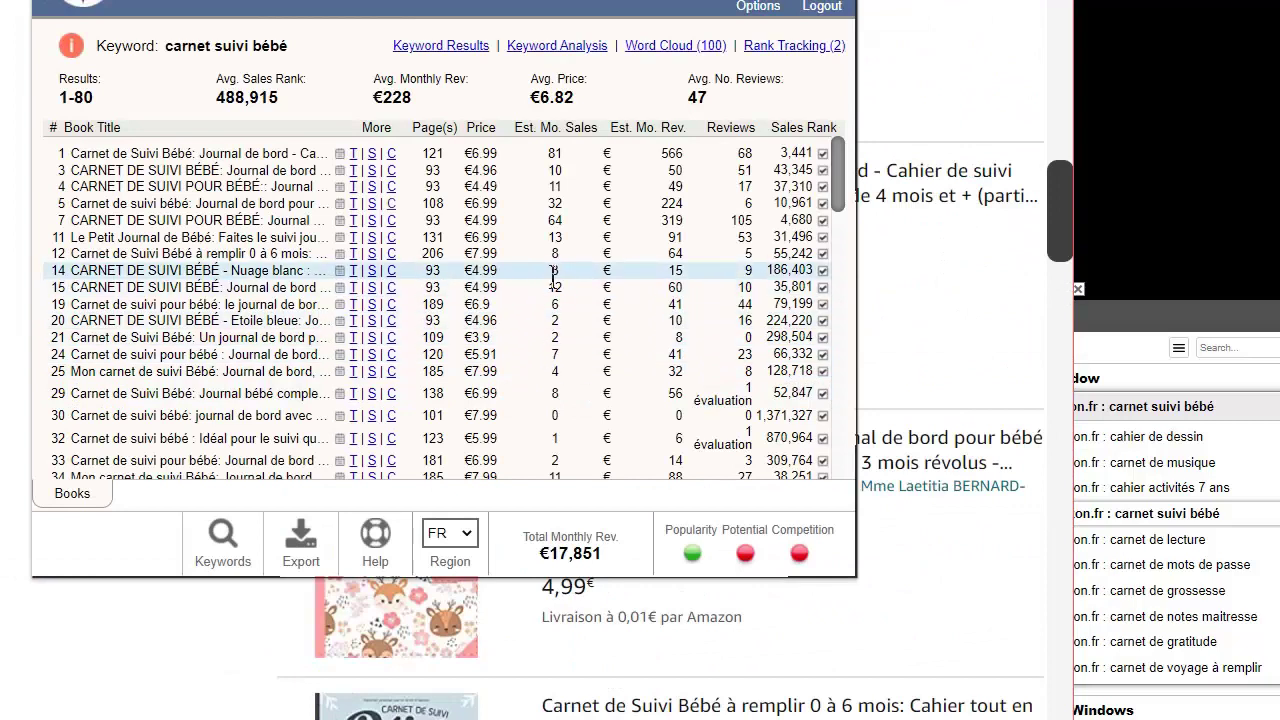
- Review the sales, revenue and sales ranks of the "carnet suivi bébé" books through the whole list and return to its start
scroll(530, 295, down, 2)
scroll(560, 306, down, 4)
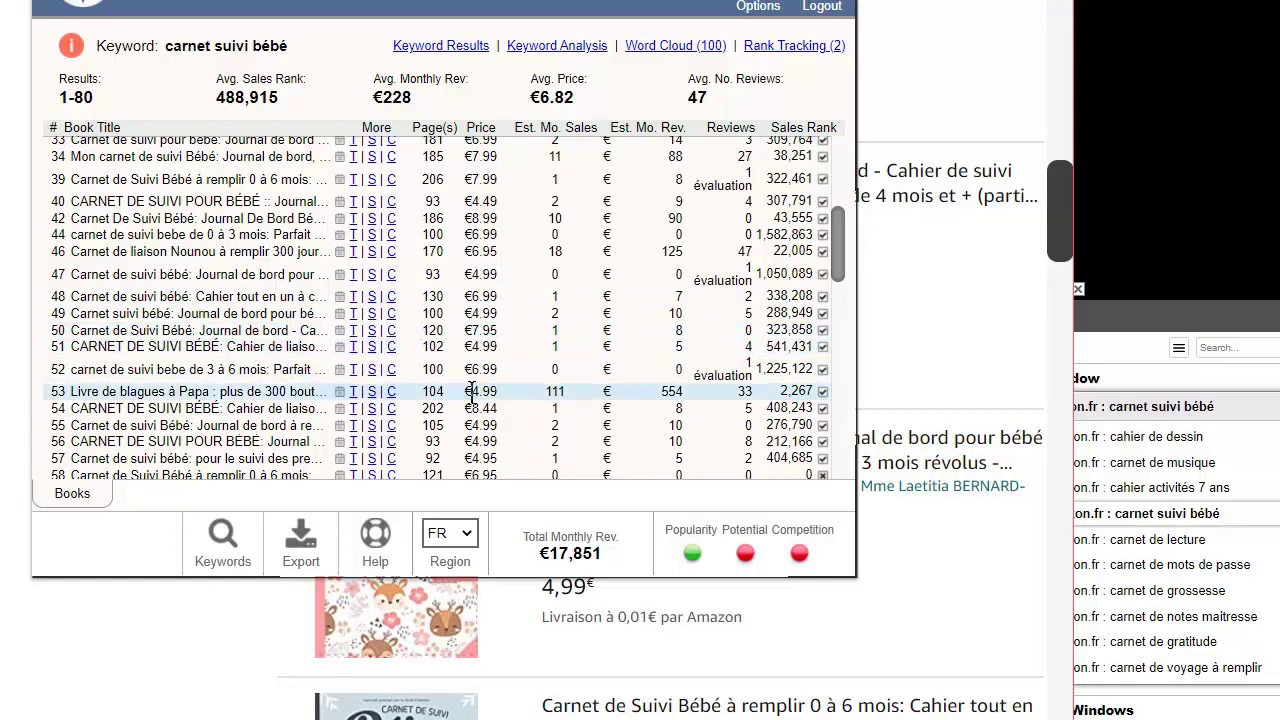
scroll(407, 330, down, 4)
scroll(405, 327, down, 5)
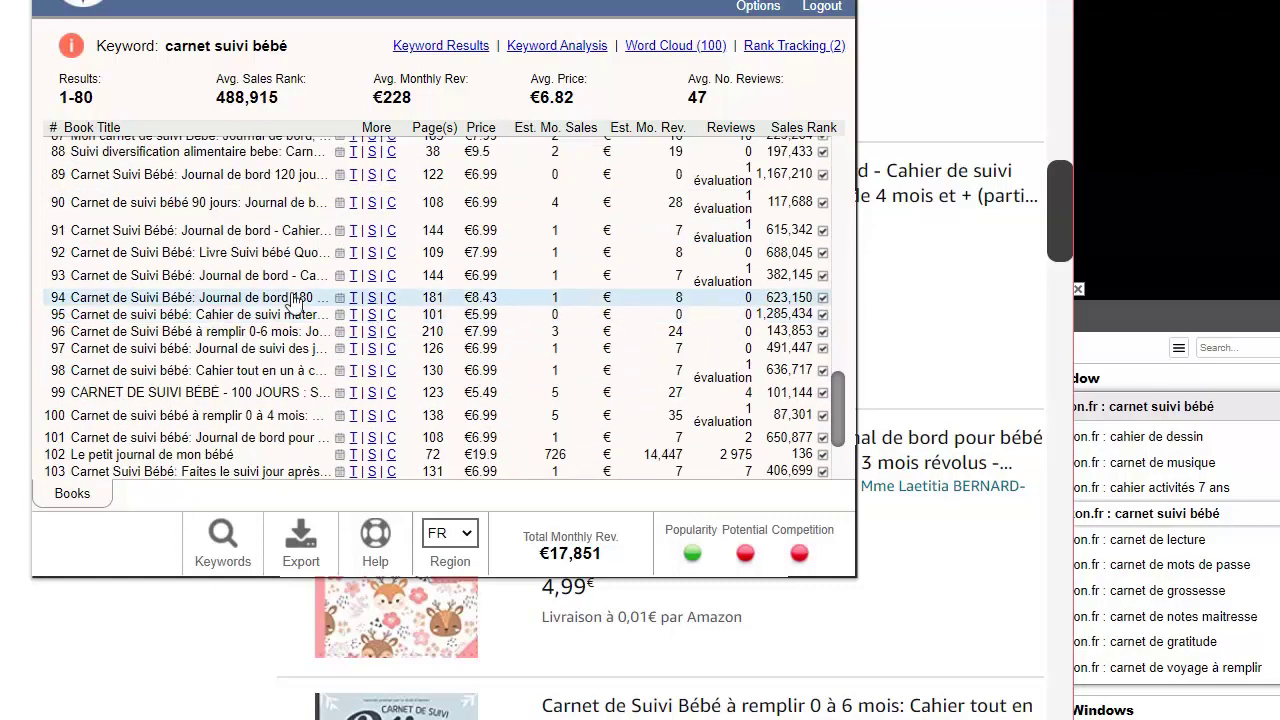
scroll(300, 372, up, 9)
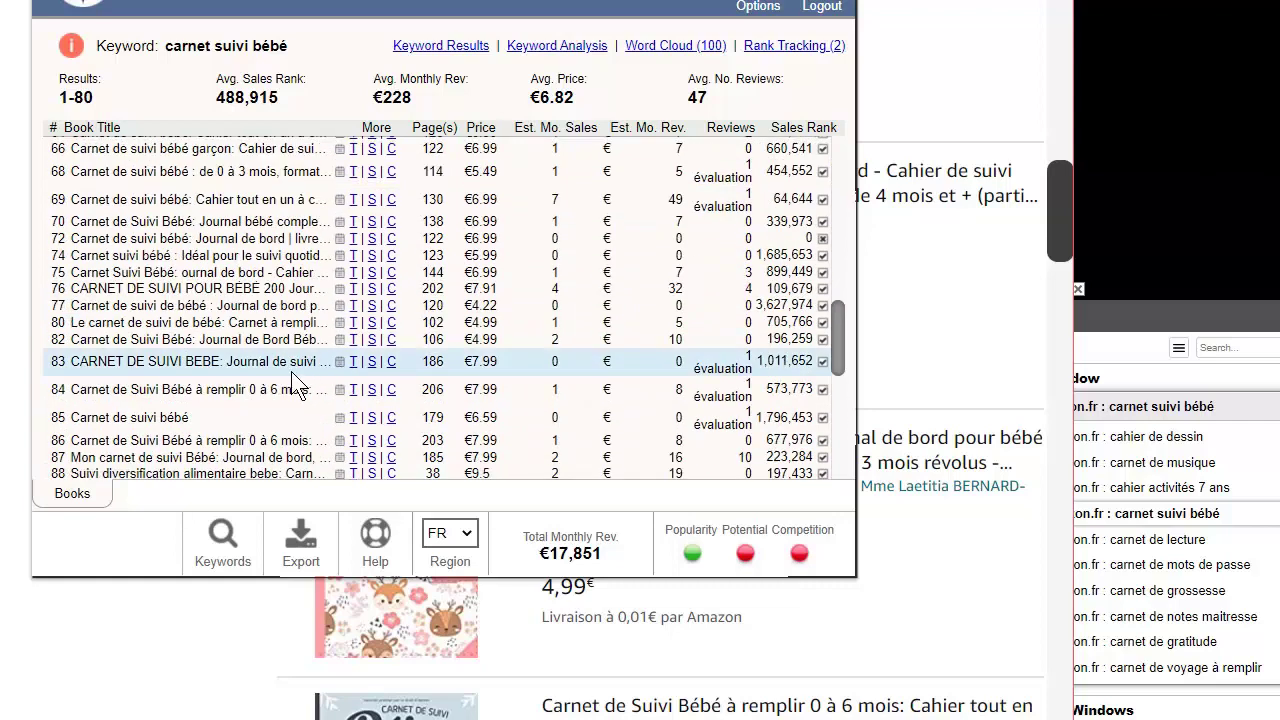
scroll(175, 362, up, 5)
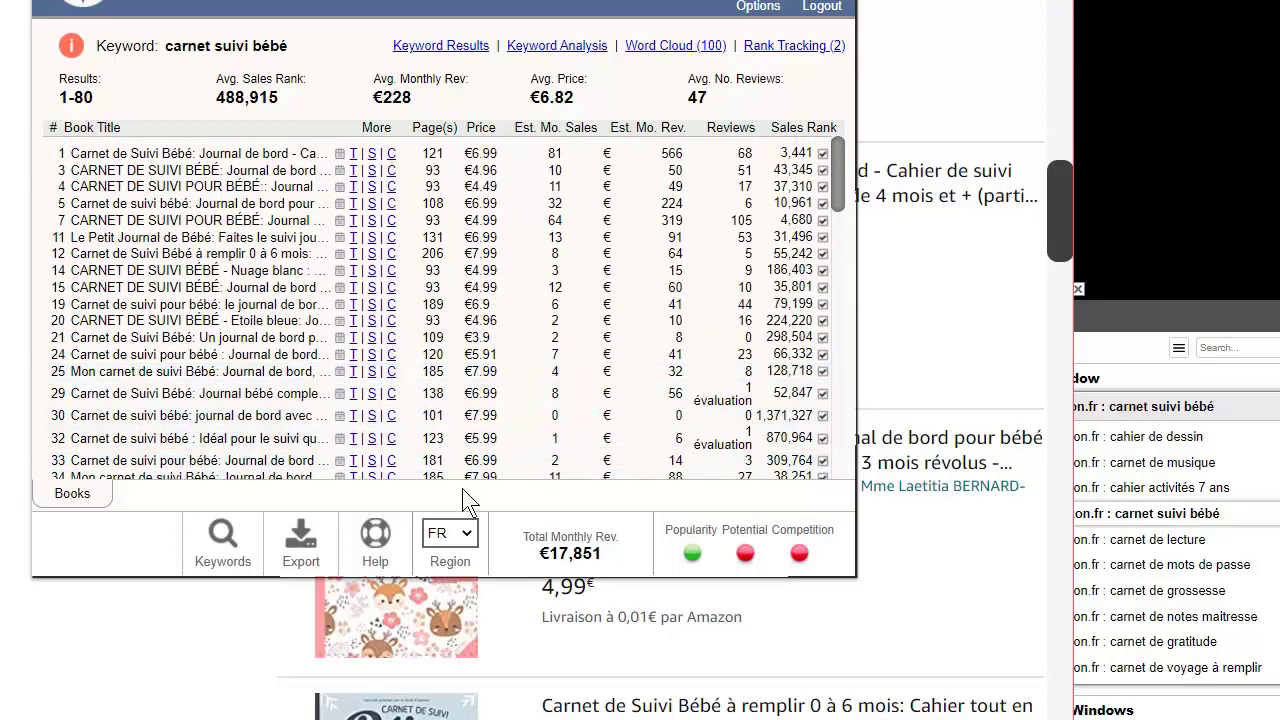
- Examine the full titles and publication dates of the "carnet suivi bébé" books down to the last entries
mouse_move(345, 456)
scroll(451, 320, down, 3)
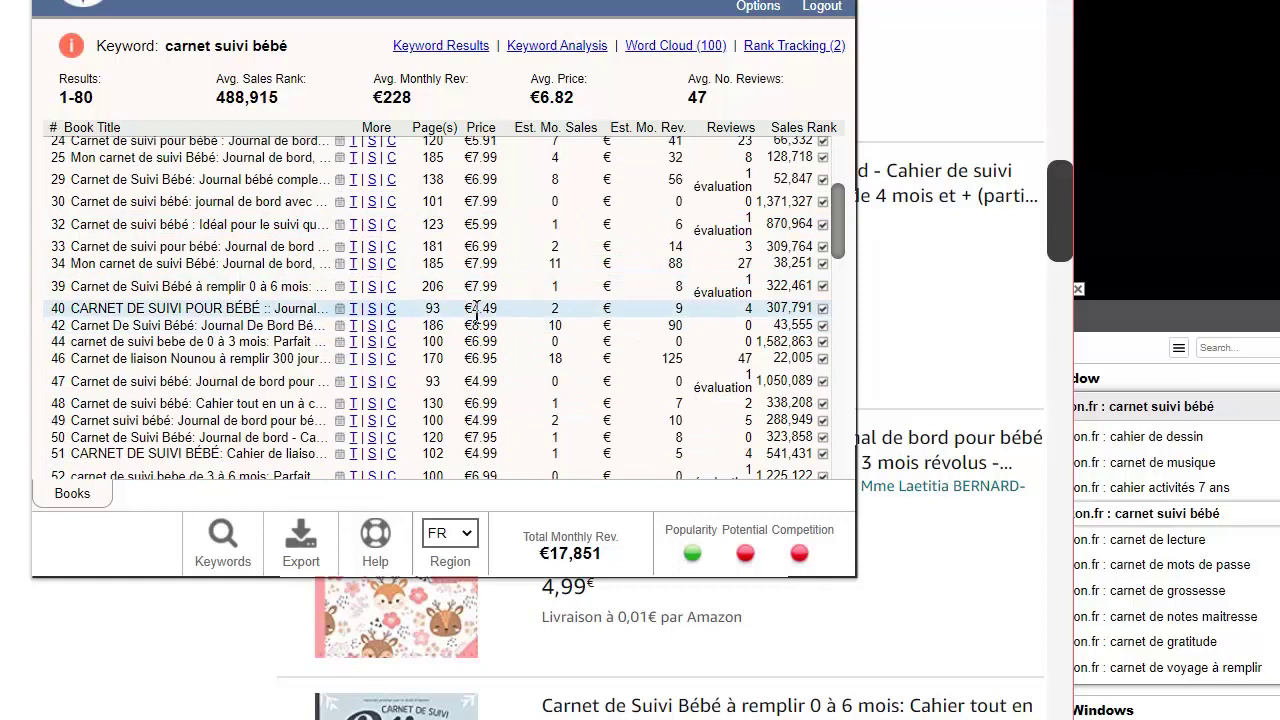
scroll(350, 300, down, 5)
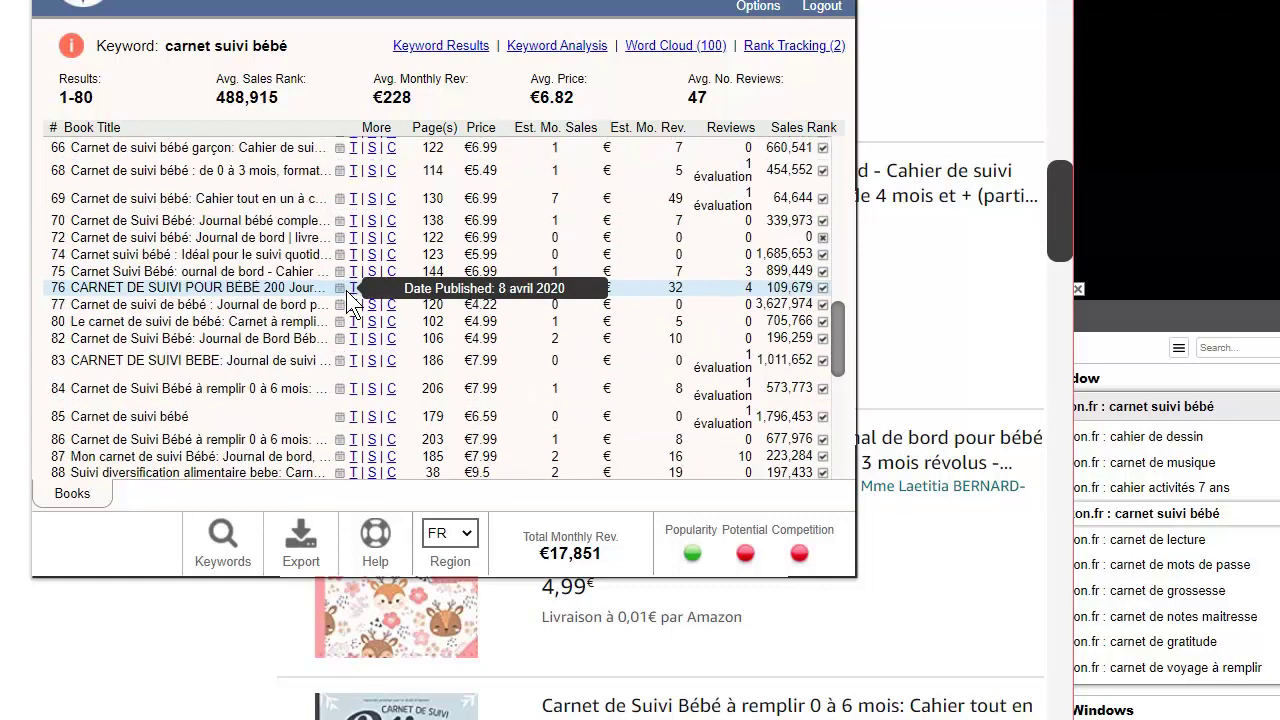
scroll(349, 298, down, 2)
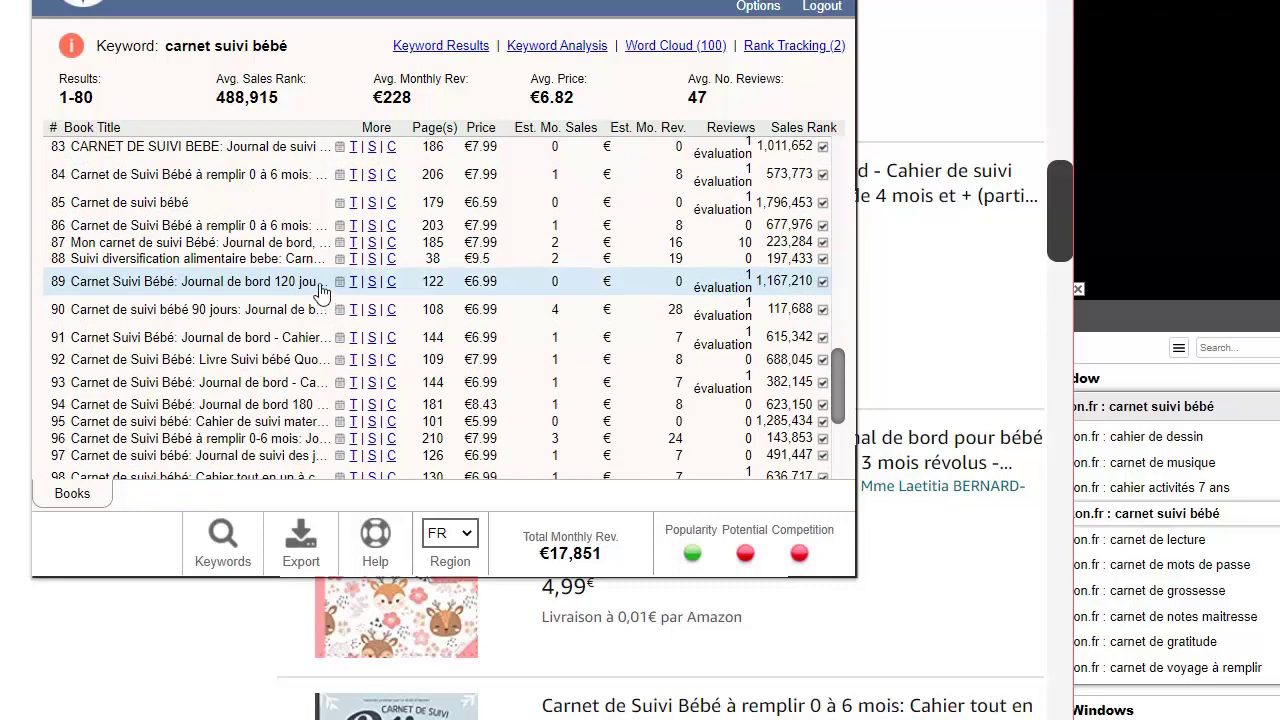
scroll(322, 297, down, 1)
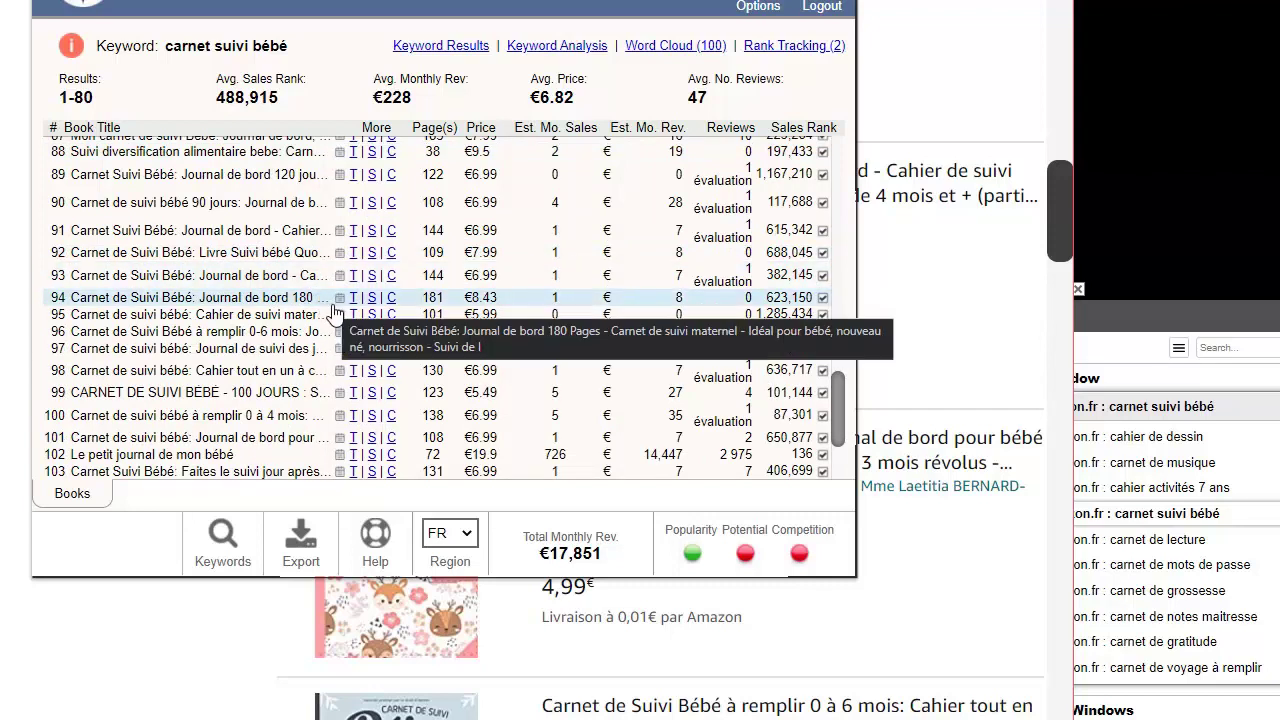
scroll(340, 320, down, 3)
scroll(343, 345, up, 20)
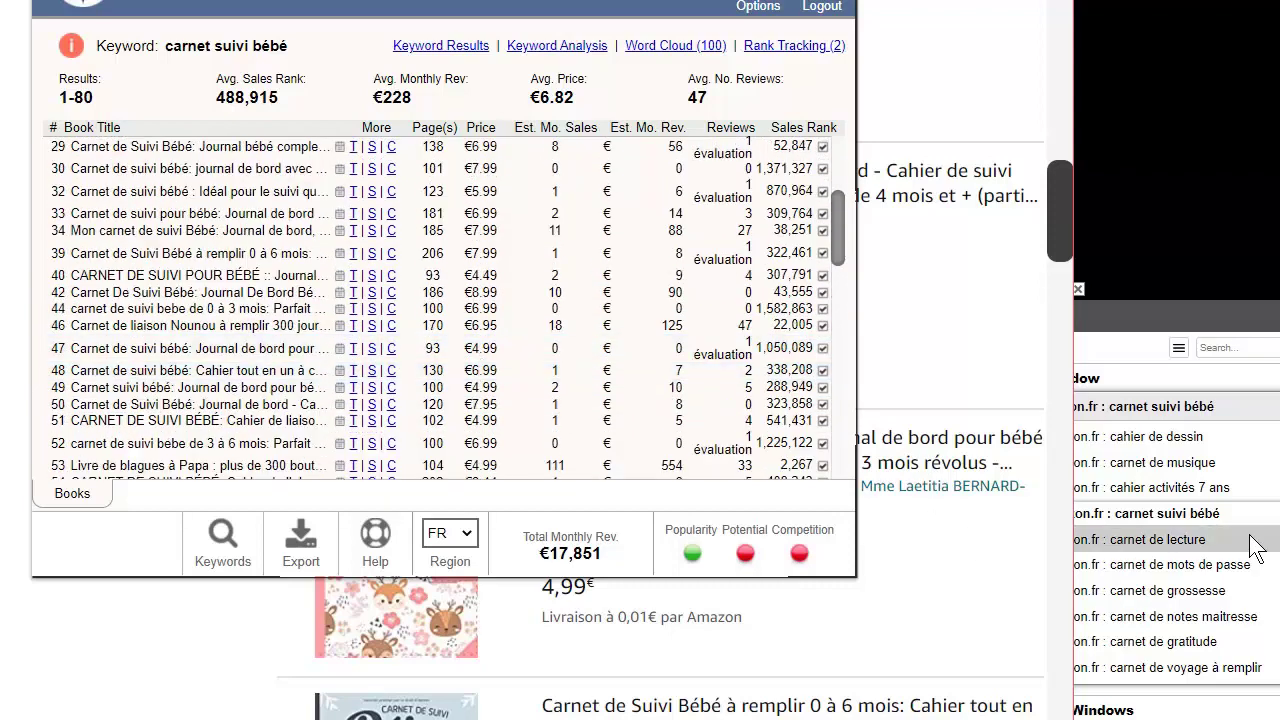
- Bring up the "carnet de grossesse" search results and look over the covers, prices and review counts of the listed books
click(1199, 584)
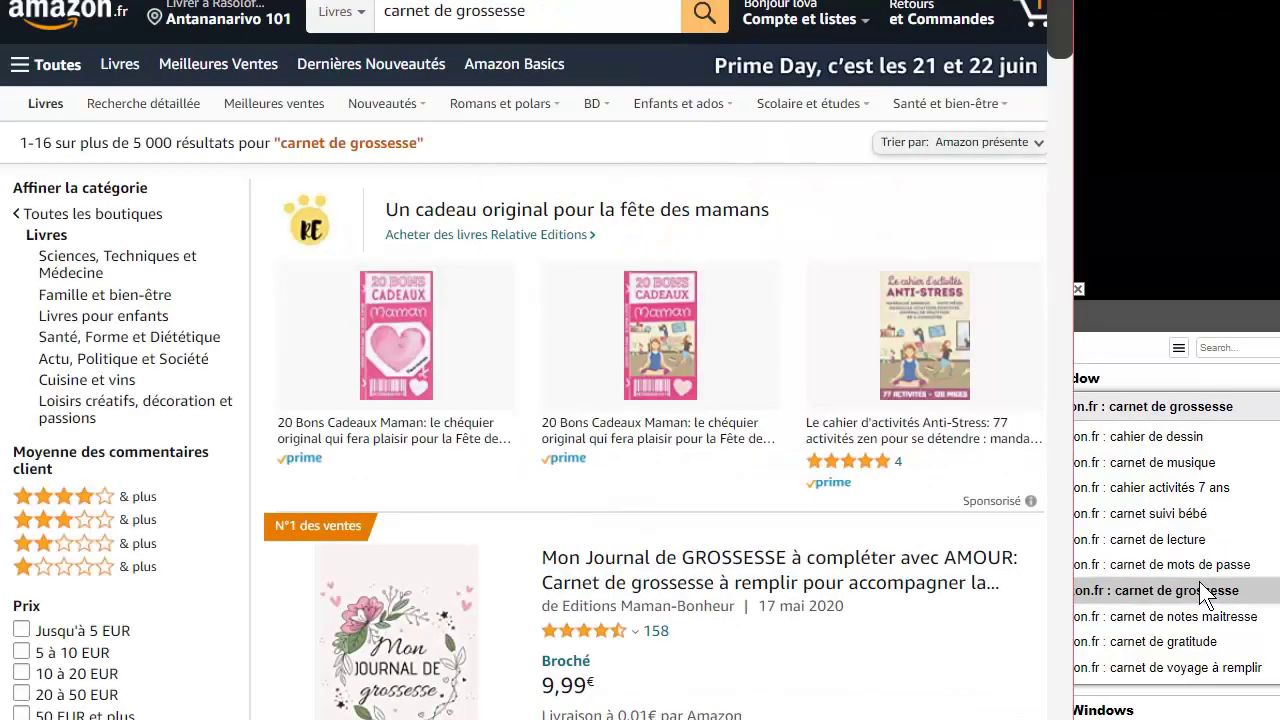
scroll(680, 463, down, 10)
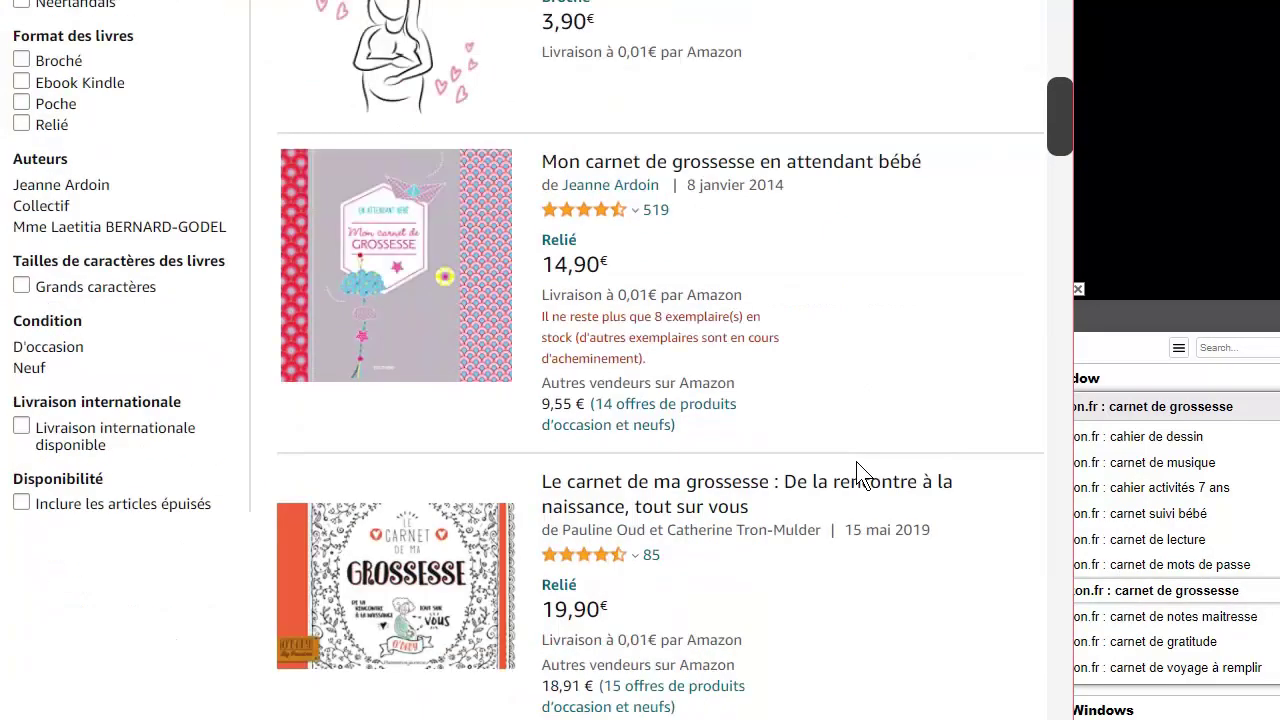
scroll(858, 468, down, 4)
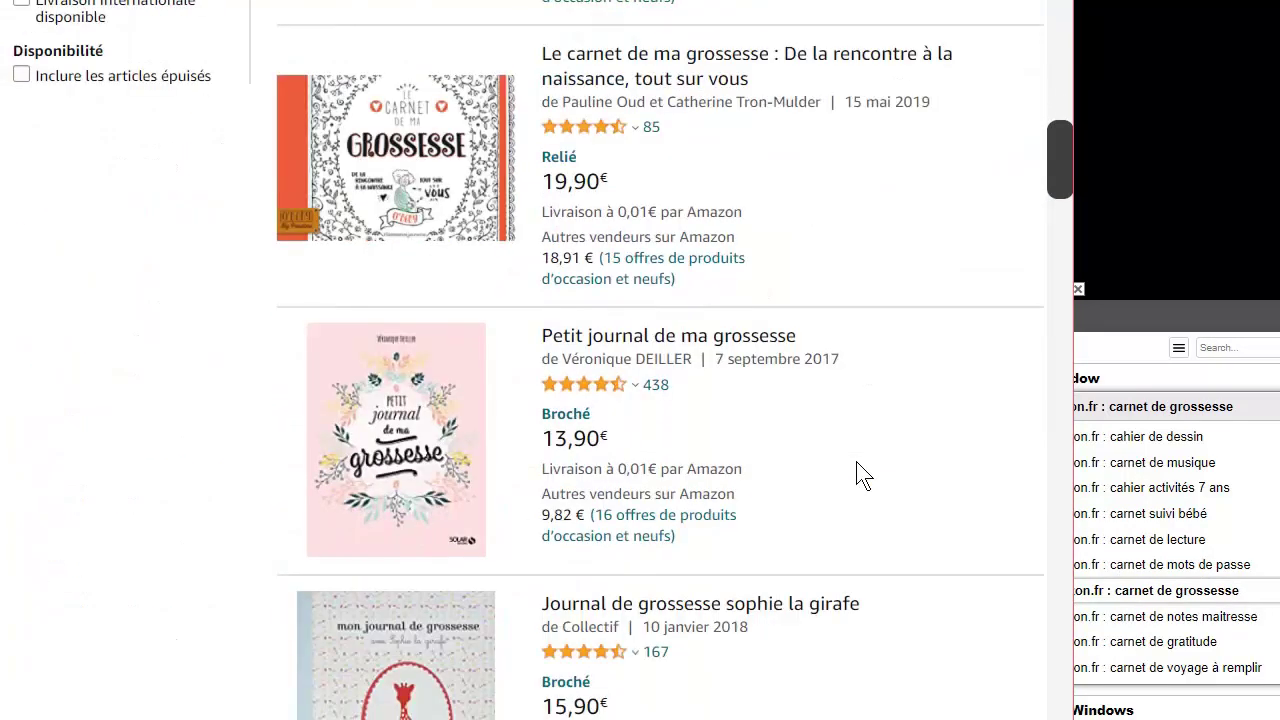
scroll(862, 475, down, 1)
scroll(862, 475, down, 11)
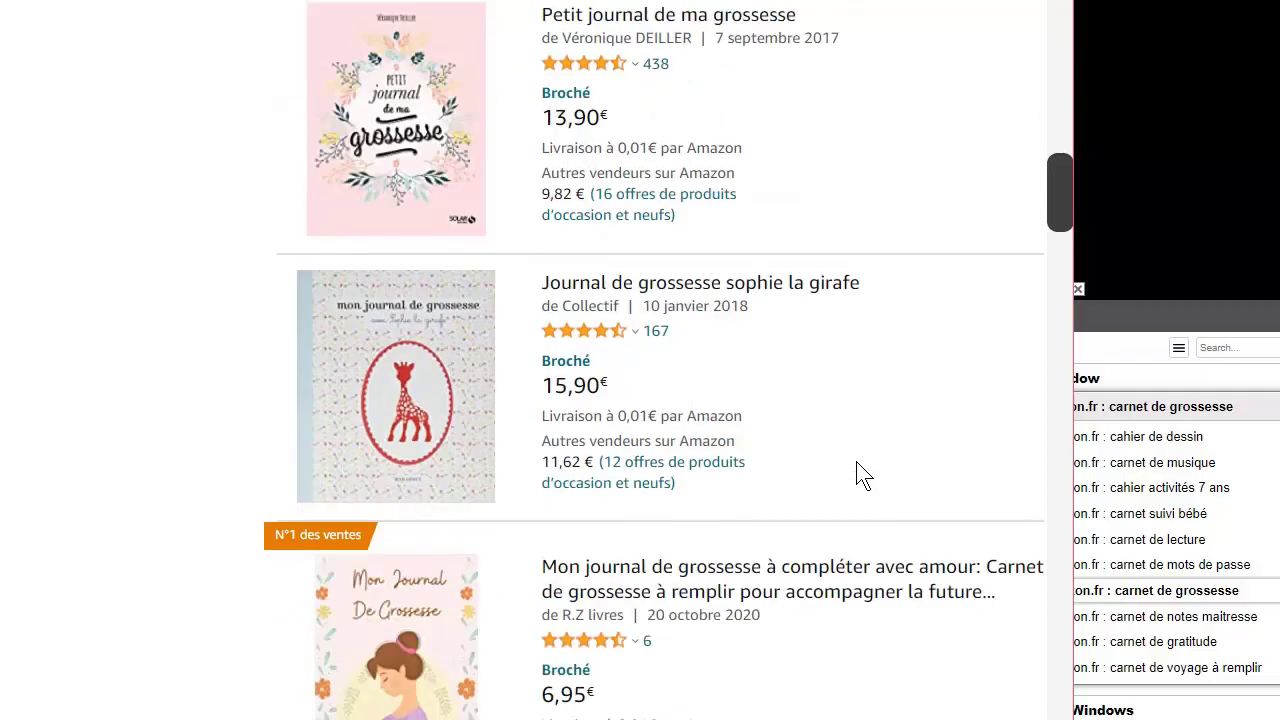
scroll(858, 477, up, 14)
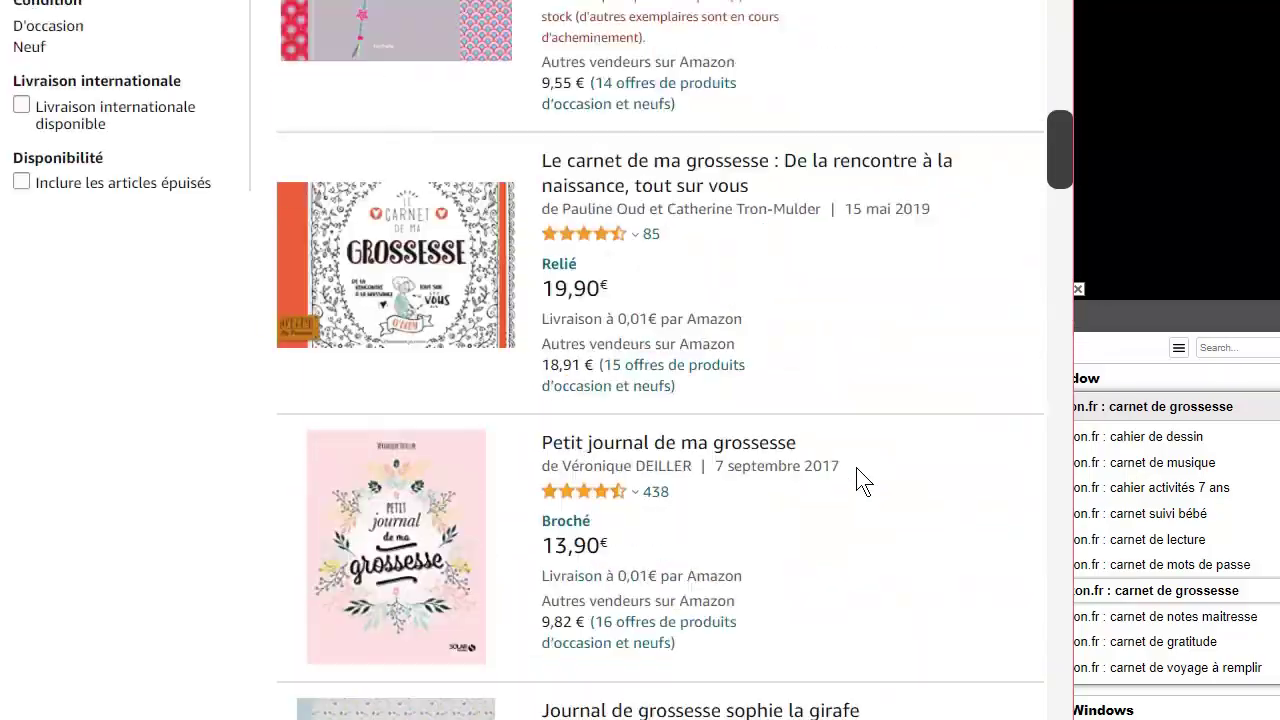
- Bring up the "cahier activités 7 ans" search results and look over the activity books' covers, prices and age ranges
click(1220, 488)
scroll(670, 490, down, 1)
scroll(670, 490, down, 5)
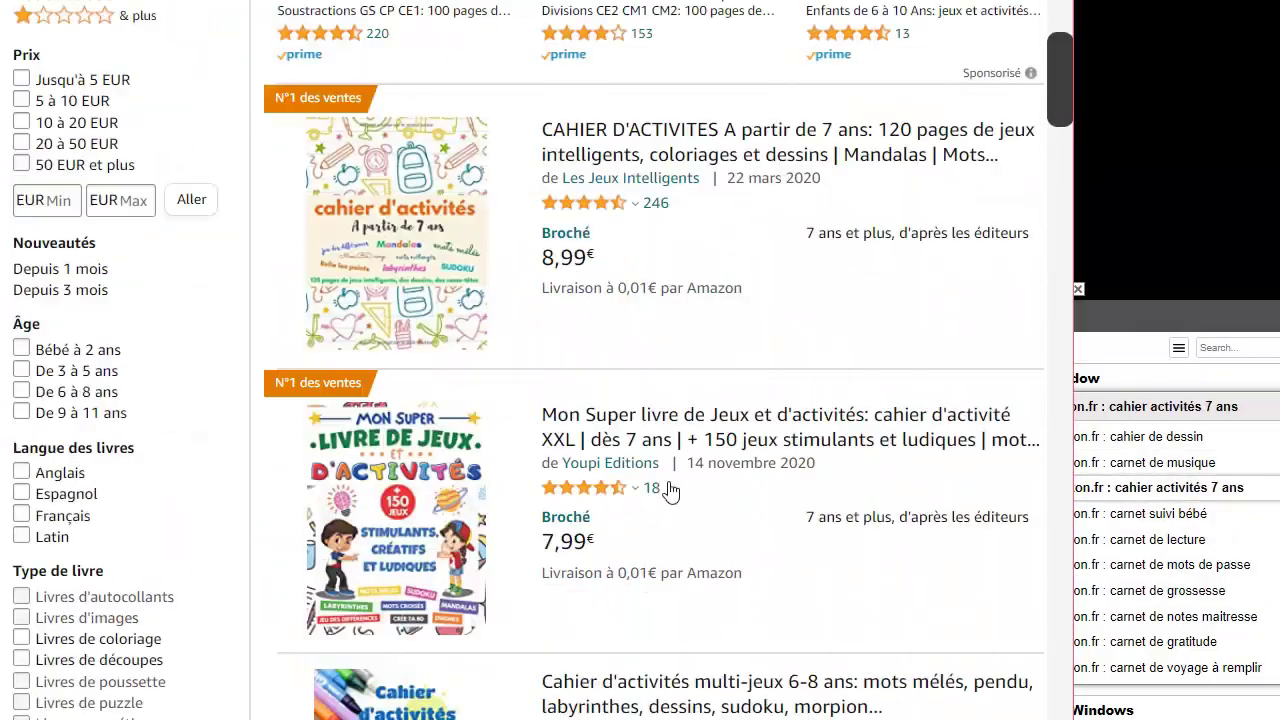
scroll(670, 490, down, 10)
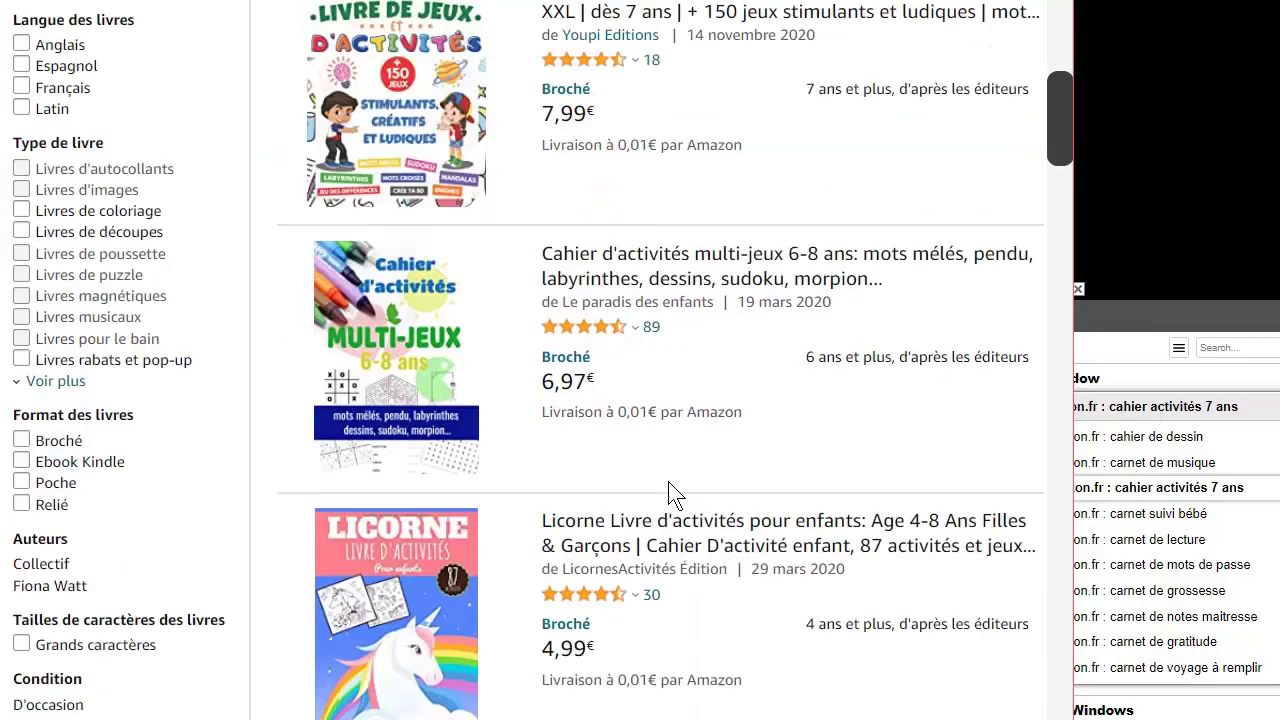
scroll(668, 481, down, 5)
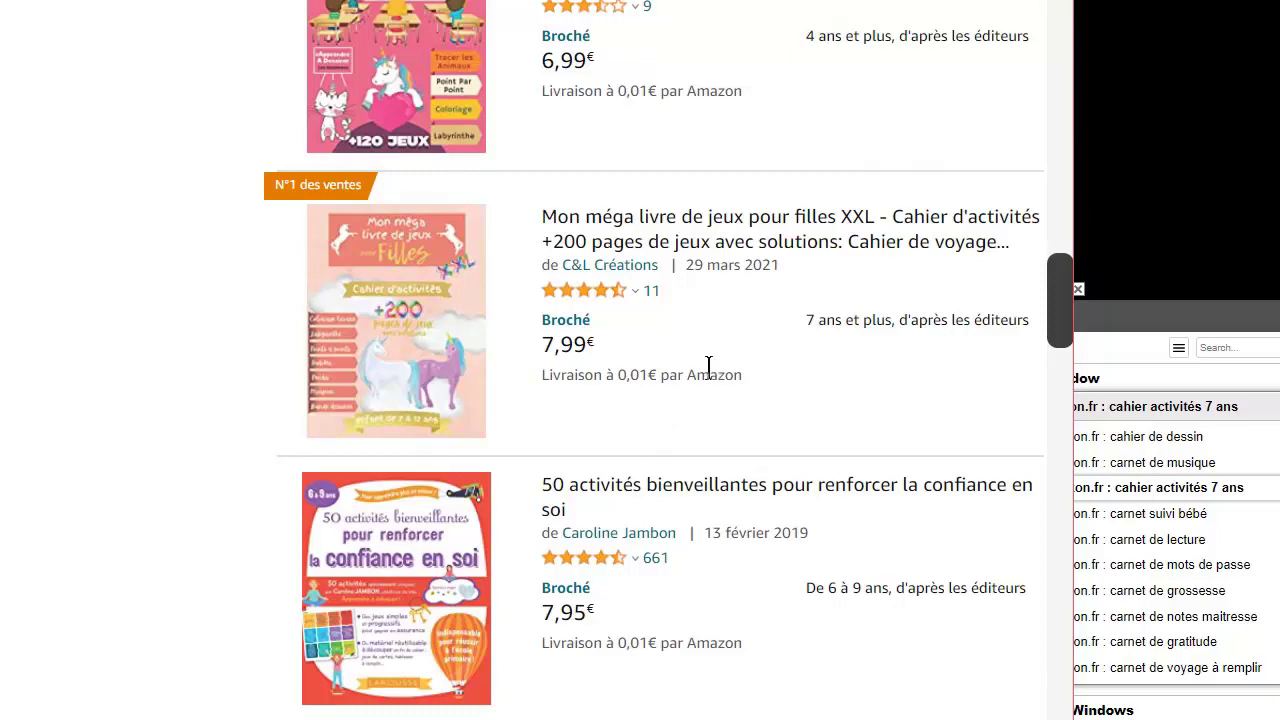
scroll(708, 367, up, 20)
- Compare the listings for "carnet suivi bébé", "carnet de grossesse" and "carnet de gratitude", ending on the gratitude results
click(1225, 514)
scroll(991, 529, down, 3)
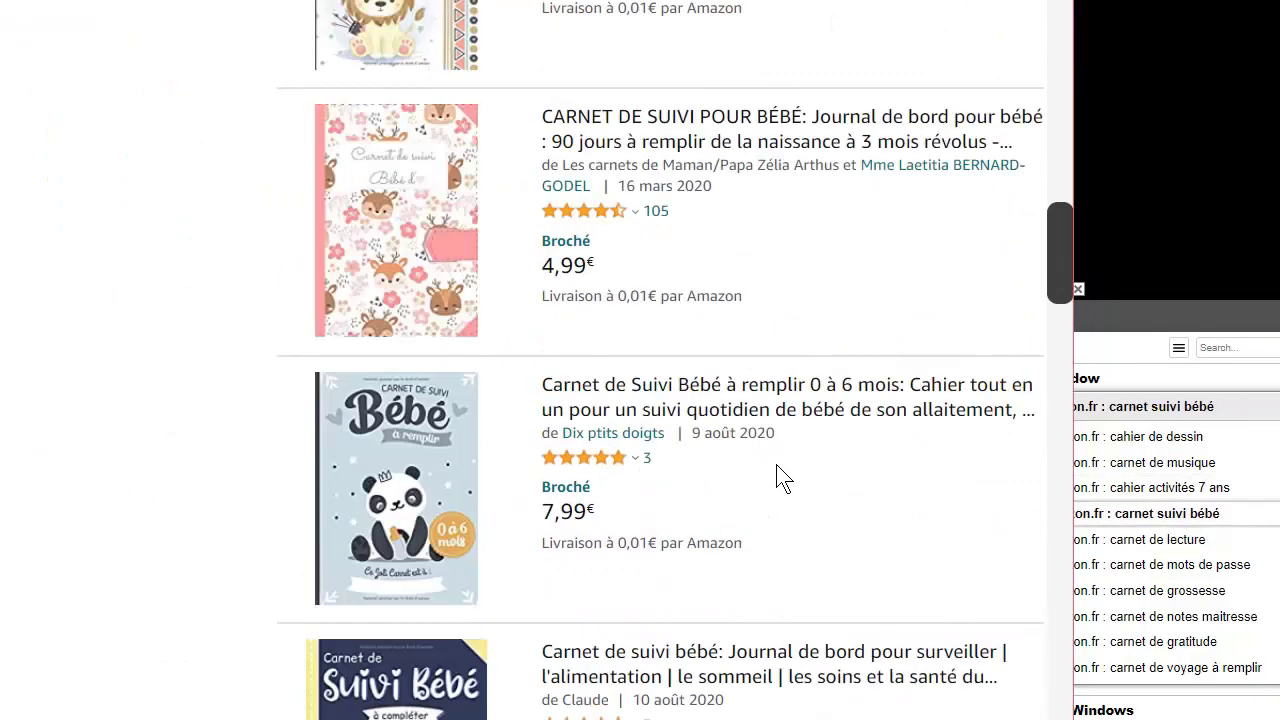
click(1229, 592)
scroll(837, 406, down, 12)
click(1261, 647)
scroll(646, 380, down, 10)
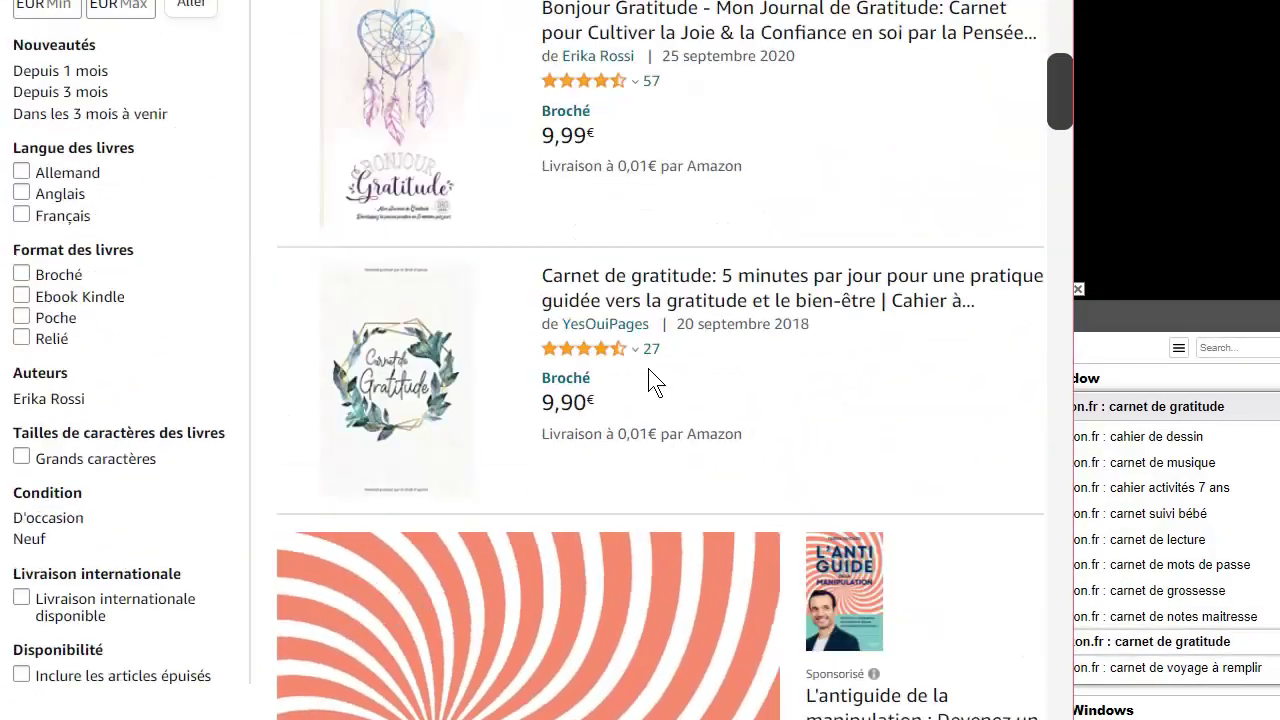
- Bring up the book data for "carnet de gratitude" and scan its prices, sales, revenue and sales ranks from start to end
key(alt+Tab)
scroll(923, 428, down, 6)
scroll(475, 227, down, 9)
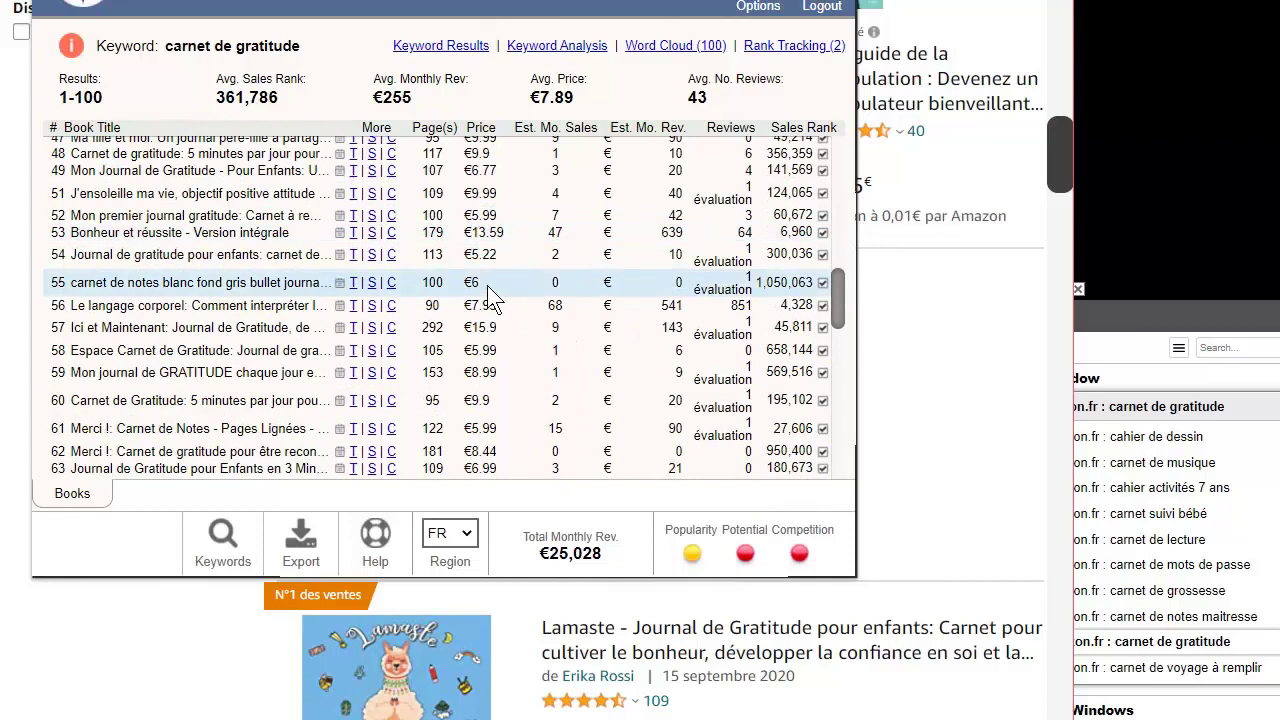
scroll(592, 400, down, 8)
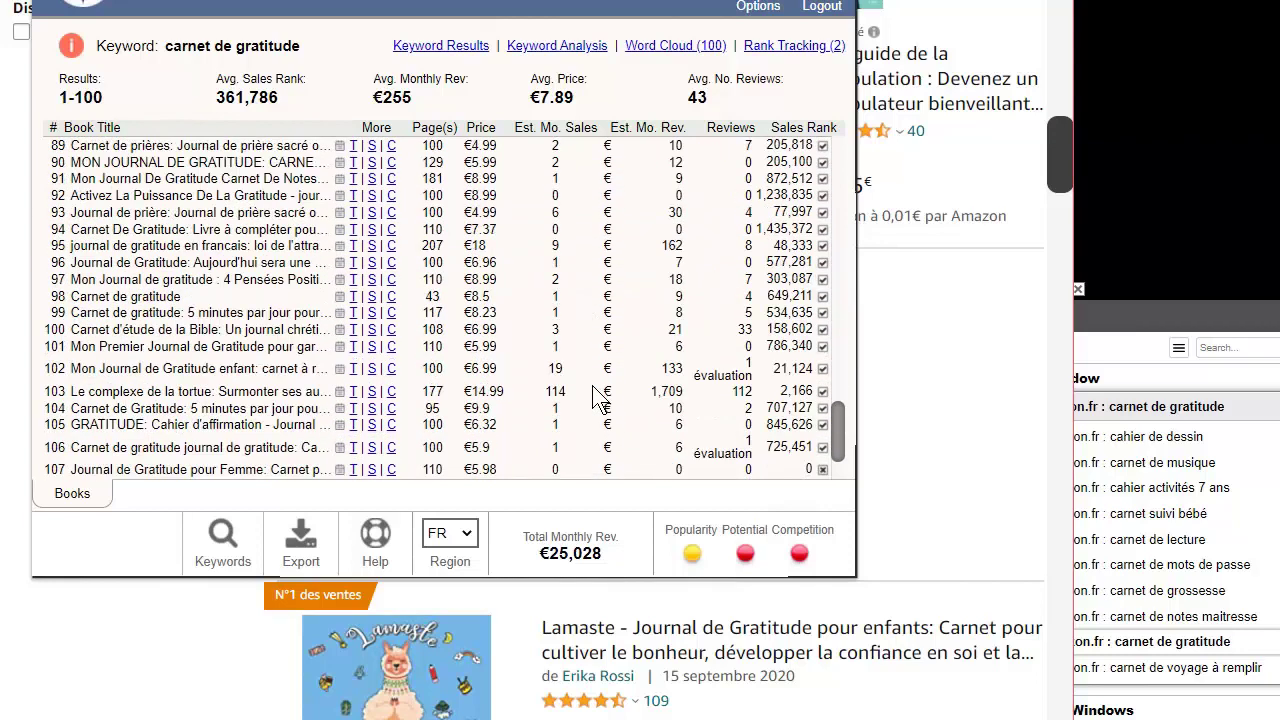
scroll(592, 415, up, 15)
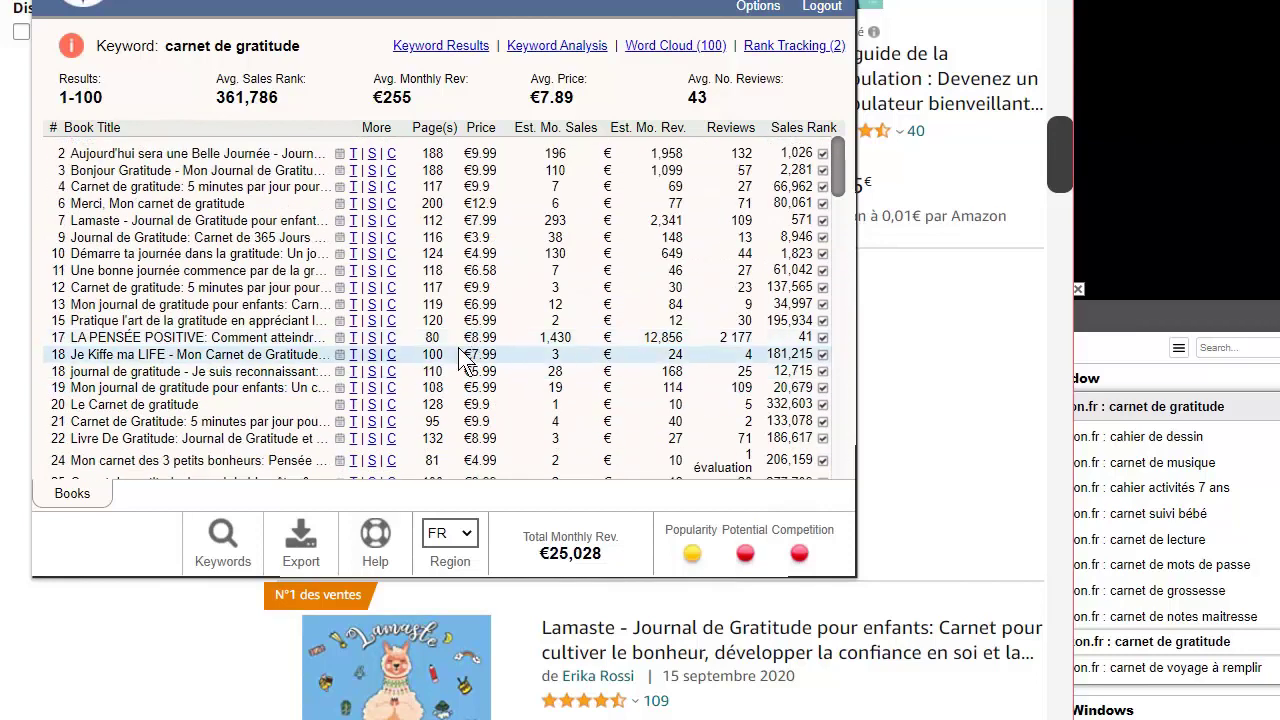
scroll(455, 427, down, 7)
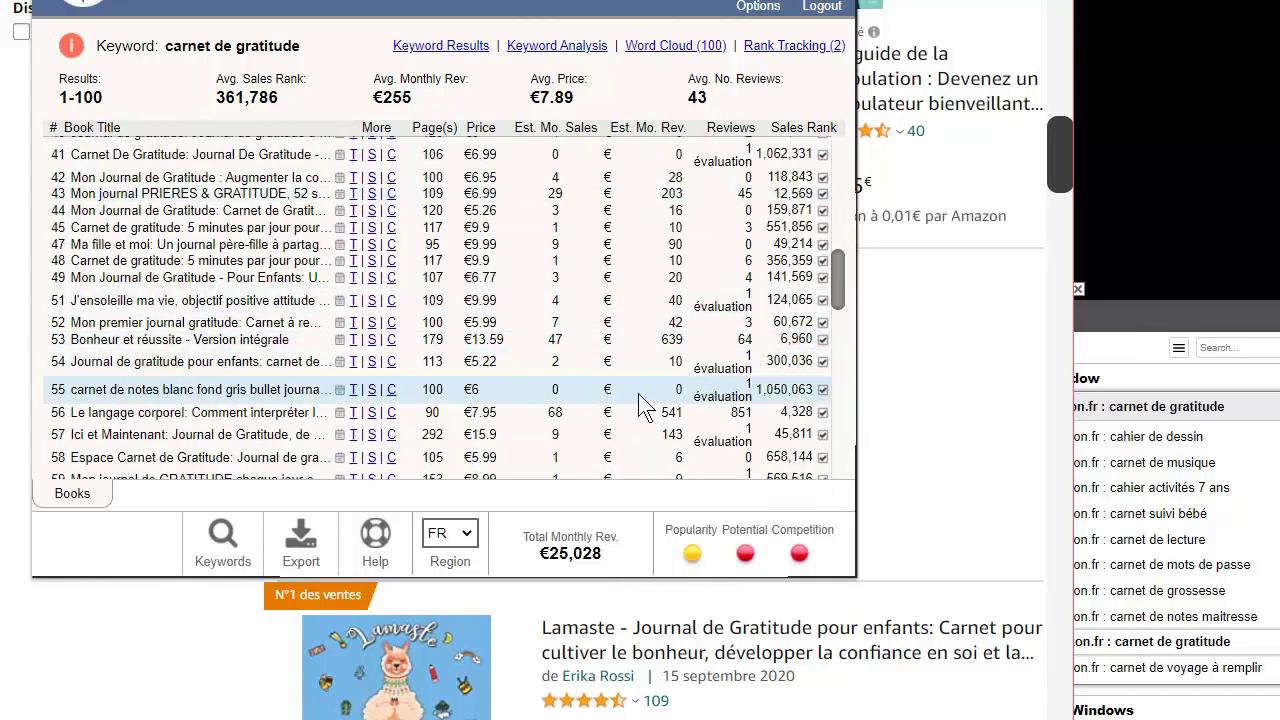
- Highlight the "carnet de gratitude" keyword, its average figures and the book rows down to number 57, and clear the selection
drag(125, 38, 263, 45)
click(758, 104)
drag(164, 46, 800, 433)
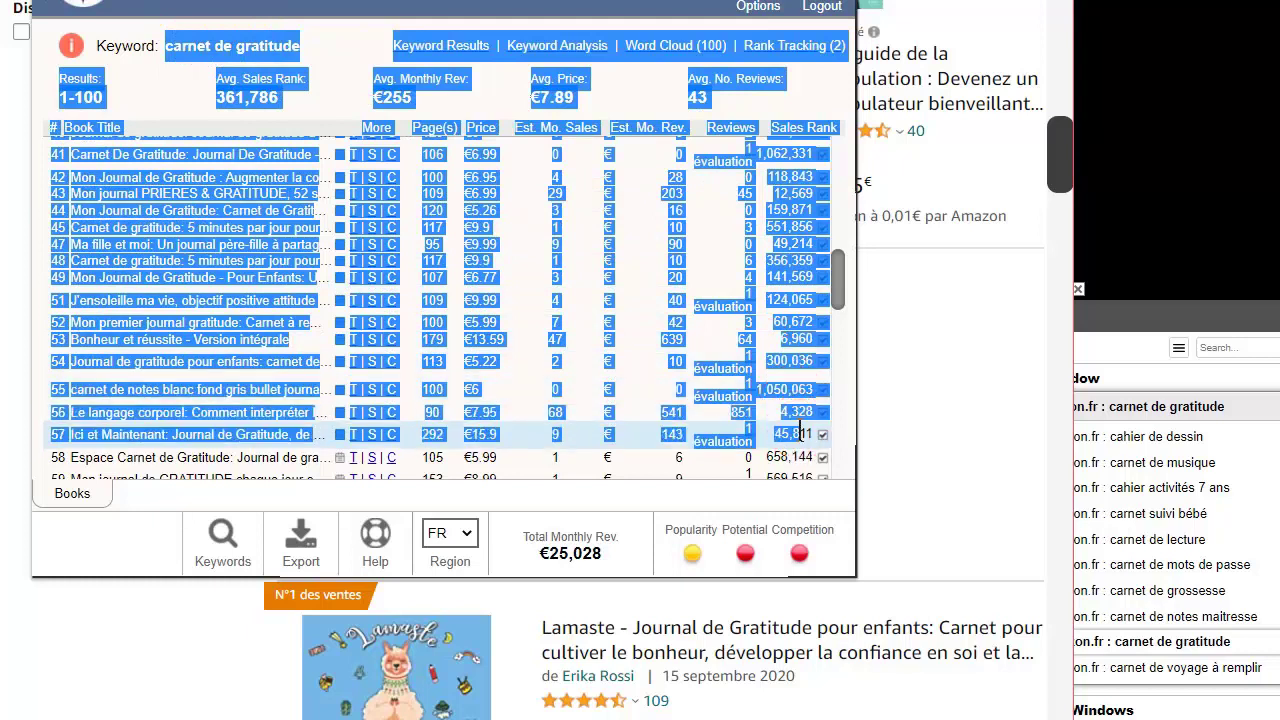
click(366, 44)
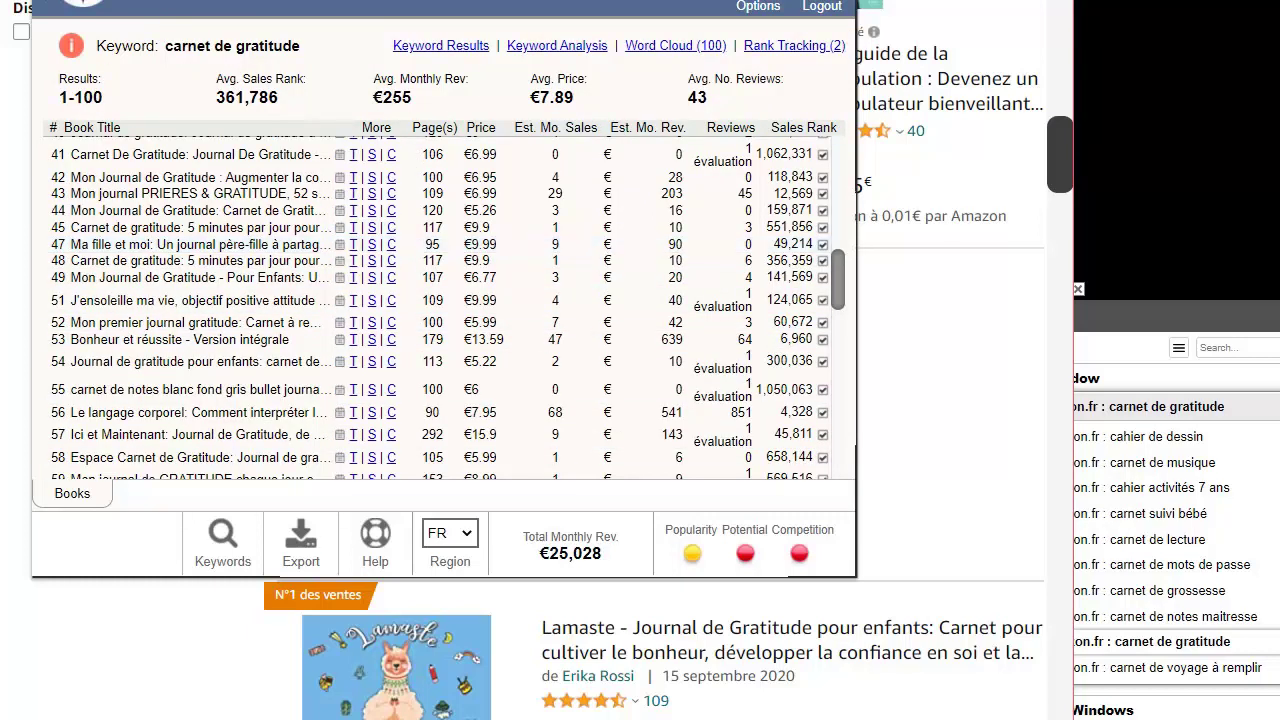
- Read the remaining "carnet de gratitude" books from the middle of the list to its last entry, number 112
scroll(593, 320, down, 2)
scroll(593, 320, down, 2)
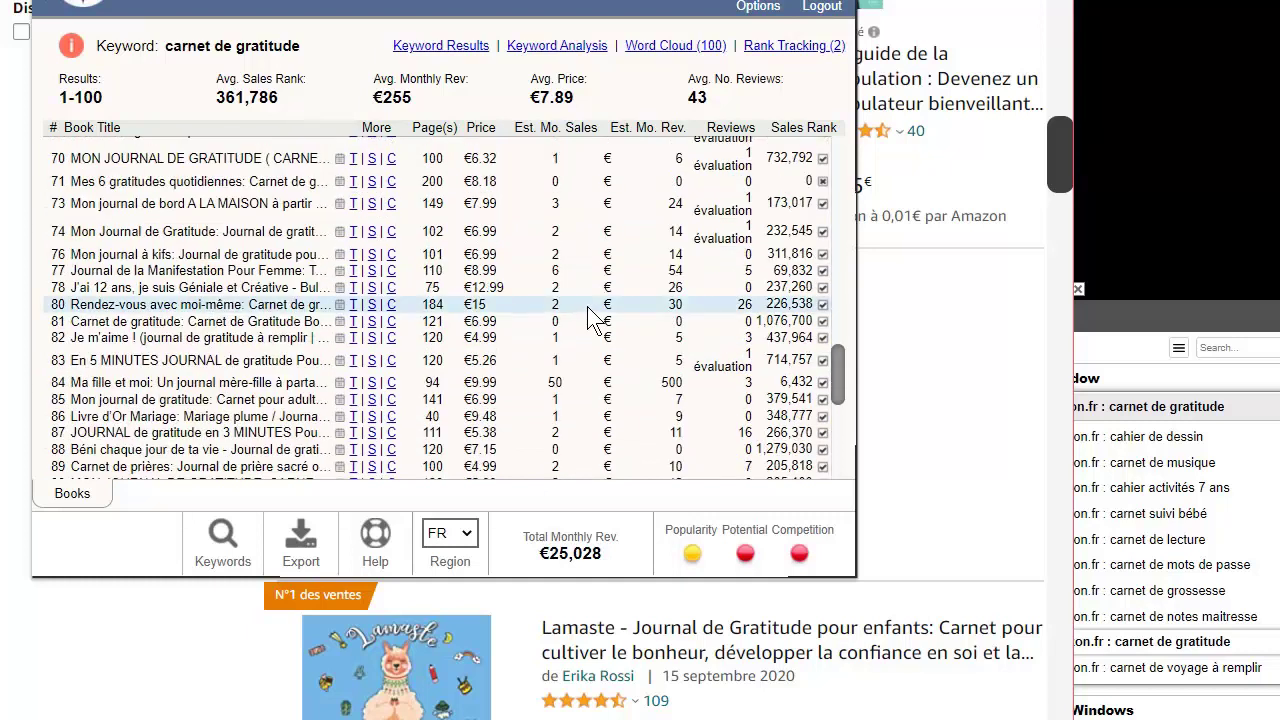
scroll(595, 319, down, 1)
scroll(597, 318, down, 1)
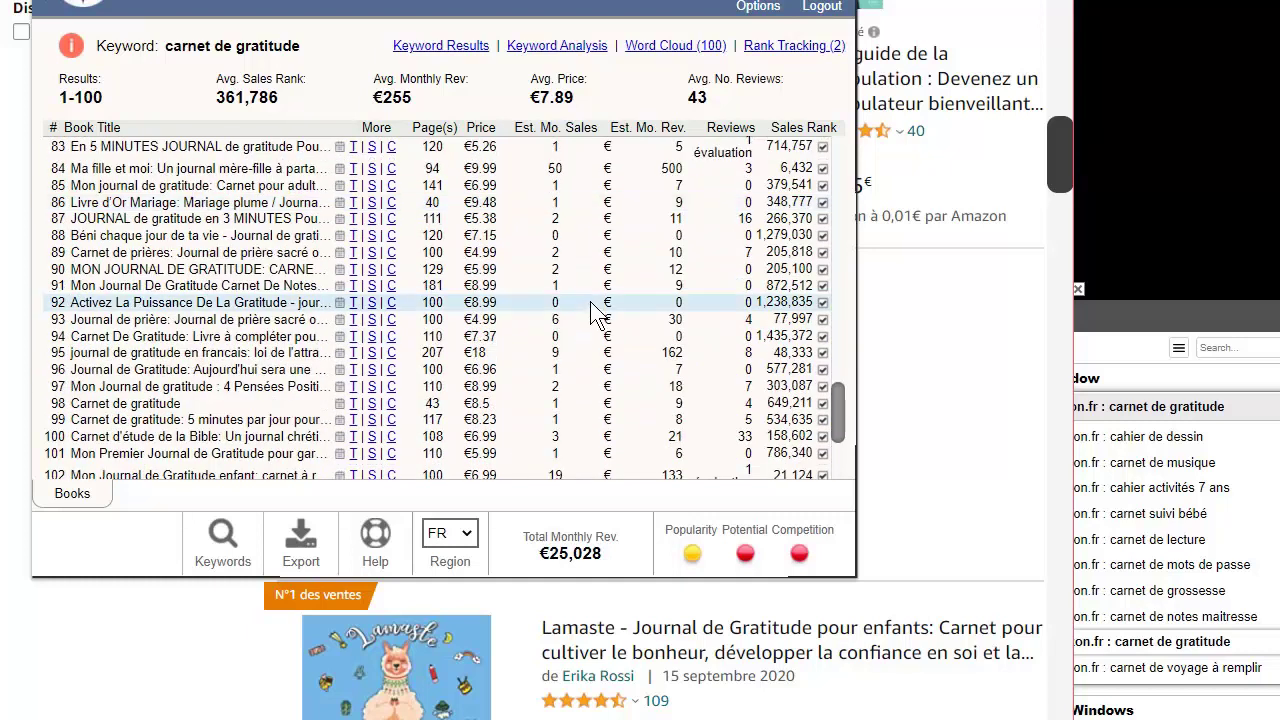
scroll(612, 318, down, 2)
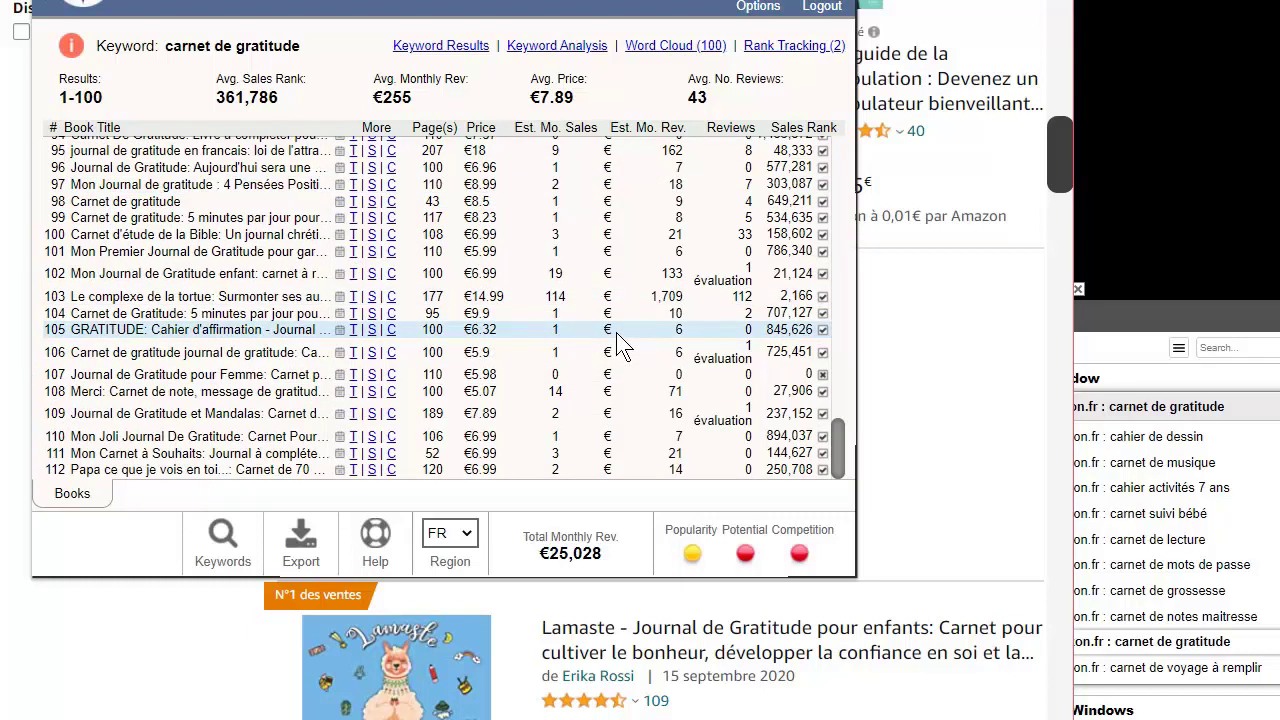
- Recheck the estimated sales, revenue and sales ranks of the "carnet de gratitude" books between number 58 and number 112
scroll(590, 330, up, 1)
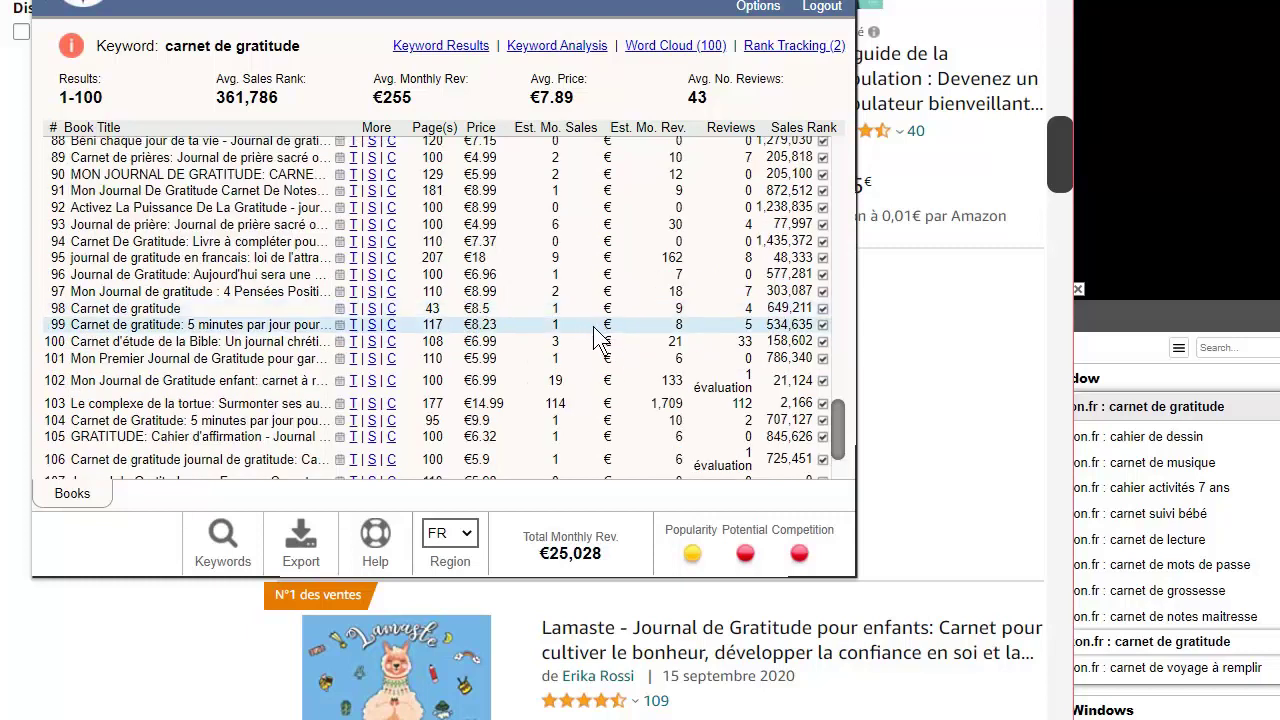
scroll(595, 340, down, 1)
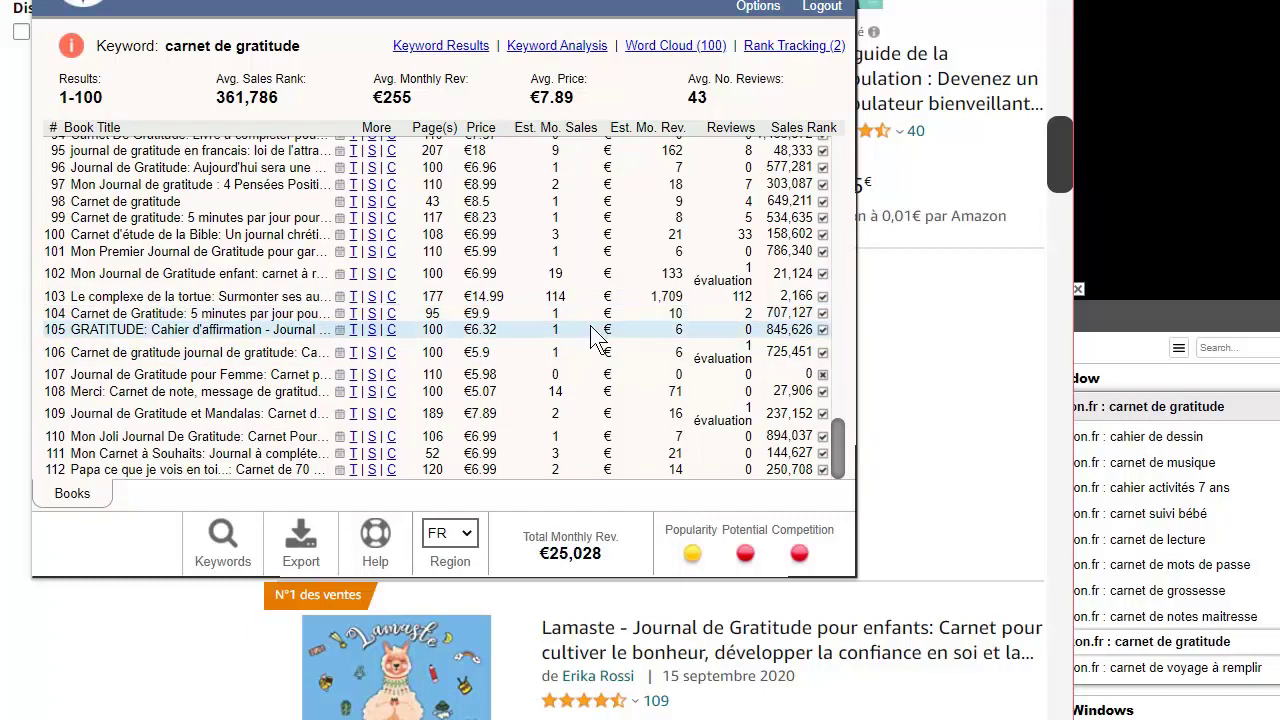
scroll(555, 360, up, 3)
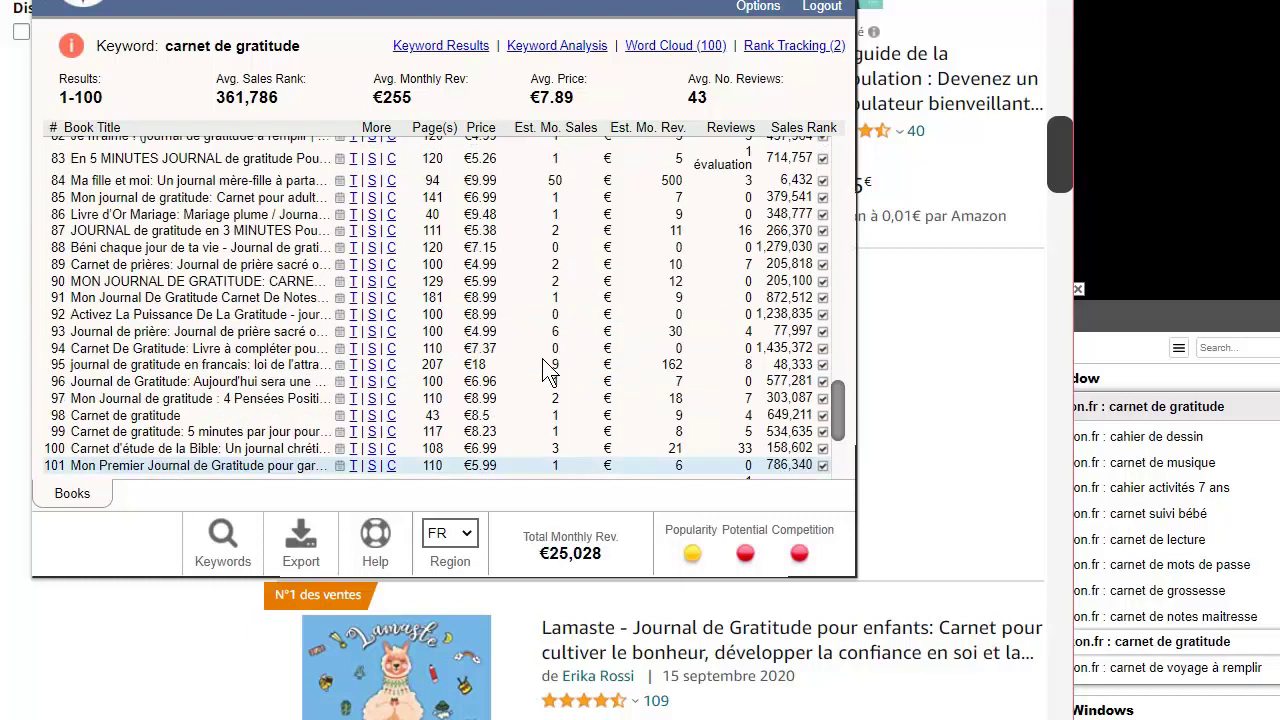
scroll(547, 370, down, 2)
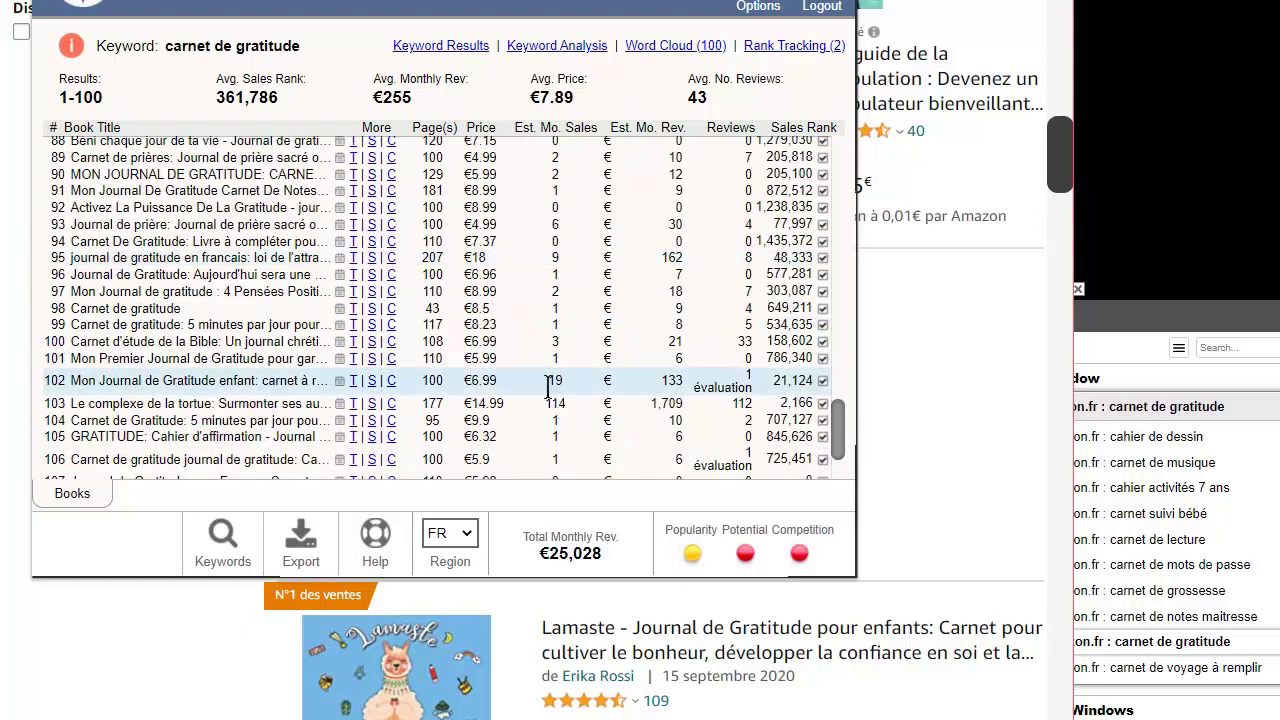
scroll(549, 375, up, 8)
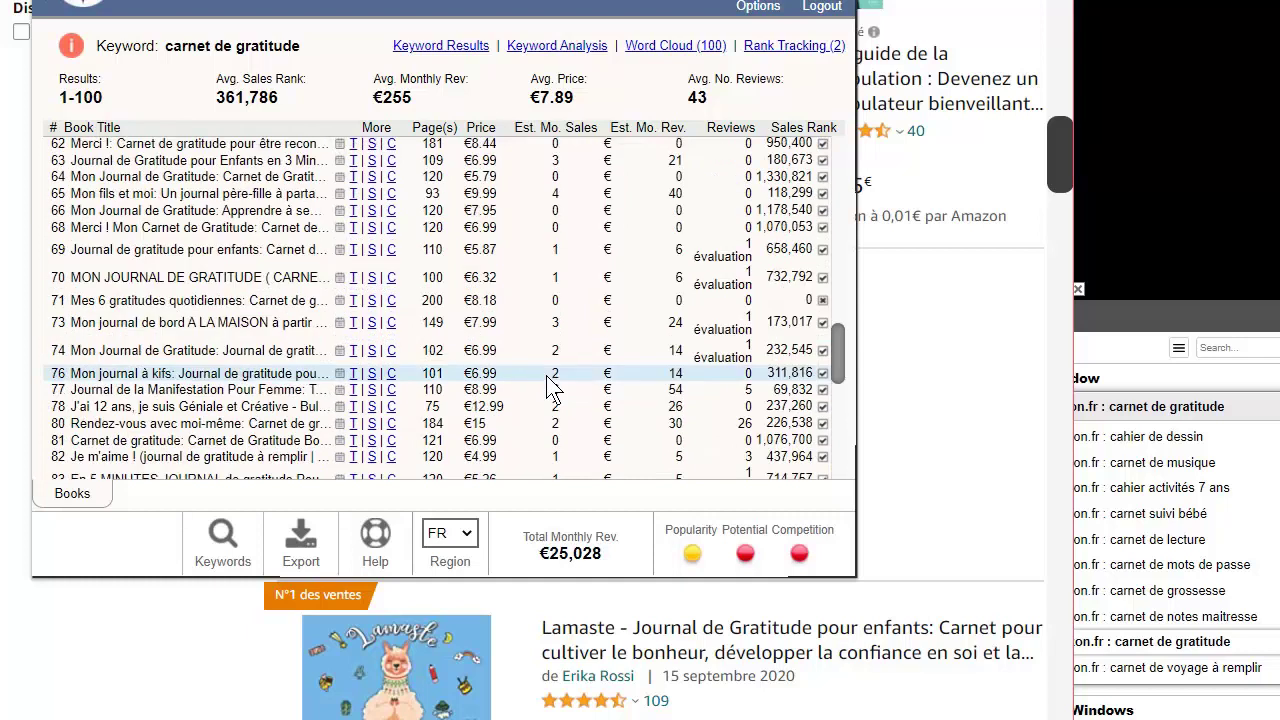
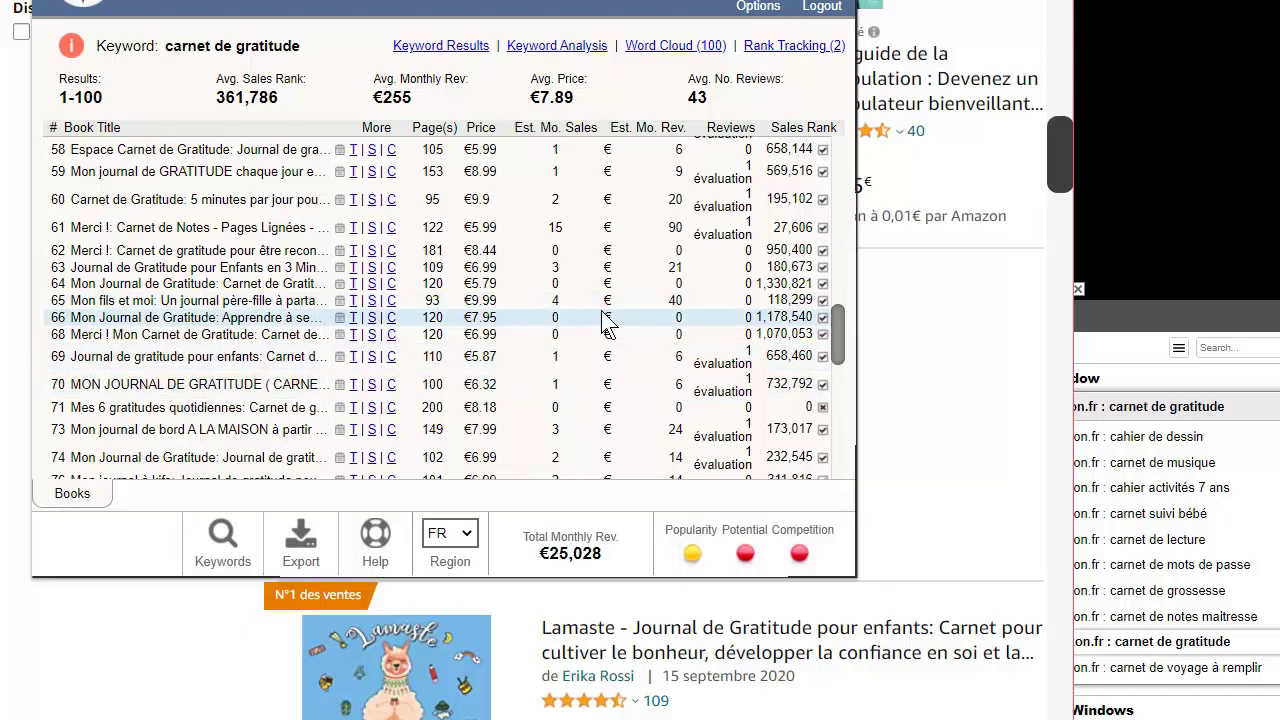
scroll(618, 345, down, 3)
scroll(606, 345, down, 2)
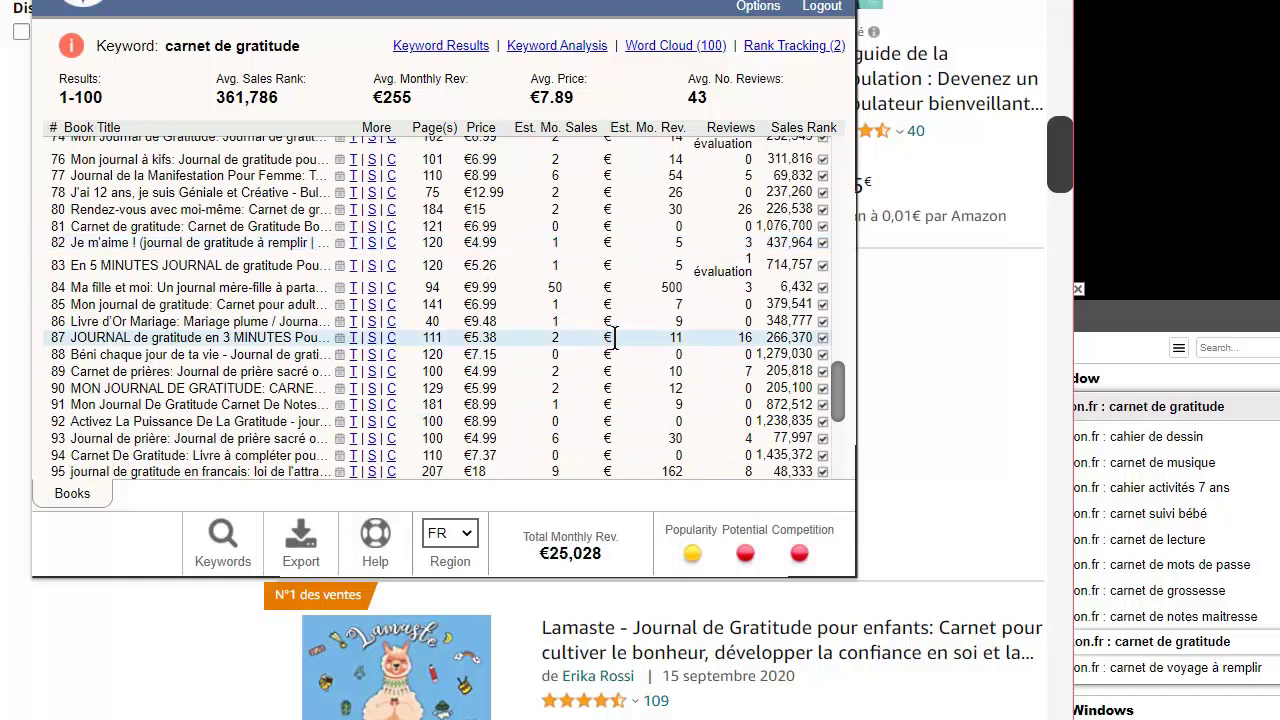
scroll(614, 338, down, 4)
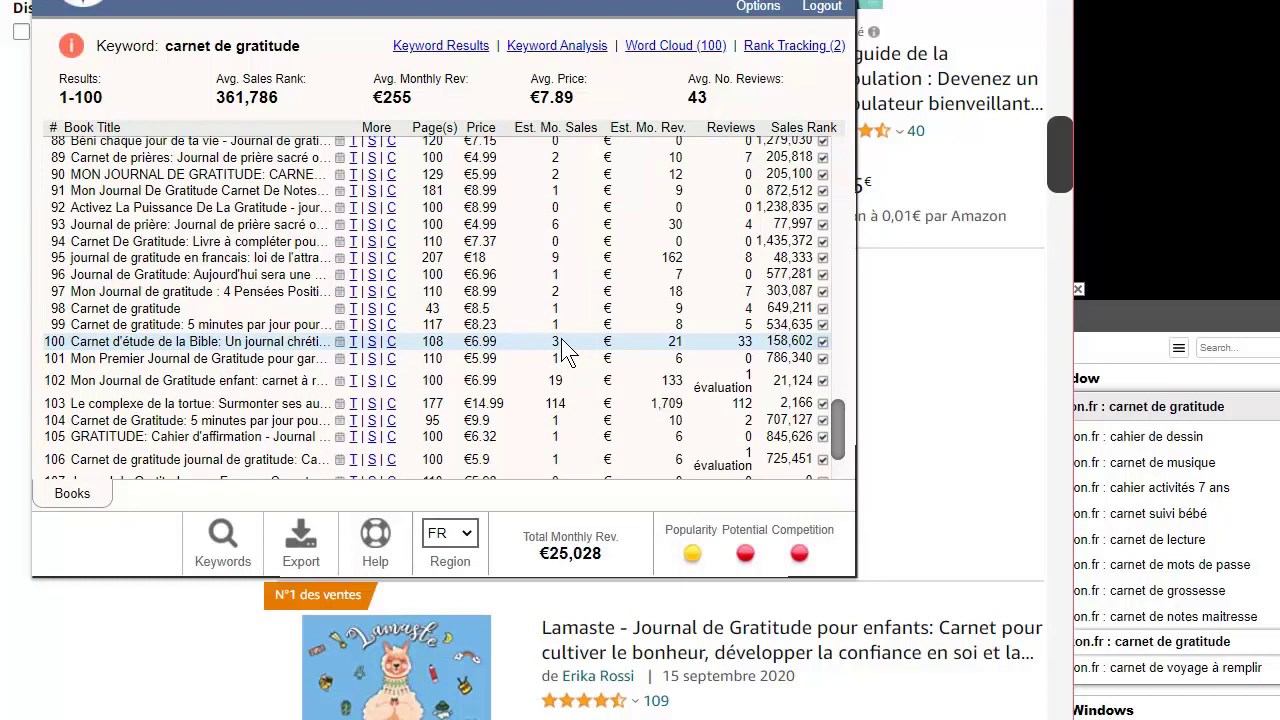
scroll(567, 350, up, 4)
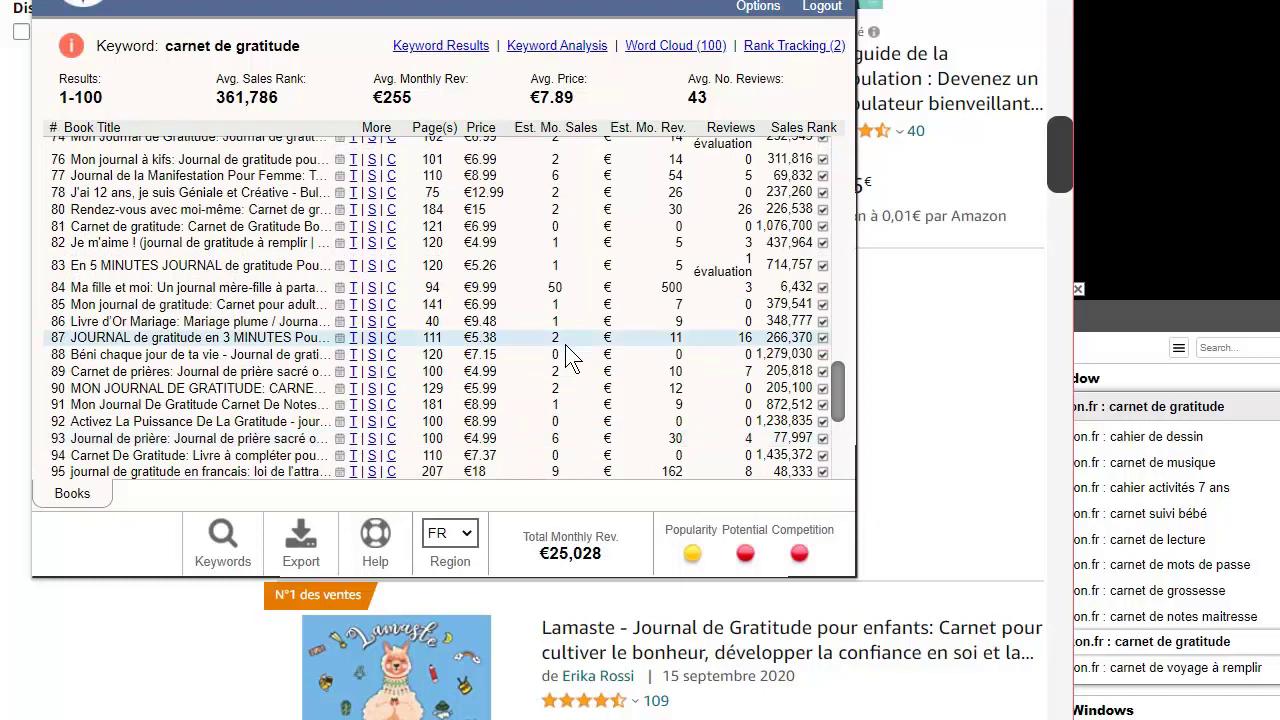
scroll(568, 340, down, 2)
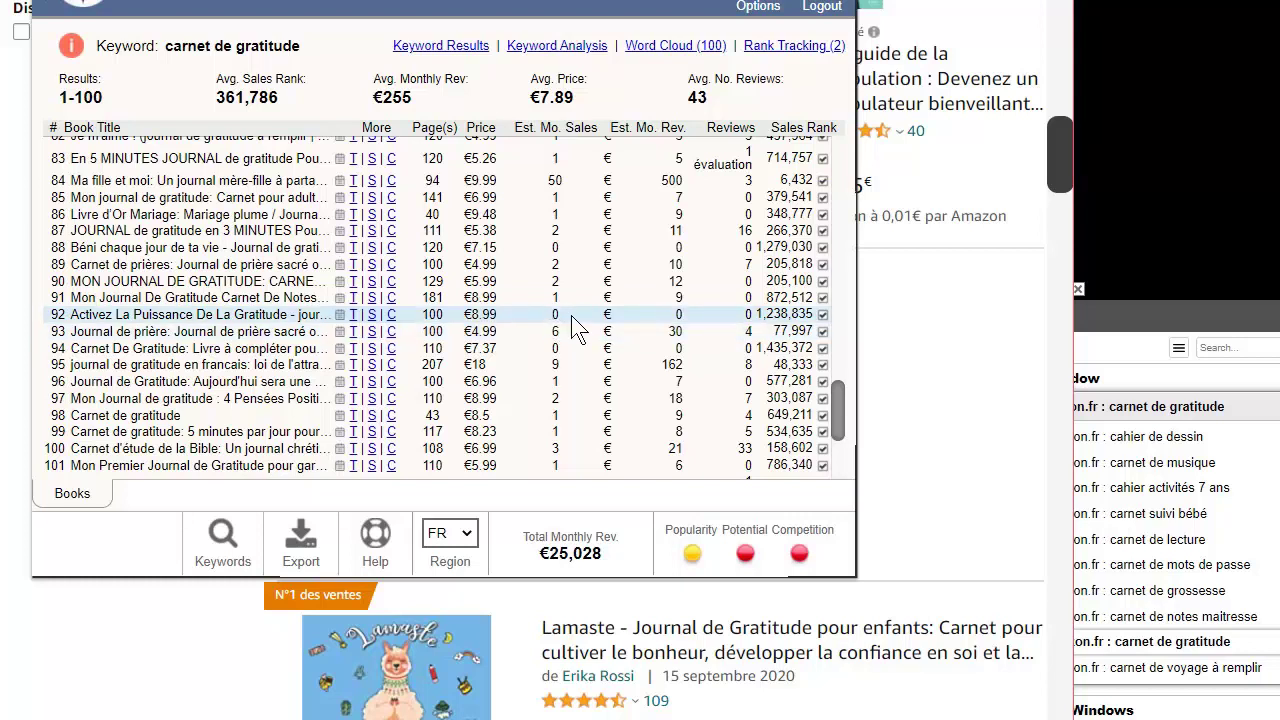
scroll(571, 315, down, 4)
- Review the "carnet de gratitude" figures again from about book 36 through book 95, including reviews and prices
scroll(585, 297, up, 18)
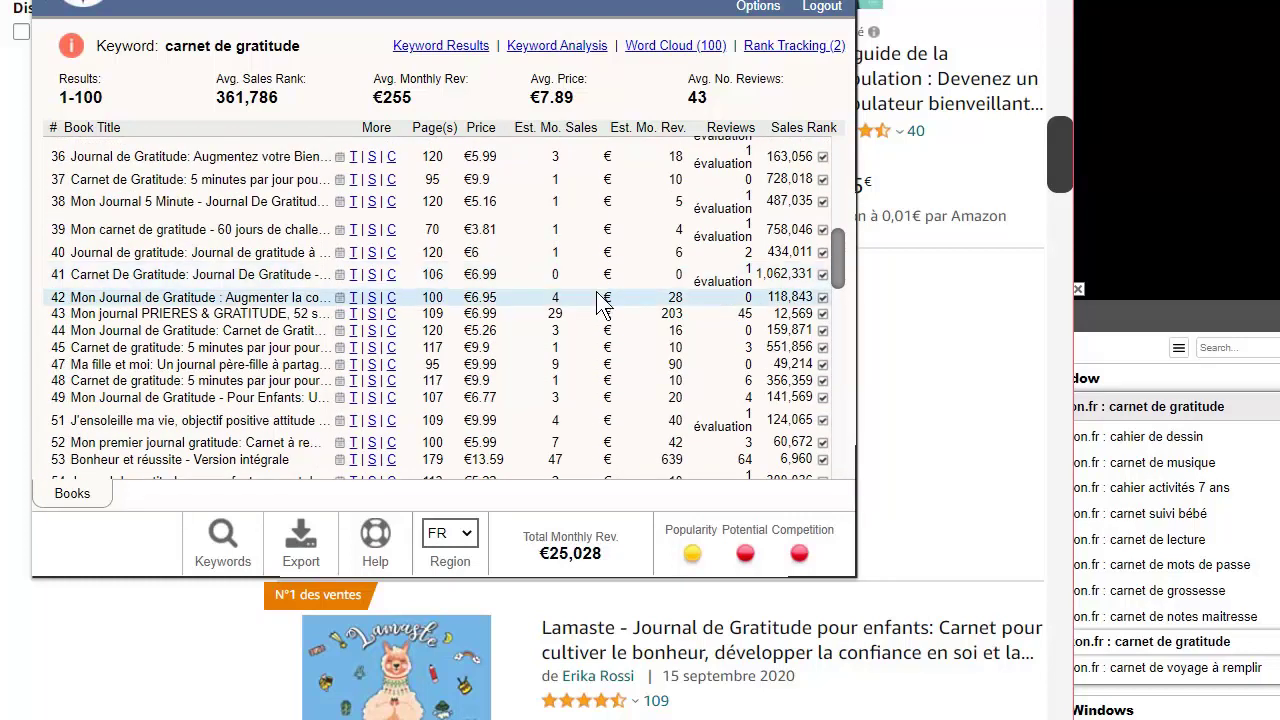
scroll(604, 300, down, 6)
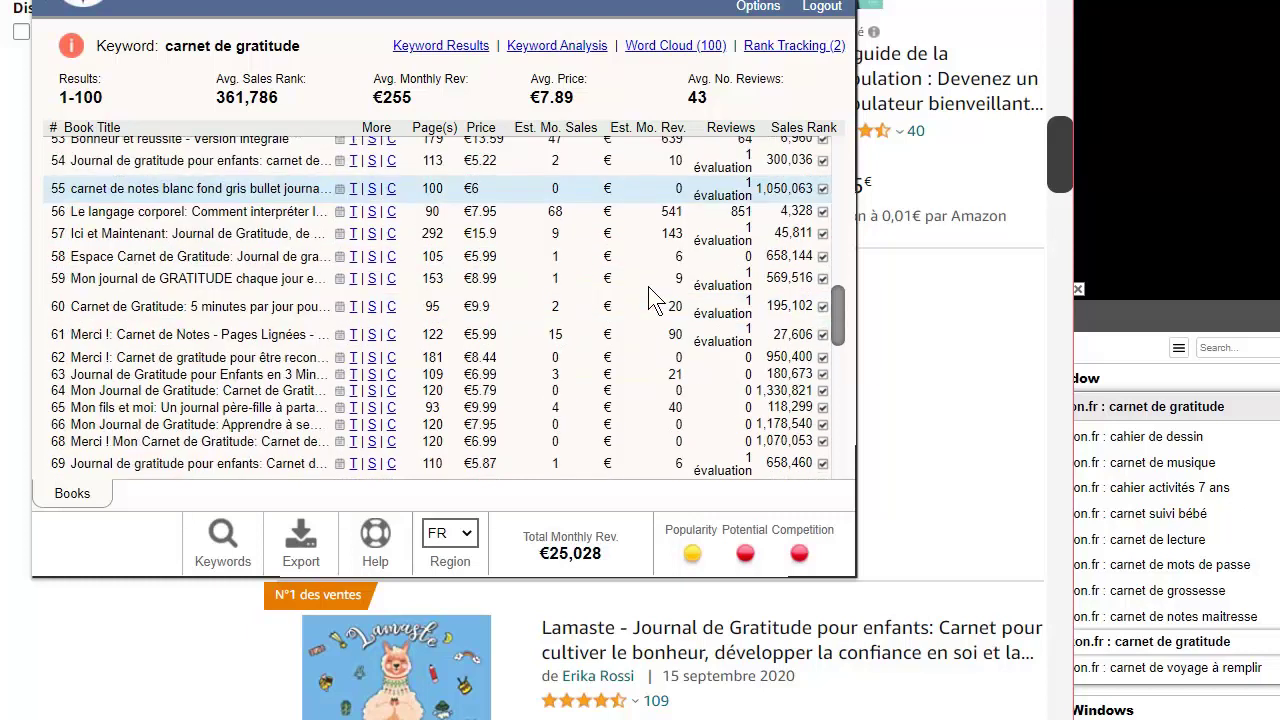
scroll(650, 300, down, 3)
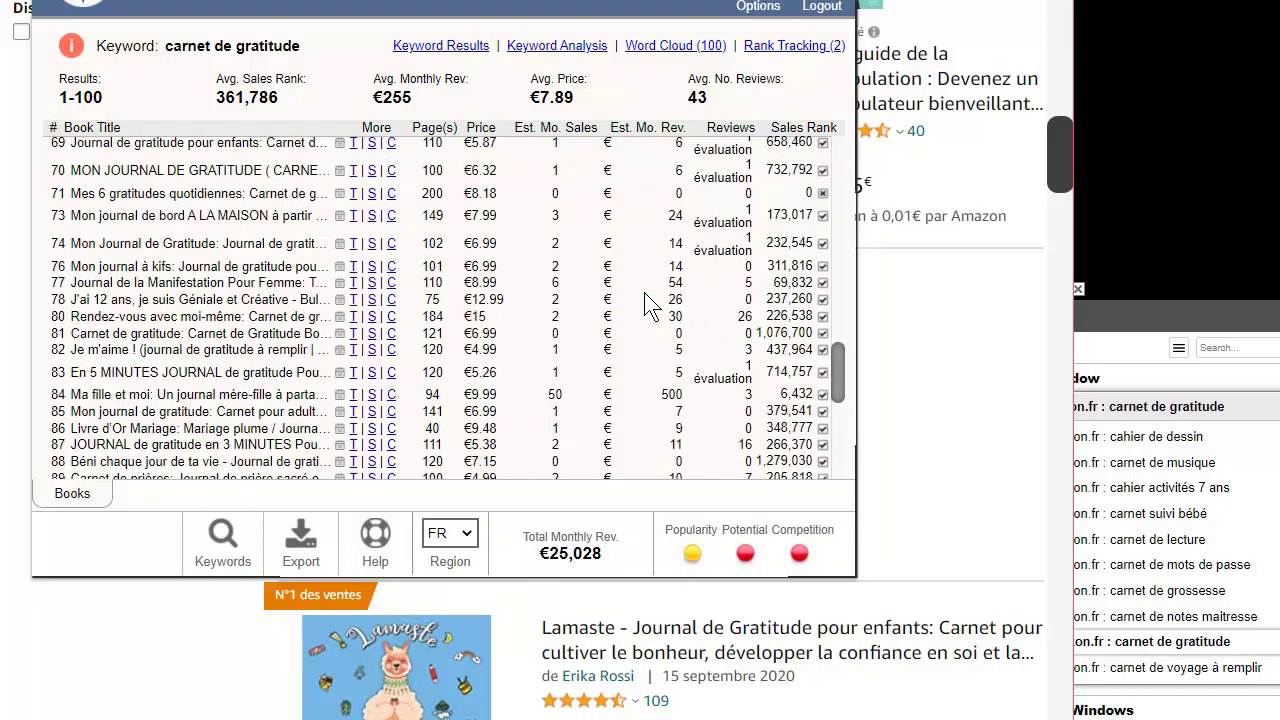
scroll(650, 305, down, 2)
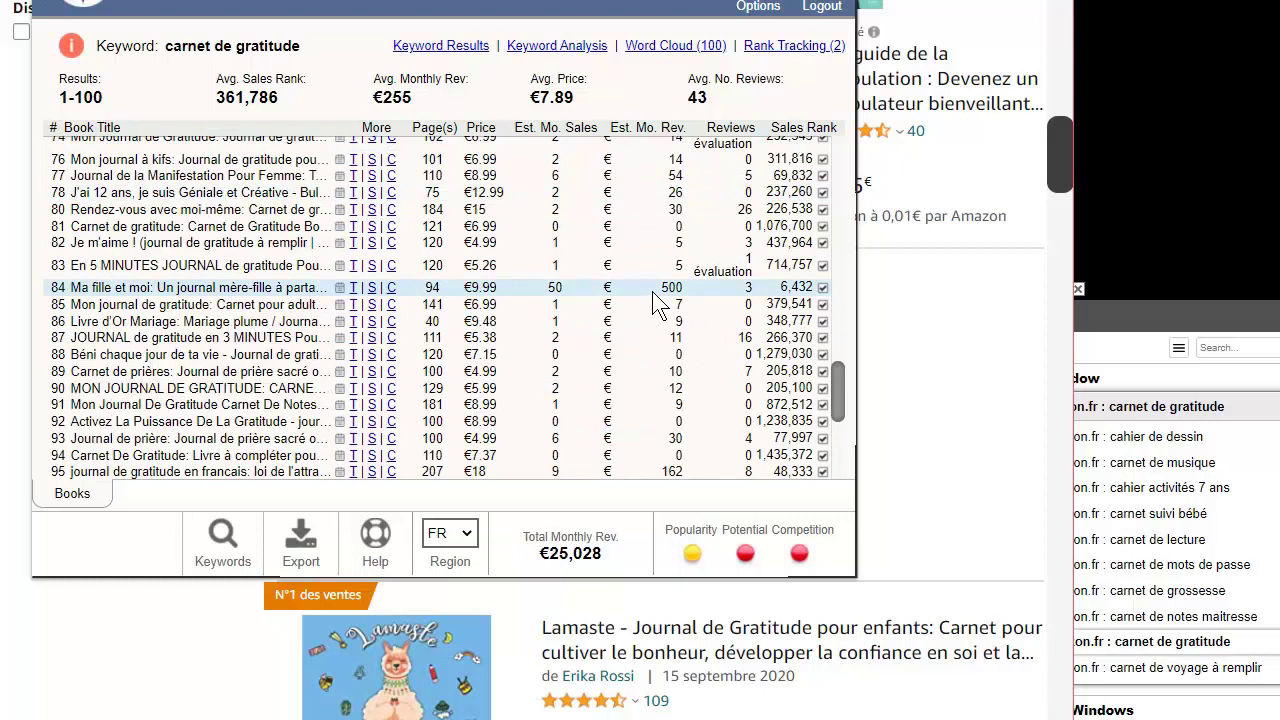
scroll(545, 335, up, 3)
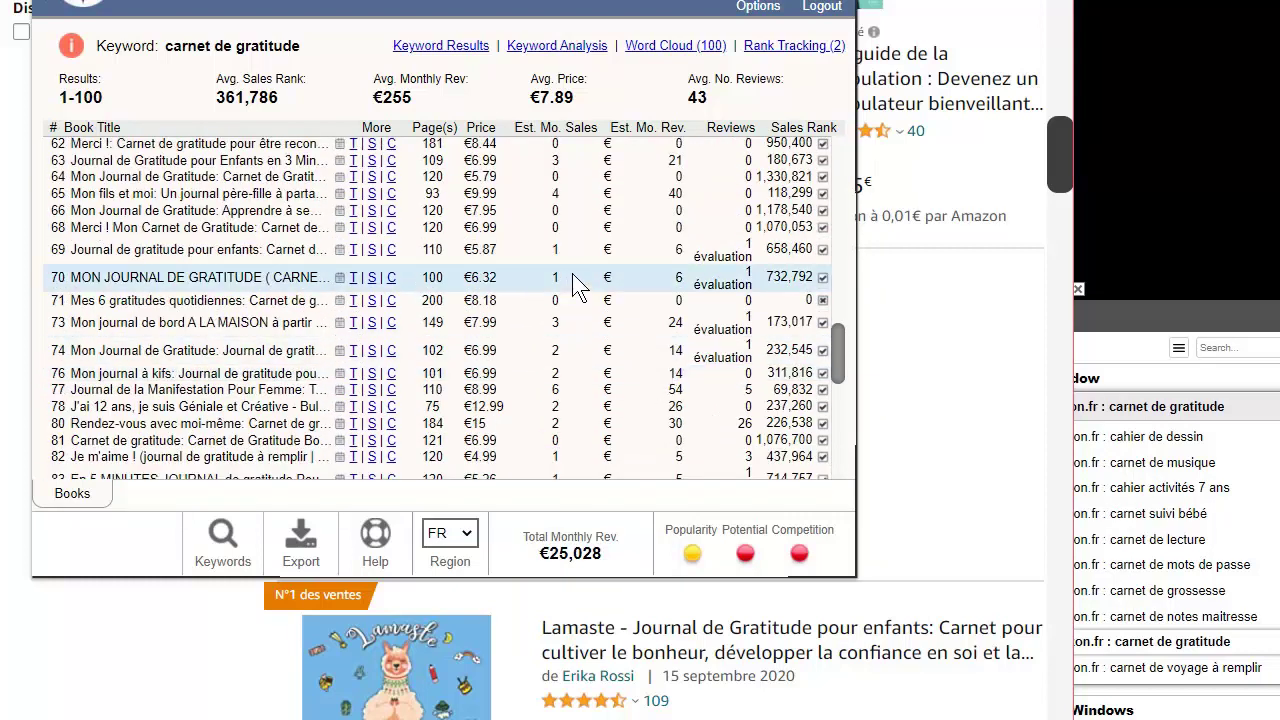
- Switch to the "carnet de lecture" results, bring up their book data and sort the books by best sales rank
drag(133, 45, 1034, 480)
click(1225, 540)
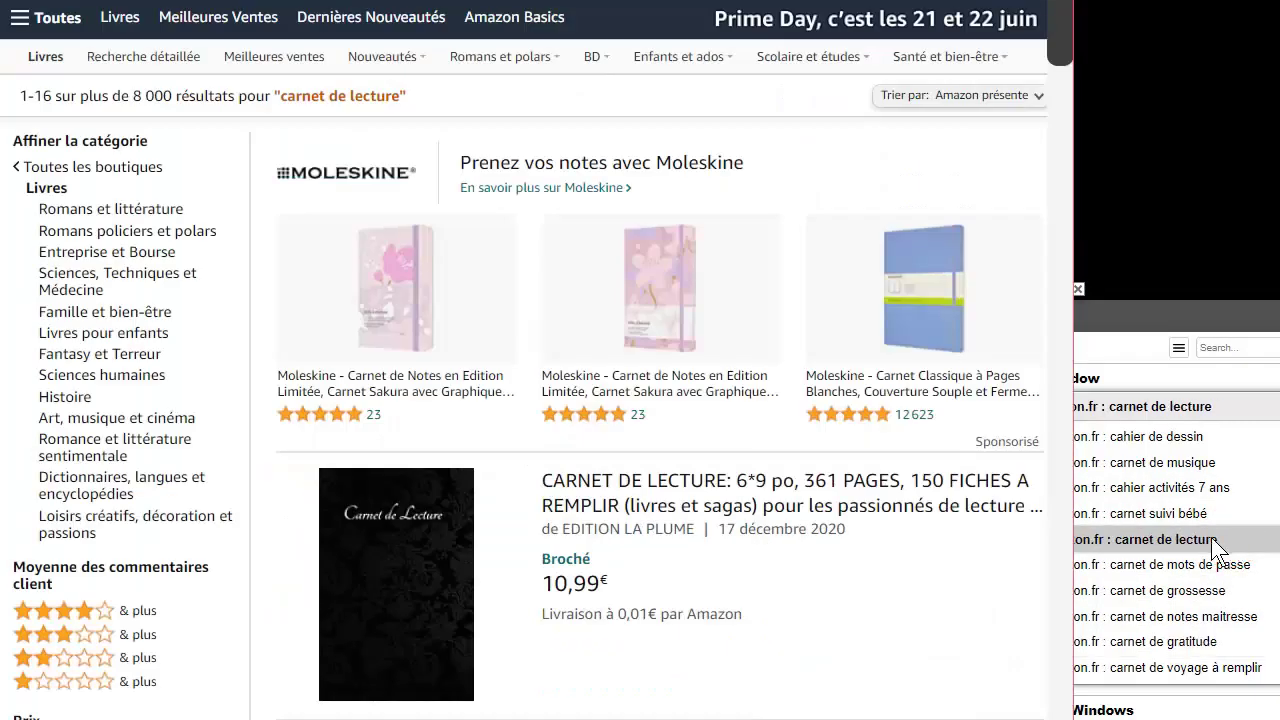
click(842, 1)
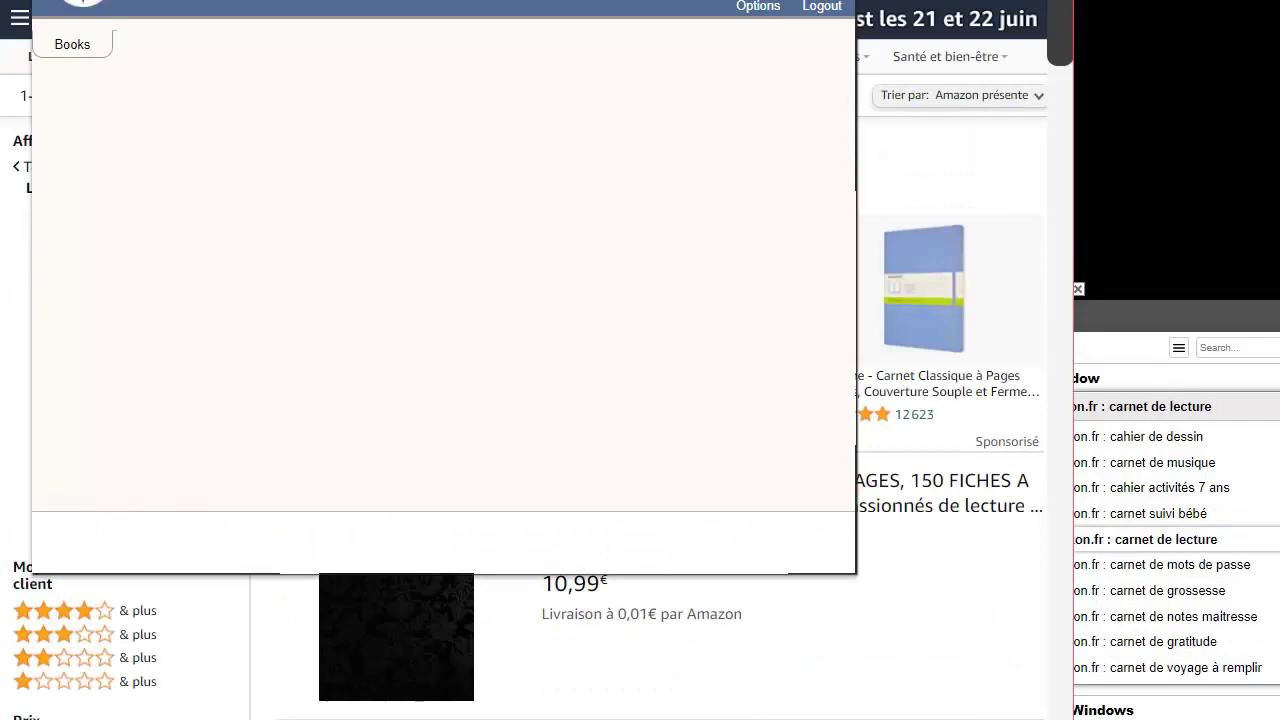
scroll(487, 283, down, 15)
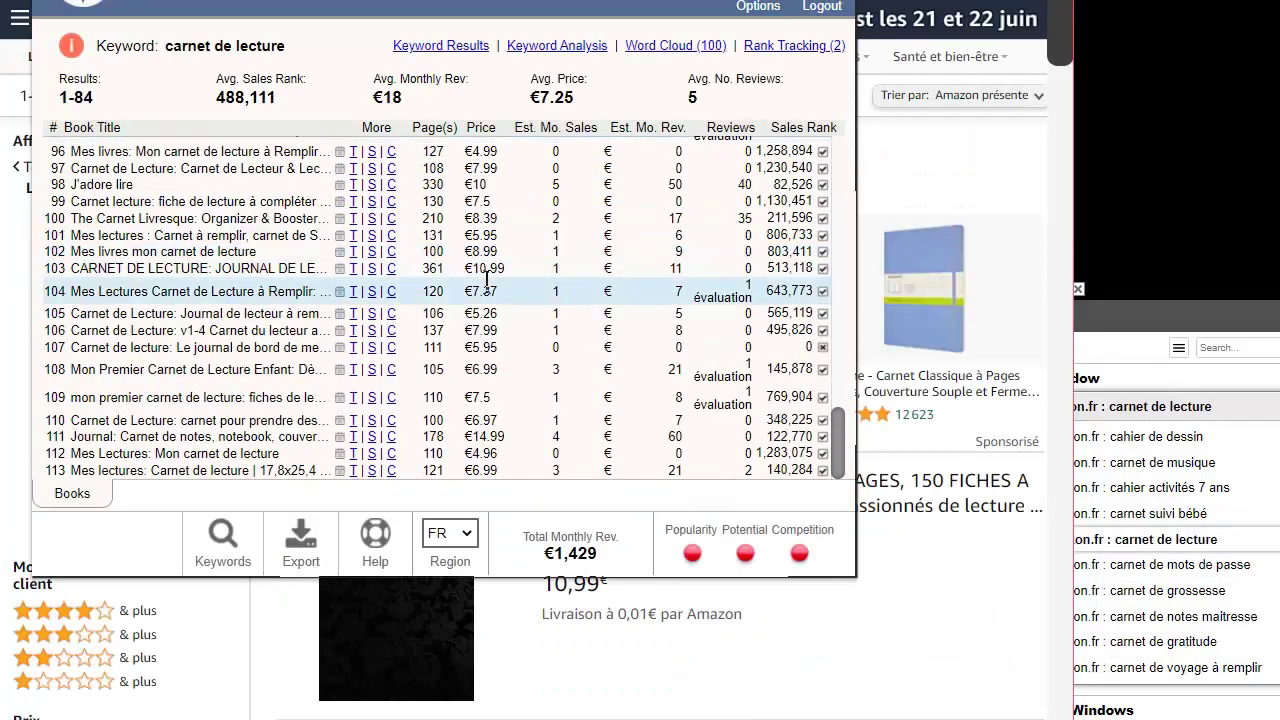
scroll(487, 283, up, 10)
click(810, 128)
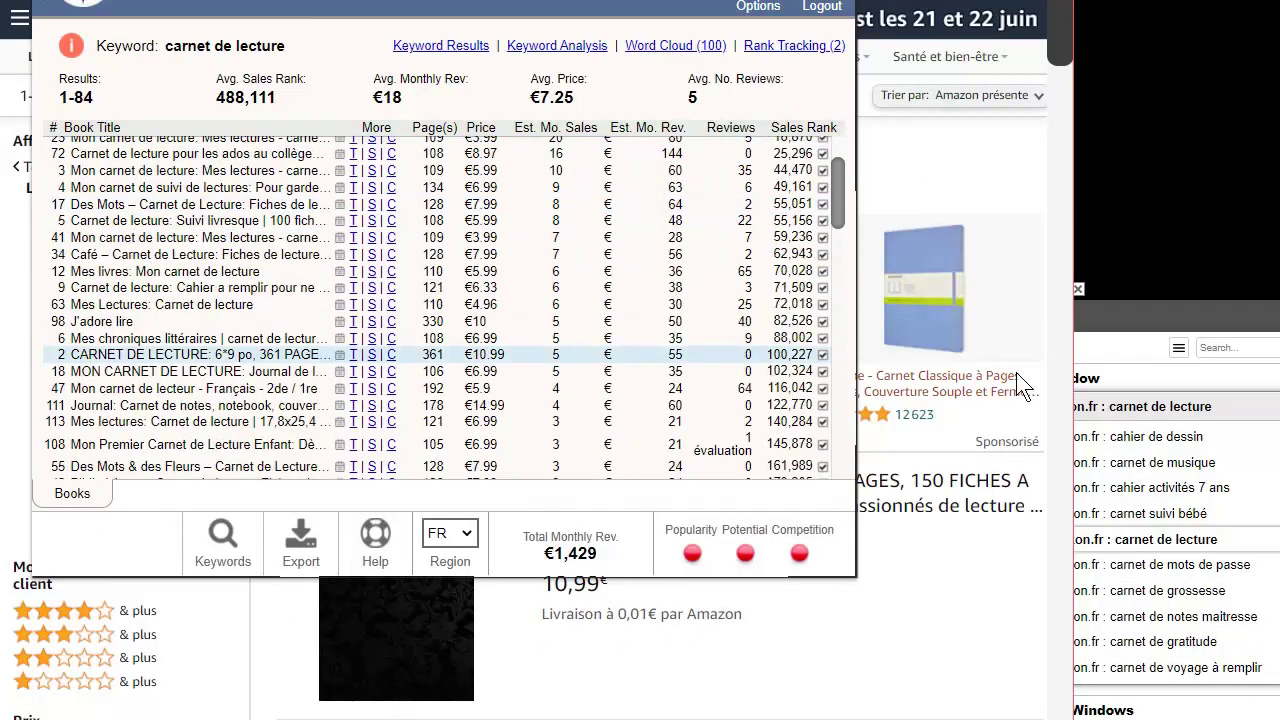
- Go to the "cahier activités 7 ans" book data, sort it by sales rank and scan the ranked books
click(1240, 490)
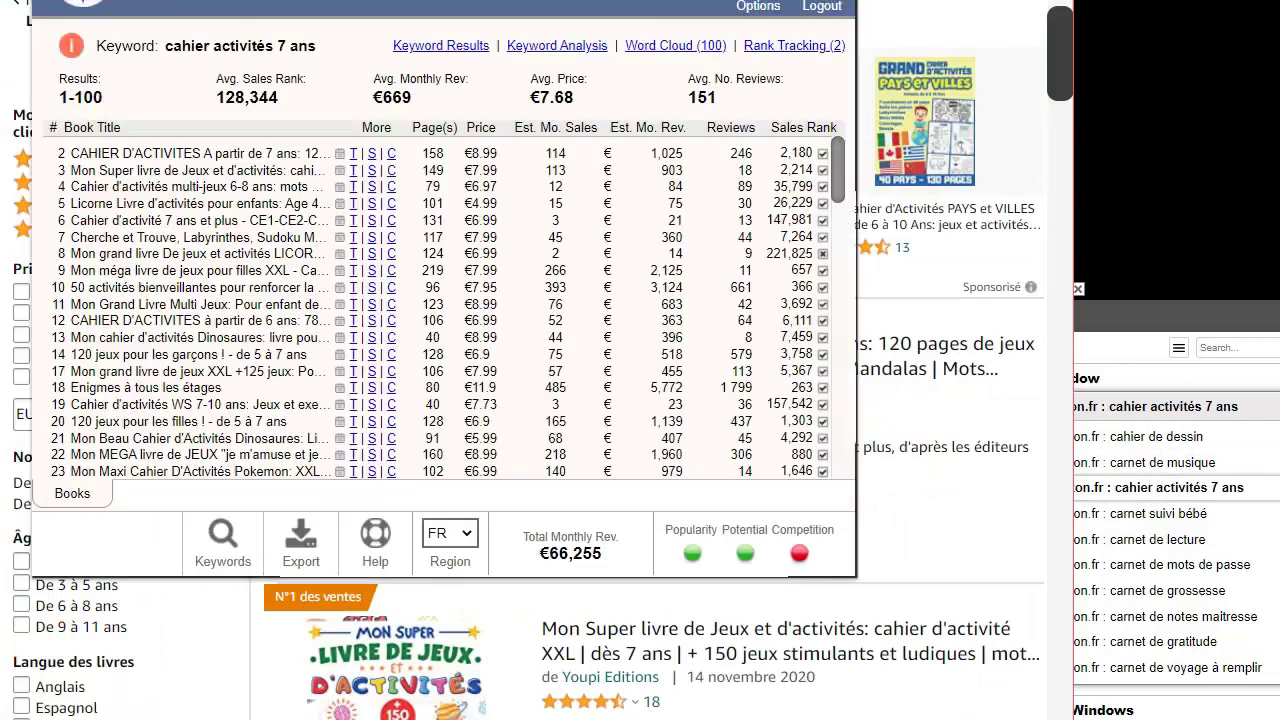
scroll(557, 277, down, 7)
click(812, 130)
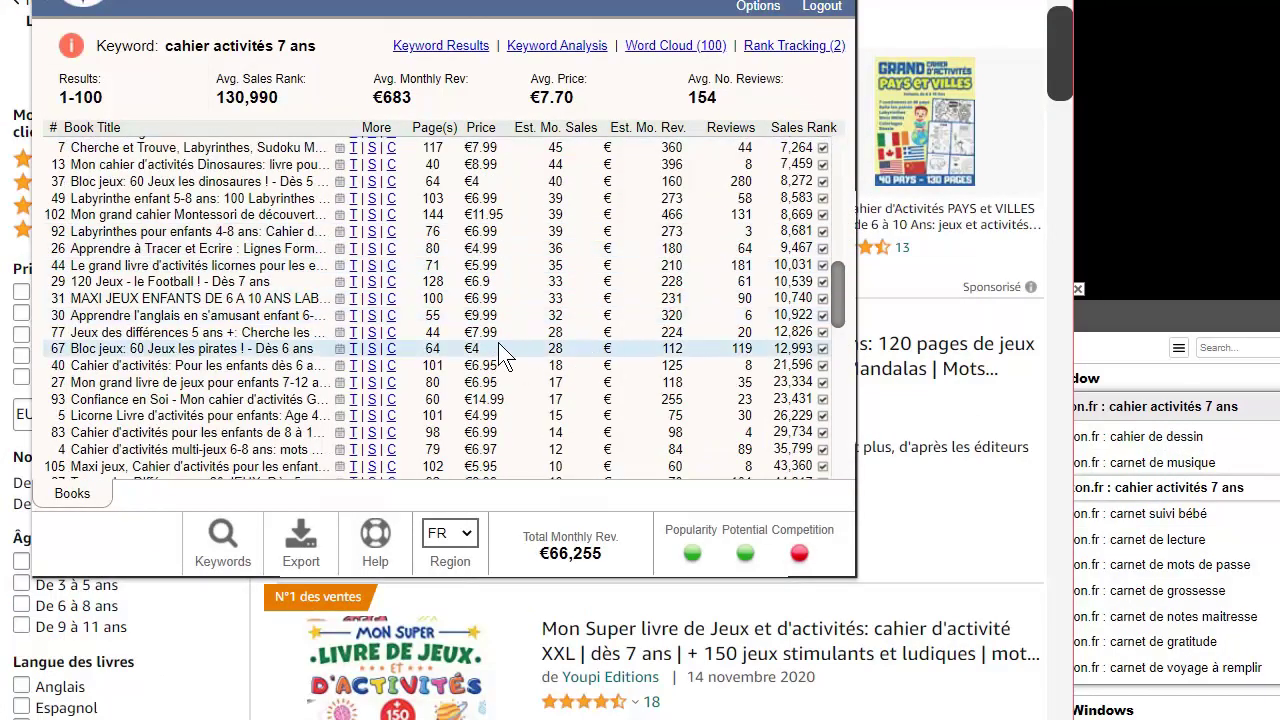
scroll(525, 310, down, 5)
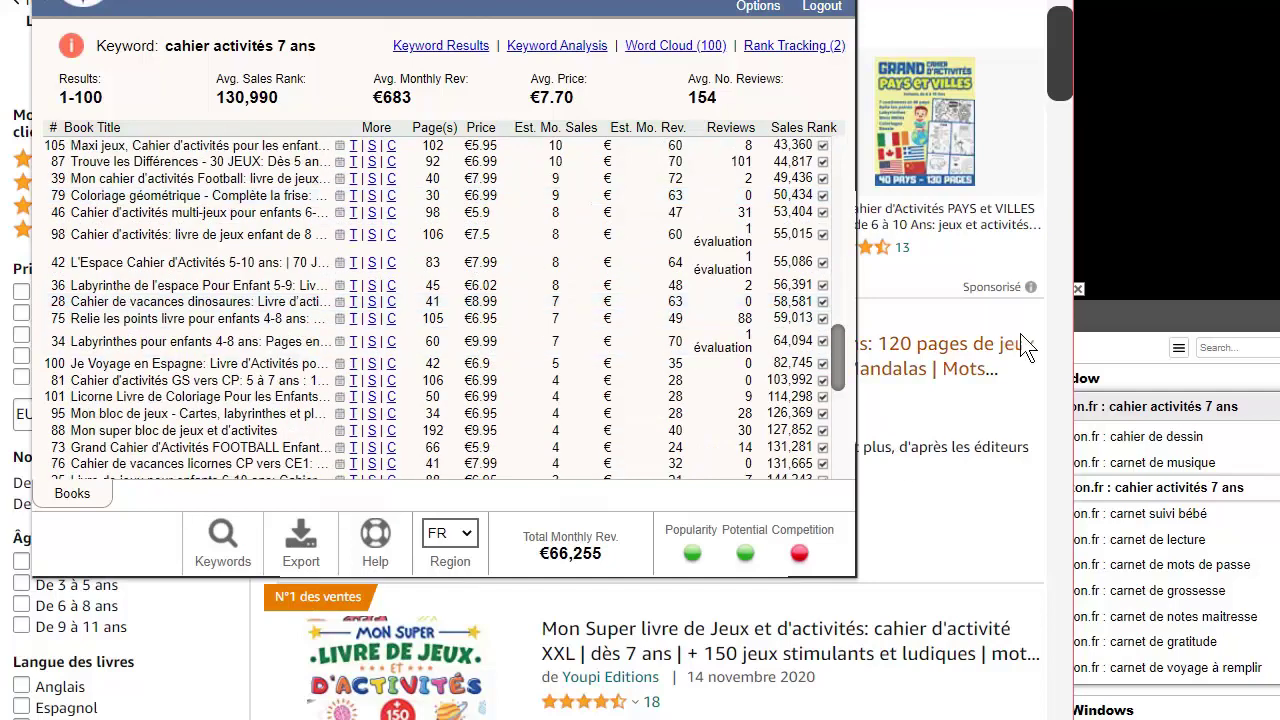
- Switch to the "carnet de musique" results and browse the listings' covers, prices and reviews
click(1211, 459)
scroll(1040, 135, down, 4)
drag(1058, 60, 1025, 243)
drag(1024, 240, 1020, 208)
scroll(760, 400, up, 6)
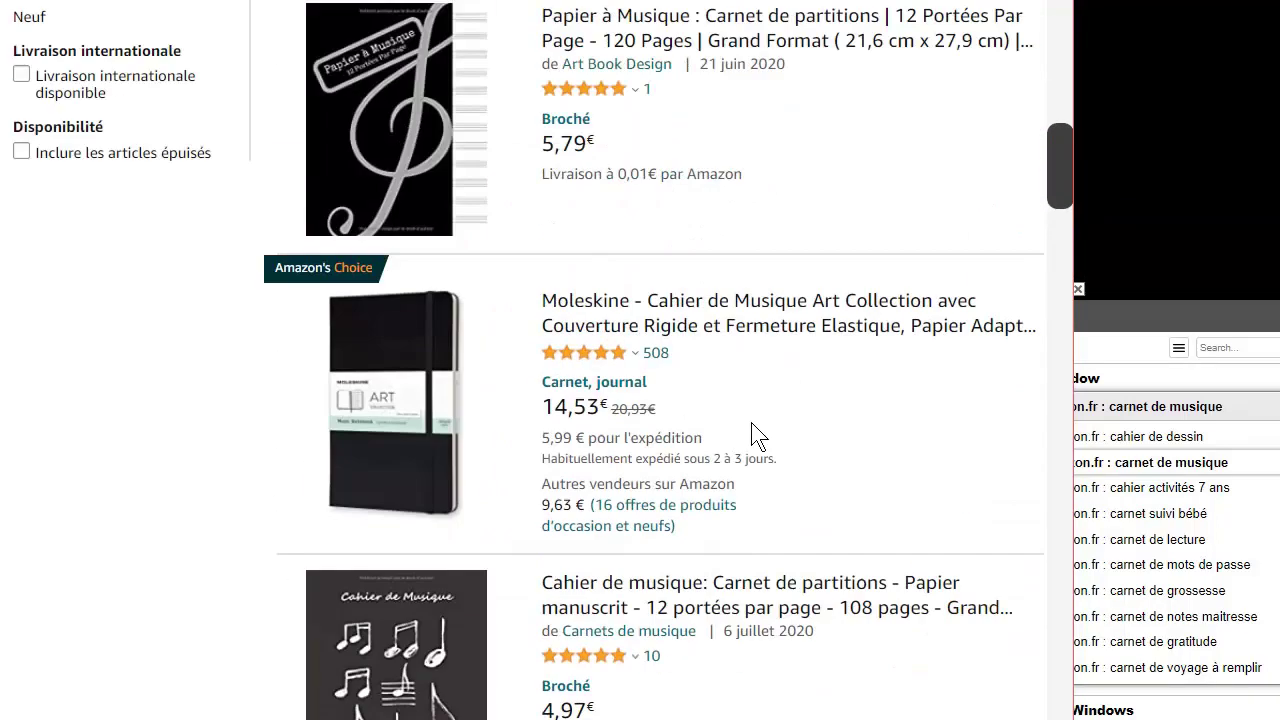
- Switch to the "carnet de mots de passe" results and examine the first listings' covers, prices, reviews and publication dates
click(1162, 566)
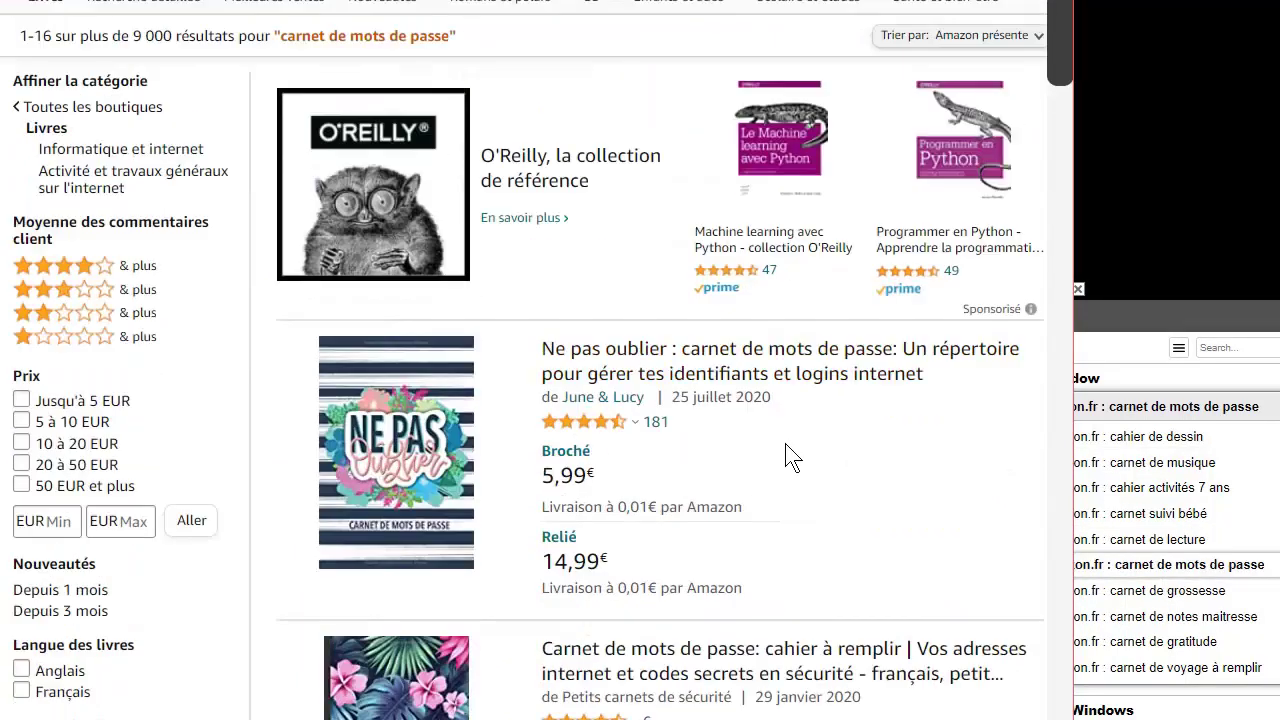
scroll(790, 456, down, 2)
scroll(790, 460, down, 1)
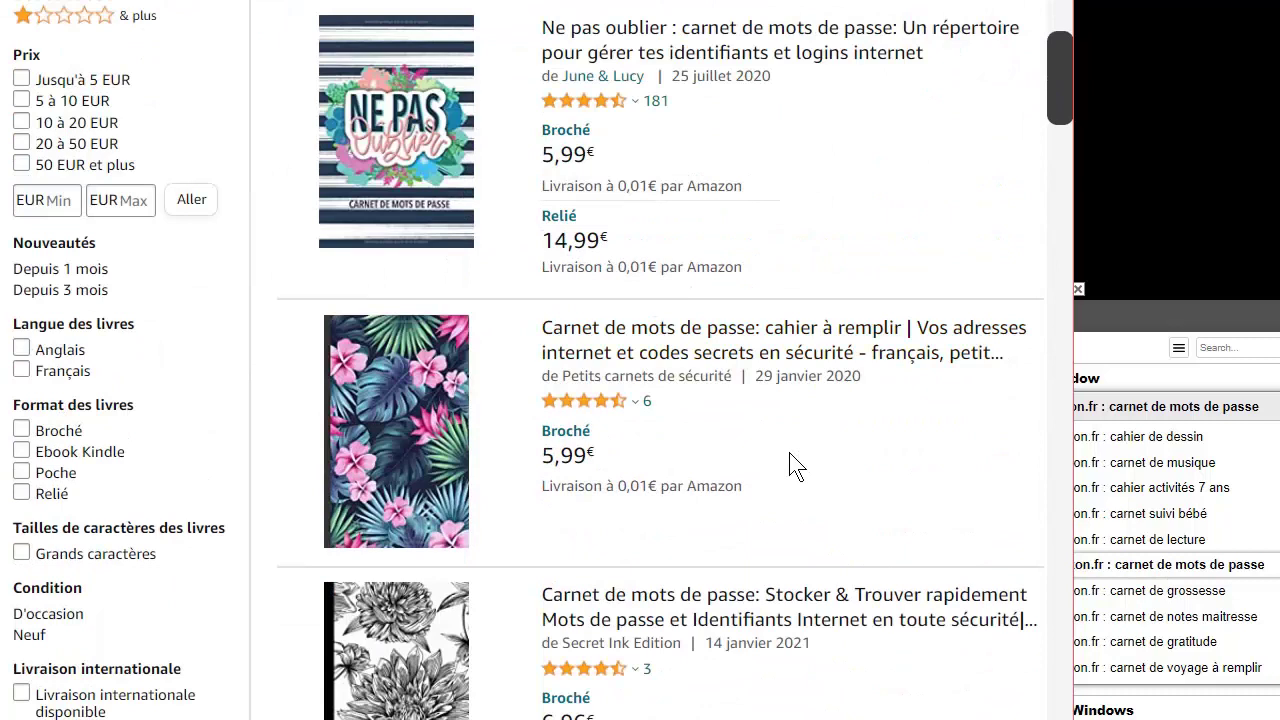
scroll(826, 430, down, 2)
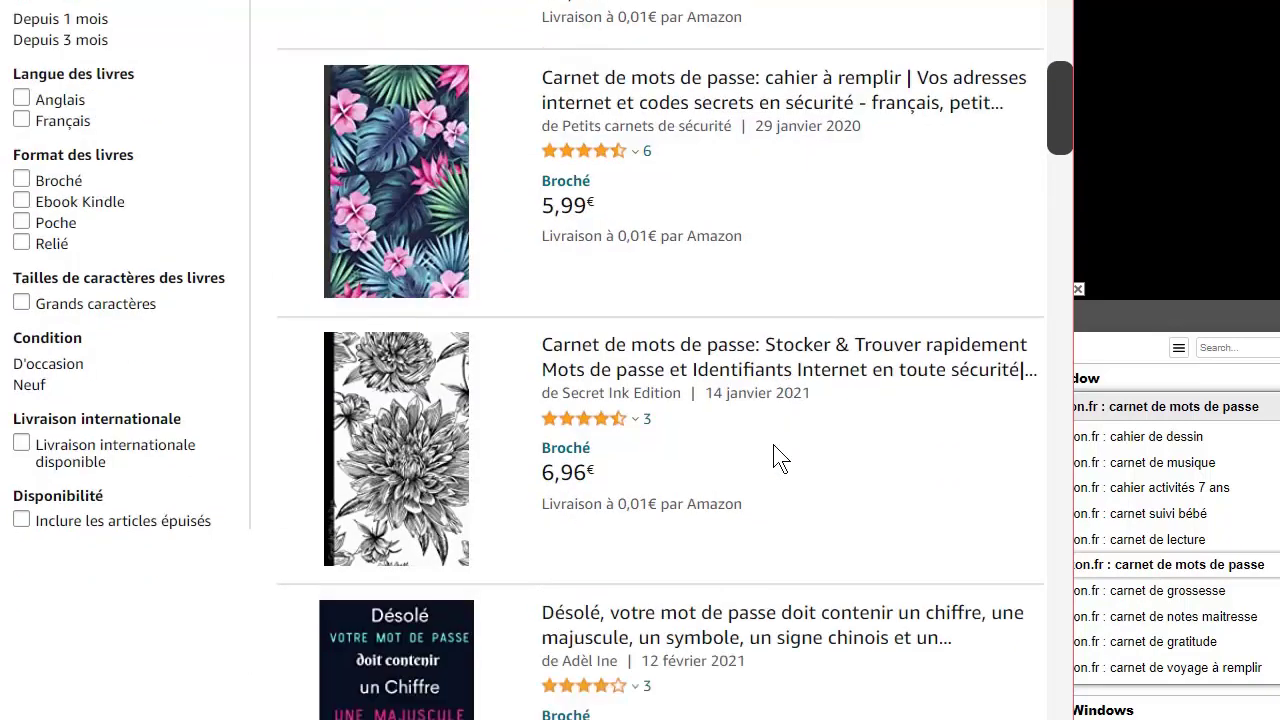
scroll(778, 458, down, 3)
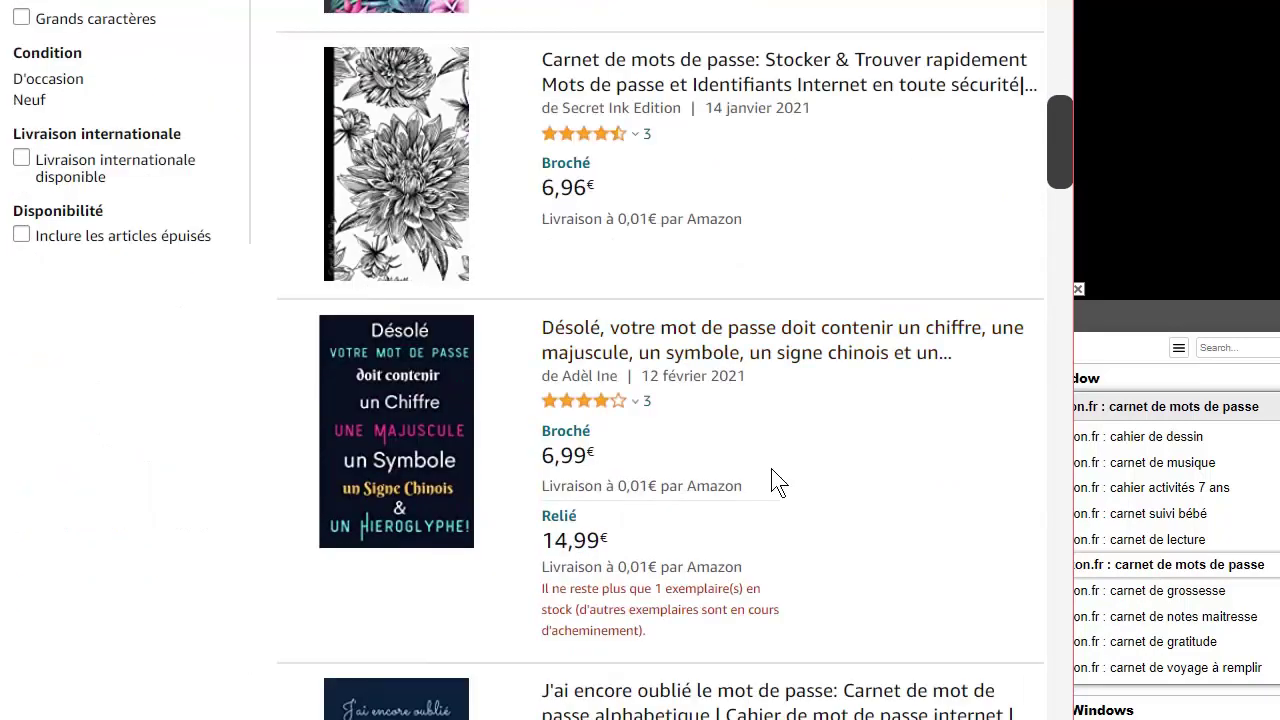
scroll(785, 462, up, 1)
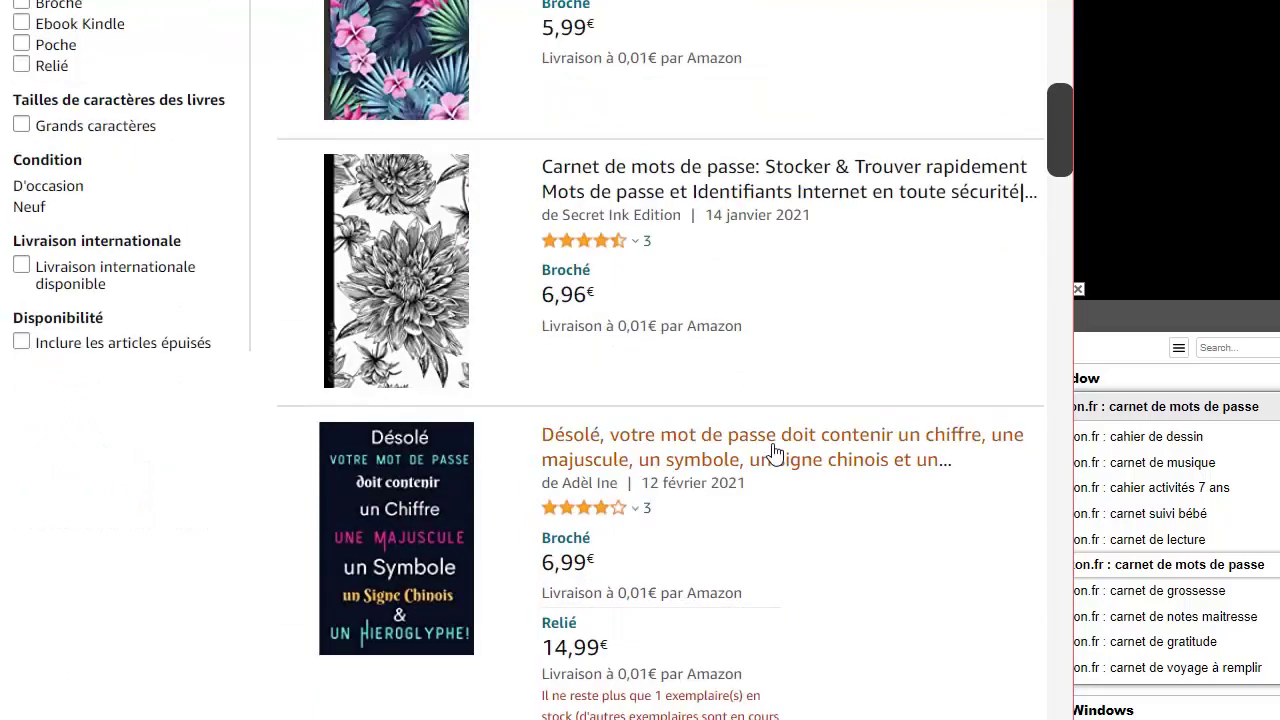
scroll(758, 450, up, 1)
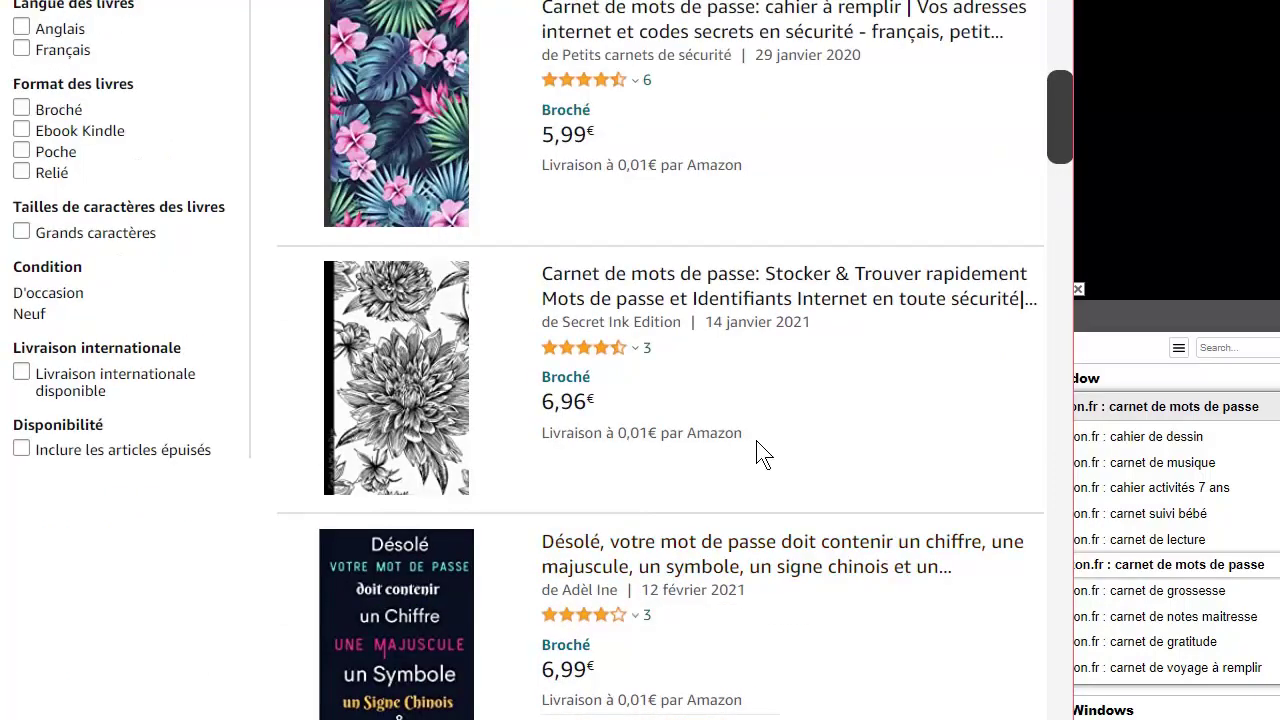
scroll(758, 453, up, 3)
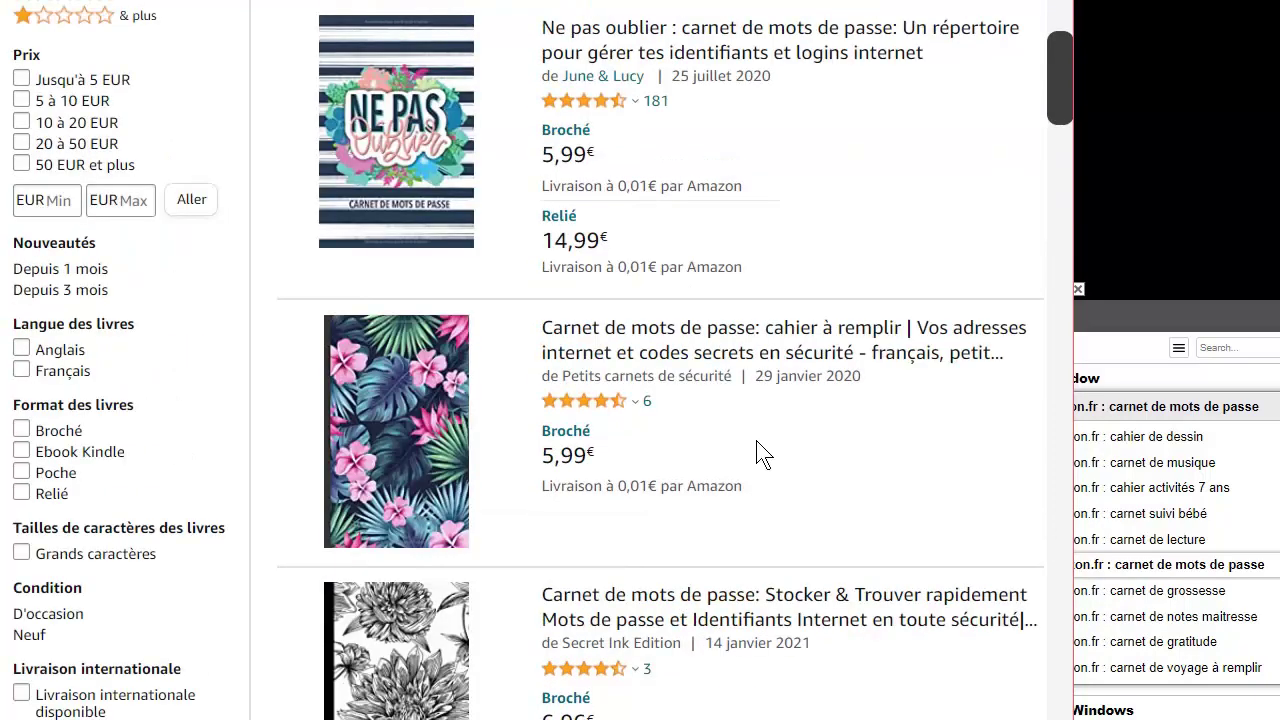
scroll(758, 480, up, 2)
scroll(776, 476, up, 1)
scroll(772, 466, up, 1)
scroll(772, 470, down, 1)
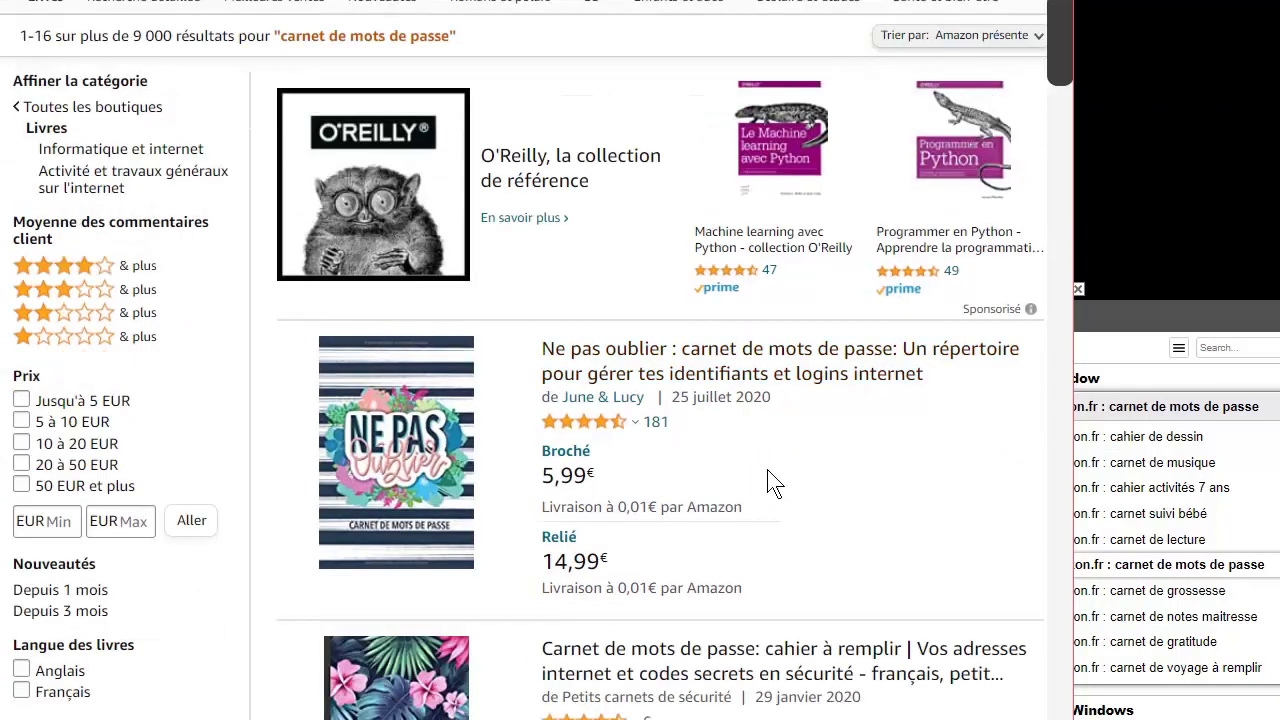
- Switch to the "carnet suivi bébé" results and browse the listings' cover designs, prices, reviews and publication dates
click(1185, 512)
scroll(678, 422, down, 4)
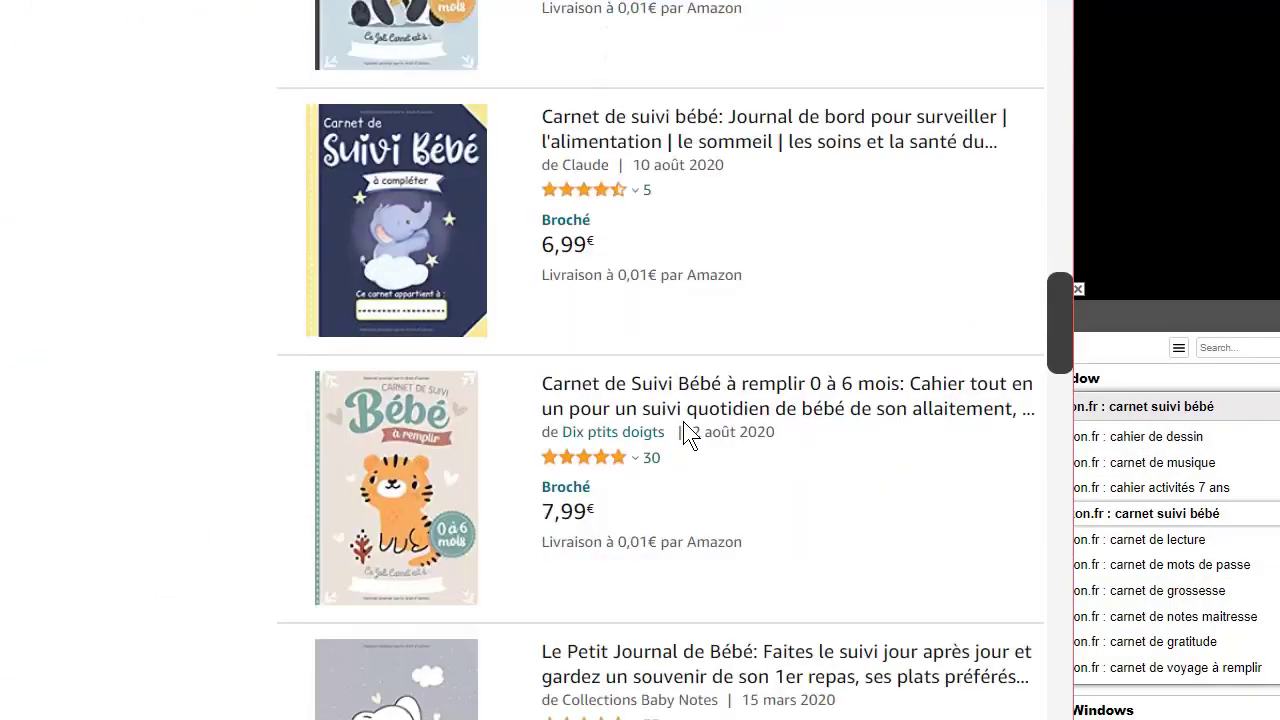
scroll(688, 432, down, 1)
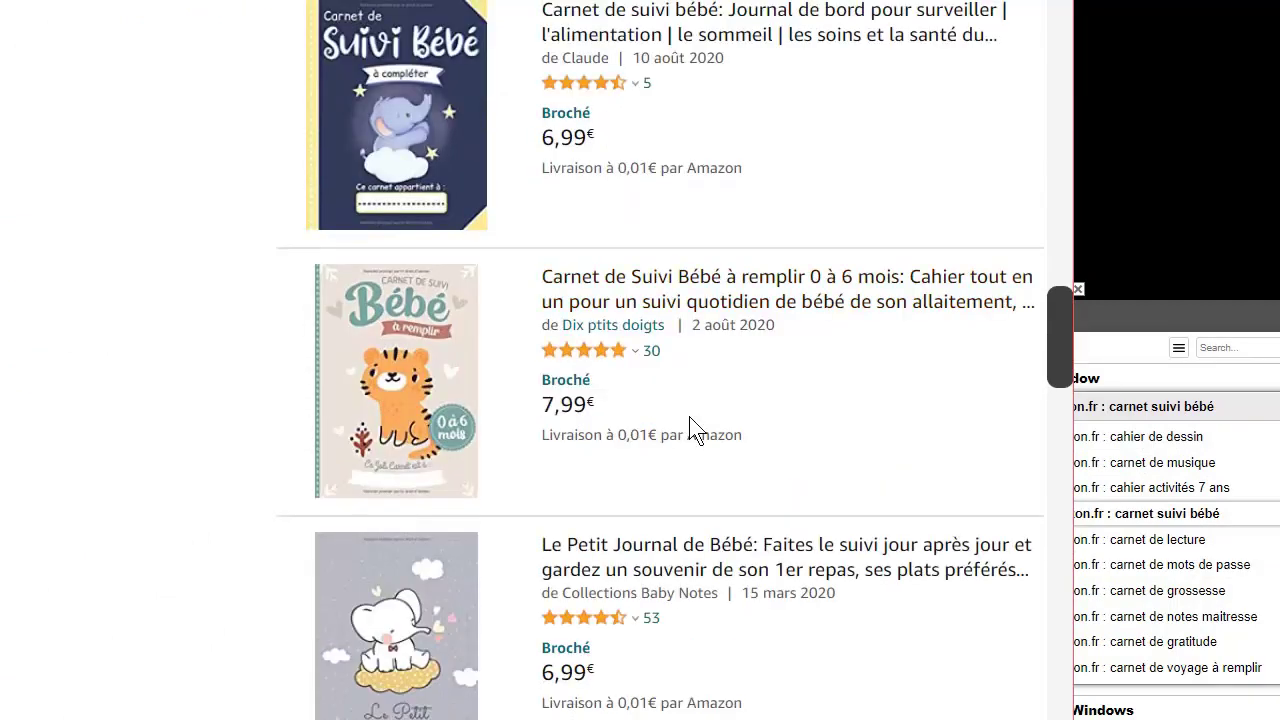
scroll(701, 414, down, 1)
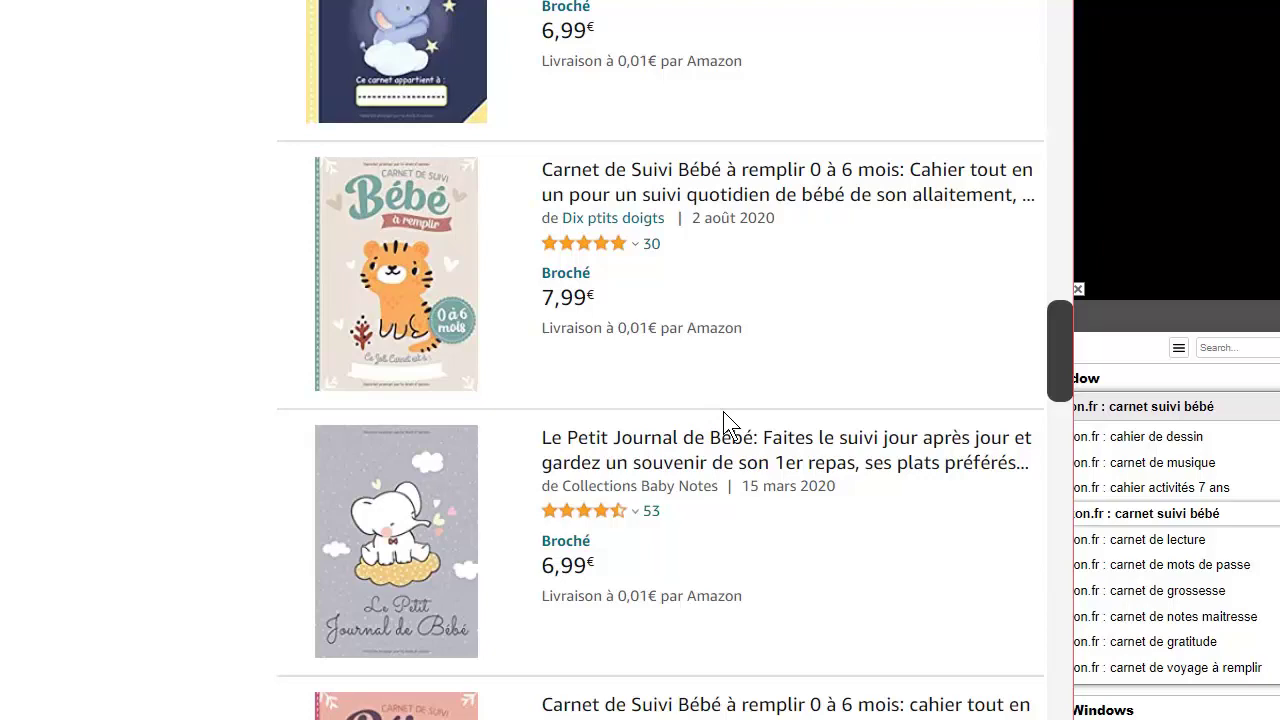
scroll(732, 405, down, 7)
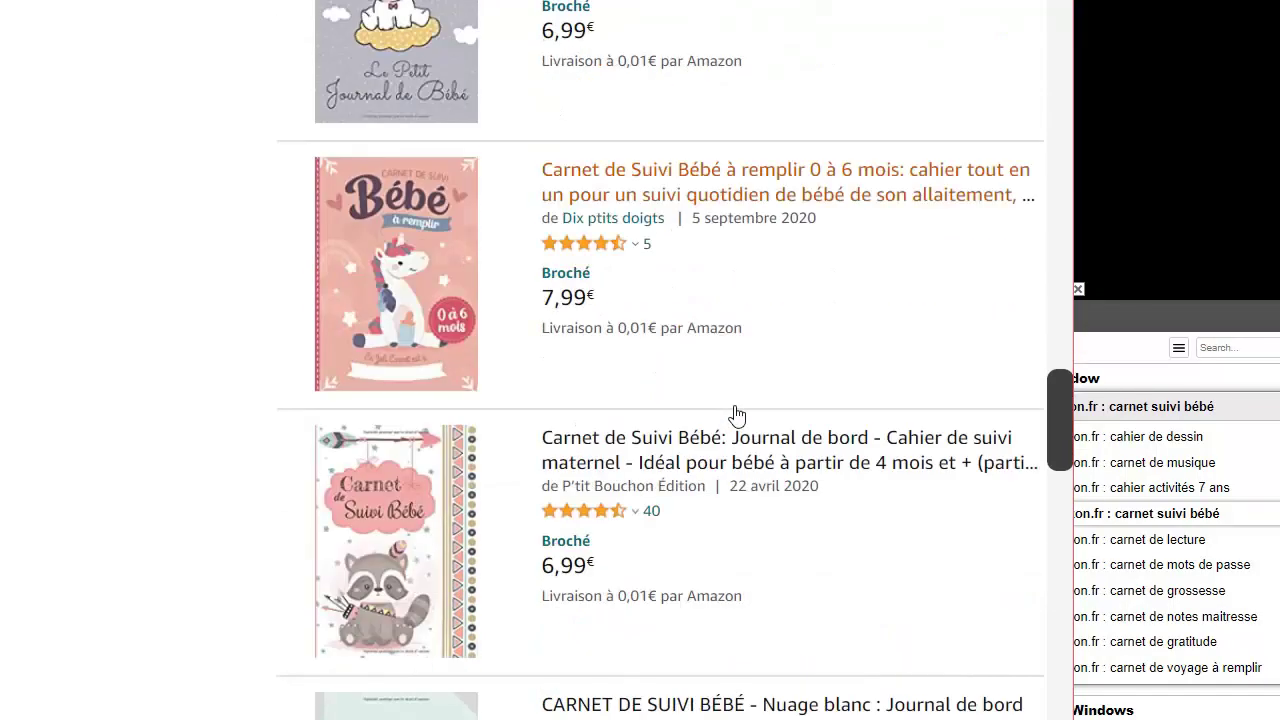
- Go to the "carnet suivi bébé" book data and open the sales rank details of book 34, "Mon carnet de suivi Bébé"
scroll(764, 410, up, 5)
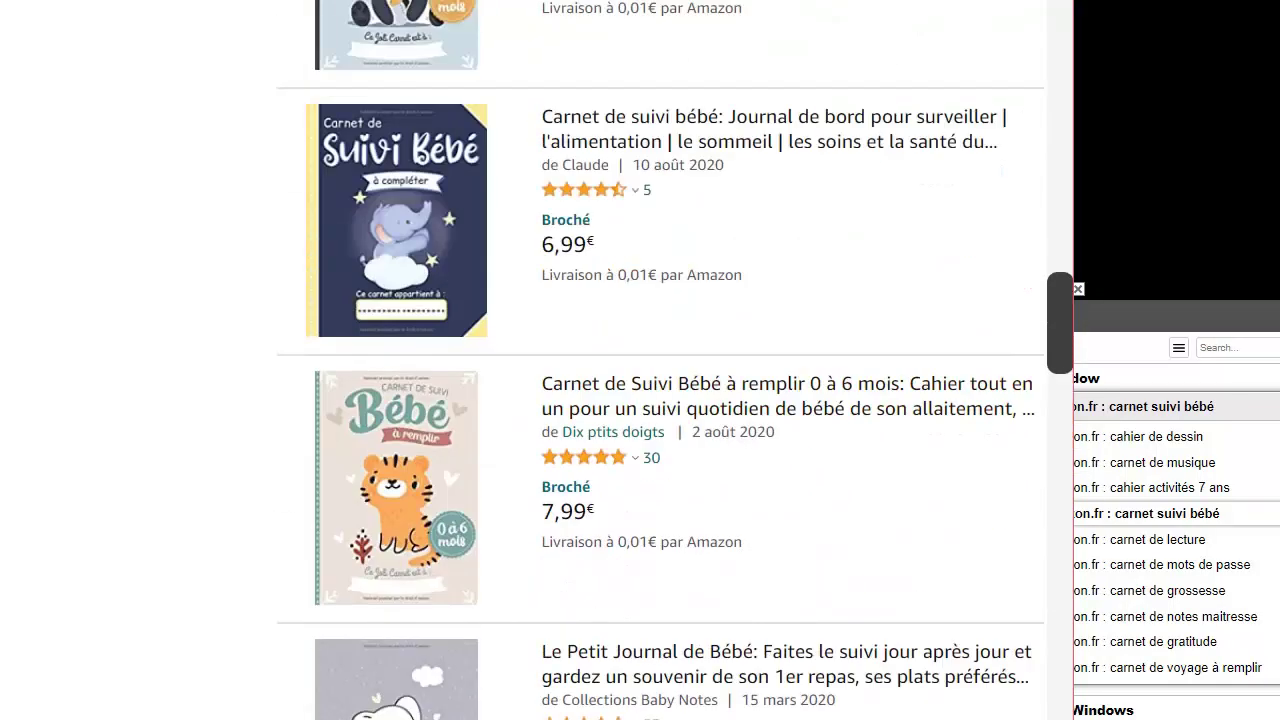
drag(97, 45, 797, 461)
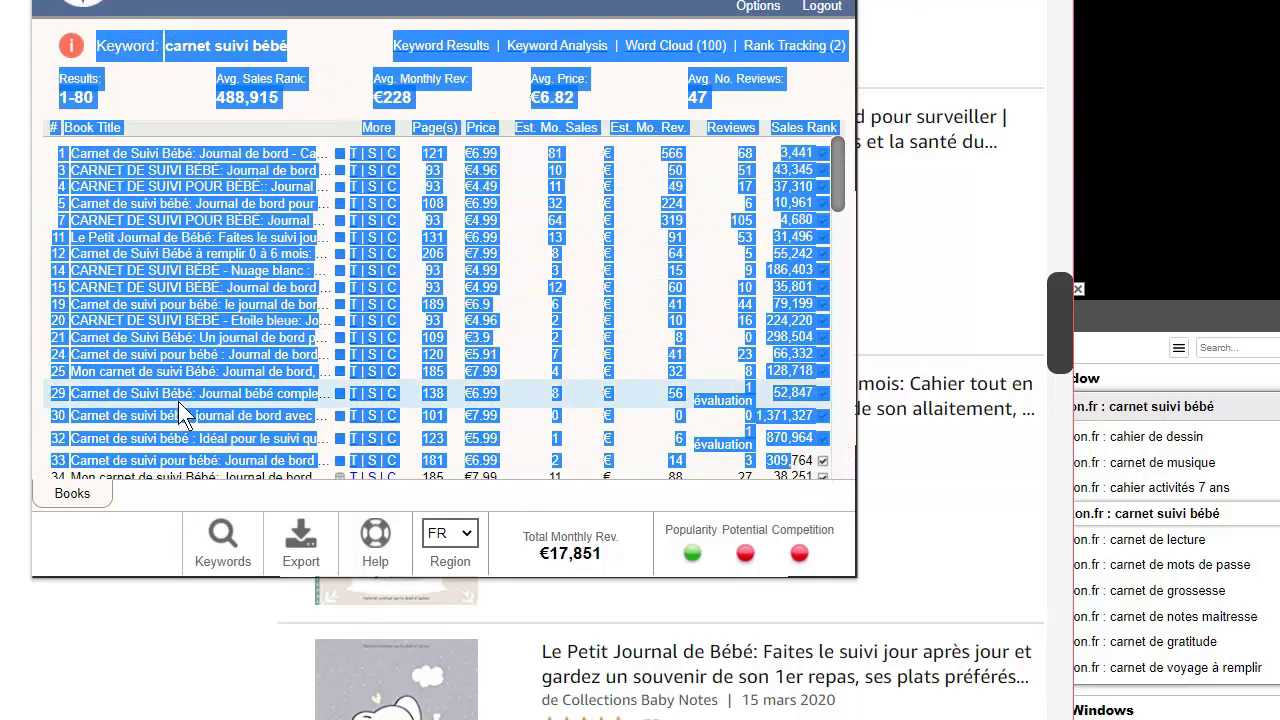
scroll(178, 401, down, 1)
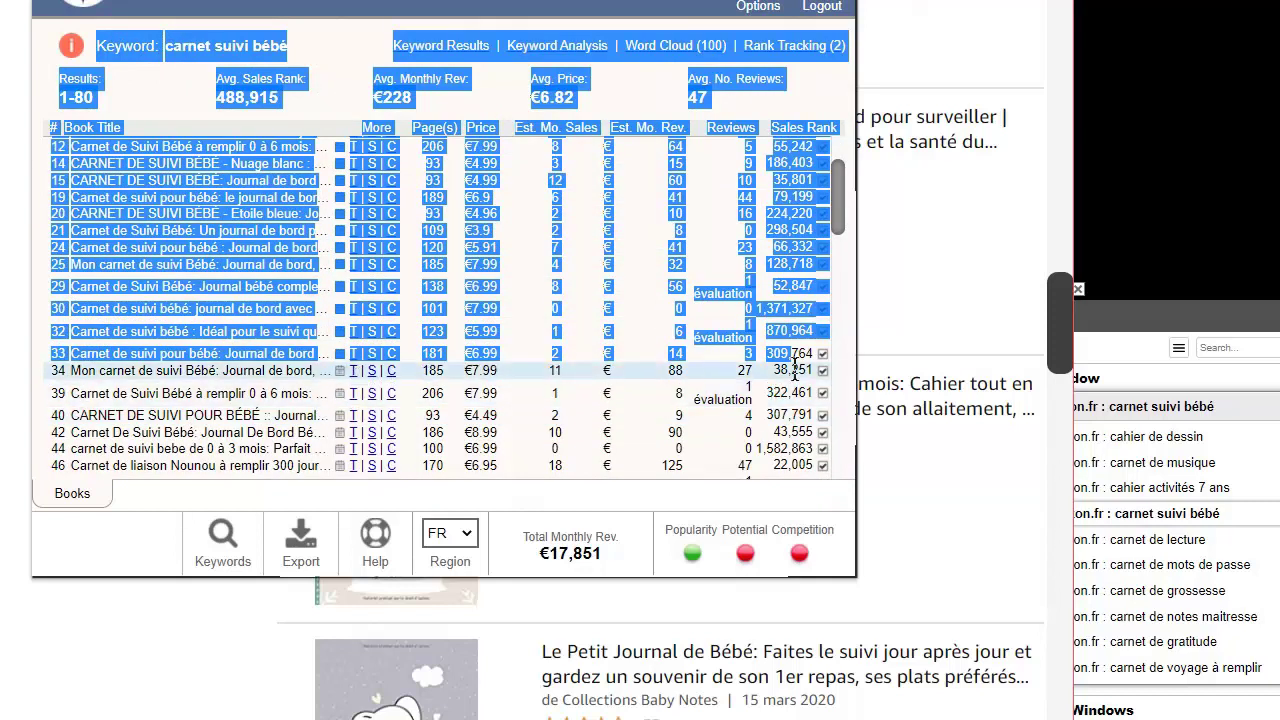
drag(800, 369, 96, 374)
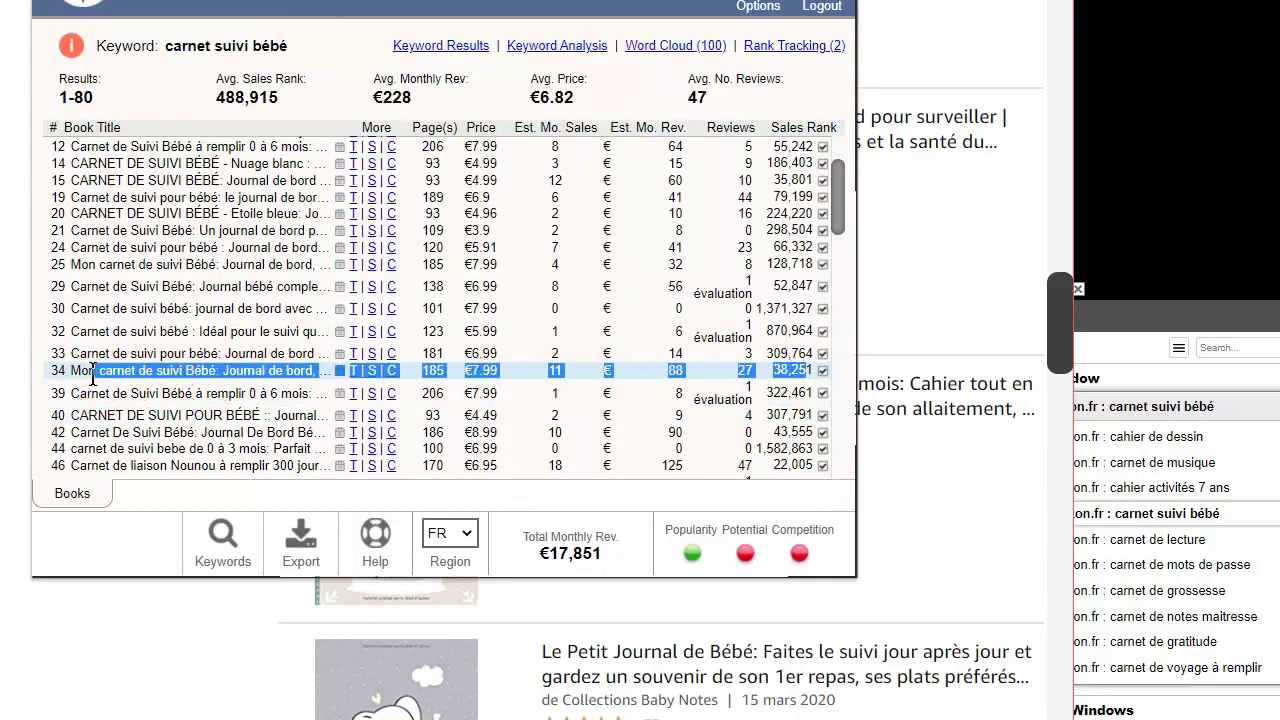
click(353, 371)
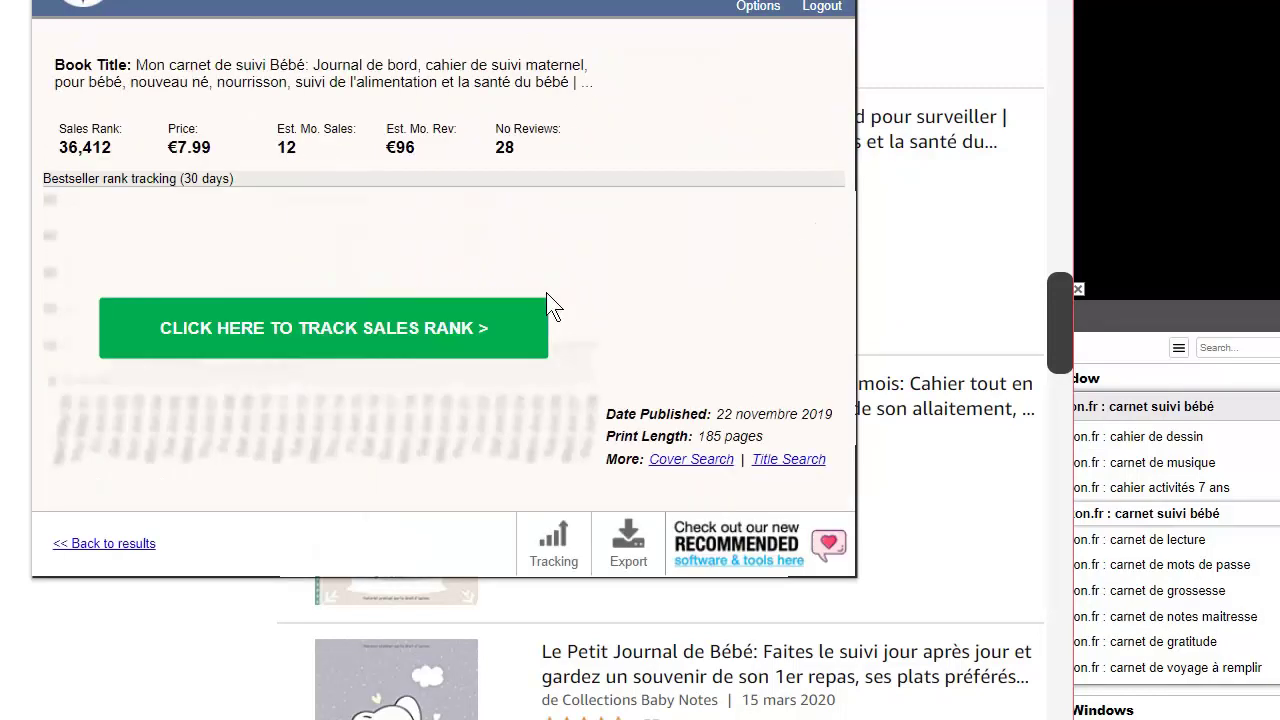
- Examine the book's sales rank, price, estimated monthly sales, publication date and print length, and return to the keyword's book list
drag(52, 134, 112, 155)
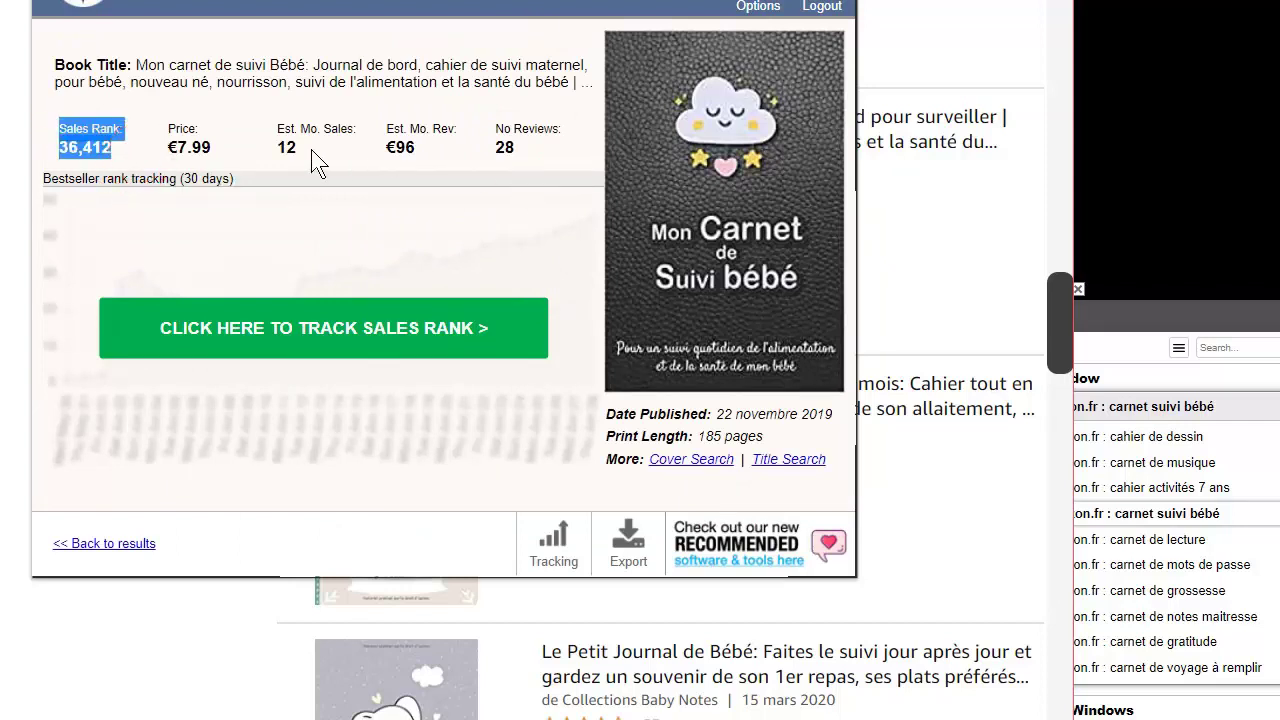
drag(276, 140, 323, 143)
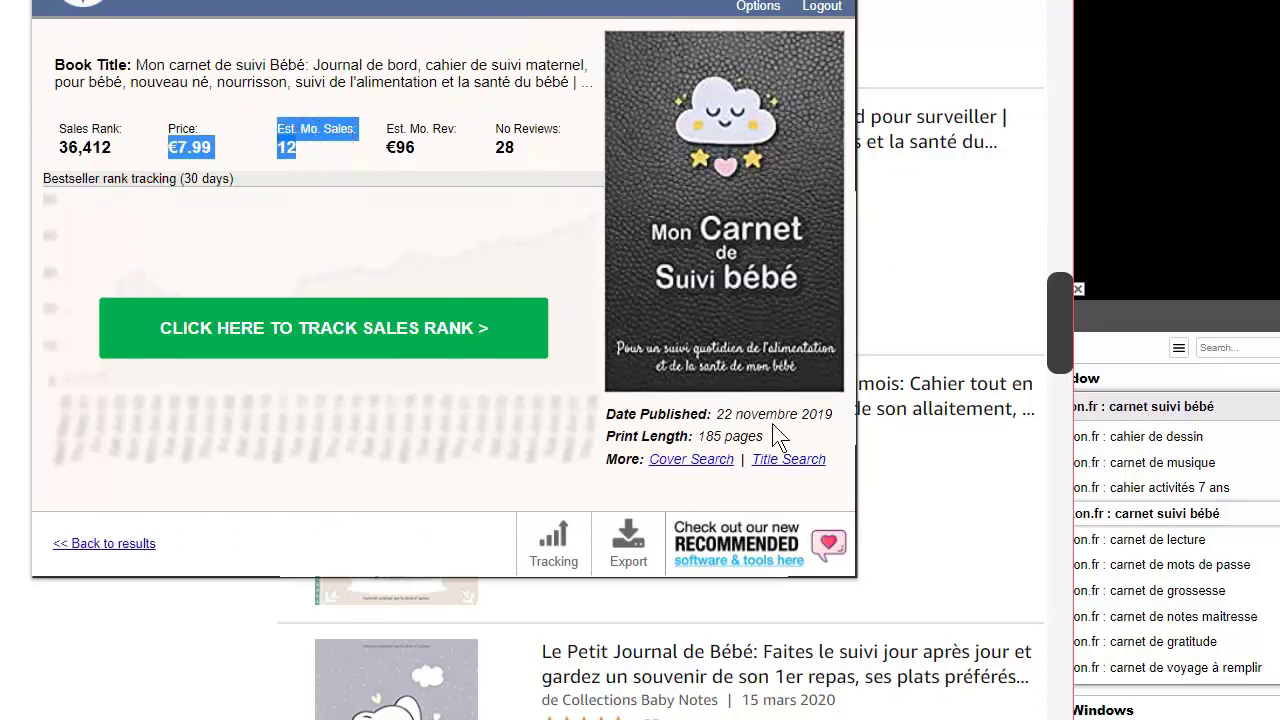
click(729, 413)
drag(729, 413, 826, 412)
drag(767, 440, 698, 428)
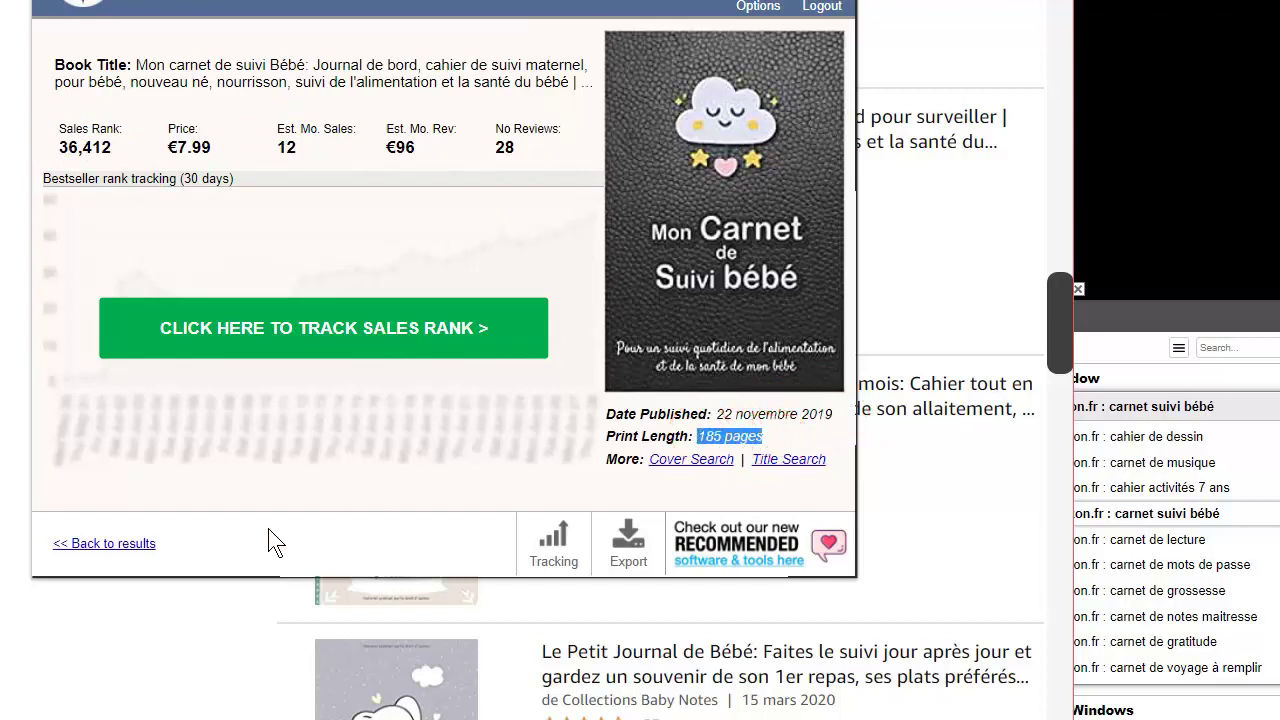
click(134, 543)
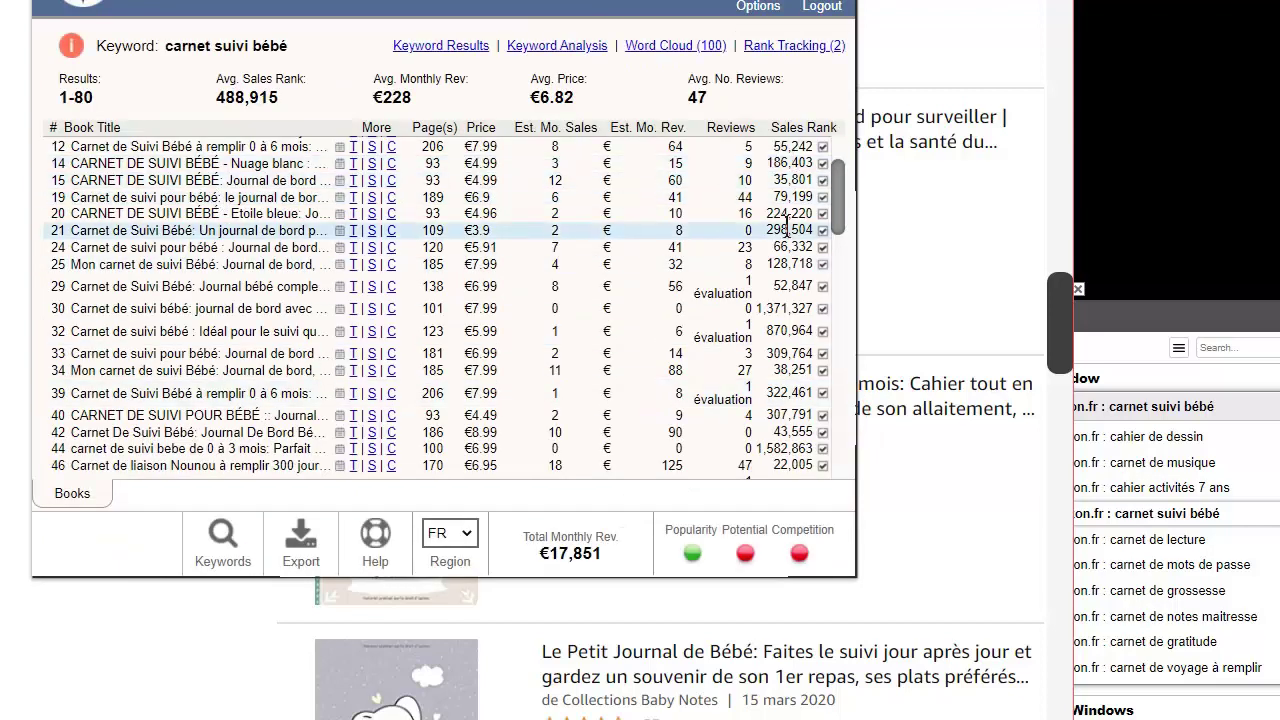
- Scan the full "carnet suivi bébé" book list for sales ranks, estimated sales, prices and review numbers
drag(842, 200, 834, 168)
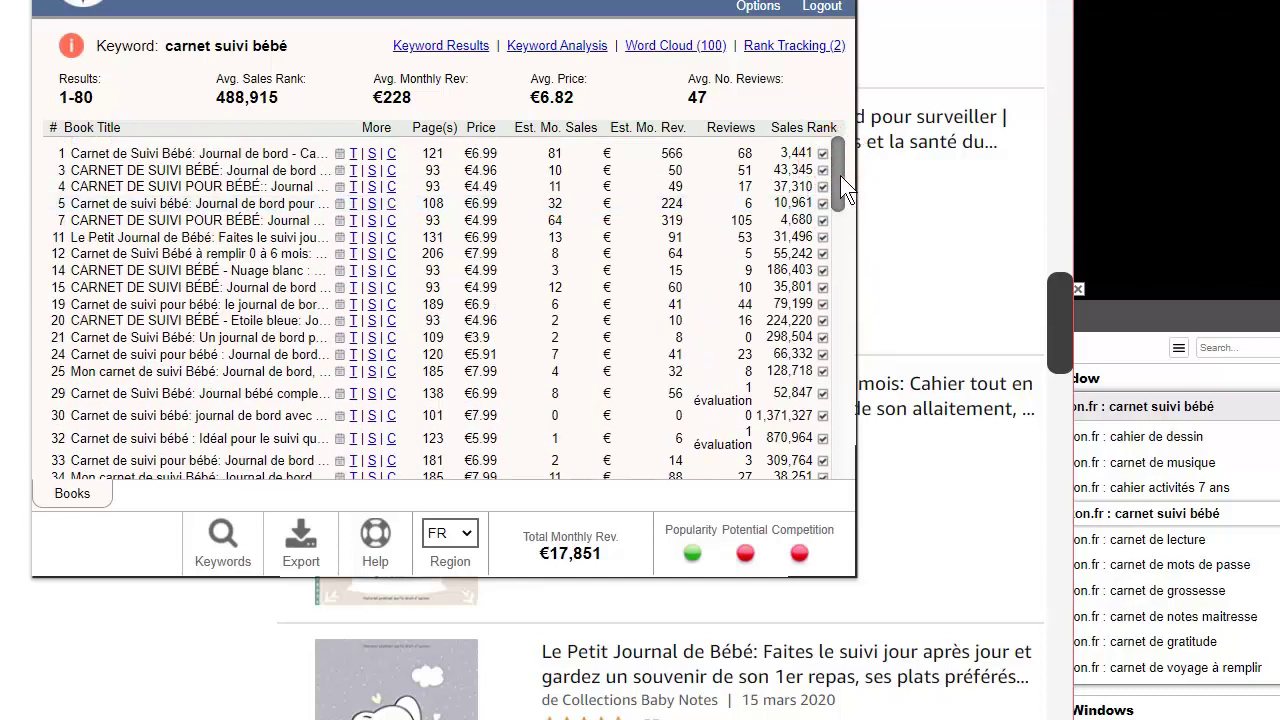
drag(840, 175, 846, 334)
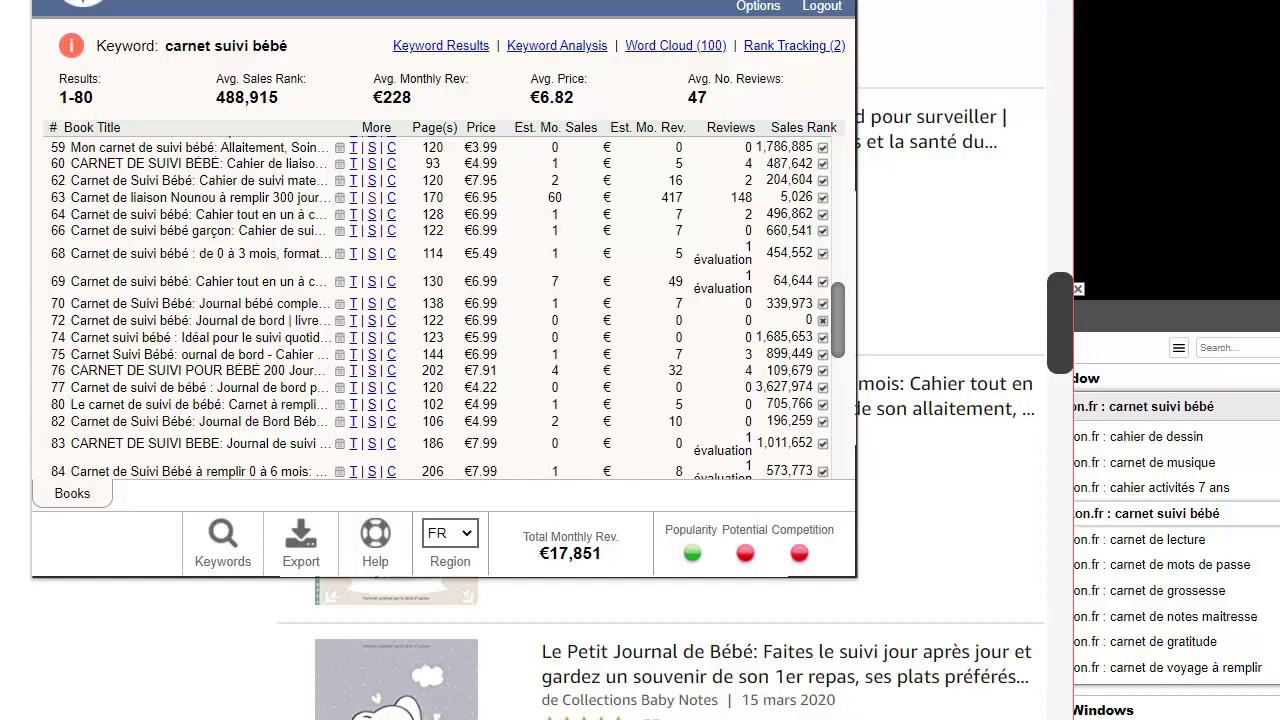
scroll(543, 240, down, 3)
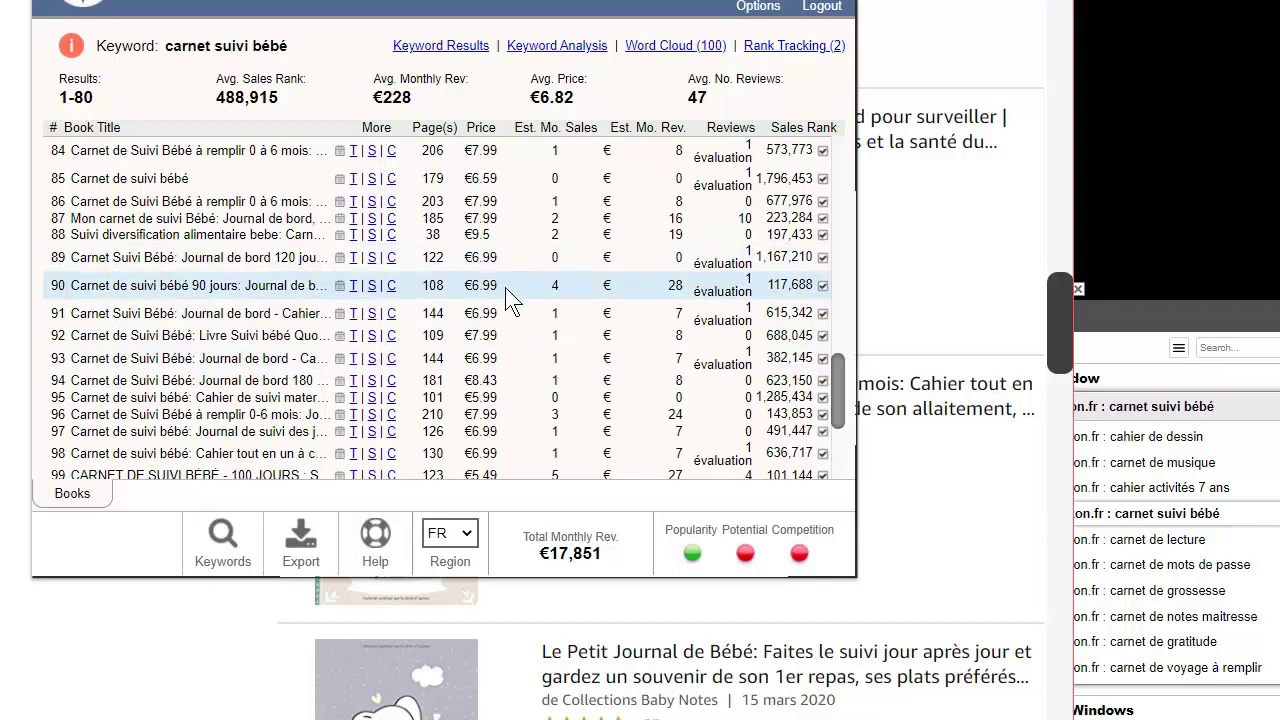
scroll(425, 292, down, 2)
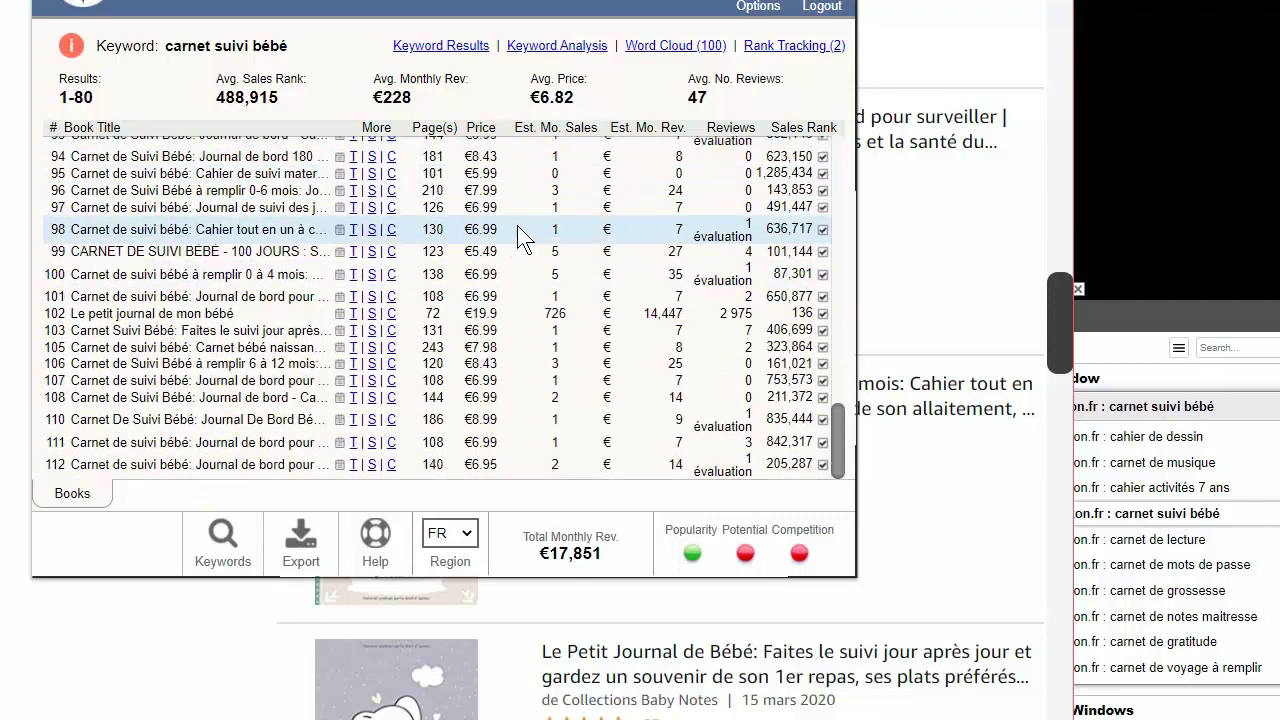
scroll(600, 248, up, 2)
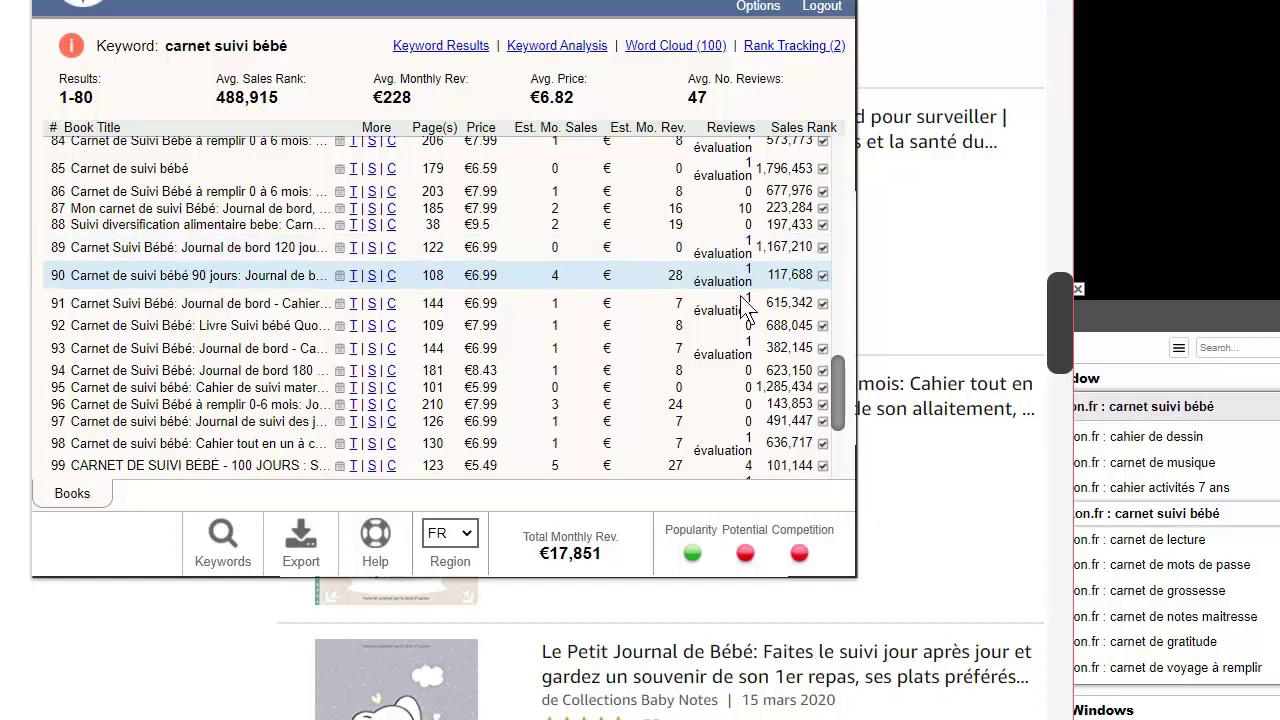
- Switch to the "carnet de lecture" results and scan the whole book list for estimated sales, reviews and sales ranks
click(1238, 540)
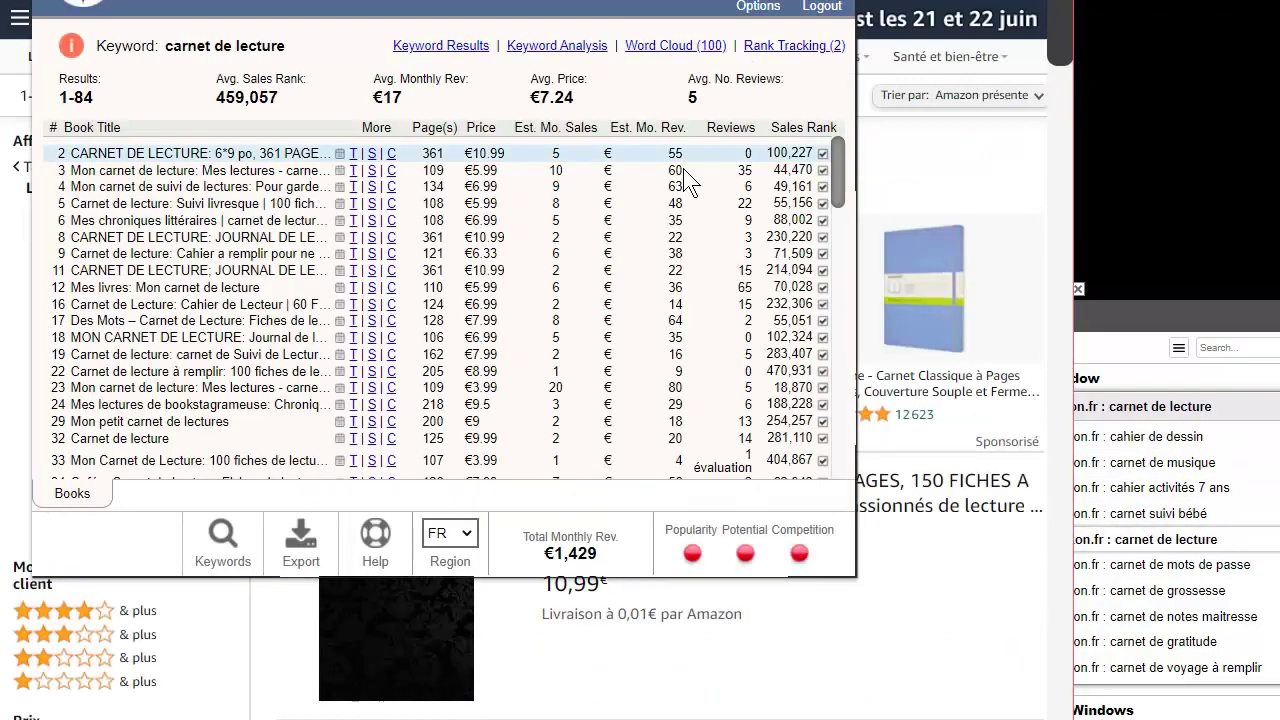
scroll(462, 300, down, 6)
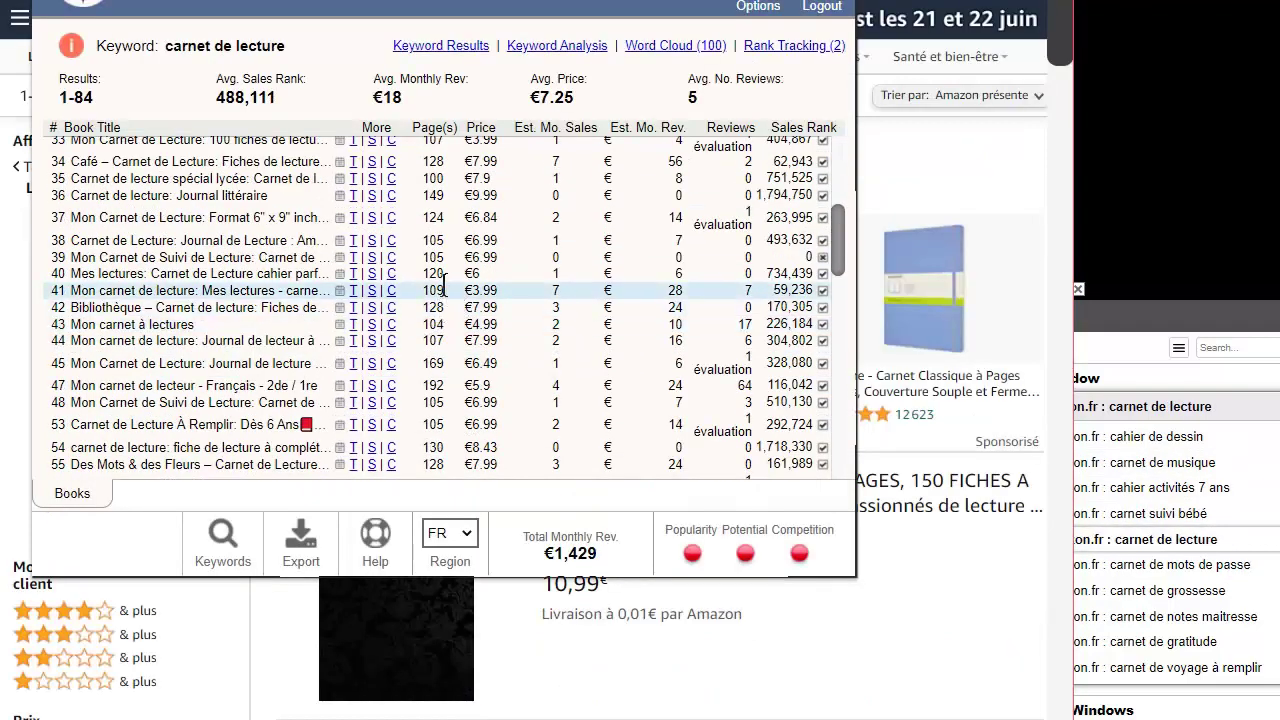
scroll(444, 287, down, 6)
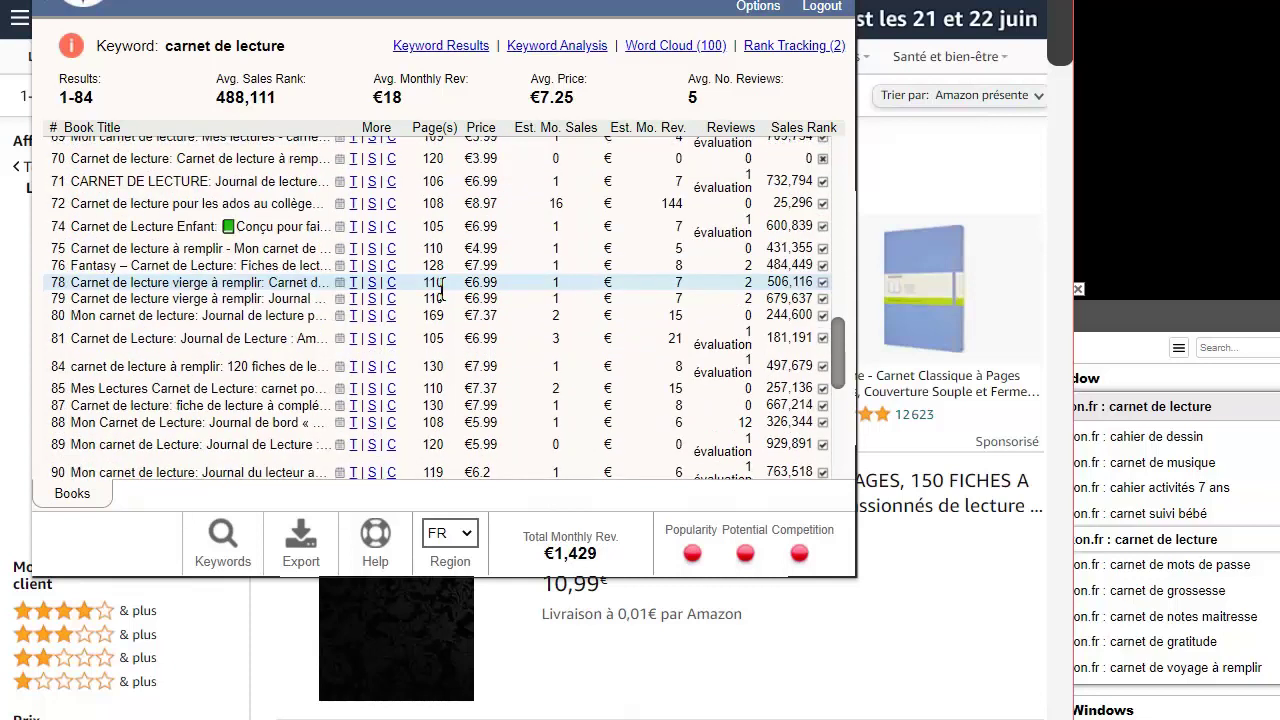
scroll(443, 287, down, 5)
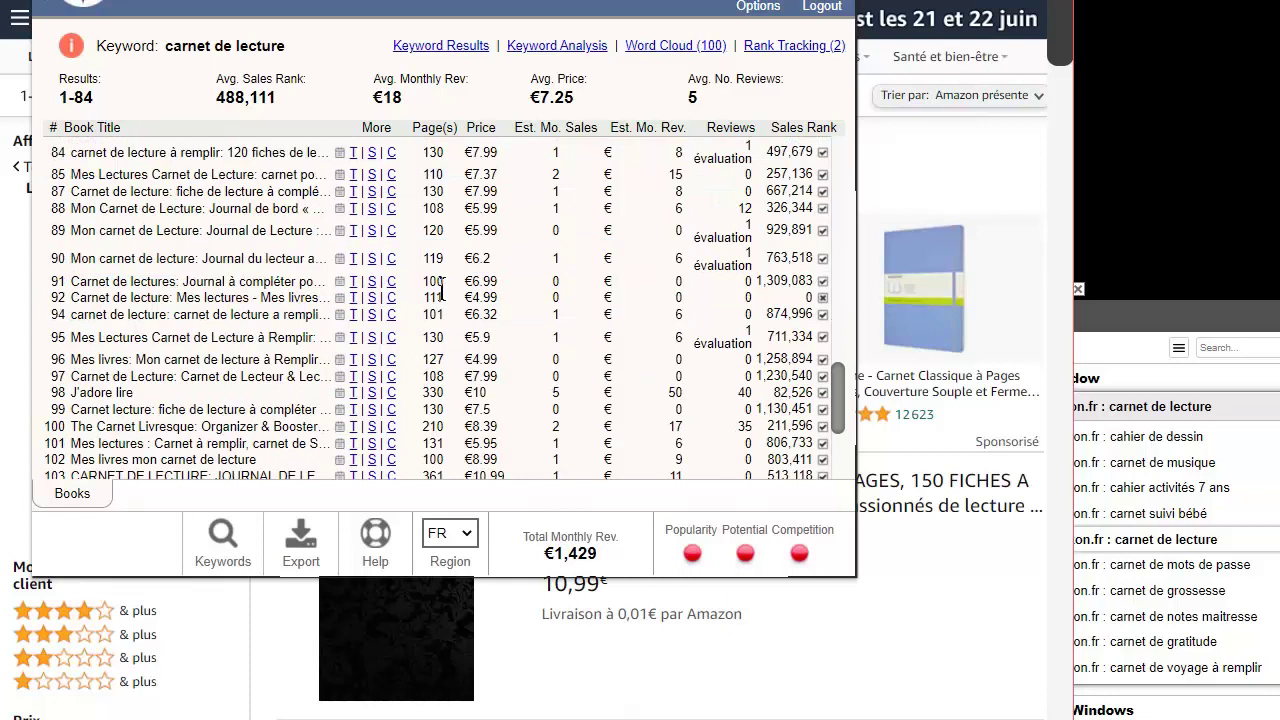
scroll(442, 290, down, 2)
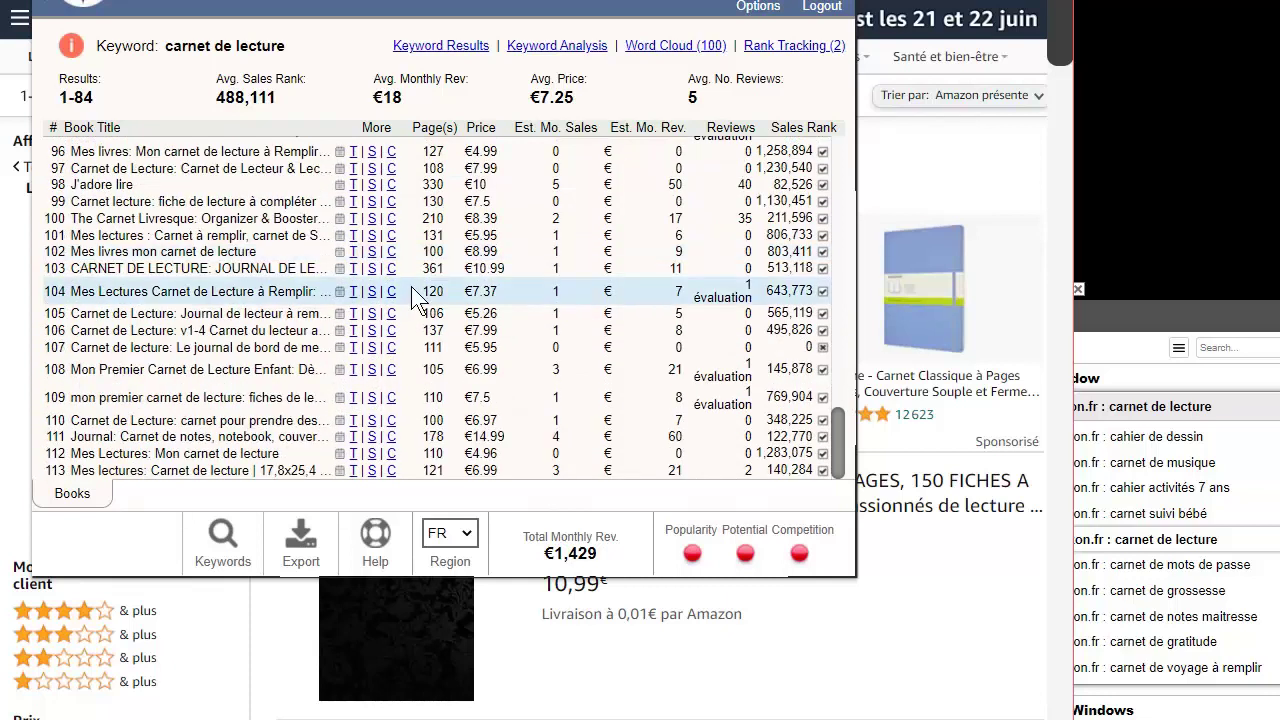
scroll(595, 315, up, 10)
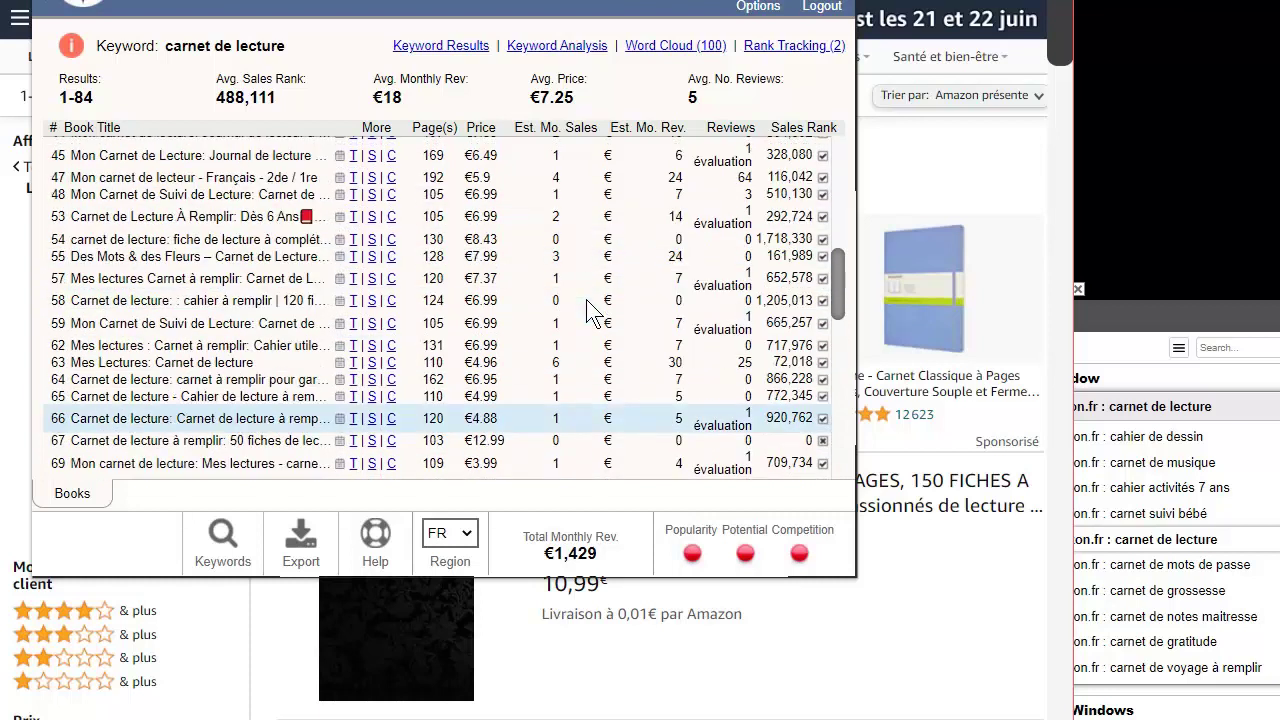
scroll(560, 285, up, 2)
- Highlight the "carnet de lecture" keyword and recheck its books' estimated monthly sales and revenue from the first to the last entry
triple_click(284, 45)
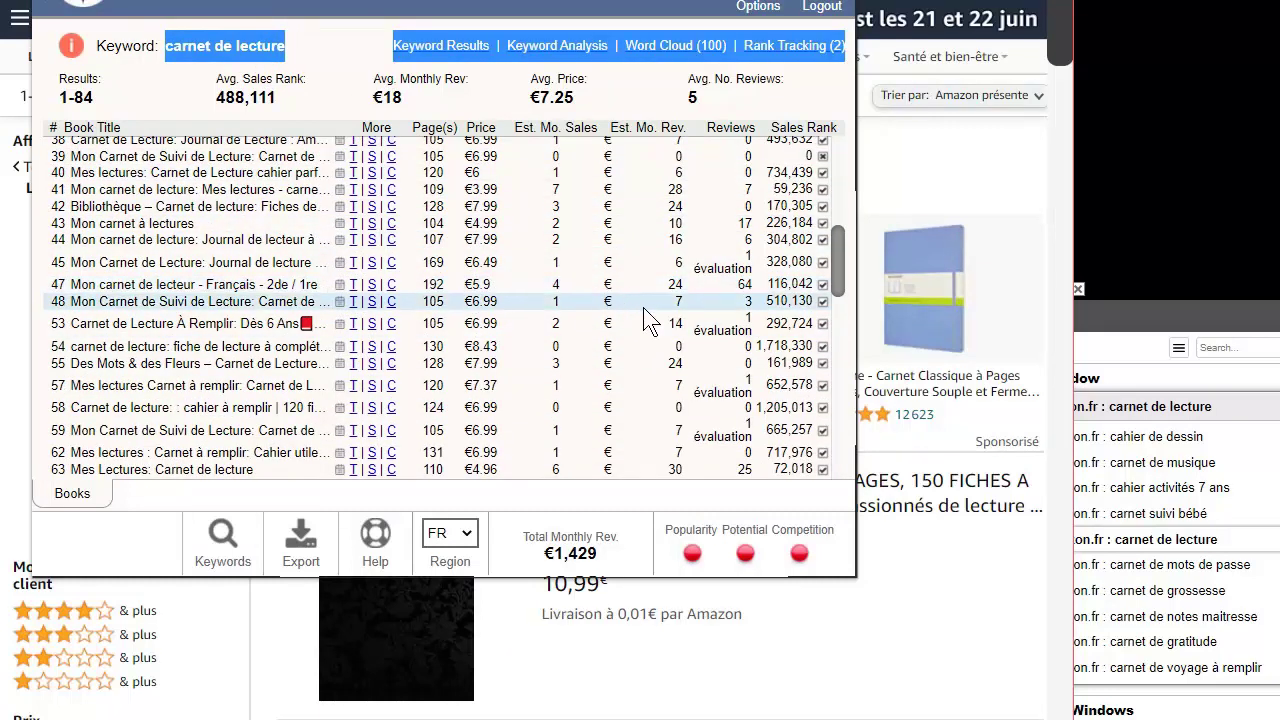
scroll(608, 329, down, 2)
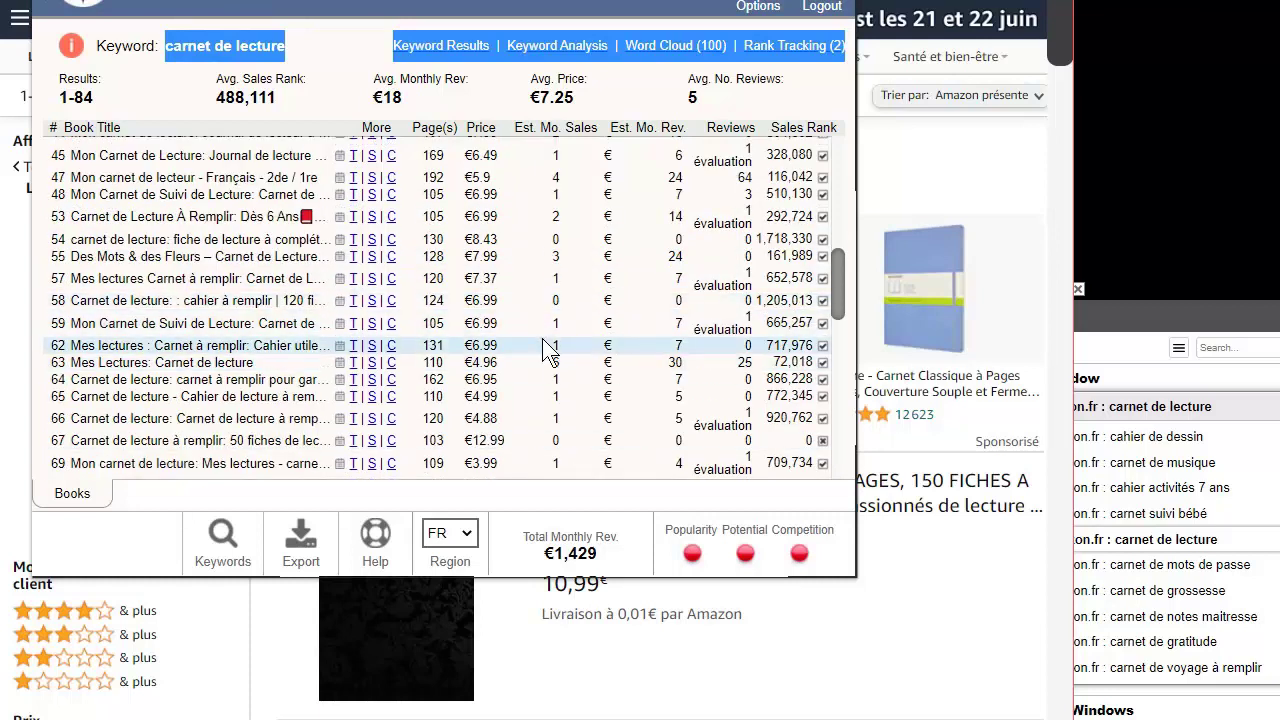
scroll(548, 351, down, 10)
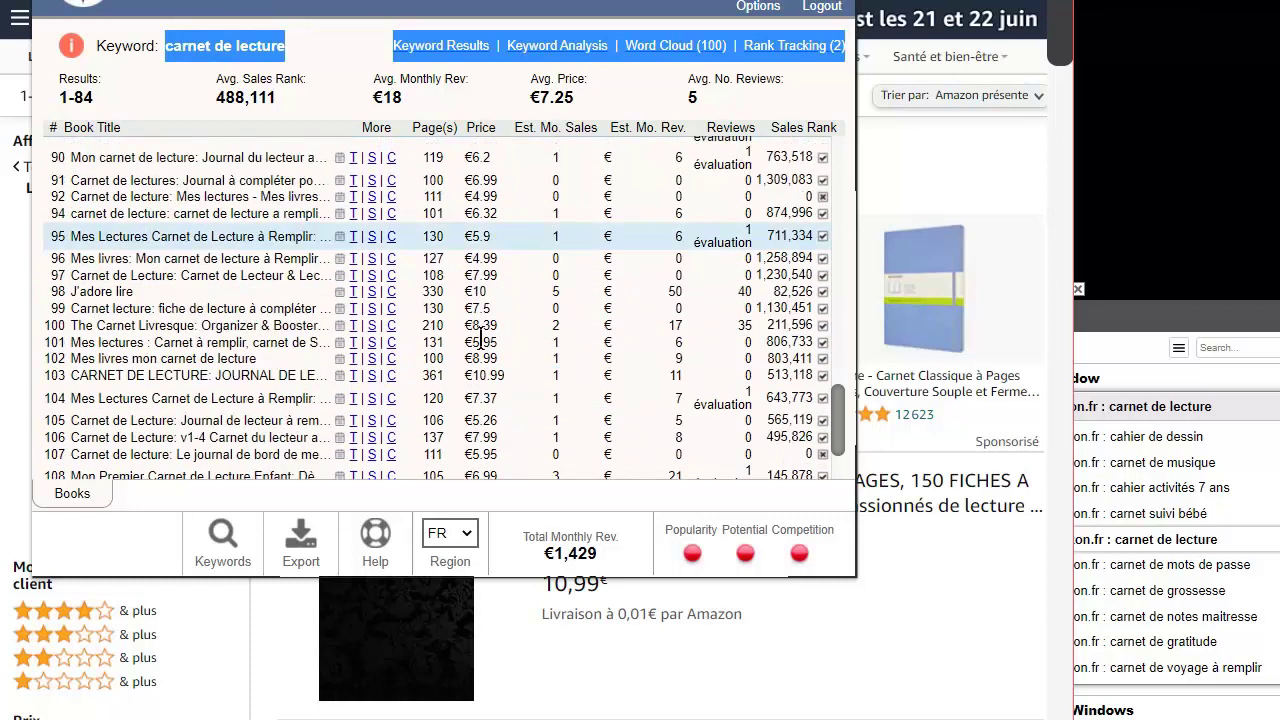
scroll(507, 381, down, 2)
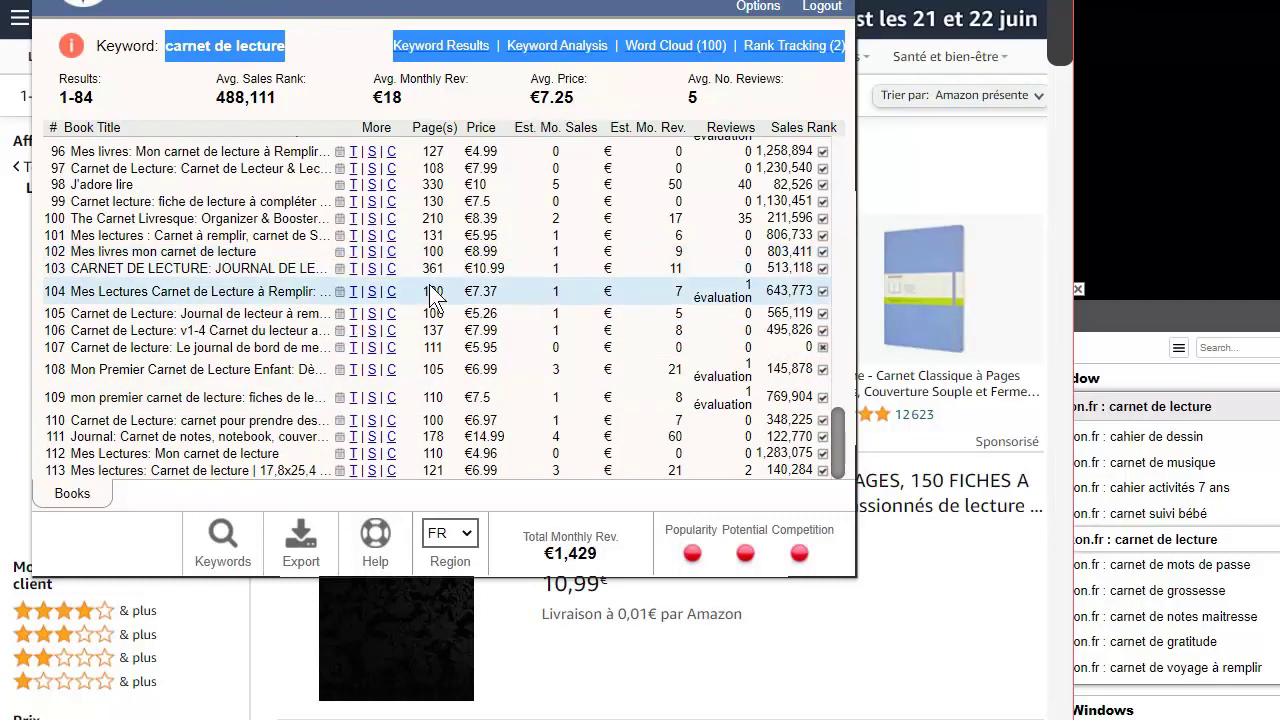
drag(835, 454, 806, 171)
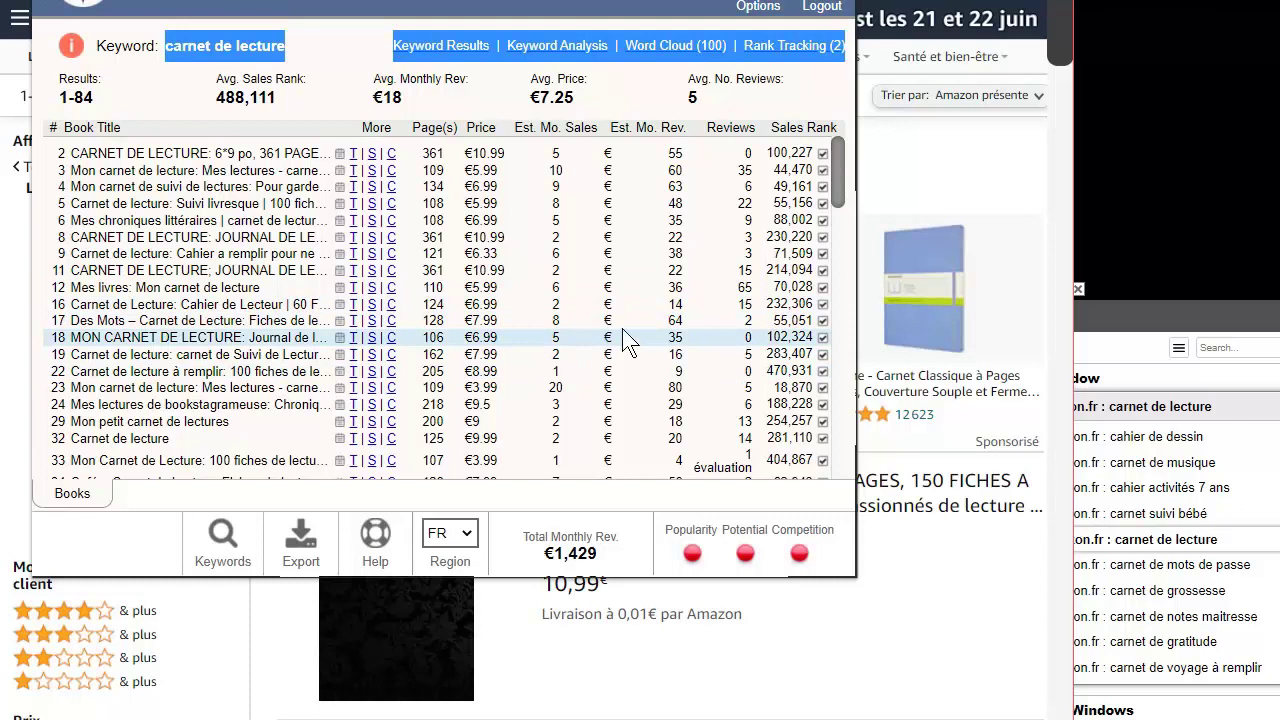
scroll(533, 336, down, 4)
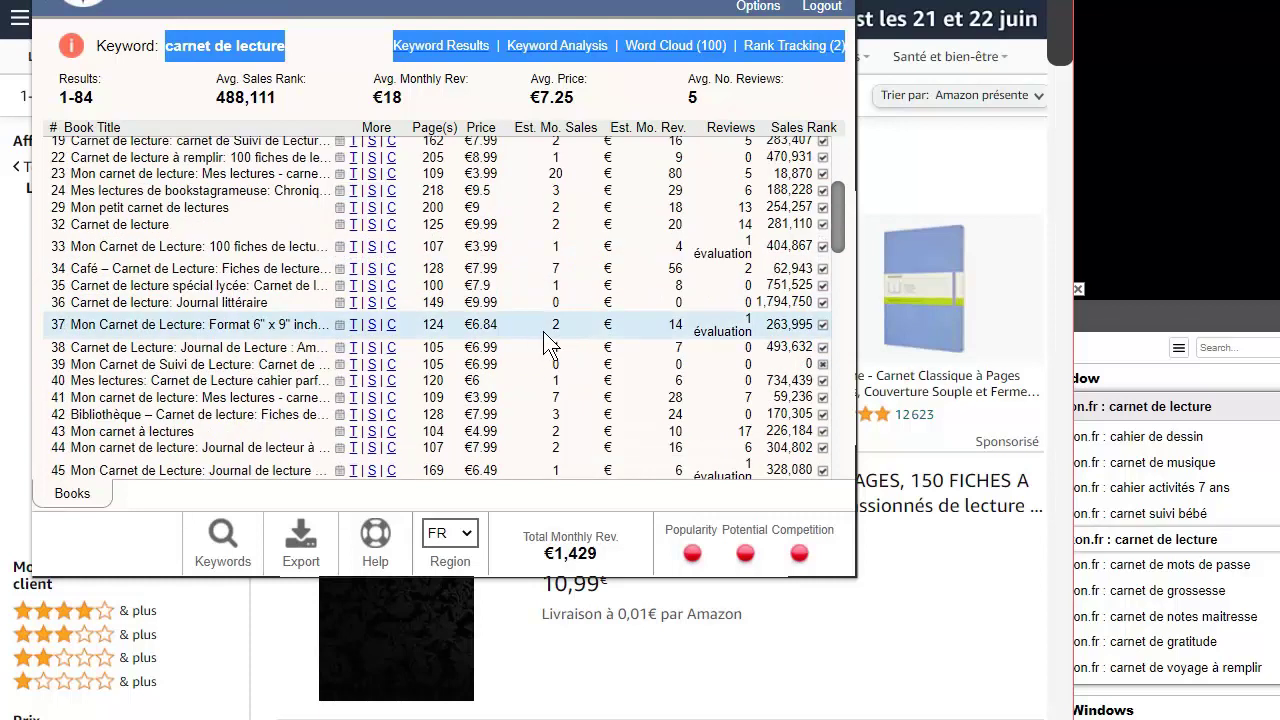
scroll(545, 337, down, 4)
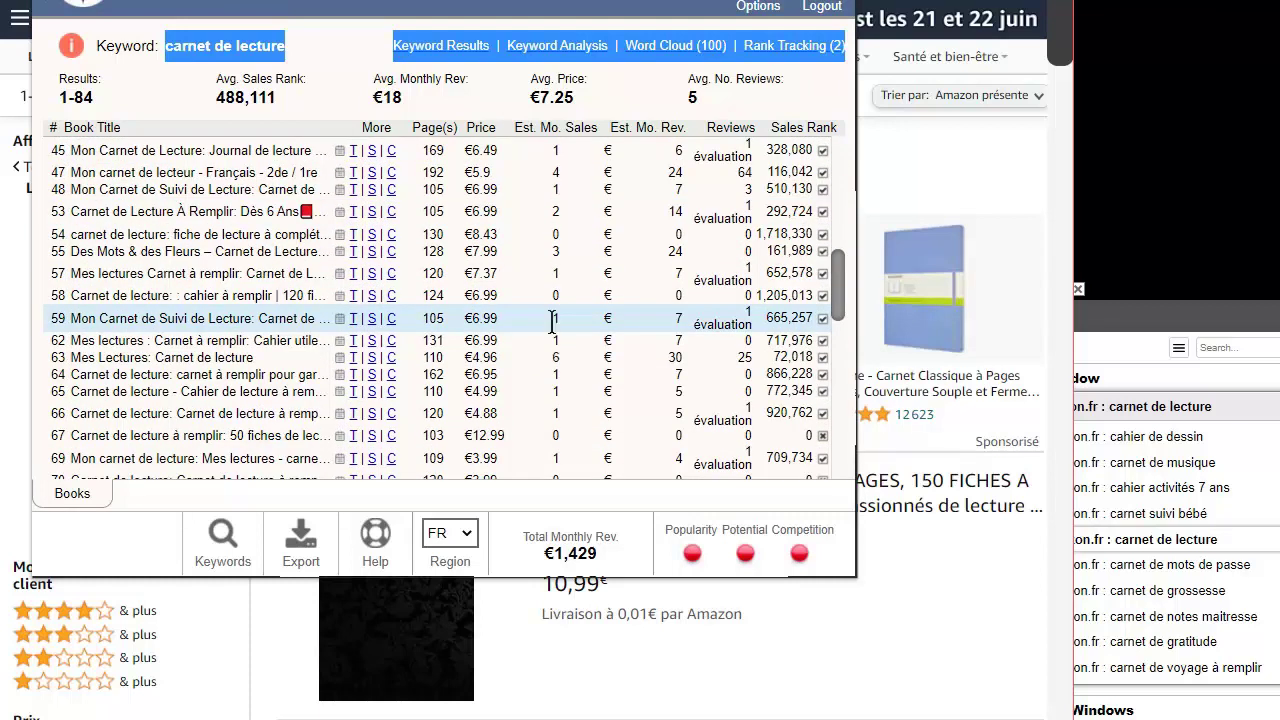
scroll(587, 348, down, 3)
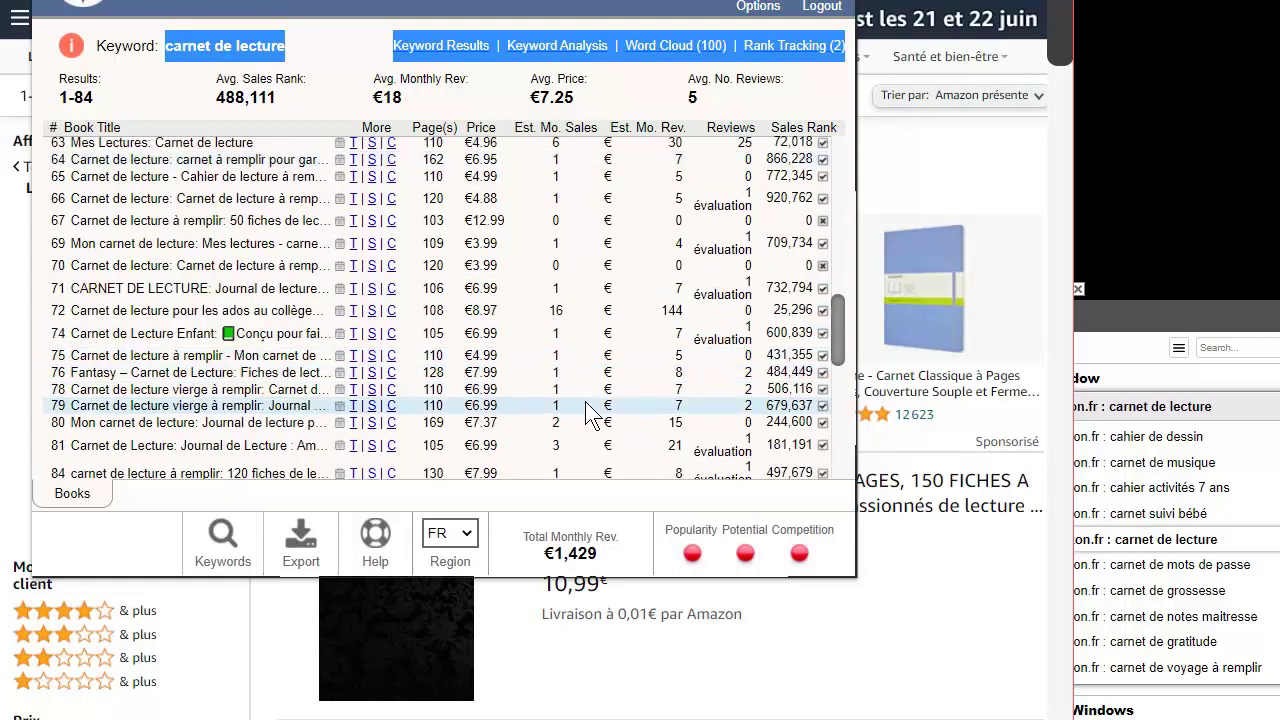
scroll(618, 420, down, 2)
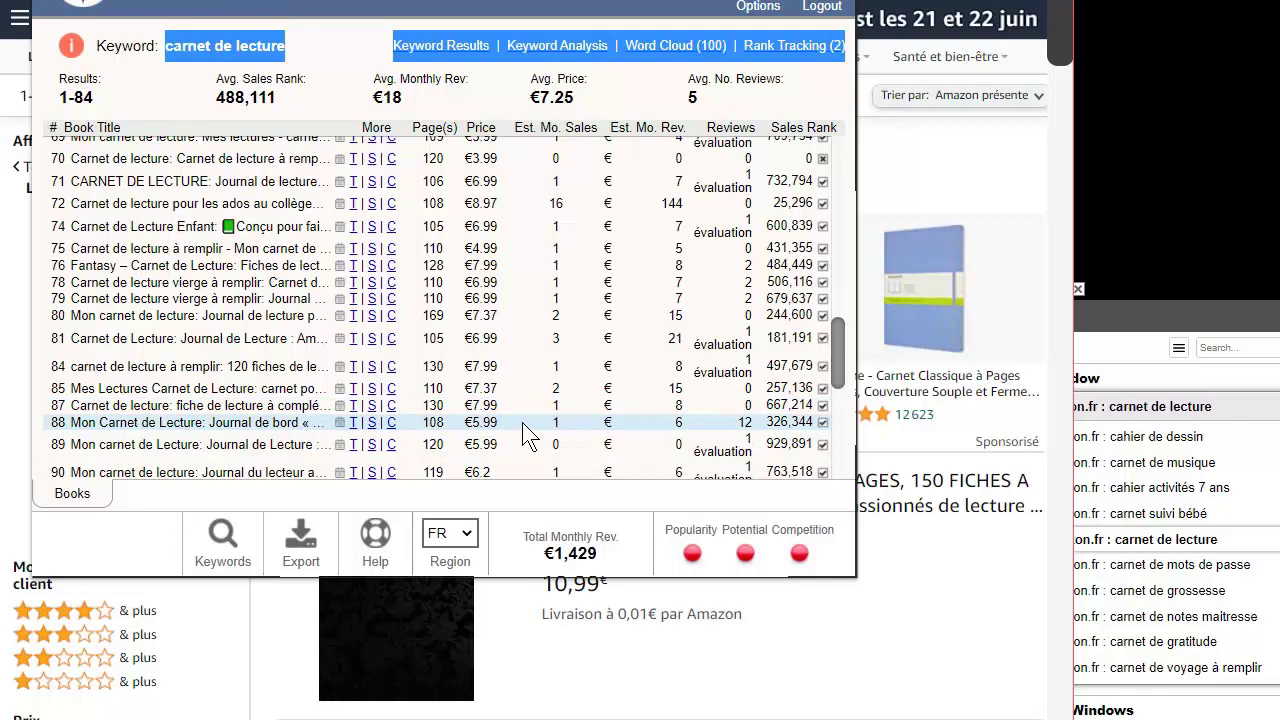
scroll(528, 437, down, 6)
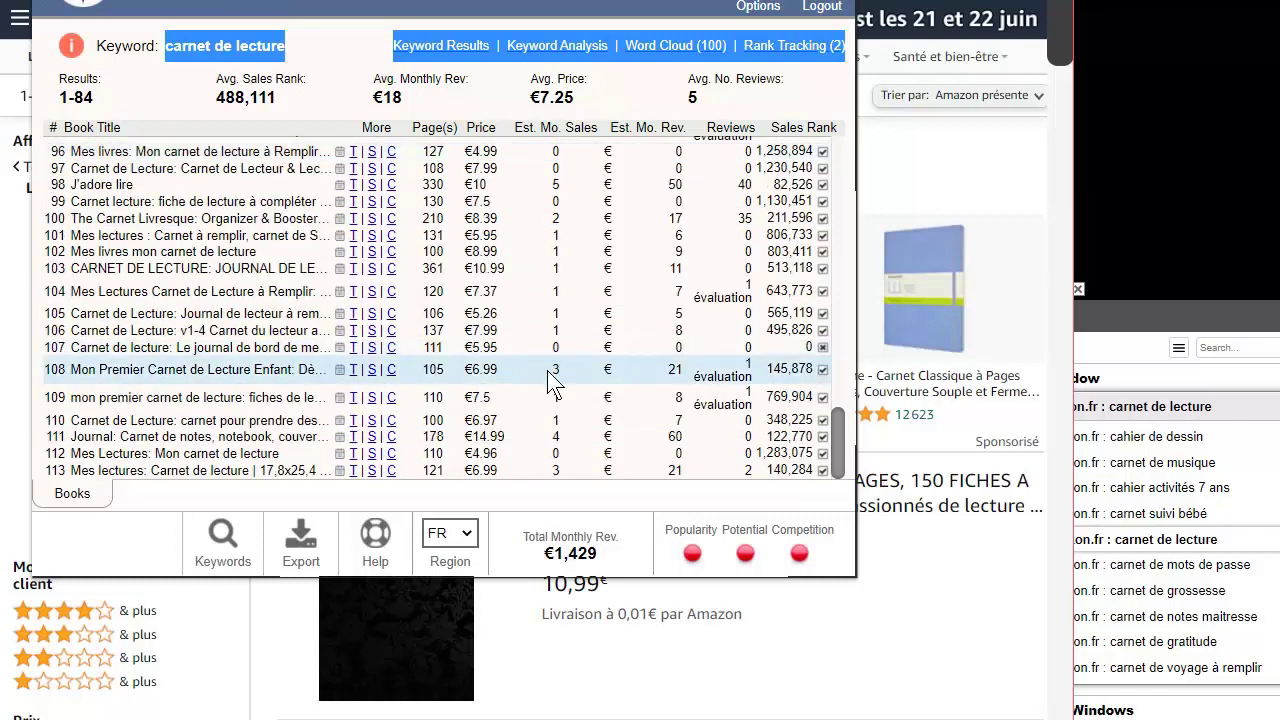